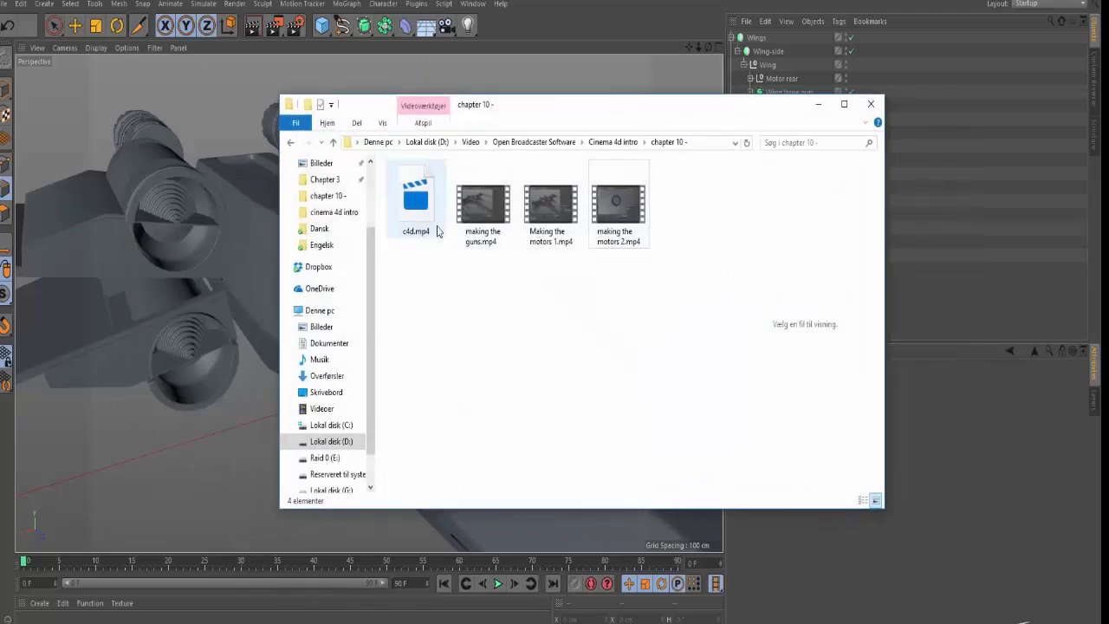
# Switch to the Billeder image viewer to bring up the X-wing reference images.
pyautogui.hotkey('alt', 'Tab')
pyautogui.hotkey('alt', 'Tab')
pyautogui.click(442, 233)
pyautogui.hotkey('alt', 'Tab')
pyautogui.hotkey('alt', 'Tab')
pyautogui.hotkey('alt', 'Tab')
pyautogui.hotkey('alt', 'Tab')
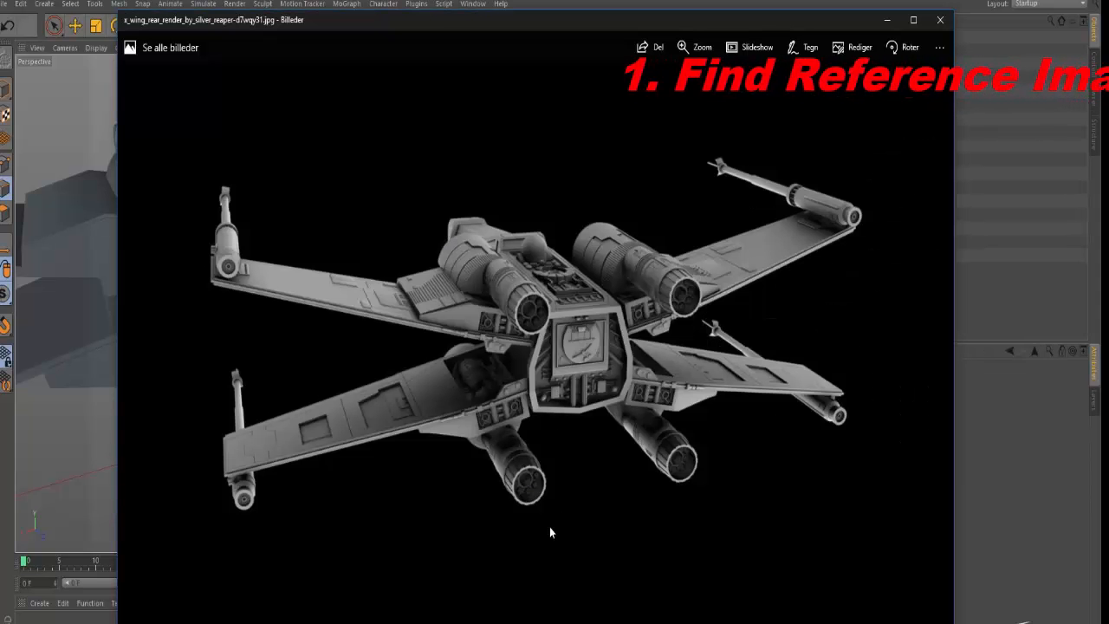
# Examine the X-wing reference images, from the blueprint and side view to the painted renders, for the shape of the fuselage and cockpit.
pyautogui.press('Right')
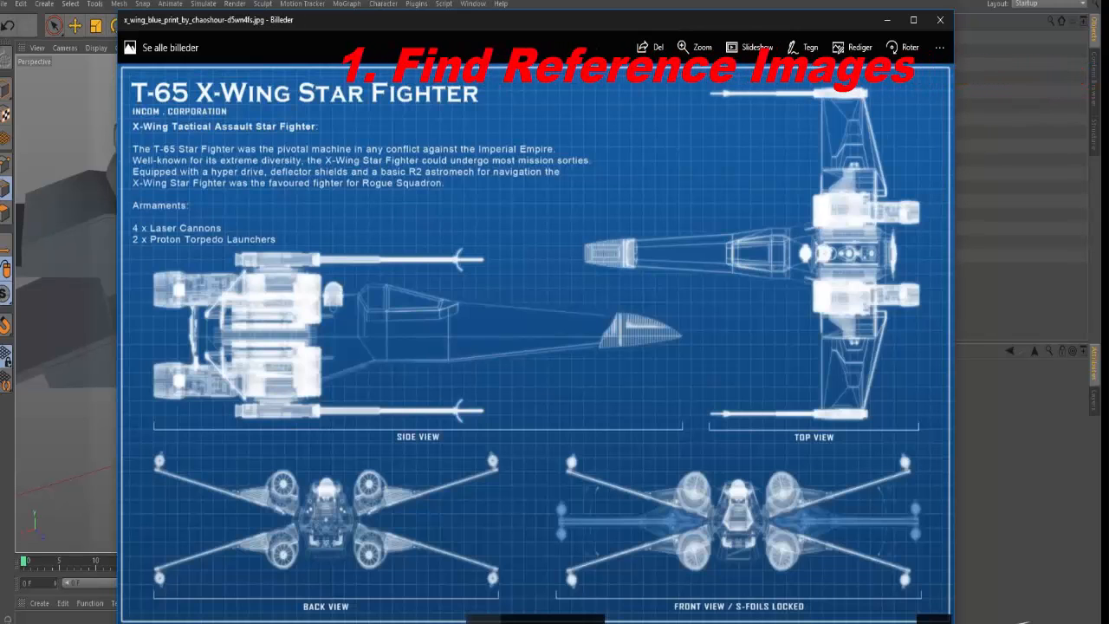
pyautogui.press('Right')
pyautogui.press('Right')
pyautogui.press('Right')
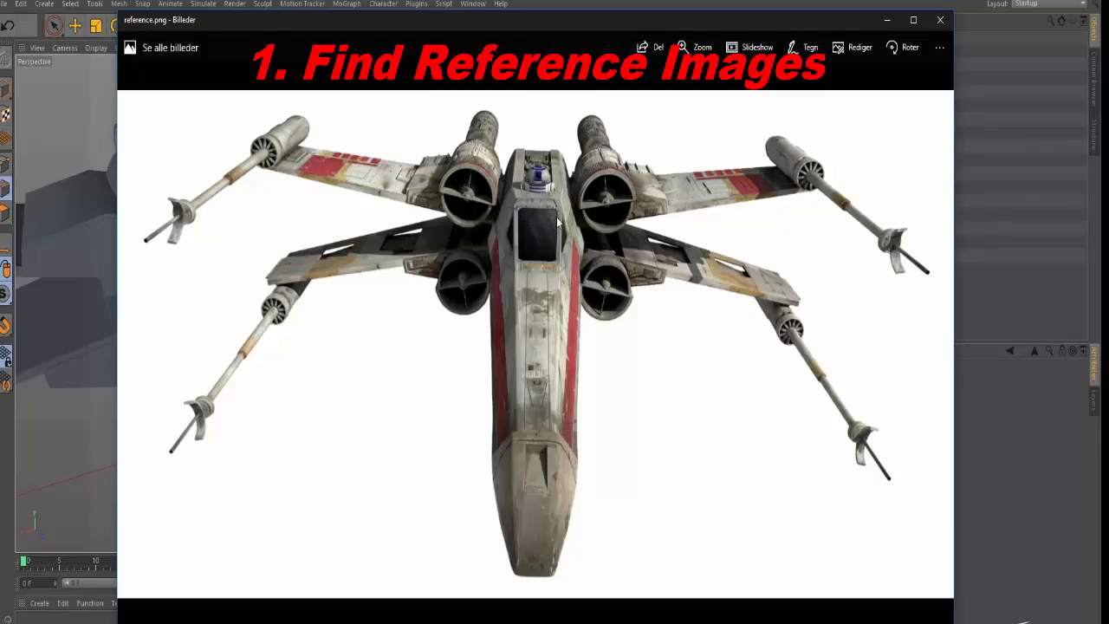
pyautogui.press('Left')
pyautogui.press('Left')
pyautogui.press('Left')
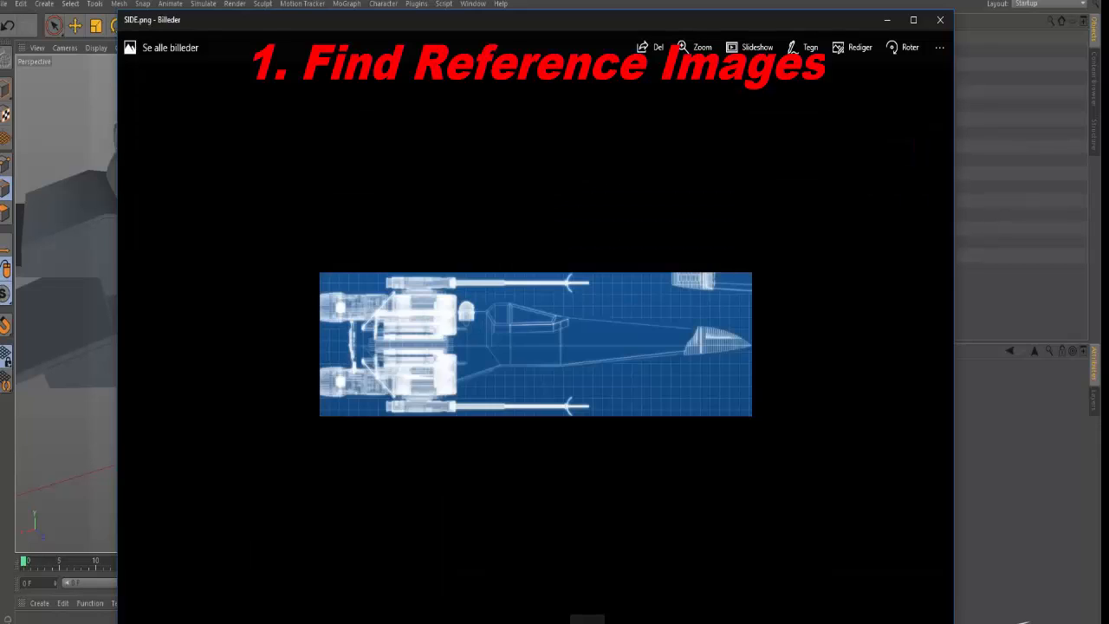
pyautogui.press('Left')
pyautogui.press('Left')
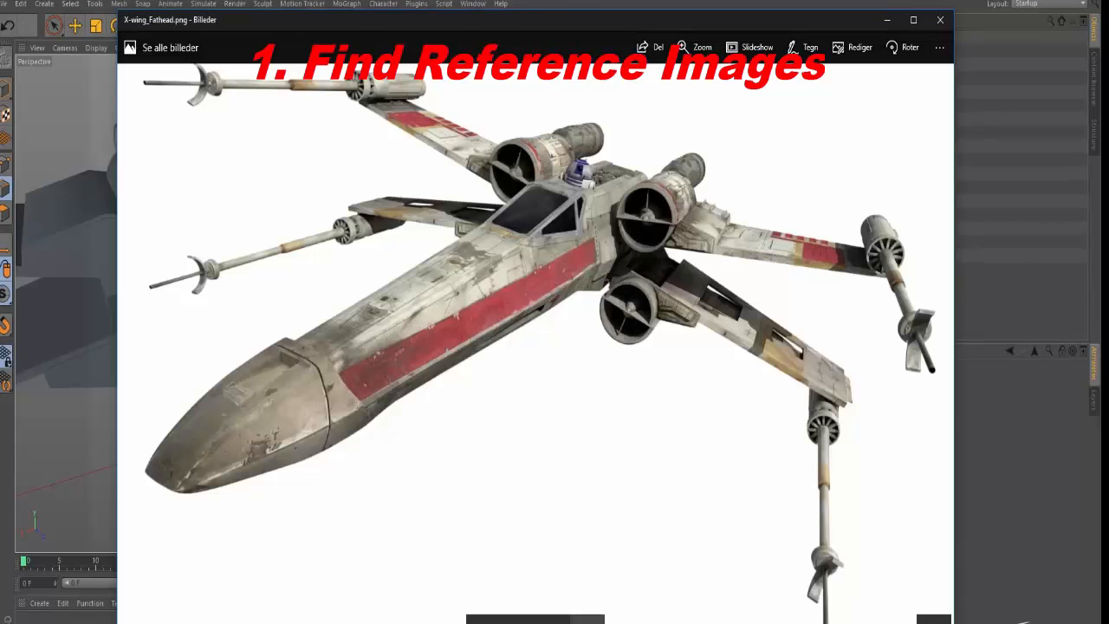
pyautogui.press('Left')
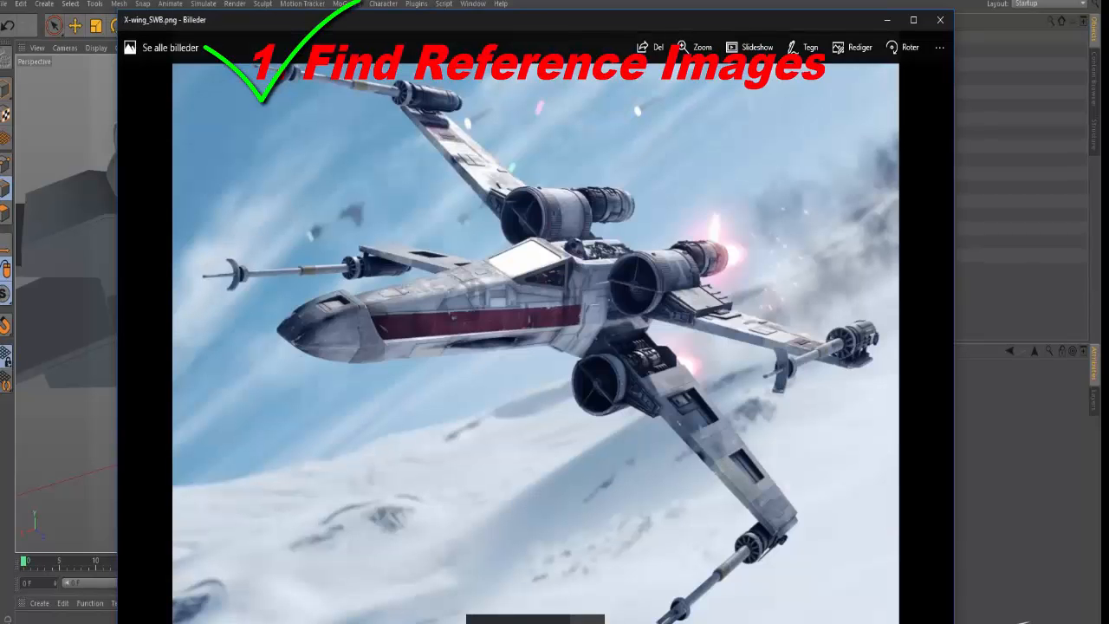
pyautogui.press('Left')
pyautogui.press('Left')
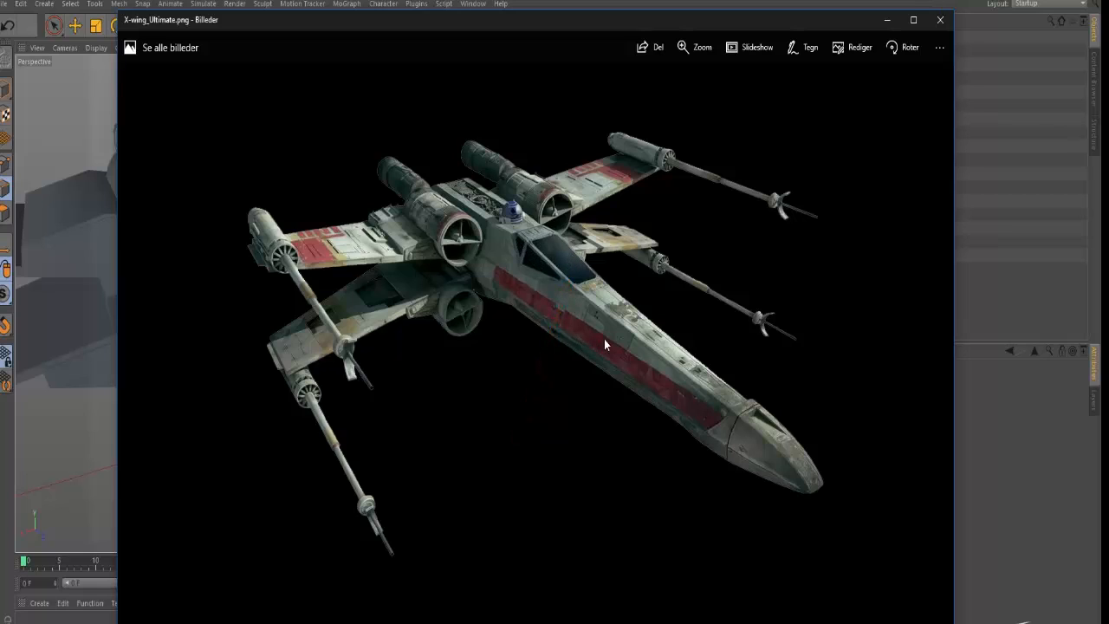
# Switch to Cinema 4D and select the second Body mesh in the fuselage hierarchy, with Model mode and the Move tool active.
pyautogui.hotkey('alt', 'Tab')
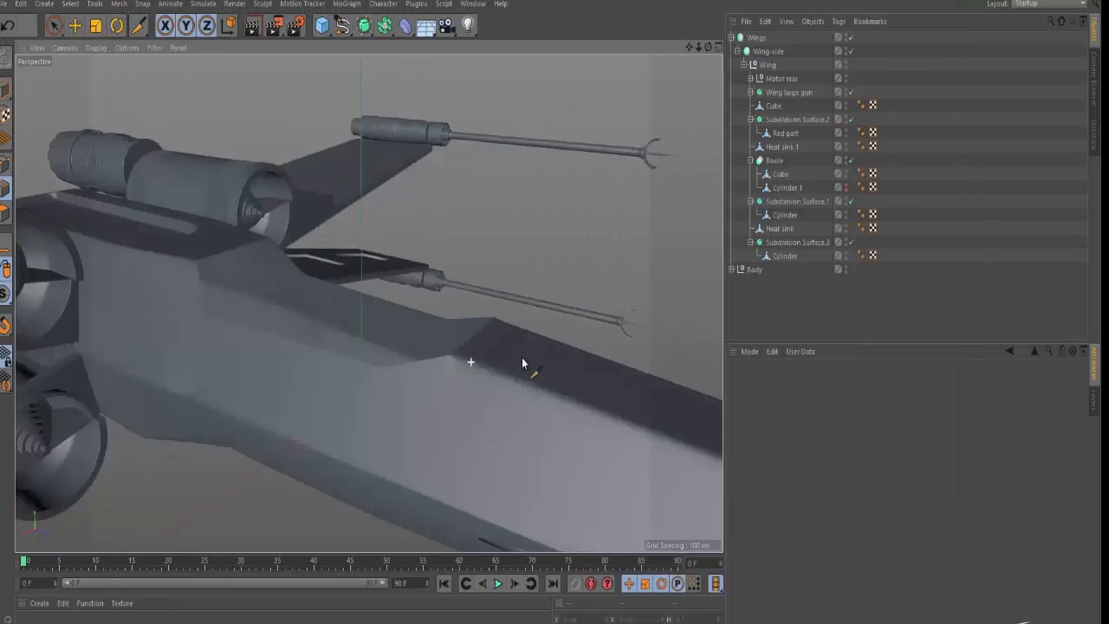
pyautogui.keyDown('alt'); pyautogui.moveTo(523, 359); pyautogui.dragTo(610, 336); pyautogui.keyUp('alt')
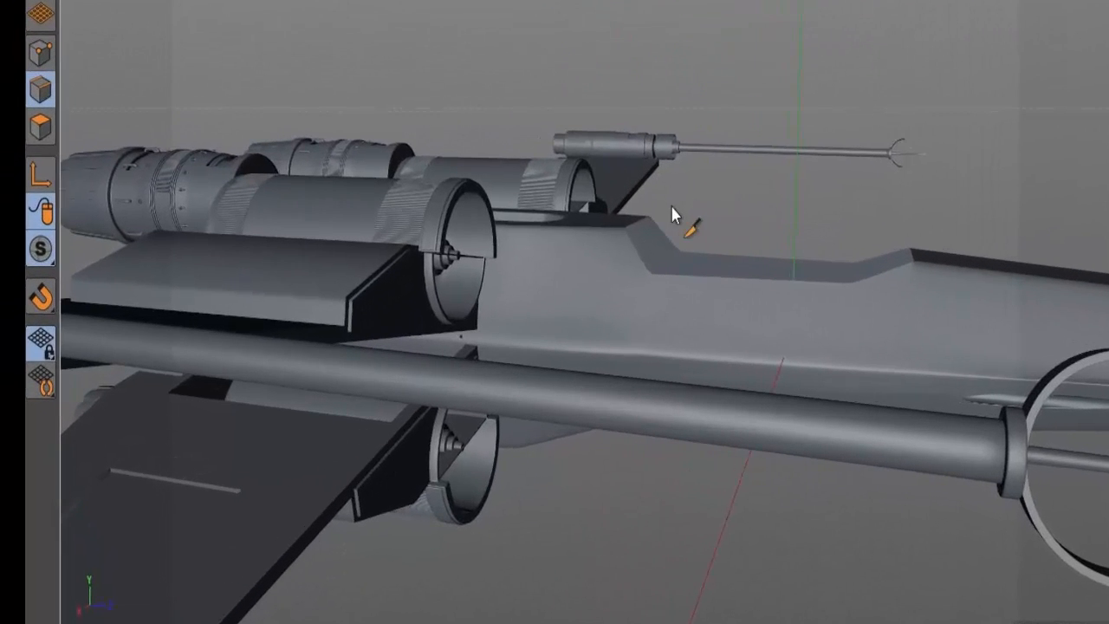
pyautogui.keyDown('alt'); pyautogui.moveTo(898, 276); pyautogui.dragTo(807, 320); pyautogui.keyUp('alt')
pyautogui.scroll(3, 843, 292)
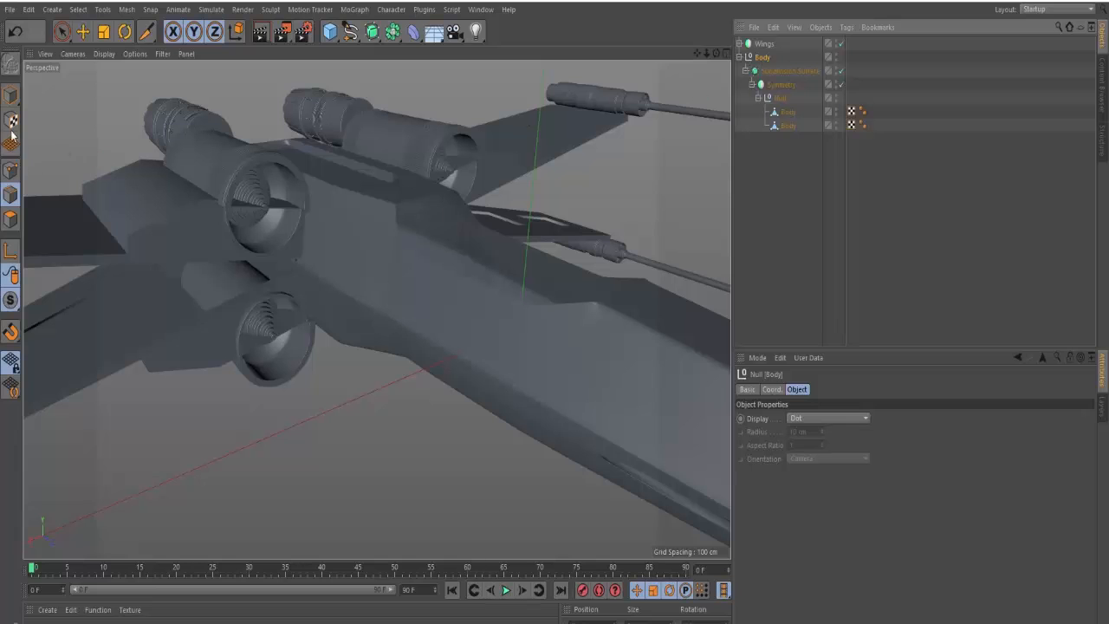
pyautogui.click(11, 96)
pyautogui.press('e')
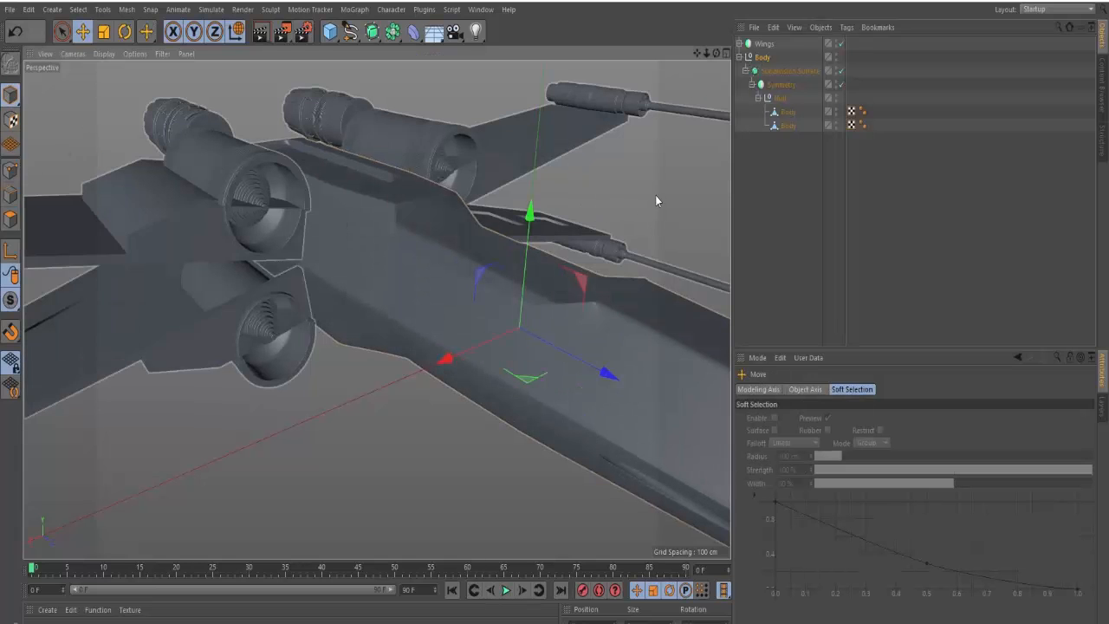
pyautogui.click(367, 231)
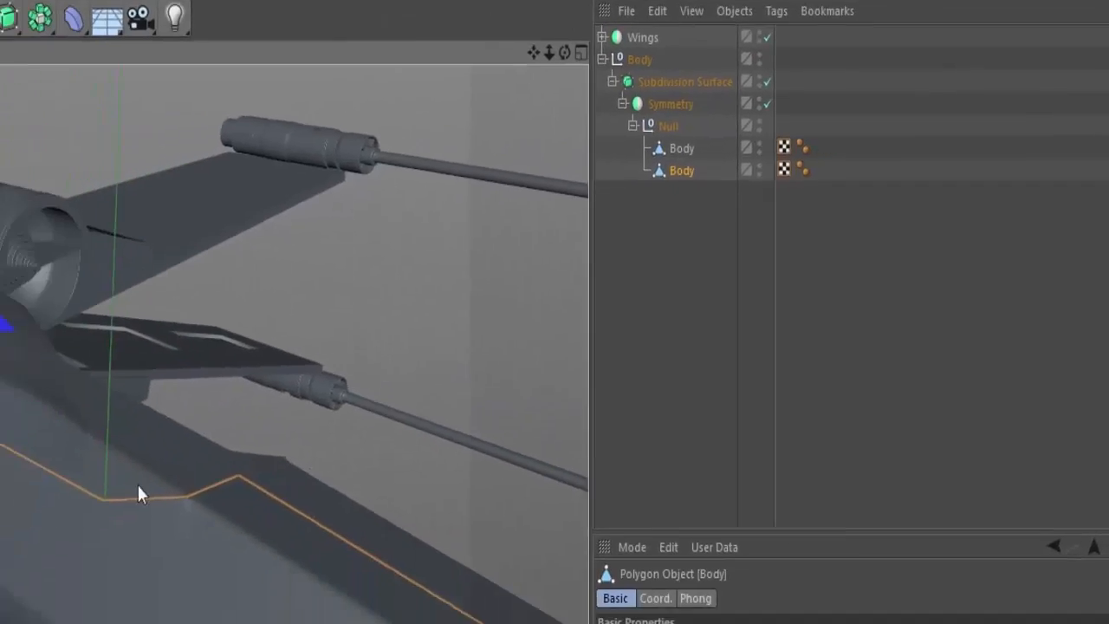
# Turn off the fuselage's subdivision smoothing and select the boundary edge loop around the cockpit opening in Edge mode.
pyautogui.keyDown('alt'); pyautogui.moveTo(137, 483); pyautogui.dragTo(431, 215); pyautogui.keyUp('alt')
pyautogui.scroll(5, 395, 203)
pyautogui.click(21, 159)
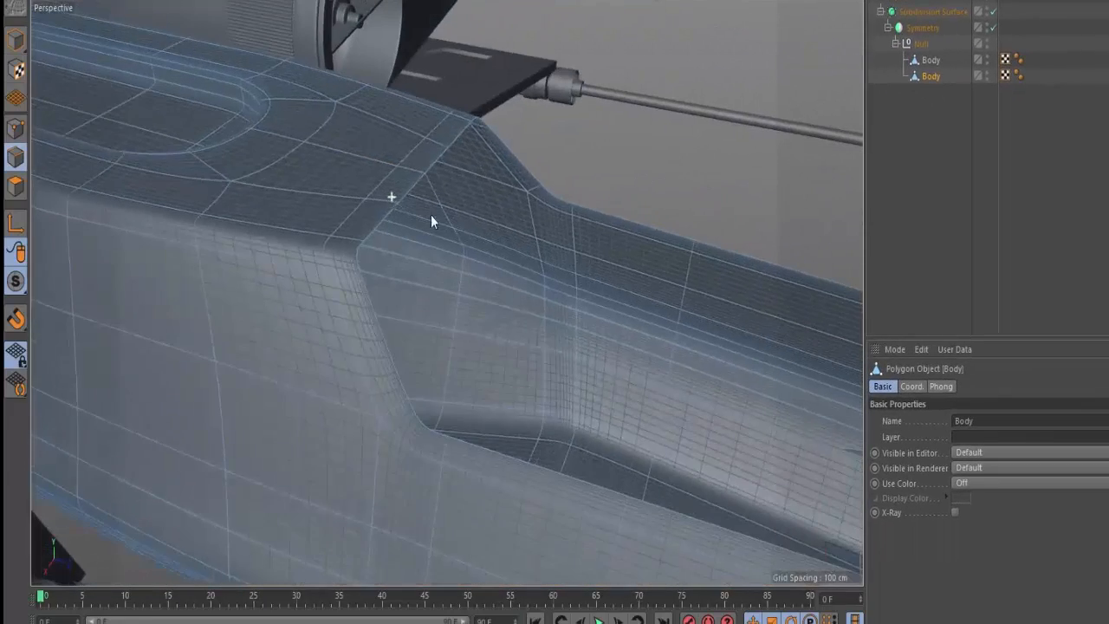
pyautogui.press('q')
pyautogui.click(409, 185)
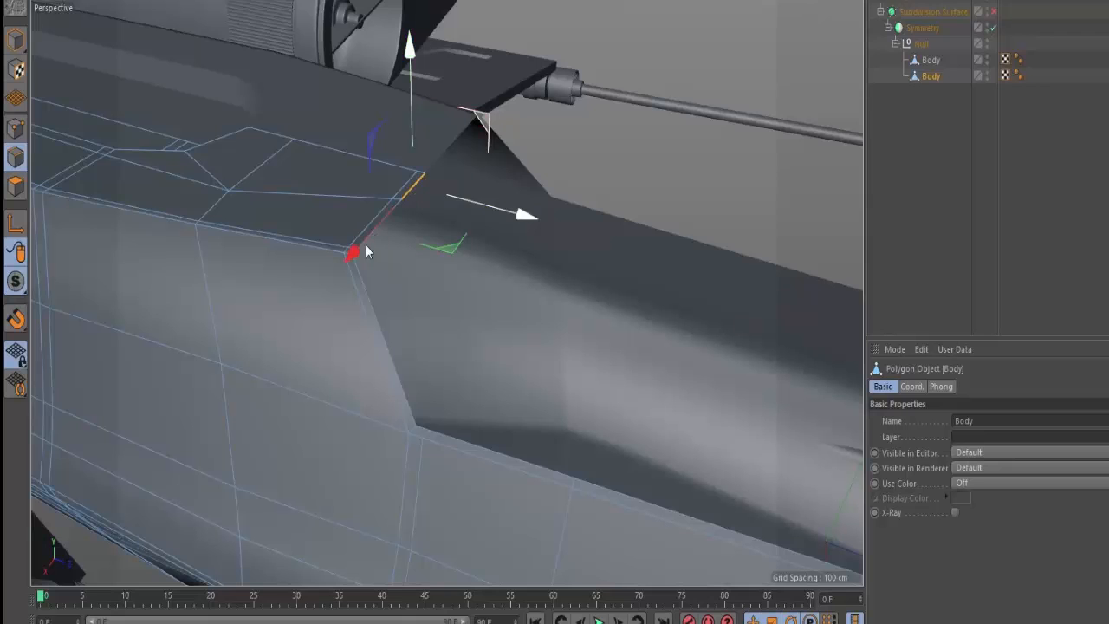
pyautogui.doubleClick(369, 298)
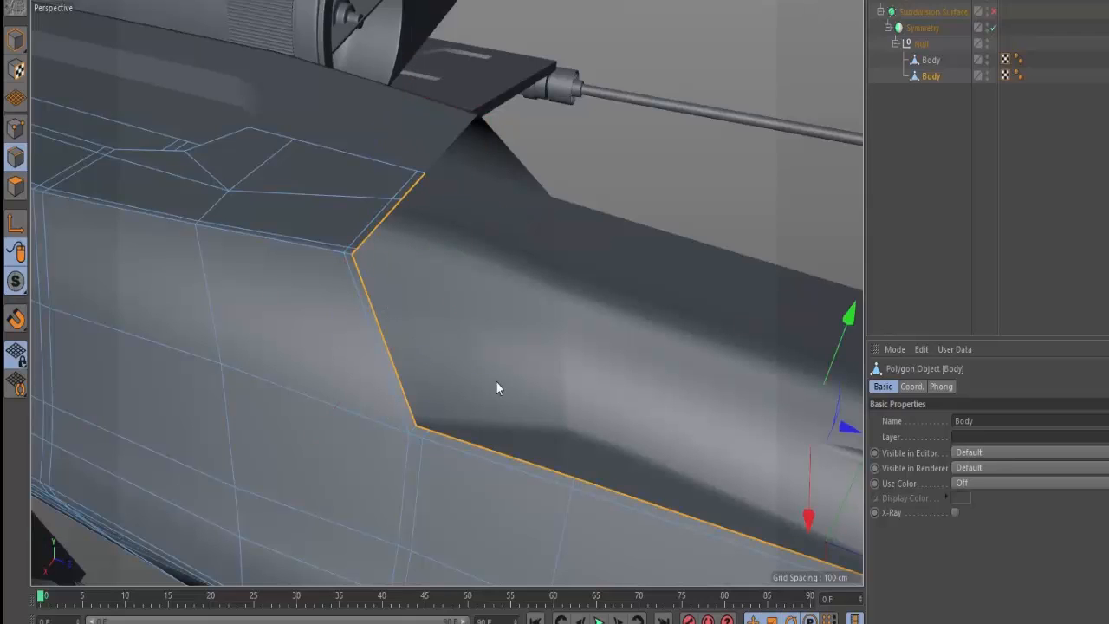
# Extrude the cockpit opening's selected edge loop slightly inwards with the Scale tool to form a narrow rim.
pyautogui.keyDown('alt'); pyautogui.moveTo(496, 380); pyautogui.dragTo(337, 276, button='middle'); pyautogui.keyUp('alt')
pyautogui.scroll(-5, 324, 292)
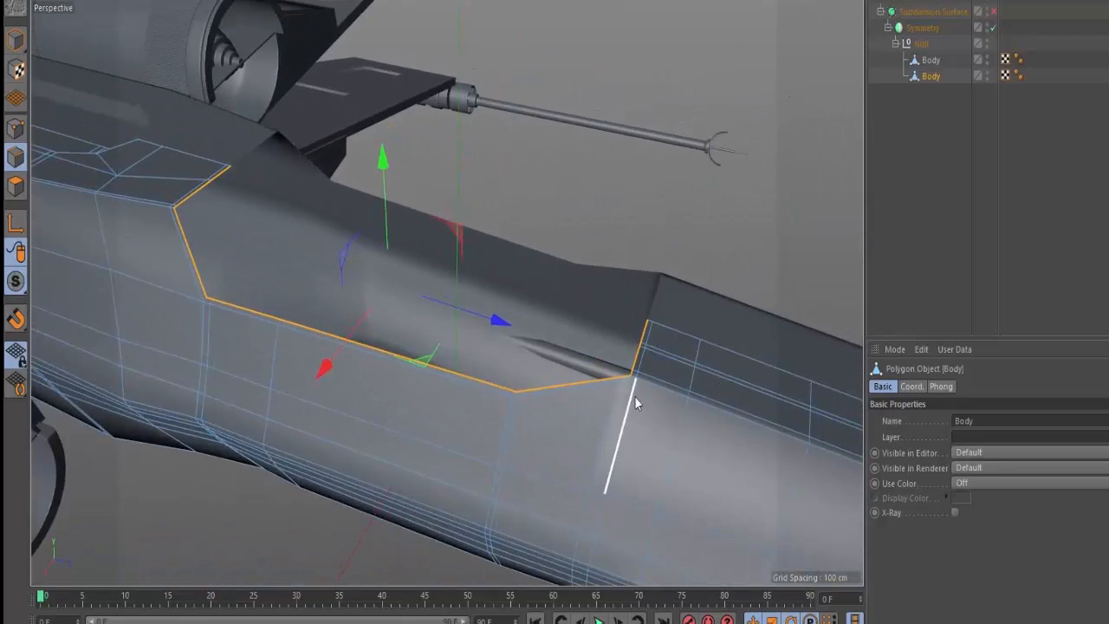
pyautogui.scroll(5, 690, 373)
pyautogui.keyDown('alt'); pyautogui.moveTo(521, 372); pyautogui.dragTo(587, 371); pyautogui.keyUp('alt')
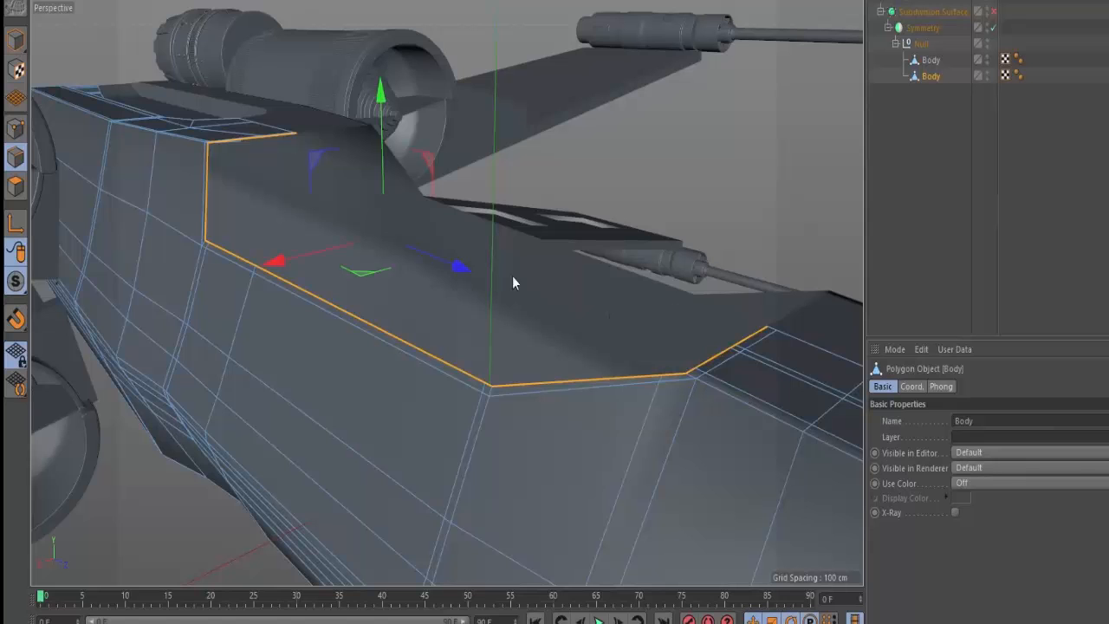
pyautogui.keyDown('alt'); pyautogui.moveTo(315, 233); pyautogui.dragTo(365, 218); pyautogui.keyUp('alt')
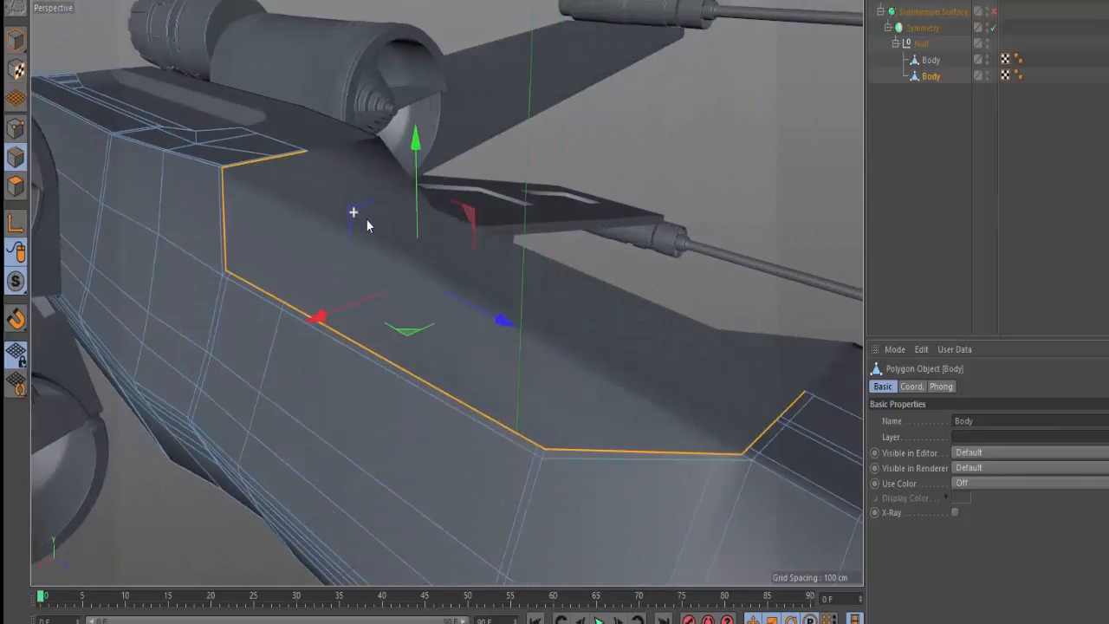
pyautogui.press('t')
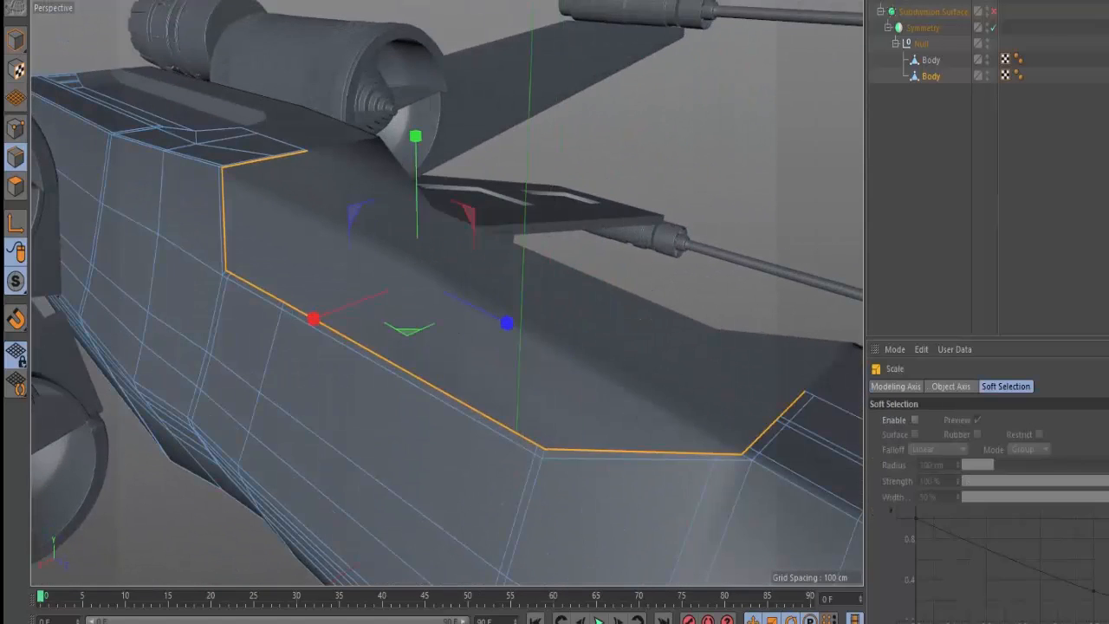
pyautogui.moveTo(685, 189); pyautogui.dragTo(658, 187)
pyautogui.keyDown('alt'); pyautogui.moveTo(460, 274); pyautogui.dragTo(500, 237); pyautogui.keyUp('alt')
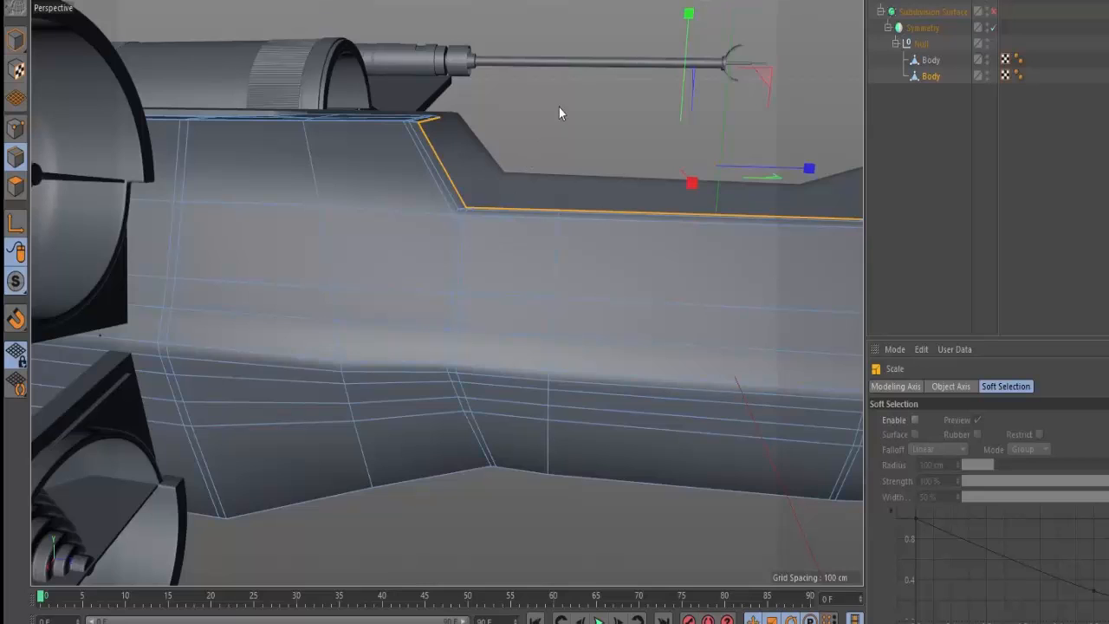
# Raise the rim's inner edge loop slightly with the Move tool.
pyautogui.keyDown('alt'); pyautogui.moveTo(559, 112); pyautogui.dragTo(471, 186); pyautogui.keyUp('alt')
pyautogui.press('e')
pyautogui.moveTo(542, 146); pyautogui.dragTo(543, 139)
pyautogui.keyDown('alt'); pyautogui.moveTo(542, 139); pyautogui.dragTo(301, 147); pyautogui.keyUp('alt')
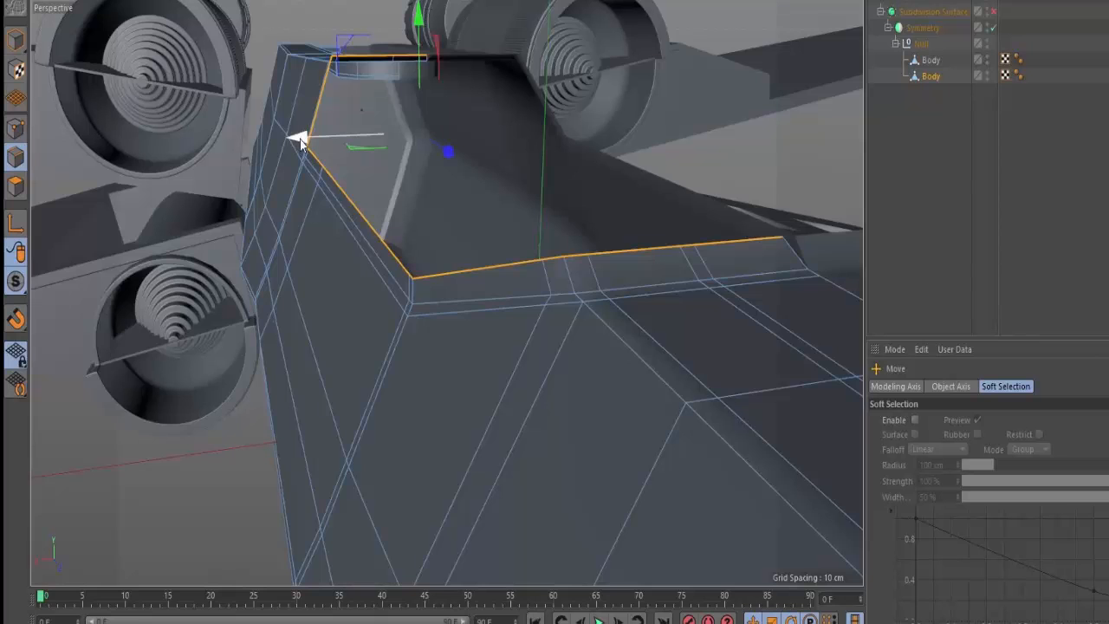
# Select the edges at the front of the cockpit rim and examine the rim's profile around the opening.
pyautogui.keyDown('alt'); pyautogui.moveTo(595, 217); pyautogui.dragTo(665, 267); pyautogui.keyUp('alt')
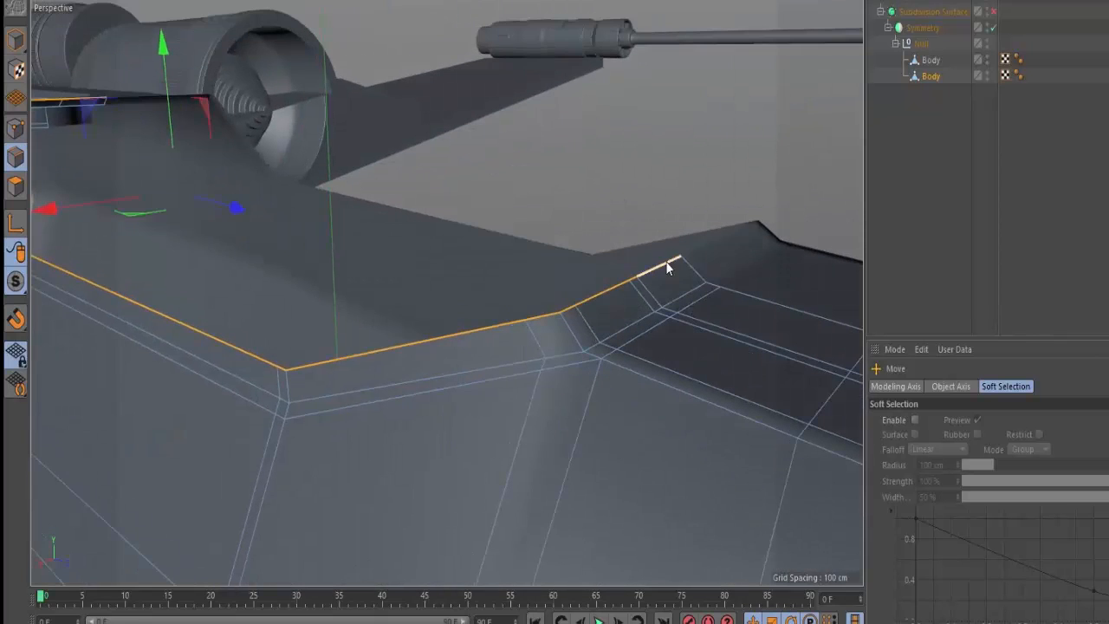
pyautogui.click(666, 266)
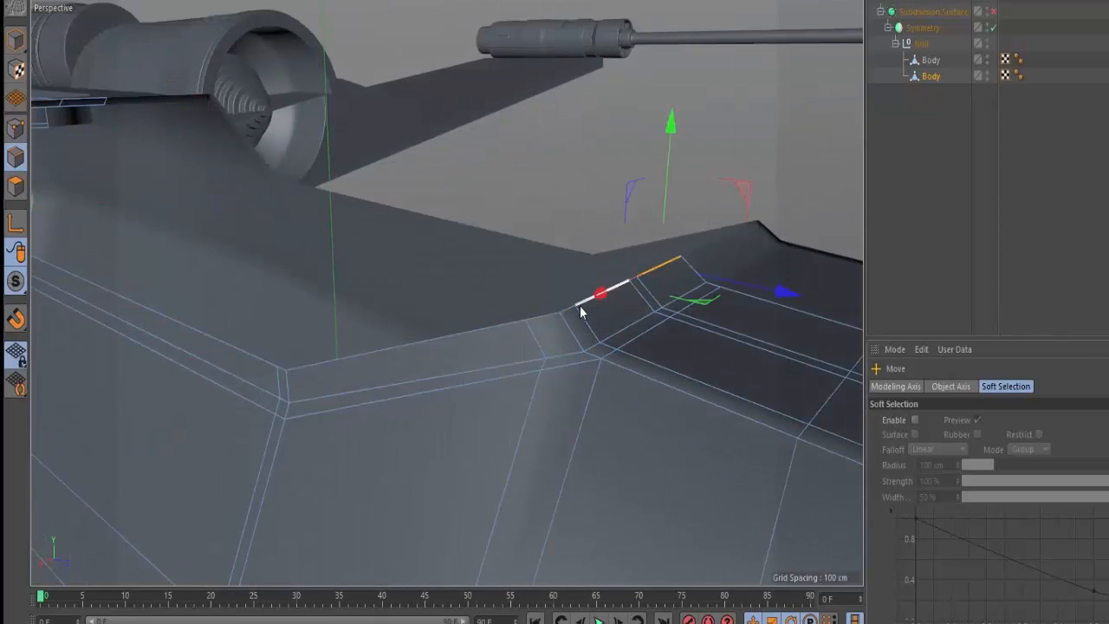
pyautogui.keyDown('shift'); pyautogui.click(579, 305); pyautogui.keyUp('shift')
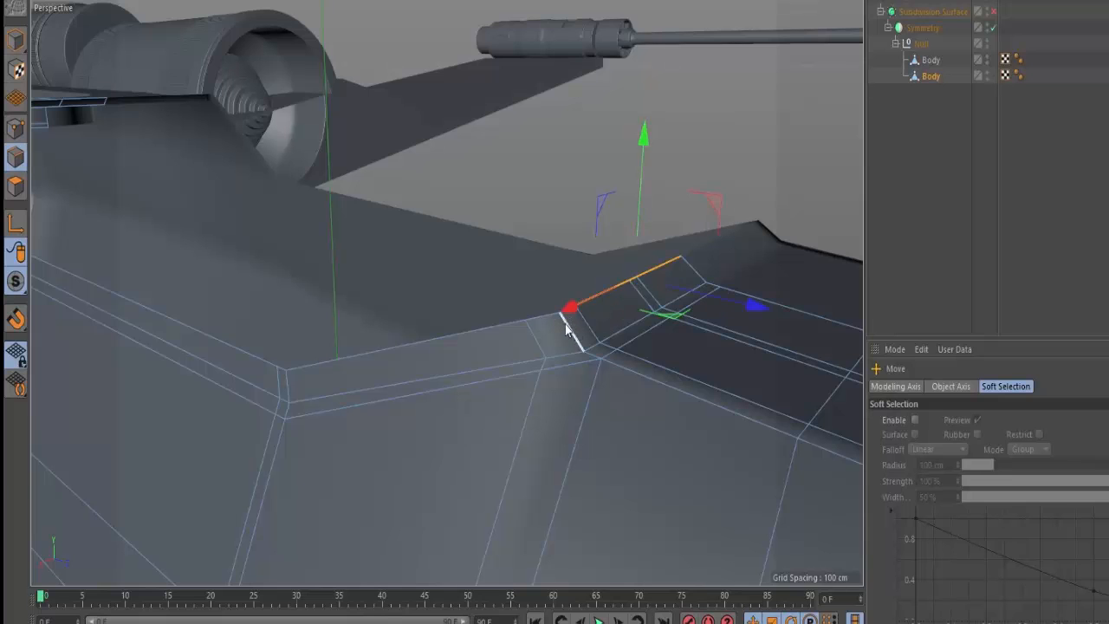
pyautogui.keyDown('alt'); pyautogui.moveTo(572, 323); pyautogui.dragTo(527, 218); pyautogui.keyUp('alt')
pyautogui.click(527, 321)
pyautogui.keyDown('alt'); pyautogui.moveTo(517, 287); pyautogui.dragTo(471, 322, button='right'); pyautogui.keyUp('alt')
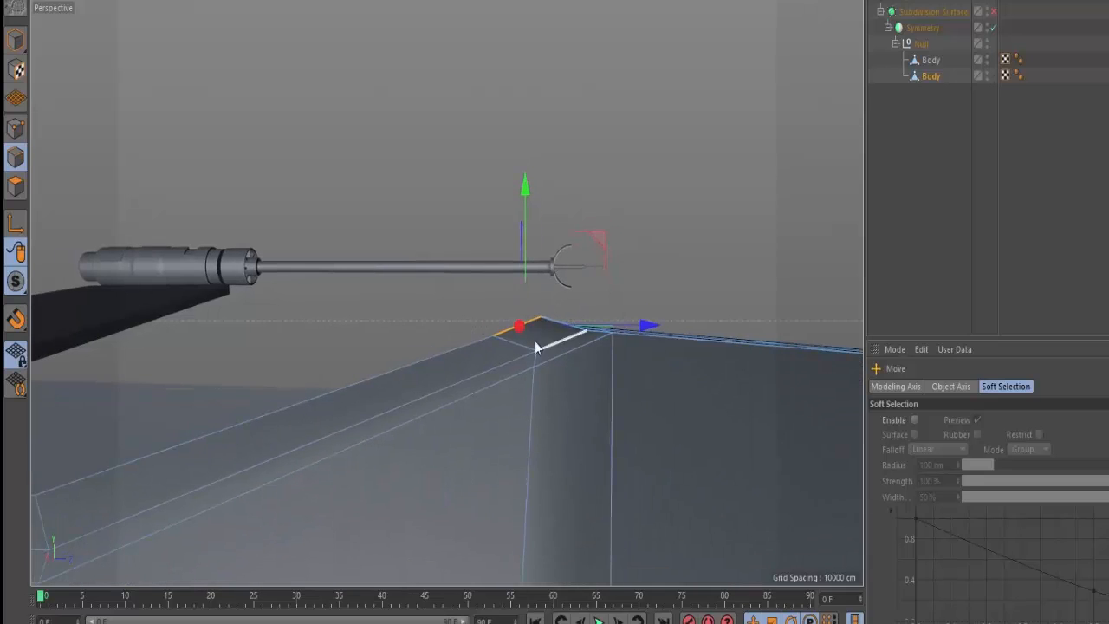
pyautogui.keyDown('alt'); pyautogui.moveTo(536, 344); pyautogui.dragTo(429, 350); pyautogui.keyUp('alt')
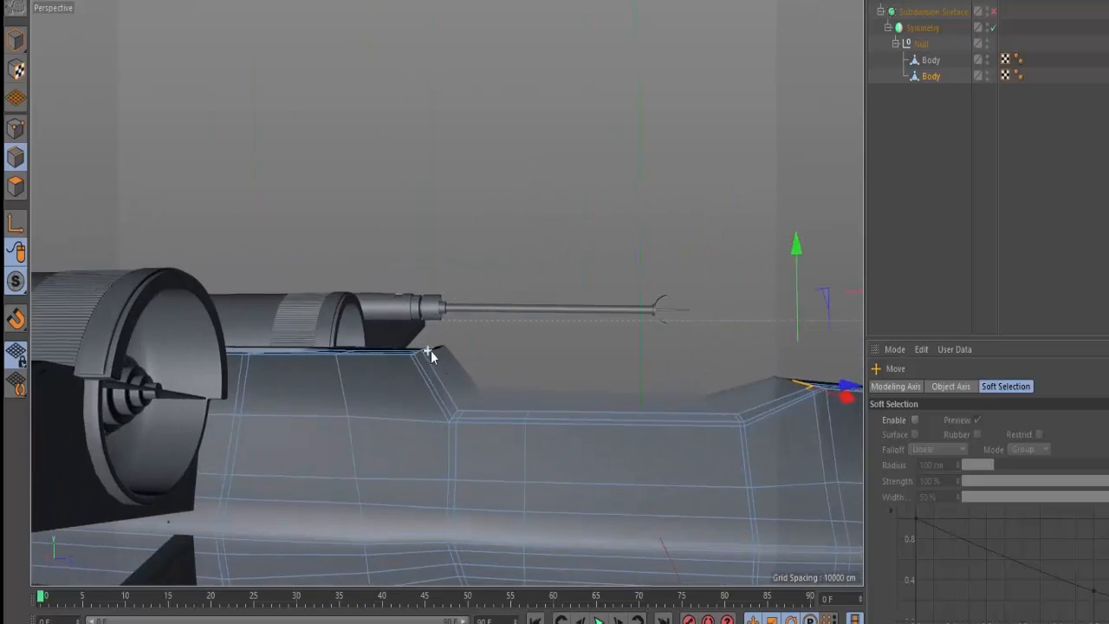
pyautogui.keyDown('alt'); pyautogui.moveTo(429, 350); pyautogui.dragTo(497, 412, button='right'); pyautogui.keyUp('alt')
pyautogui.keyDown('alt'); pyautogui.moveTo(497, 412); pyautogui.dragTo(457, 388, button='middle'); pyautogui.keyUp('alt')
pyautogui.keyDown('alt'); pyautogui.moveTo(457, 387); pyautogui.dragTo(478, 440); pyautogui.keyUp('alt')
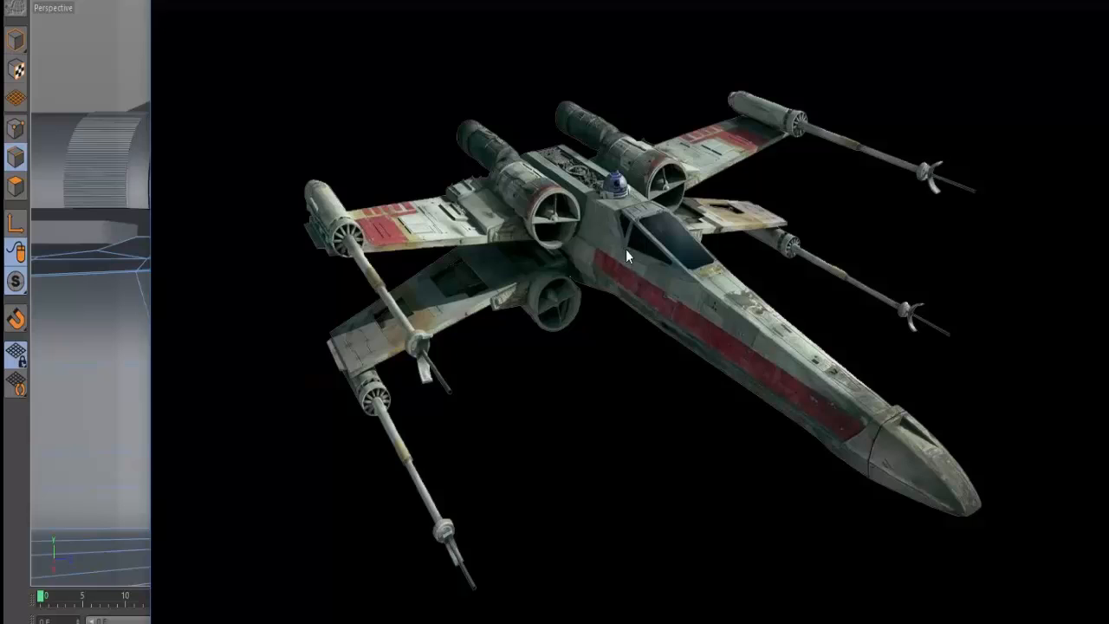
# Switch to the X-wing reference images and examine the shape of the cockpit canopy.
pyautogui.hotkey('alt', 'Tab')
pyautogui.hotkey('alt', 'Tab')
pyautogui.press('Right')
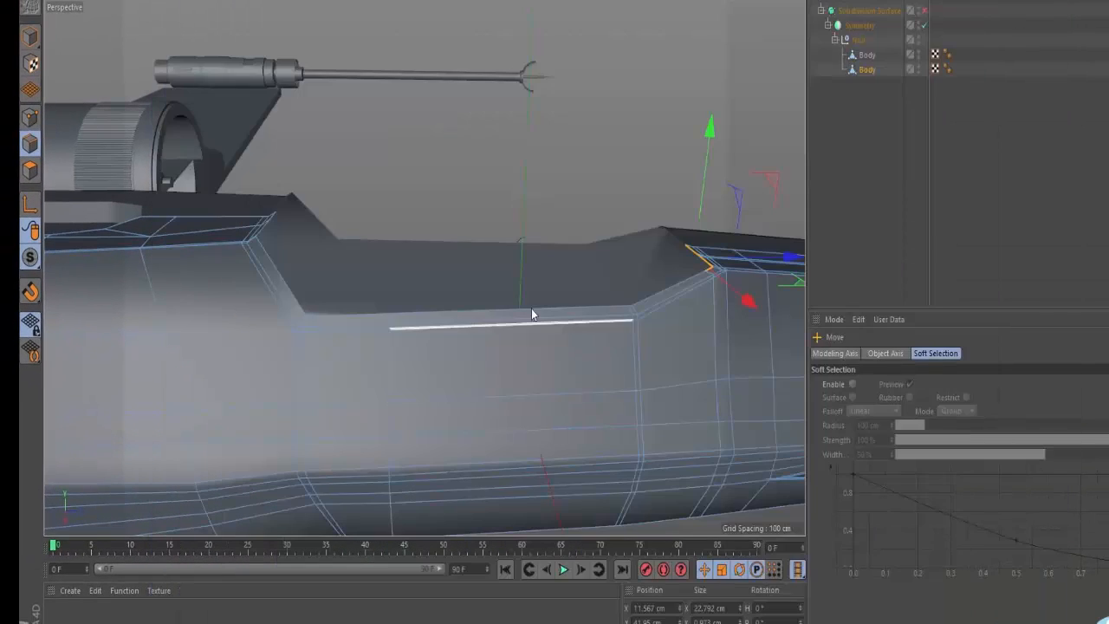
# Loop-select the strip of polygons forming the rim around the cockpit opening in Polygon mode.
pyautogui.keyDown('alt'); pyautogui.moveTo(532, 314); pyautogui.dragTo(428, 317); pyautogui.keyUp('alt')
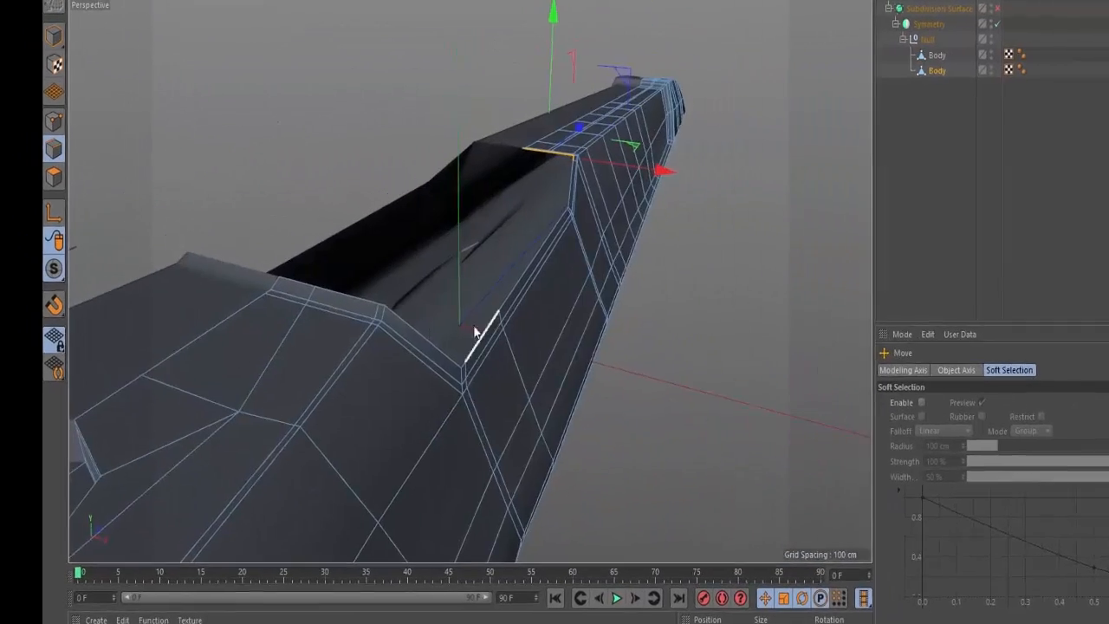
pyautogui.keyDown('alt'); pyautogui.moveTo(315, 292); pyautogui.dragTo(374, 310, button='right'); pyautogui.keyUp('alt')
pyautogui.click(477, 354)
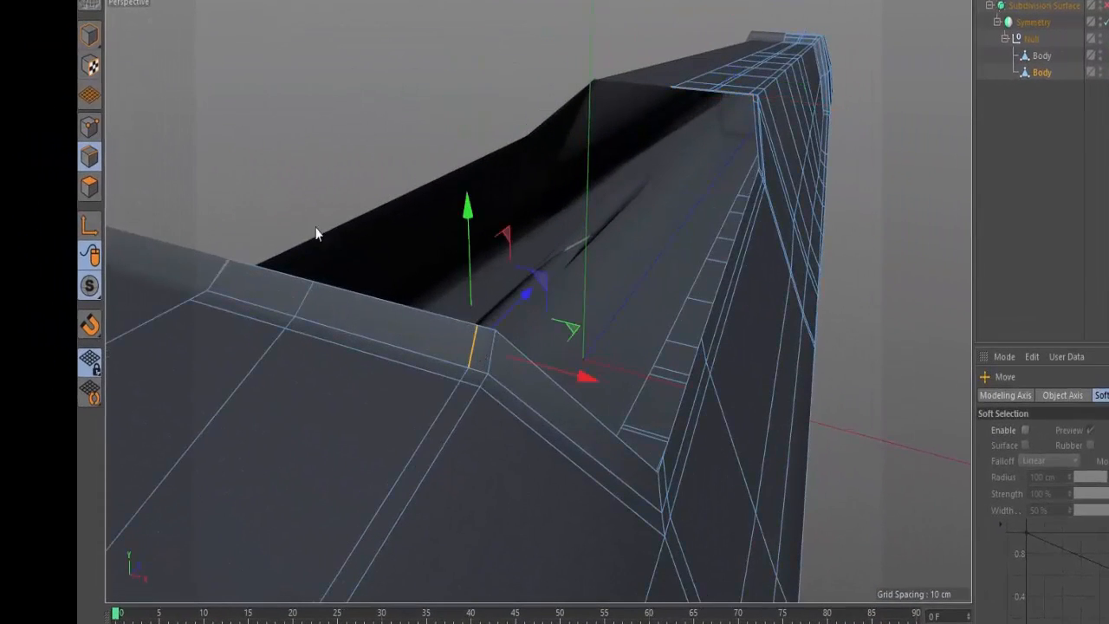
pyautogui.click(89, 187)
pyautogui.press('u')
pyautogui.press('l')
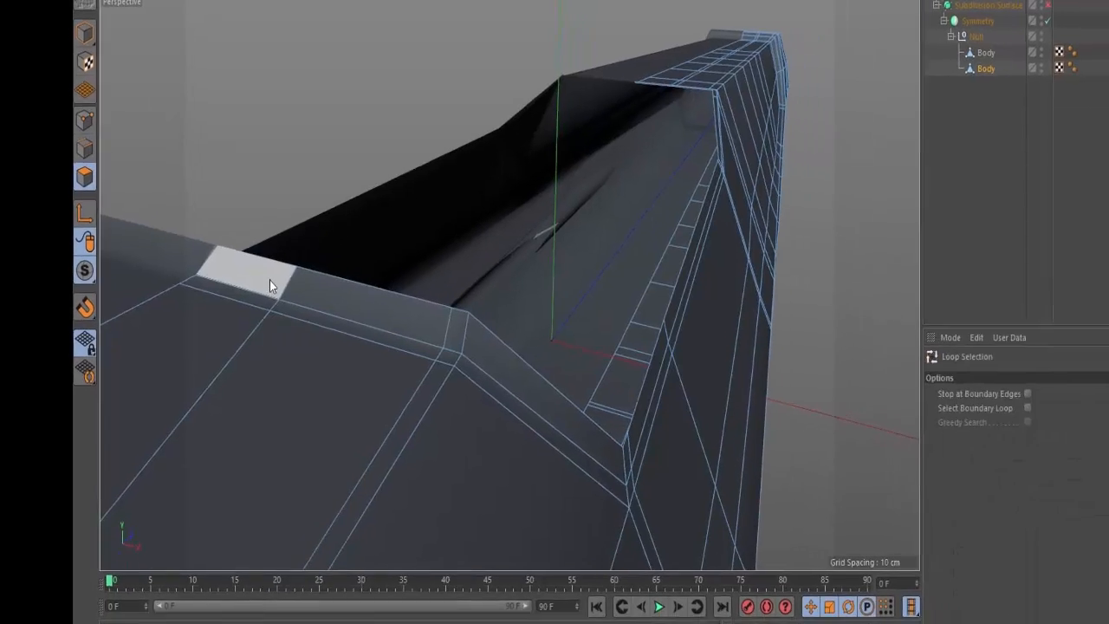
pyautogui.click(336, 310)
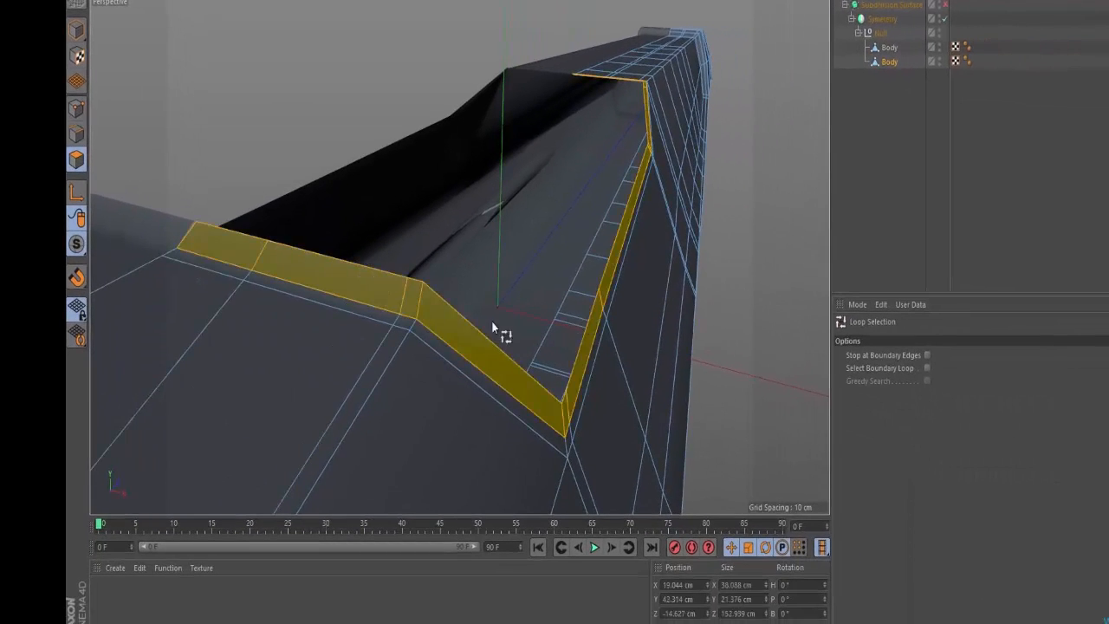
# Split the selected cockpit rim polygons off into a separate object.
pyautogui.keyDown('alt'); pyautogui.moveTo(491, 320); pyautogui.dragTo(540, 297); pyautogui.keyUp('alt')
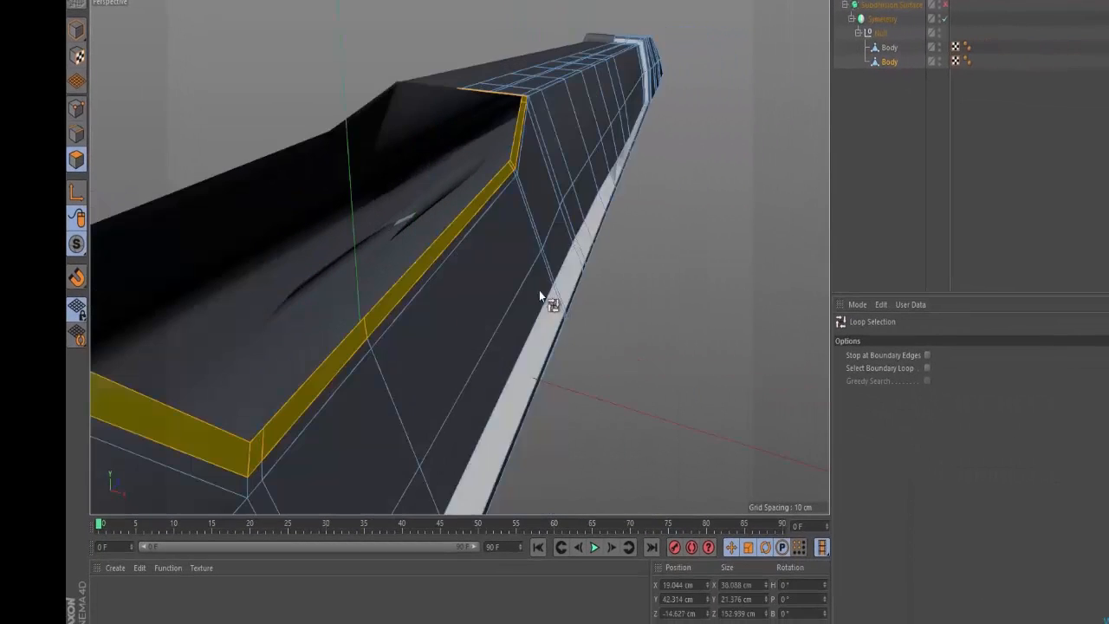
pyautogui.keyDown('alt'); pyautogui.moveTo(396, 251); pyautogui.dragTo(307, 275); pyautogui.keyUp('alt')
pyautogui.rightClick(546, 97)
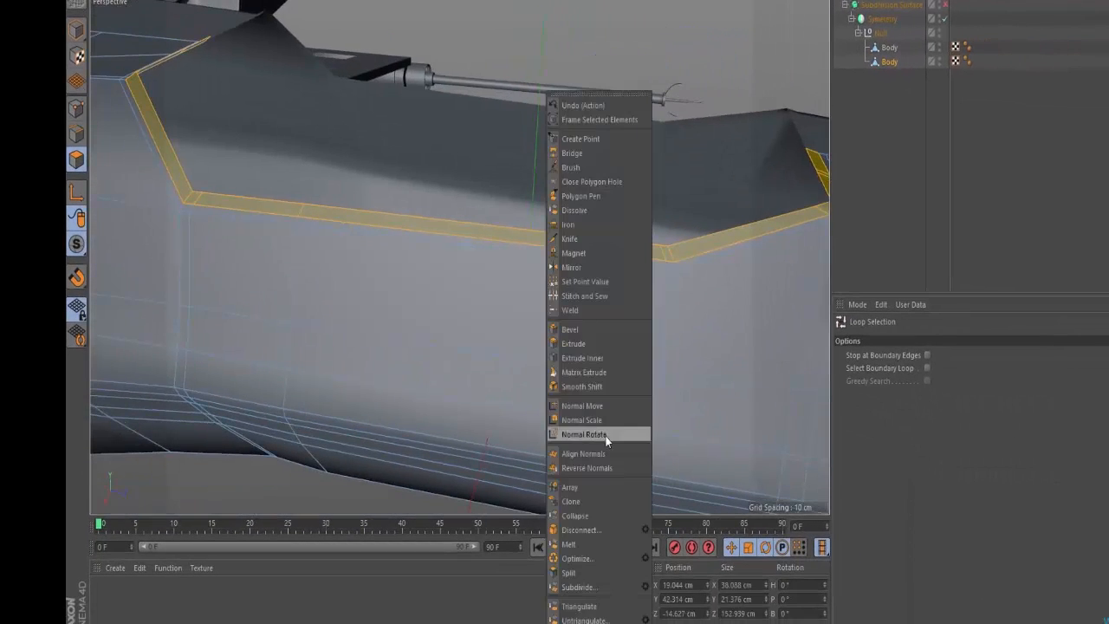
pyautogui.click(598, 573)
pyautogui.press('e')
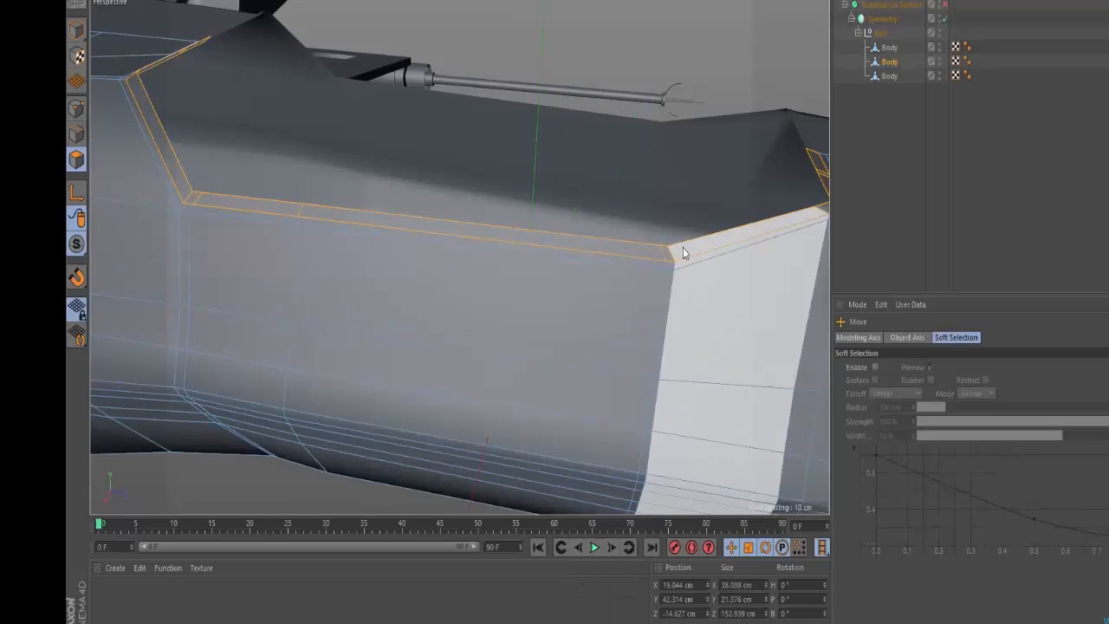
# Add the remaining front polygons to the cockpit rim selection and delete the rim from the fuselage body.
pyautogui.keyDown('ctrl'); pyautogui.click(677, 254); pyautogui.keyUp('ctrl')
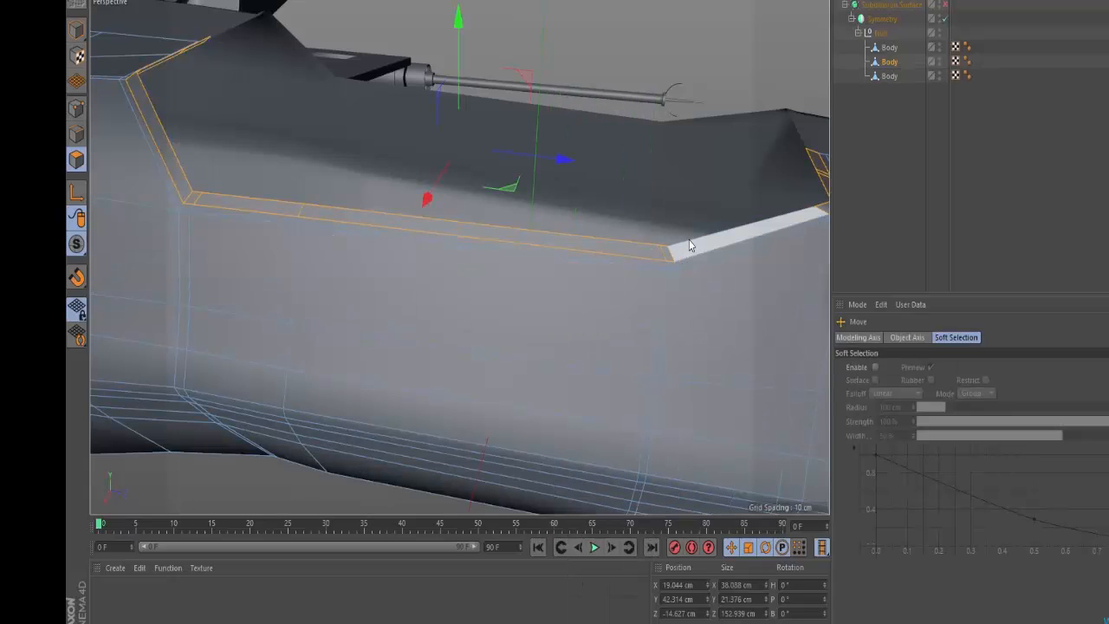
pyautogui.keyDown('shift'); pyautogui.click(688, 241); pyautogui.keyUp('shift')
pyautogui.press('Delete')
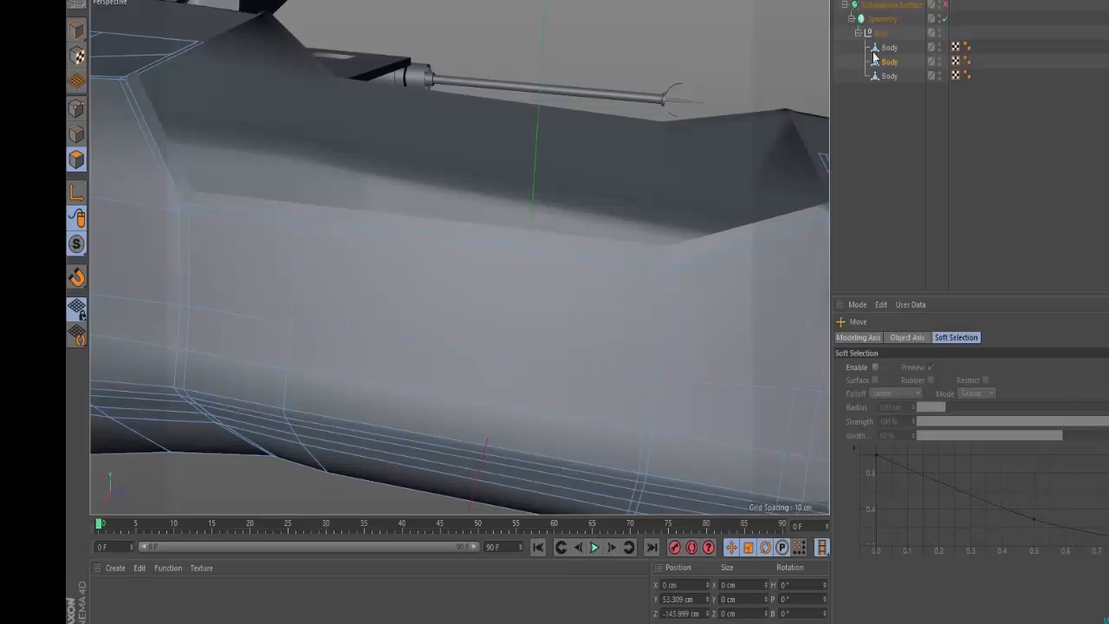
# Rename the split-off rim object as Canapy.
pyautogui.click(891, 77)
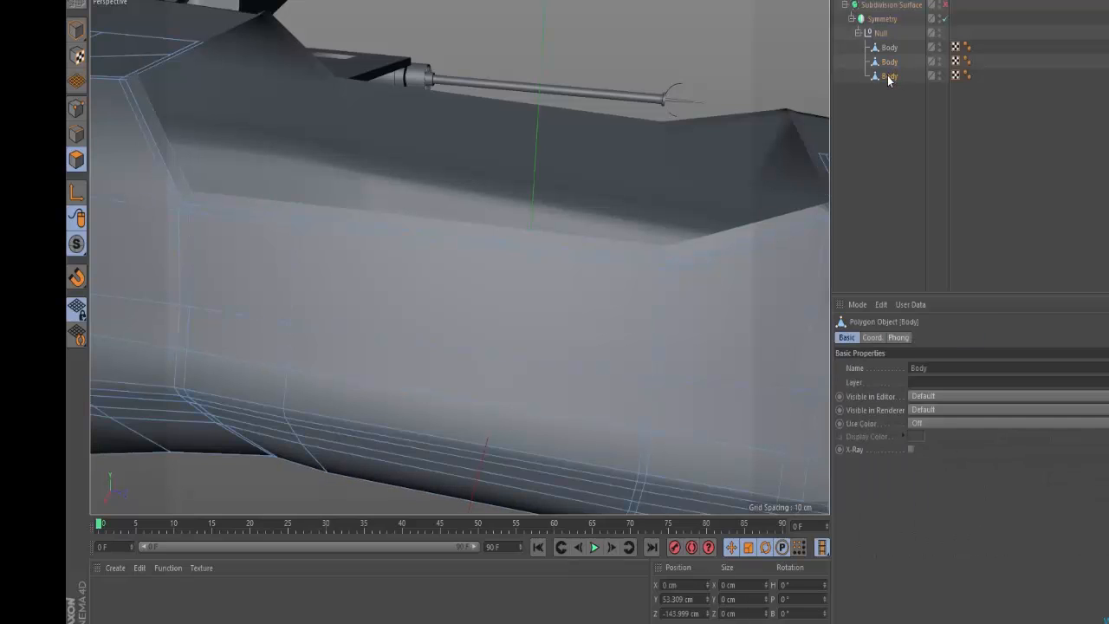
pyautogui.doubleClick(888, 77)
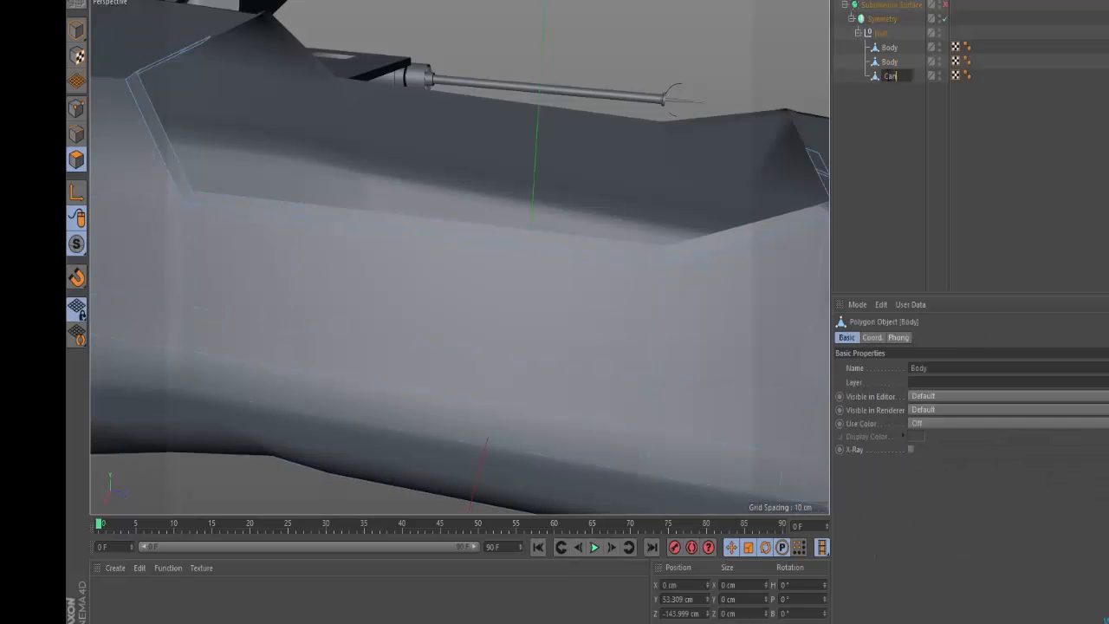
pyautogui.write('Canapy')
pyautogui.press('Return')
# In Point mode, Slide the two points beside the canopy rim's rear lower corner farther forward along the side, checking the reference images.
pyautogui.keyDown('alt'); pyautogui.moveTo(665, 125); pyautogui.dragTo(624, 255); pyautogui.keyUp('alt')
pyautogui.keyDown('alt'); pyautogui.moveTo(544, 180); pyautogui.dragTo(130, 153); pyautogui.keyUp('alt')
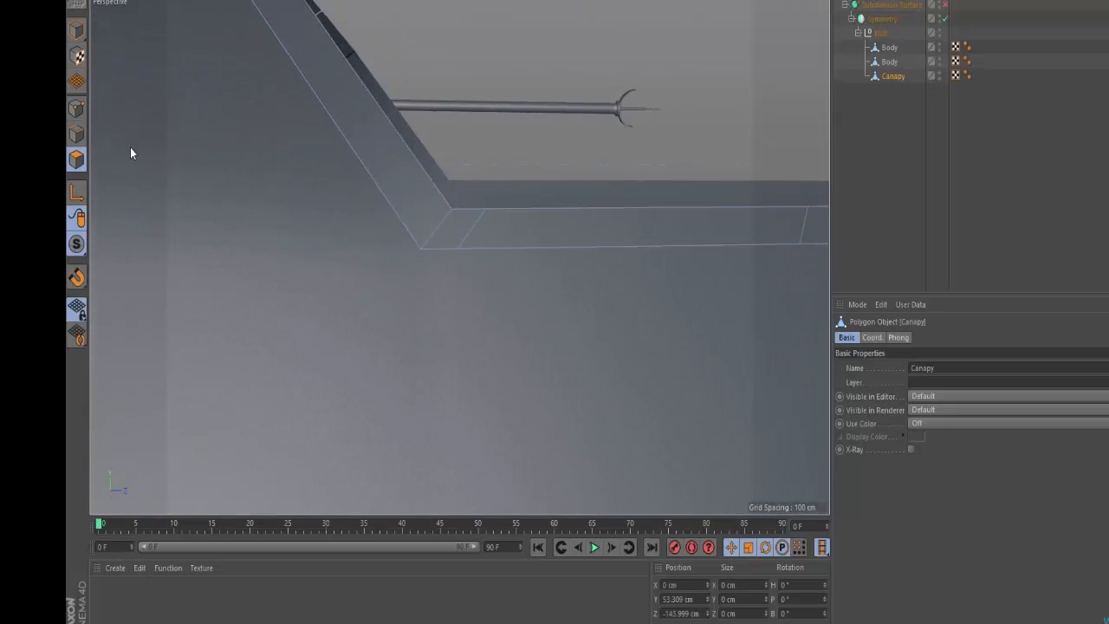
pyautogui.click(76, 109)
pyautogui.rightClick(526, 115)
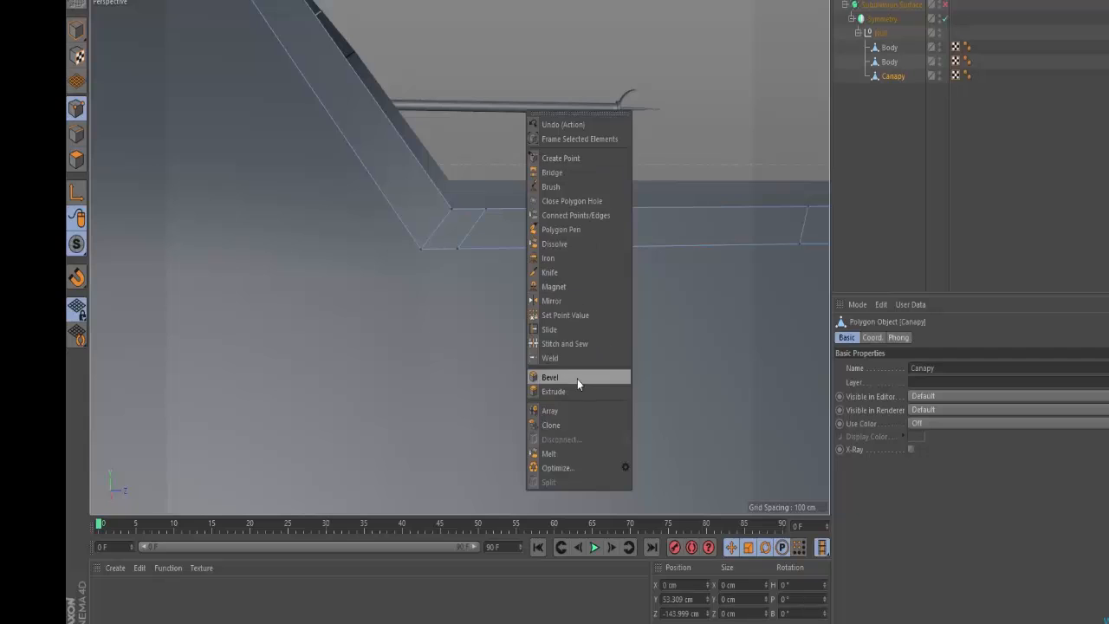
pyautogui.click(555, 330)
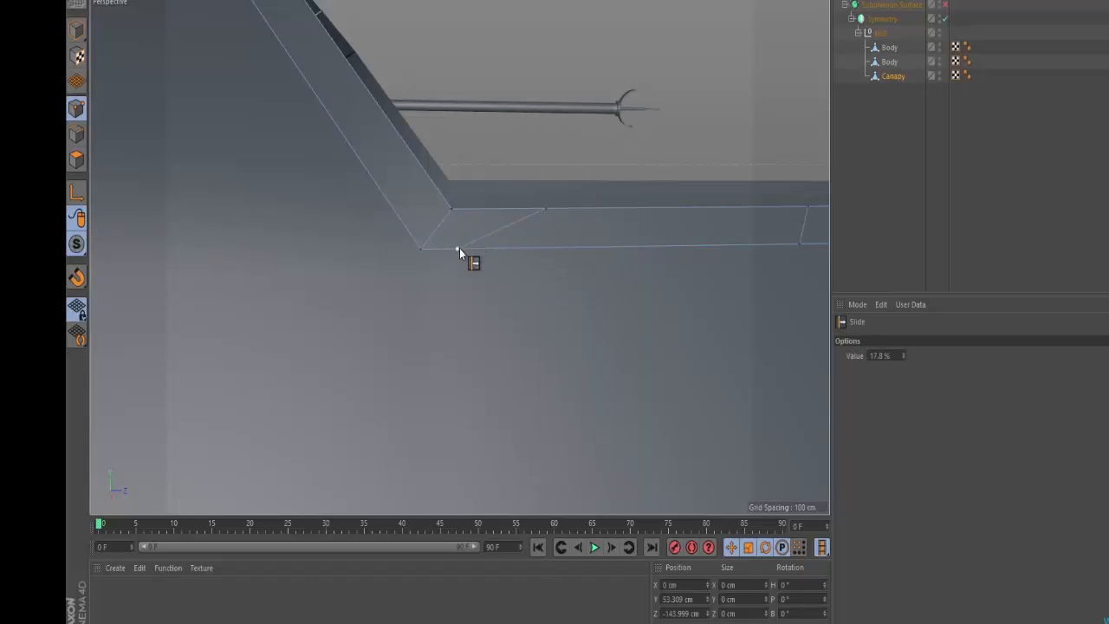
pyautogui.hotkey('alt', 'Tab')
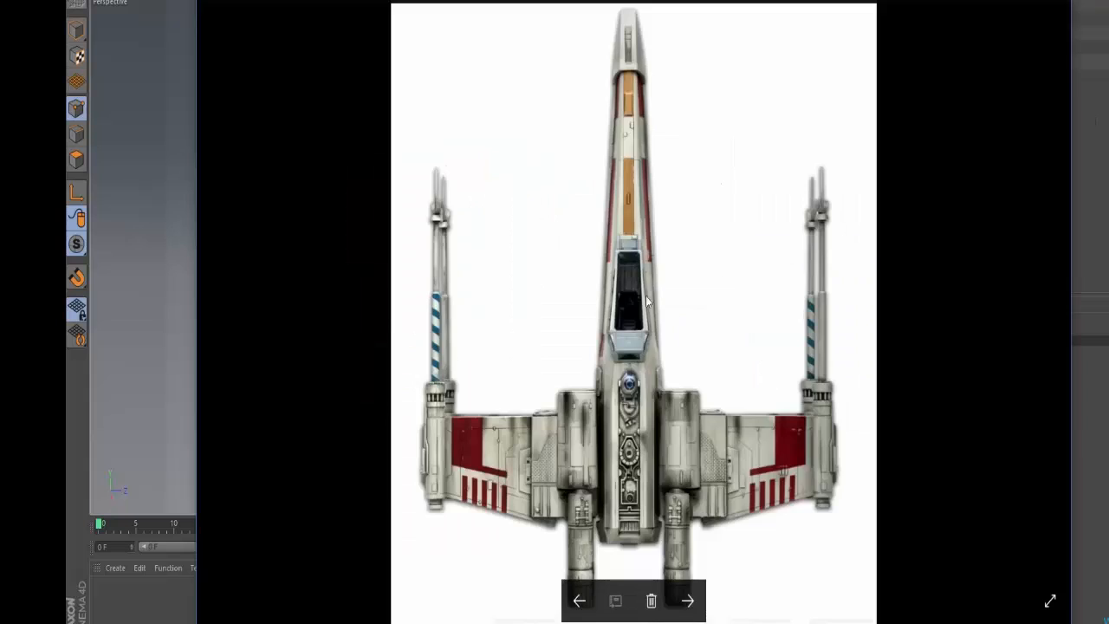
pyautogui.click(688, 600)
pyautogui.hotkey('alt', 'Tab')
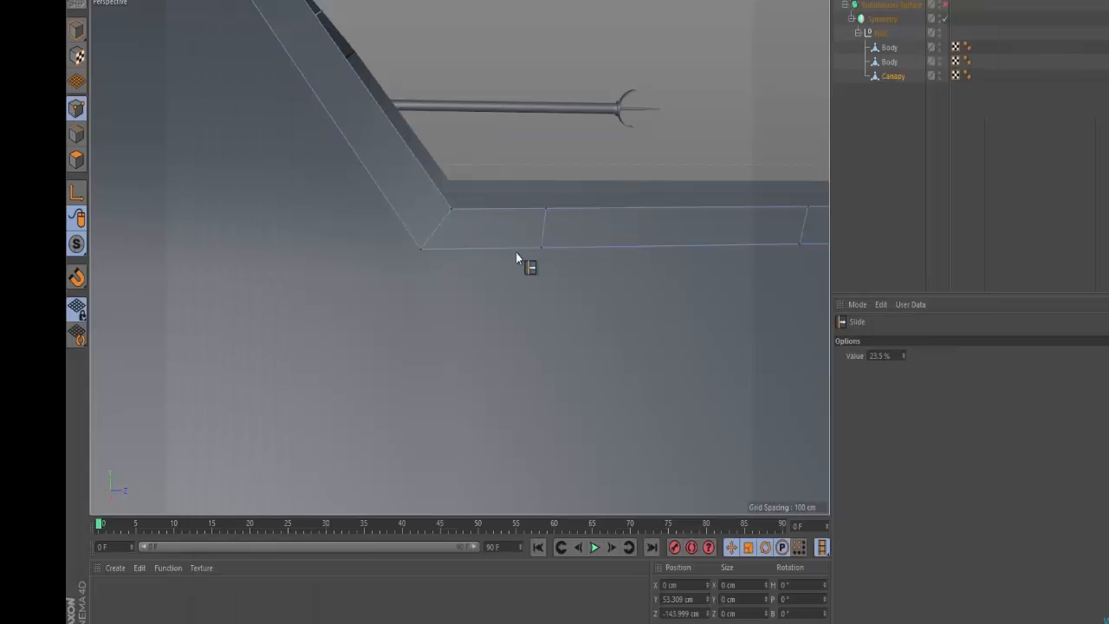
# Slide the pair of points on the rear crossbar of the canopy rim away from its outer corner by about 18%.
pyautogui.keyDown('alt'); pyautogui.moveTo(518, 211); pyautogui.dragTo(399, 200, button='right'); pyautogui.keyUp('alt')
pyautogui.keyDown('alt'); pyautogui.moveTo(399, 200); pyautogui.dragTo(419, 351, button='middle'); pyautogui.keyUp('alt')
pyautogui.keyDown('alt'); pyautogui.moveTo(419, 355); pyautogui.dragTo(595, 333); pyautogui.keyUp('alt')
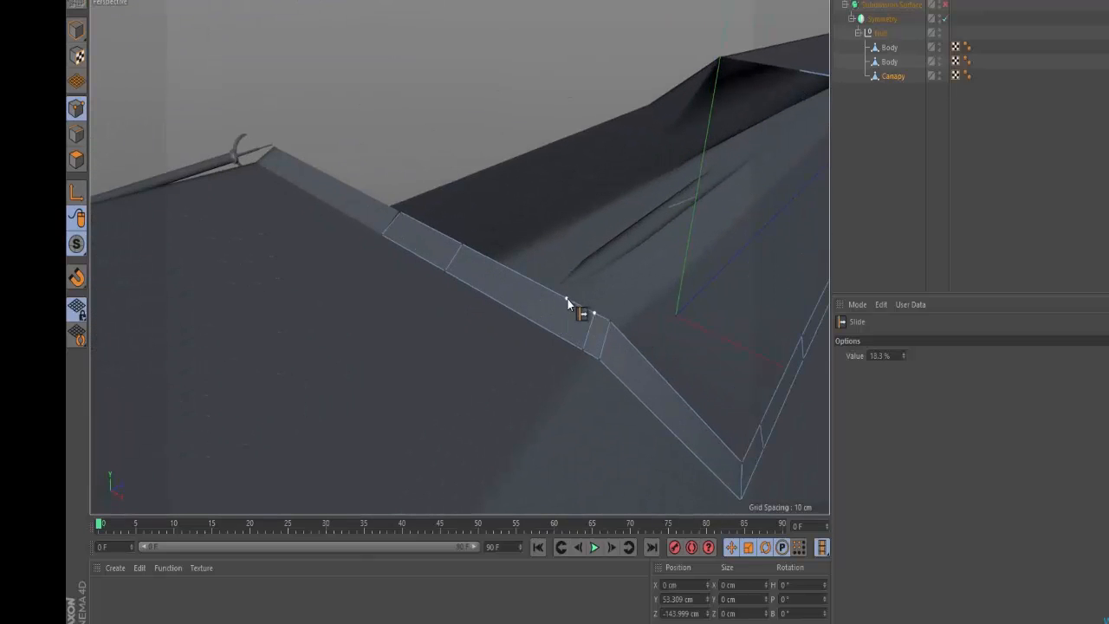
pyautogui.scroll(-3, 557, 333)
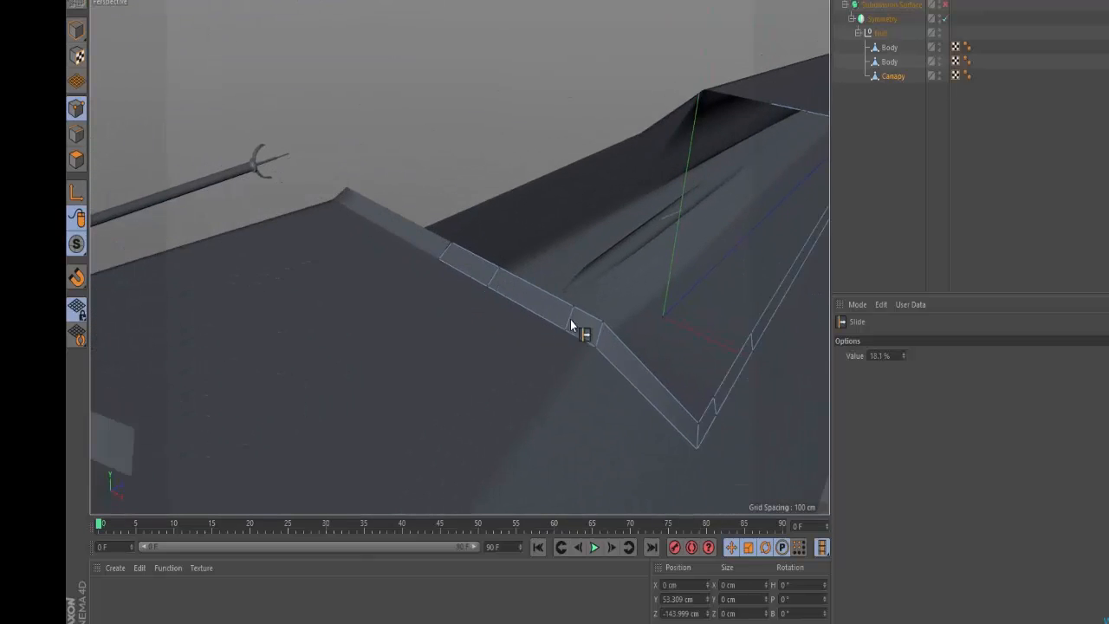
pyautogui.hotkey('alt', 'Tab')
pyautogui.hotkey('alt', 'Tab')
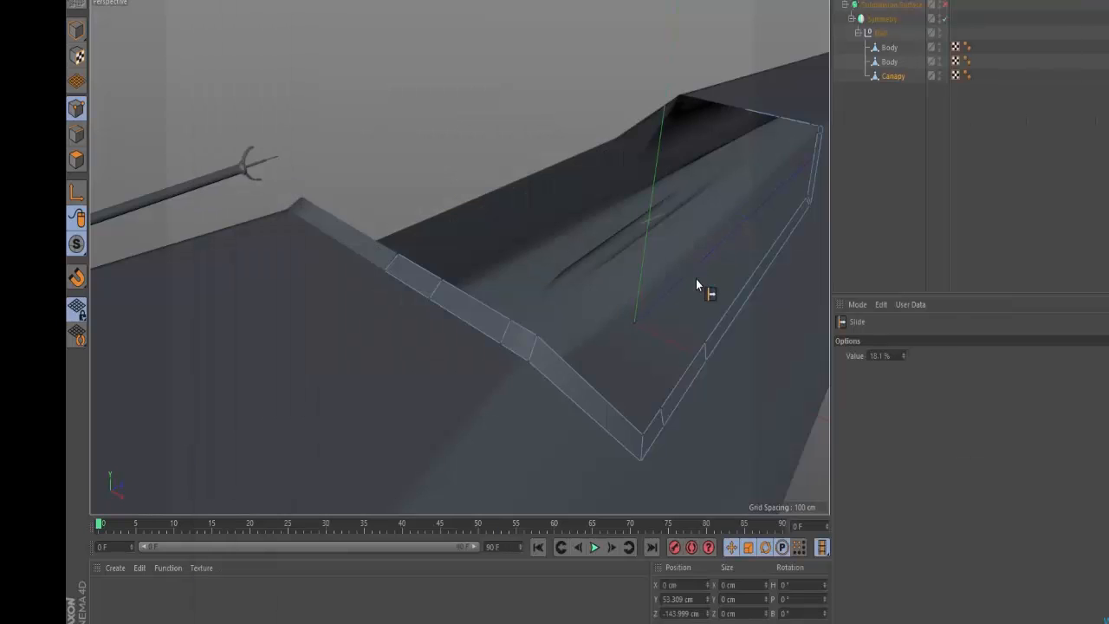
# Slide the pair of points on the front crossbar of the canopy rim away from its outer corner, comparing with the reference image.
pyautogui.keyDown('alt'); pyautogui.moveTo(696, 279); pyautogui.dragTo(401, 268); pyautogui.keyUp('alt')
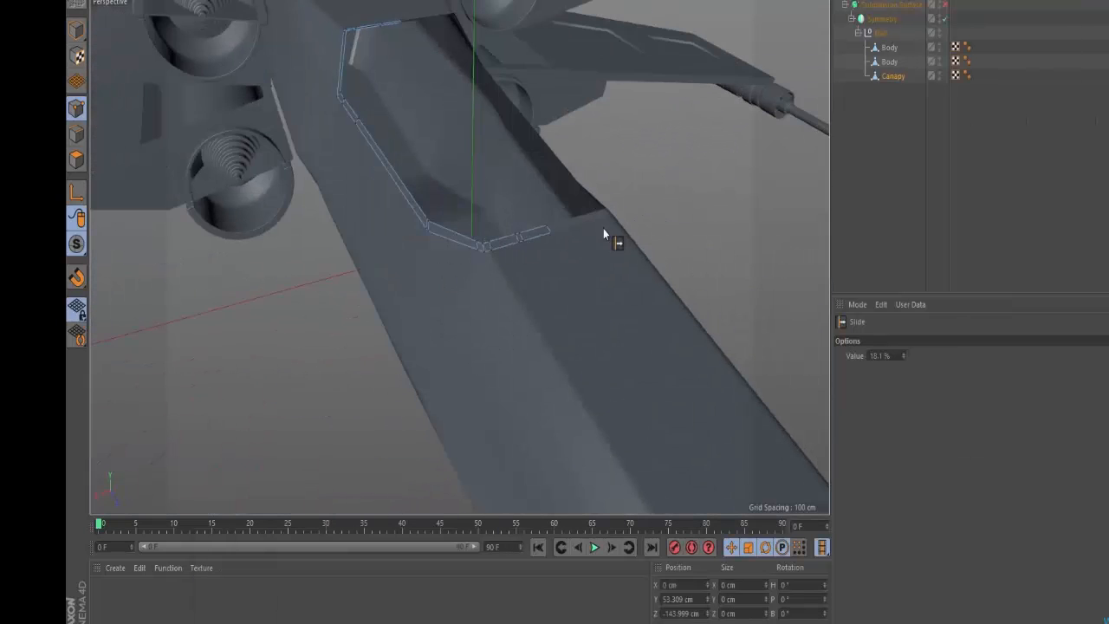
pyautogui.scroll(5, 508, 257)
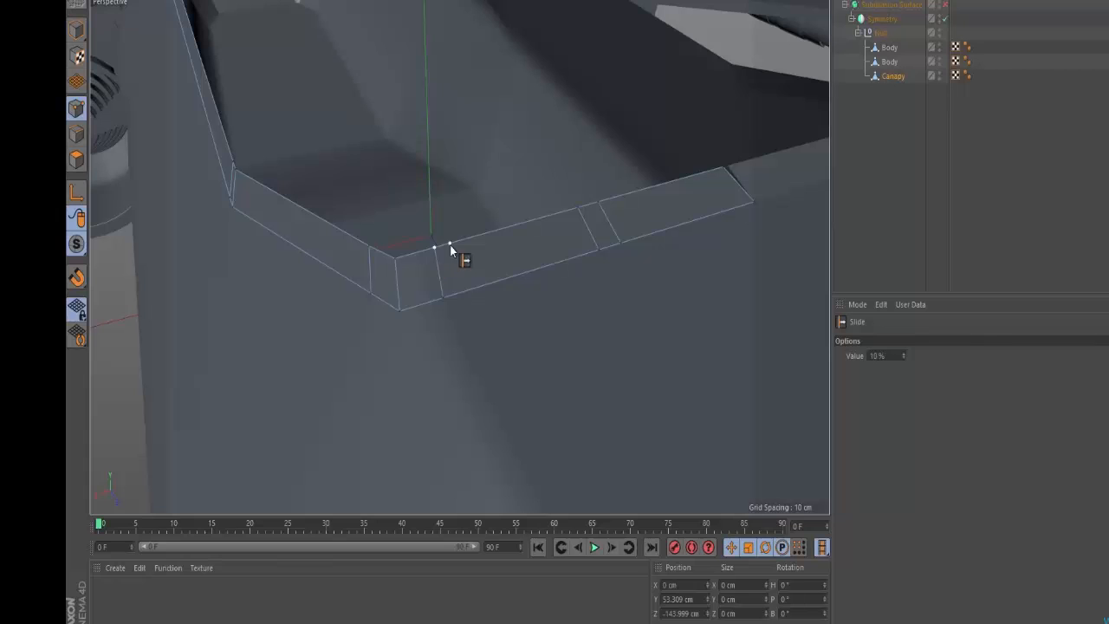
pyautogui.moveTo(451, 250); pyautogui.dragTo(448, 301)
pyautogui.hotkey('alt', 'Tab')
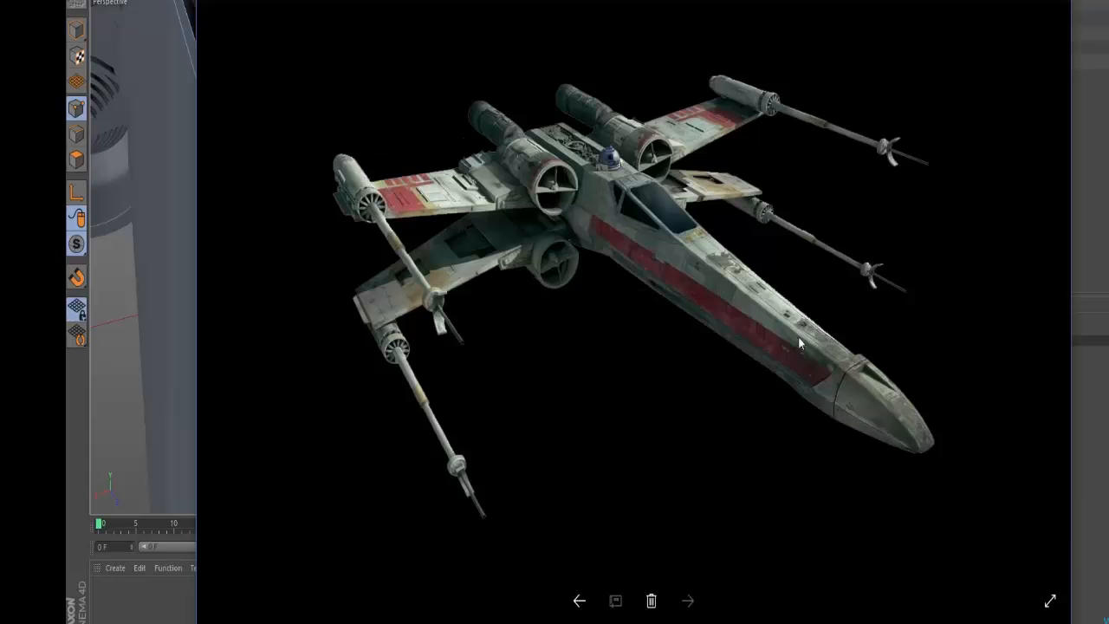
pyautogui.hotkey('alt', 'Tab')
# Slide the points on the slanted front side of the canopy rim back from the front corner by about 19%.
pyautogui.keyDown('alt'); pyautogui.moveTo(370, 295); pyautogui.dragTo(522, 215); pyautogui.keyUp('alt')
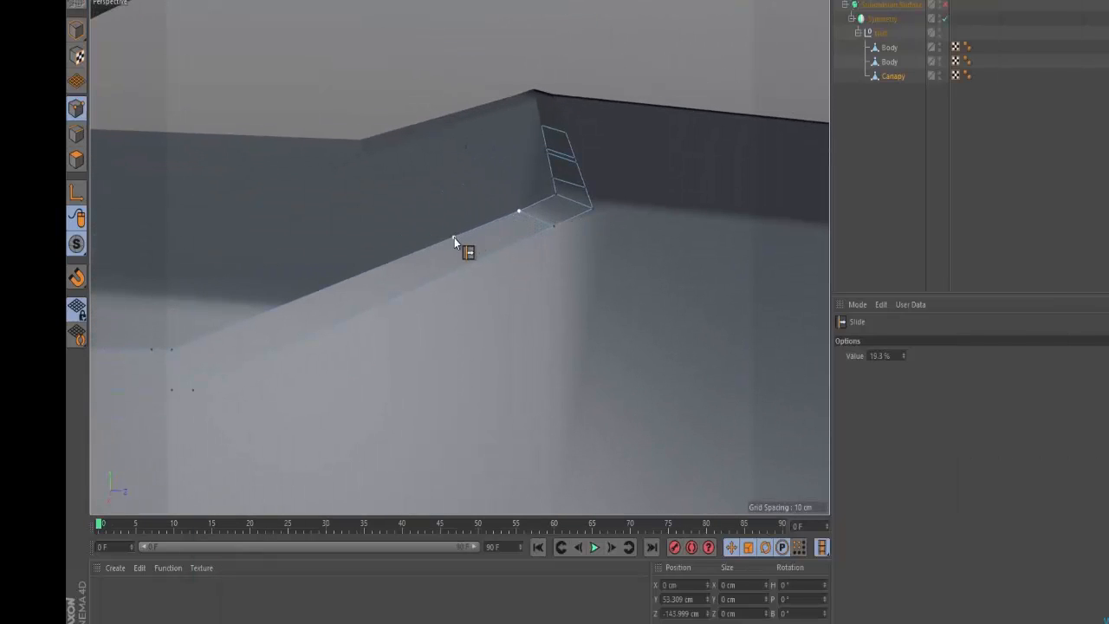
pyautogui.moveTo(454, 238); pyautogui.dragTo(455, 236)
pyautogui.keyDown('alt'); pyautogui.moveTo(463, 276); pyautogui.dragTo(559, 260); pyautogui.keyUp('alt')
# Extrude the edge at the rim's front corner in Edge mode into a strip running backward to about X 25.2 cm, Z -66.8 cm.
pyautogui.hotkey('alt', 'Tab')
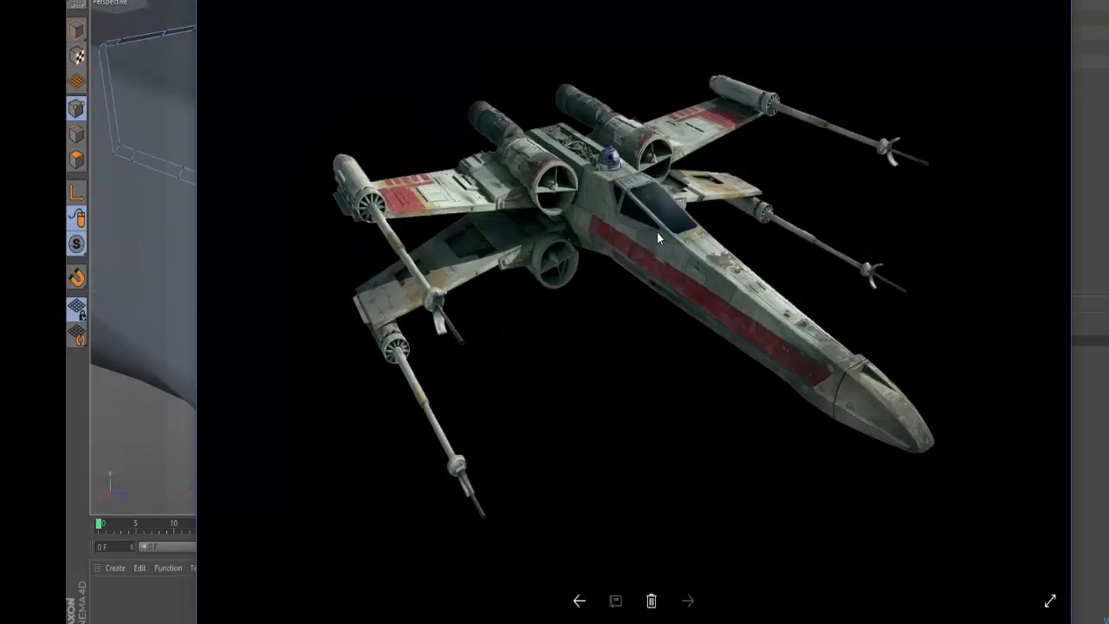
pyautogui.hotkey('alt', 'Tab')
pyautogui.keyDown('alt'); pyautogui.moveTo(622, 272); pyautogui.dragTo(546, 254); pyautogui.keyUp('alt')
pyautogui.click(76, 134)
pyautogui.press('e')
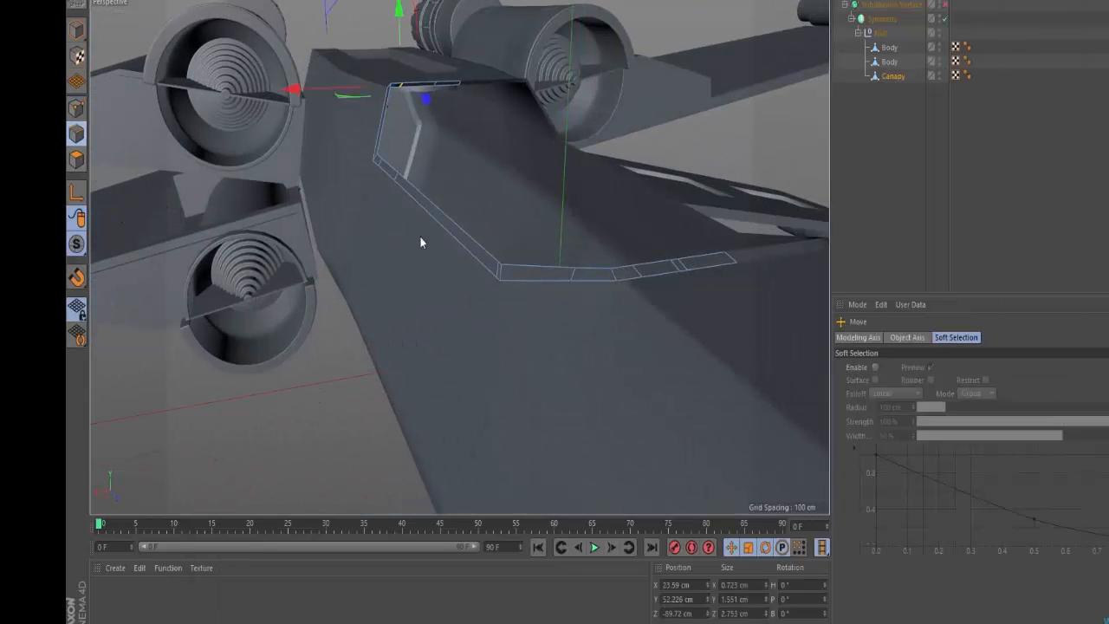
pyautogui.click(618, 270)
pyautogui.keyDown('alt'); pyautogui.moveTo(534, 328); pyautogui.dragTo(491, 285); pyautogui.keyUp('alt')
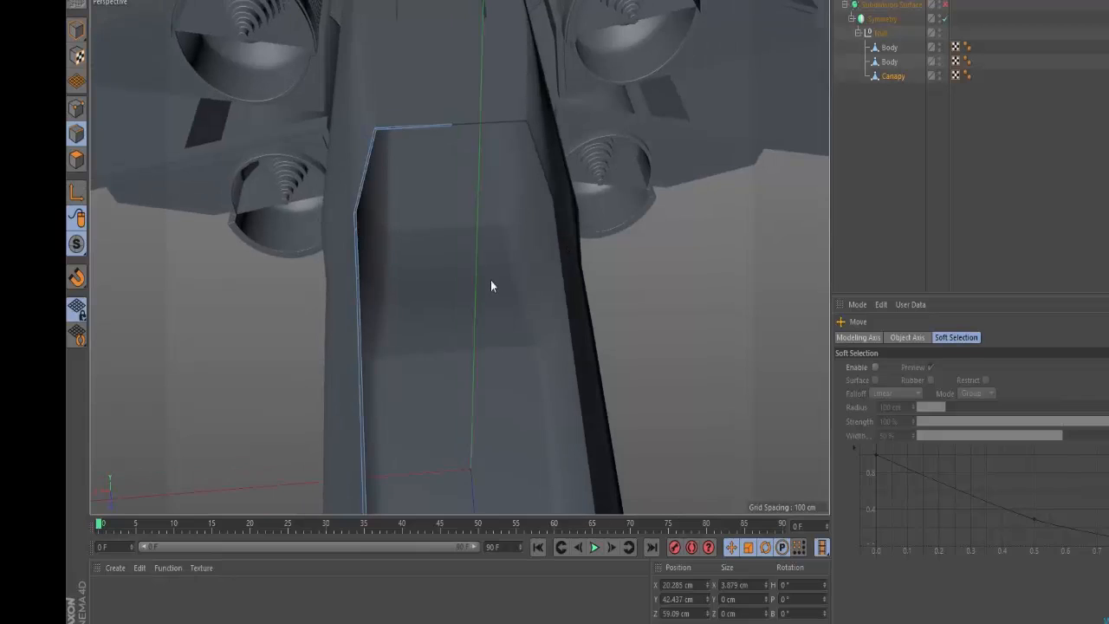
pyautogui.keyDown('alt'); pyautogui.moveTo(491, 284); pyautogui.dragTo(453, 275, button='right'); pyautogui.keyUp('alt')
pyautogui.keyDown('alt'); pyautogui.moveTo(453, 274); pyautogui.dragTo(440, 342); pyautogui.keyUp('alt')
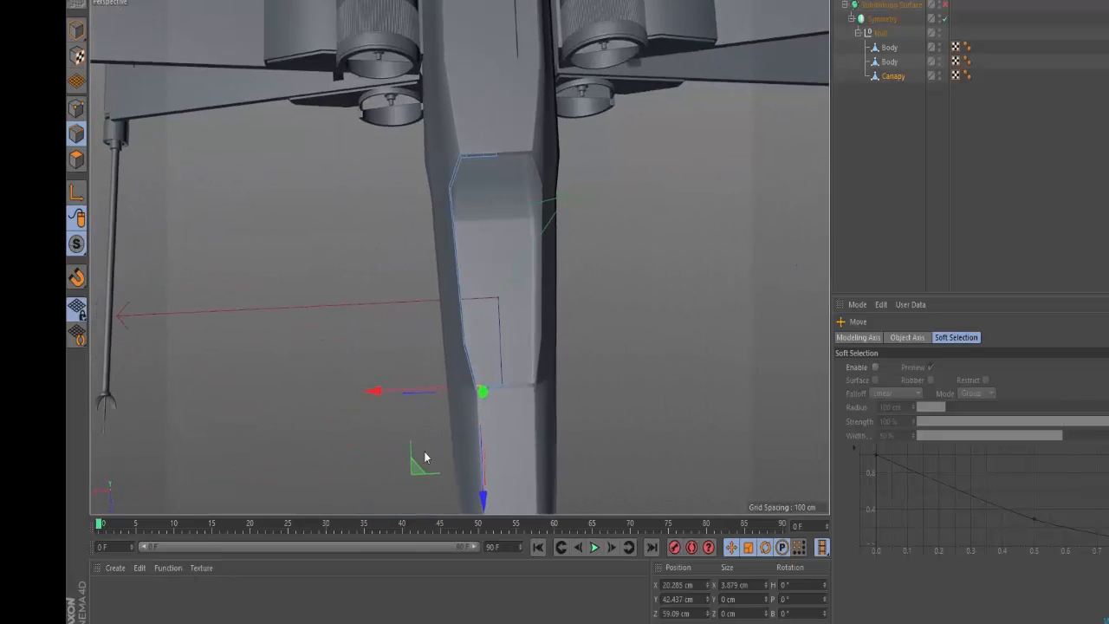
pyautogui.moveTo(417, 468); pyautogui.dragTo(404, 273)
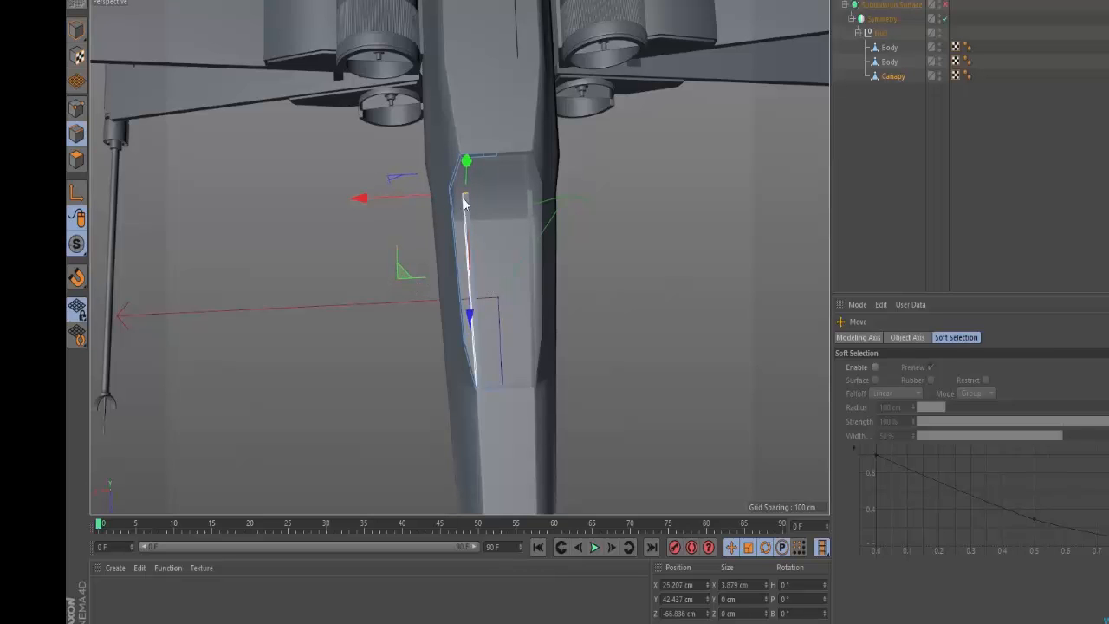
# Bridge the free rear end of the extruded strip to the edge at the canopy rim's rear upper corner.
pyautogui.keyDown('alt'); pyautogui.moveTo(466, 196); pyautogui.dragTo(568, 155, button='right'); pyautogui.keyUp('alt')
pyautogui.keyDown('alt'); pyautogui.moveTo(454, 208); pyautogui.dragTo(632, 116); pyautogui.keyUp('alt')
pyautogui.click(494, 5)
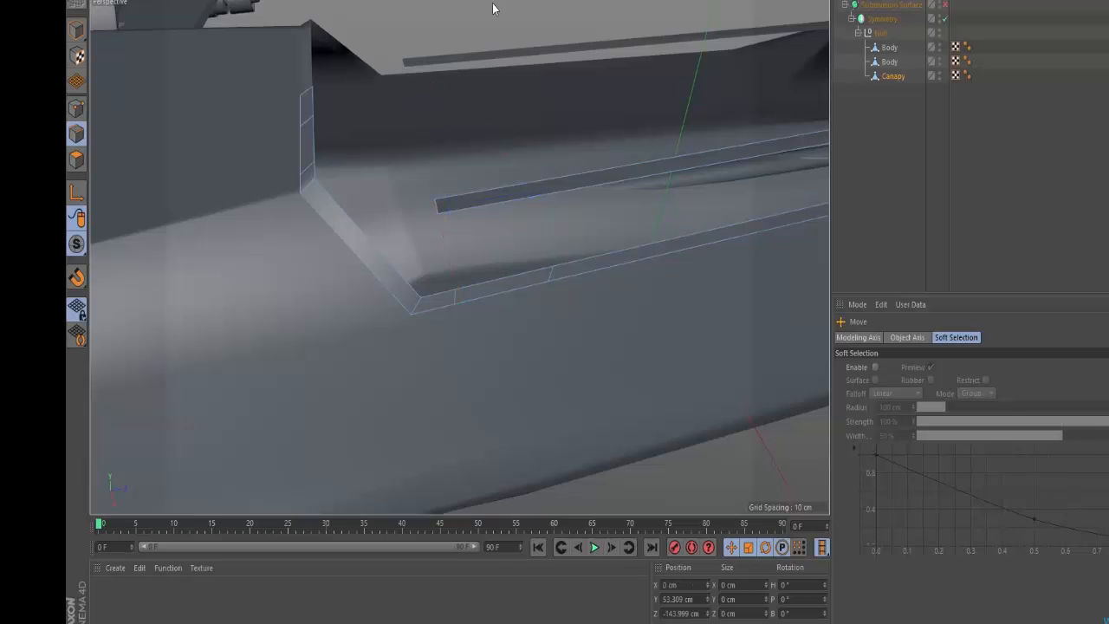
pyautogui.press('b')
pyautogui.moveTo(437, 212); pyautogui.dragTo(321, 179)
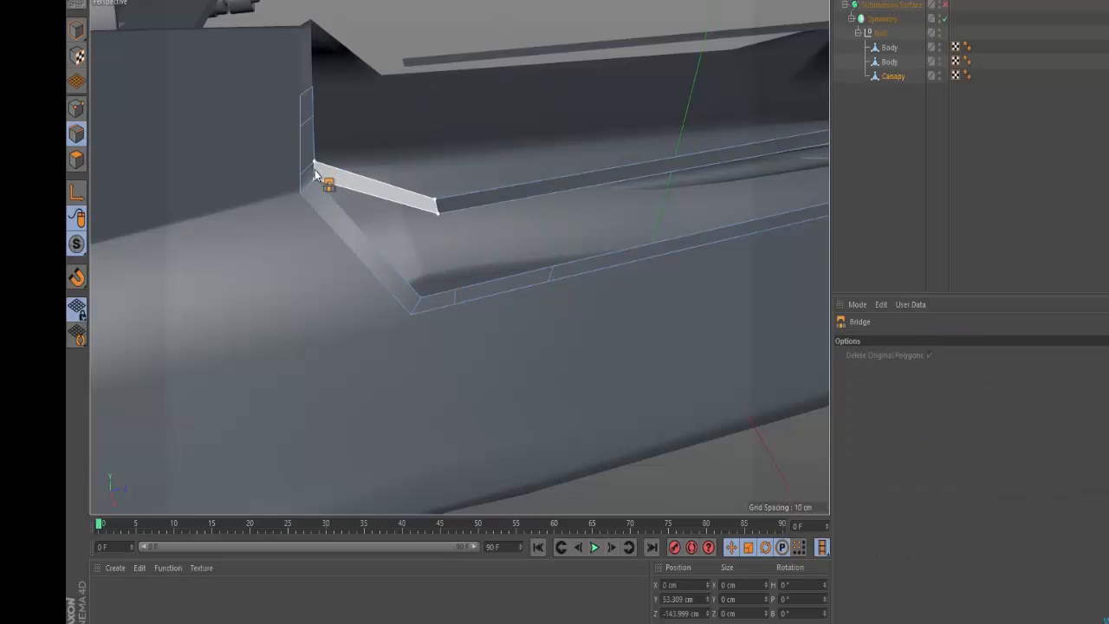
pyautogui.press('e')
# Move the strip's middle edge up and forward to about Y 58.5 cm, Z -38.2 cm to form the canopy's peak.
pyautogui.keyDown('alt'); pyautogui.moveTo(451, 217); pyautogui.dragTo(428, 220); pyautogui.keyUp('alt')
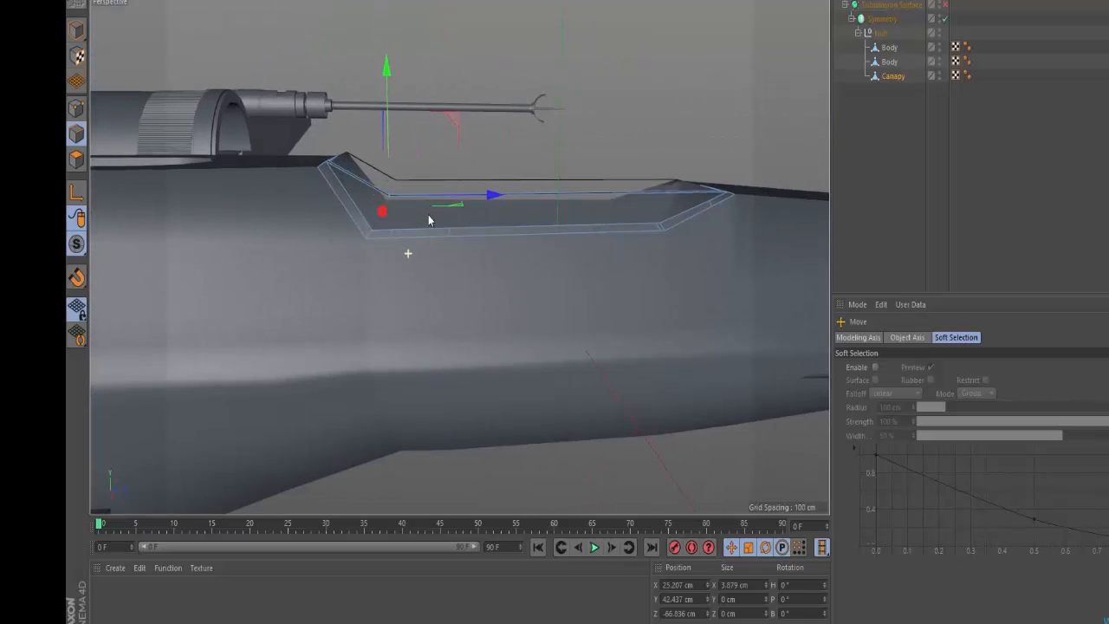
pyautogui.moveTo(455, 115); pyautogui.dragTo(535, 61)
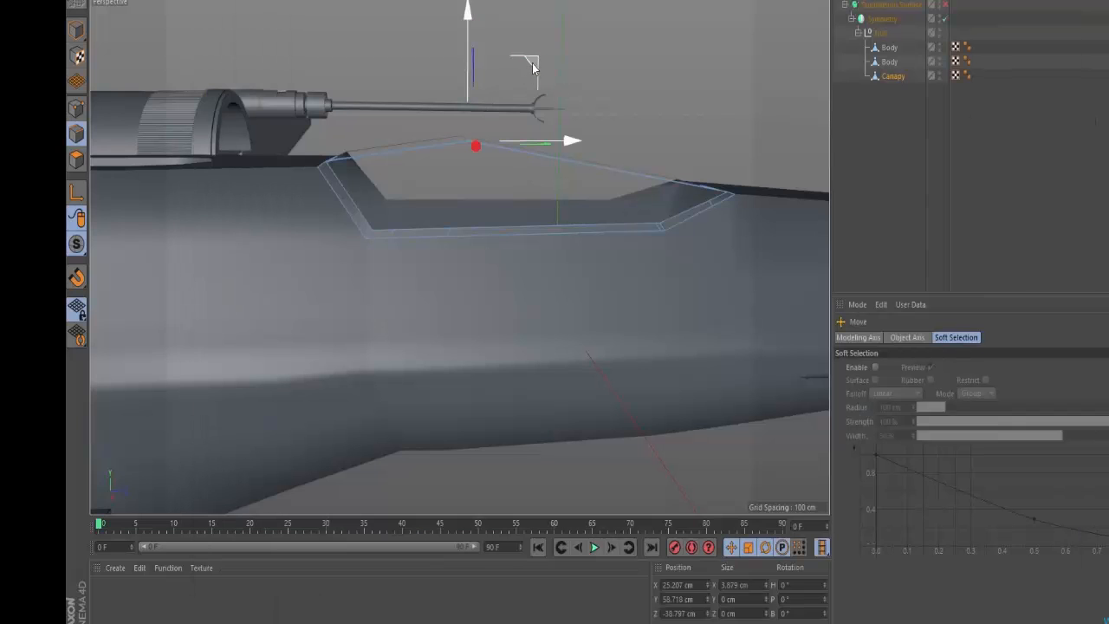
pyautogui.moveTo(533, 68); pyautogui.dragTo(533, 63)
pyautogui.moveTo(421, 154)
pyautogui.keyDown('alt'); pyautogui.mouseDown()
pyautogui.moveTo(465, 216)
pyautogui.moveTo(512, 240)
pyautogui.mouseUp(); pyautogui.keyUp('alt')
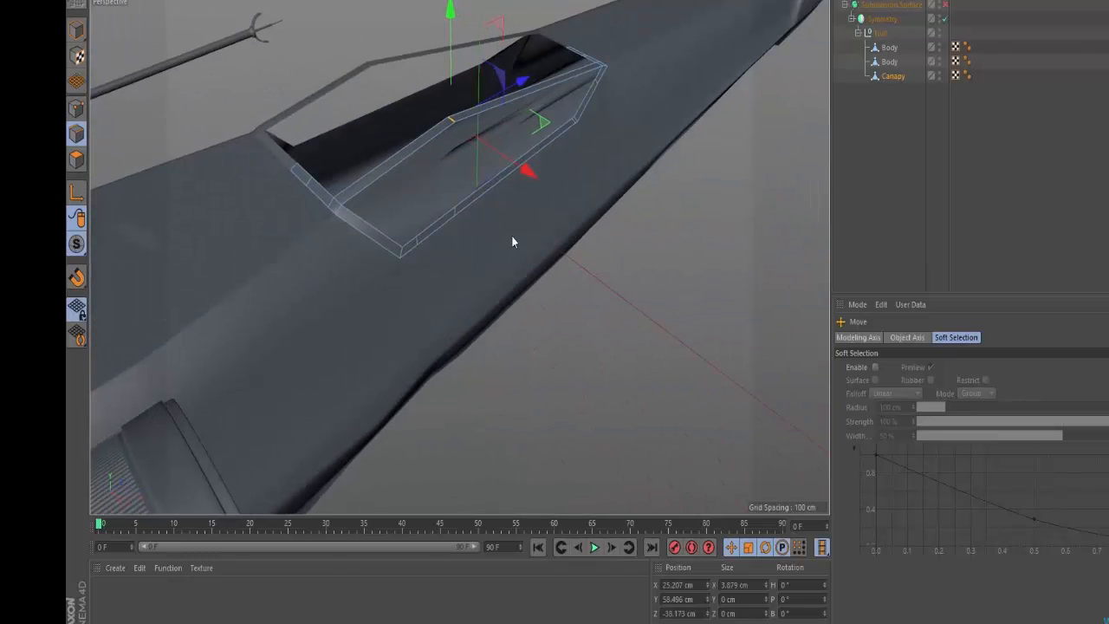
pyautogui.keyDown('alt'); pyautogui.moveTo(430, 143); pyautogui.dragTo(470, 228); pyautogui.keyUp('alt')
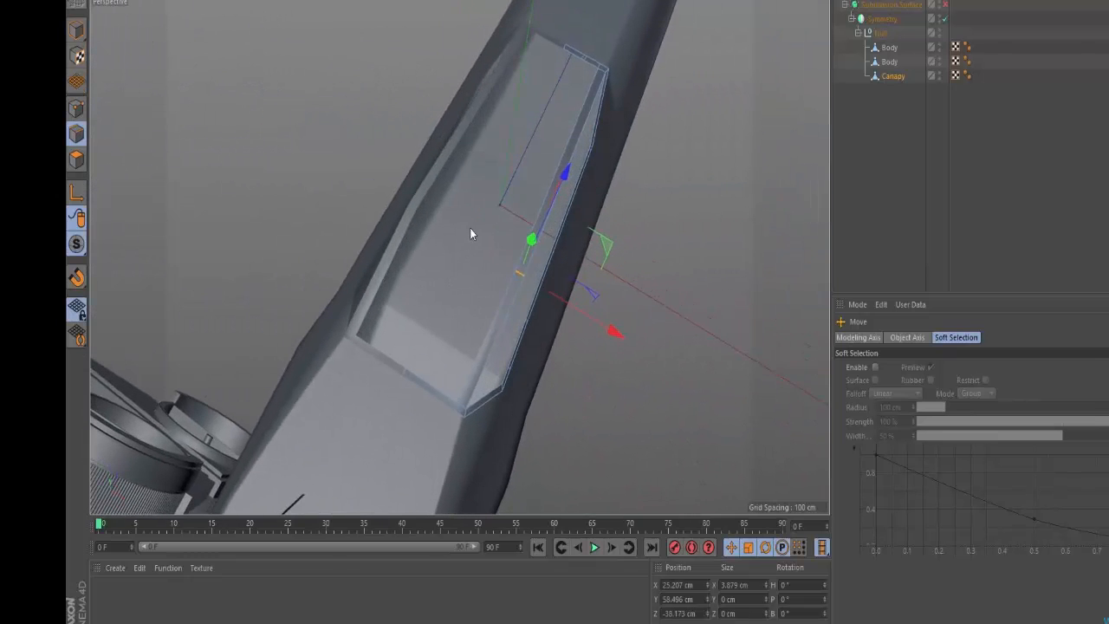
# Cut a new edge across the strip behind the peak, and raise it to roughly the peak's height near Z -77.5 cm.
pyautogui.hotkey('alt', 'Tab')
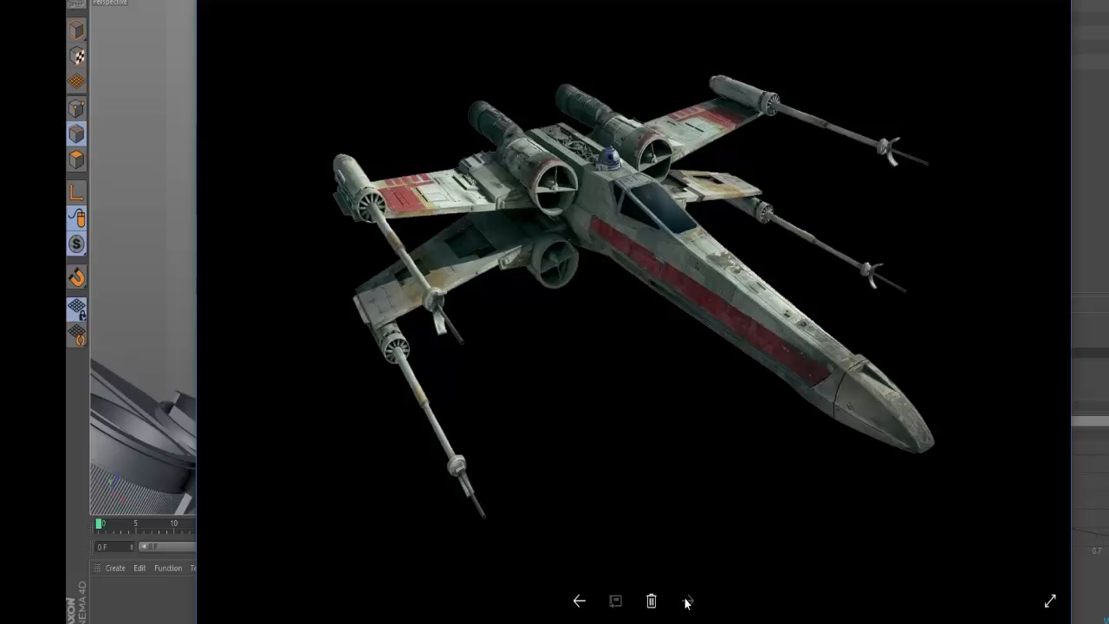
pyautogui.click(579, 601)
pyautogui.hotkey('alt', 'Tab')
pyautogui.keyDown('alt'); pyautogui.moveTo(497, 270); pyautogui.dragTo(390, 100); pyautogui.keyUp('alt')
pyautogui.scroll(5, 390, 100)
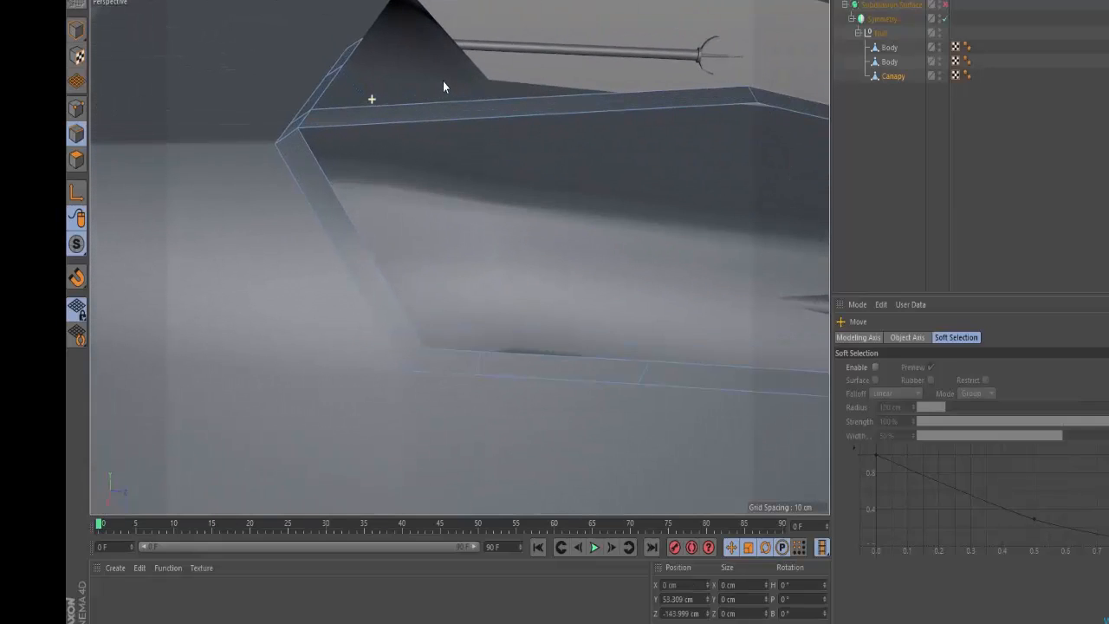
pyautogui.press('k')
pyautogui.click(416, 103)
pyautogui.press('e')
pyautogui.scroll(-5, 416, 86)
pyautogui.moveTo(472, 48); pyautogui.dragTo(450, 11)
# Examine the canopy frame from several angles and compare its shape with the X-wing reference images.
pyautogui.keyDown('alt'); pyautogui.moveTo(455, 19); pyautogui.dragTo(420, 89); pyautogui.keyUp('alt')
pyautogui.keyDown('alt'); pyautogui.moveTo(458, 251); pyautogui.dragTo(360, 207, button='right'); pyautogui.keyUp('alt')
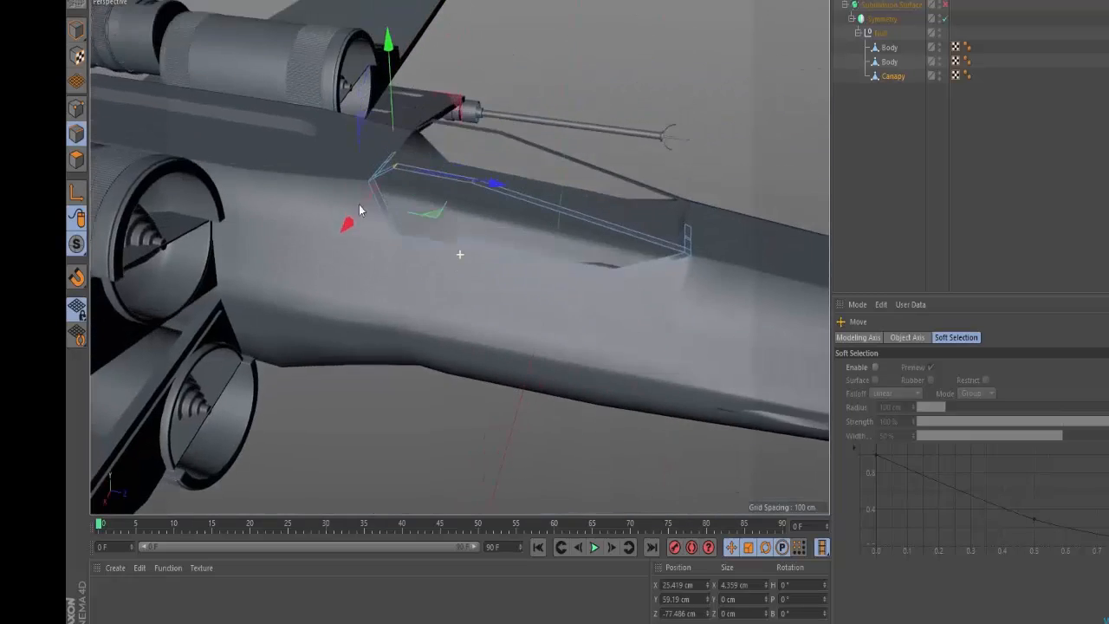
pyautogui.keyDown('alt'); pyautogui.moveTo(450, 169); pyautogui.dragTo(542, 313); pyautogui.keyUp('alt')
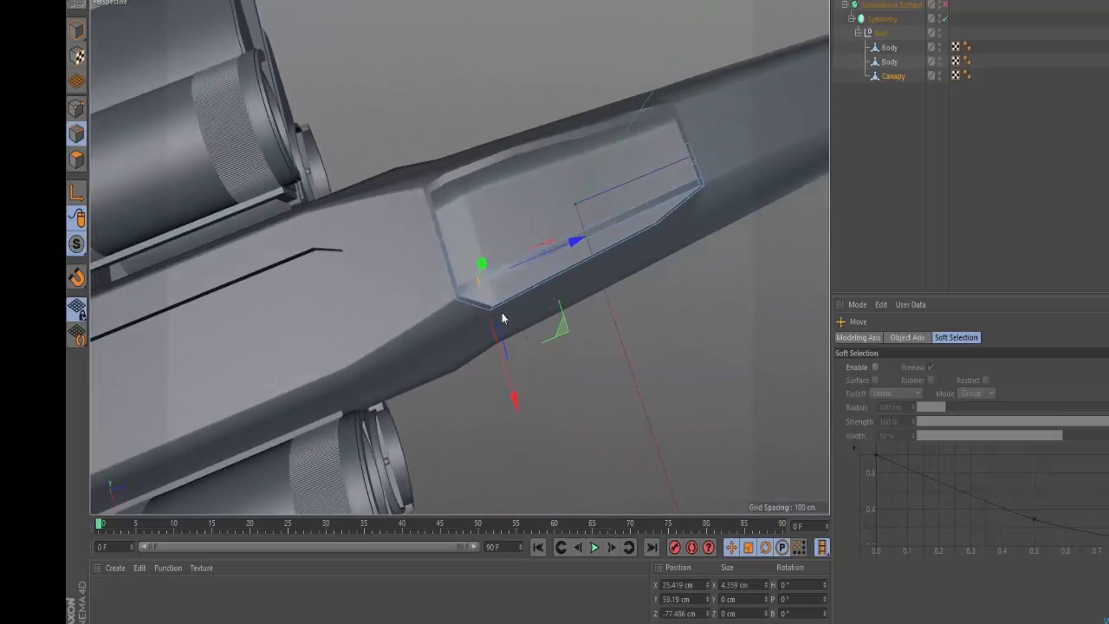
pyautogui.keyDown('alt'); pyautogui.moveTo(394, 152); pyautogui.dragTo(397, 108); pyautogui.keyUp('alt')
pyautogui.moveTo(535, 252)
pyautogui.keyDown('alt'); pyautogui.mouseDown(button='right')
pyautogui.moveTo(564, 267)
pyautogui.moveTo(539, 259)
pyautogui.mouseUp(button='right'); pyautogui.keyUp('alt')
pyautogui.moveTo(460, 254)
pyautogui.keyDown('alt'); pyautogui.mouseDown()
pyautogui.moveTo(526, 266)
pyautogui.moveTo(518, 277)
pyautogui.mouseUp(); pyautogui.keyUp('alt')
pyautogui.click(563, 203)
pyautogui.hotkey('alt', 'Tab')
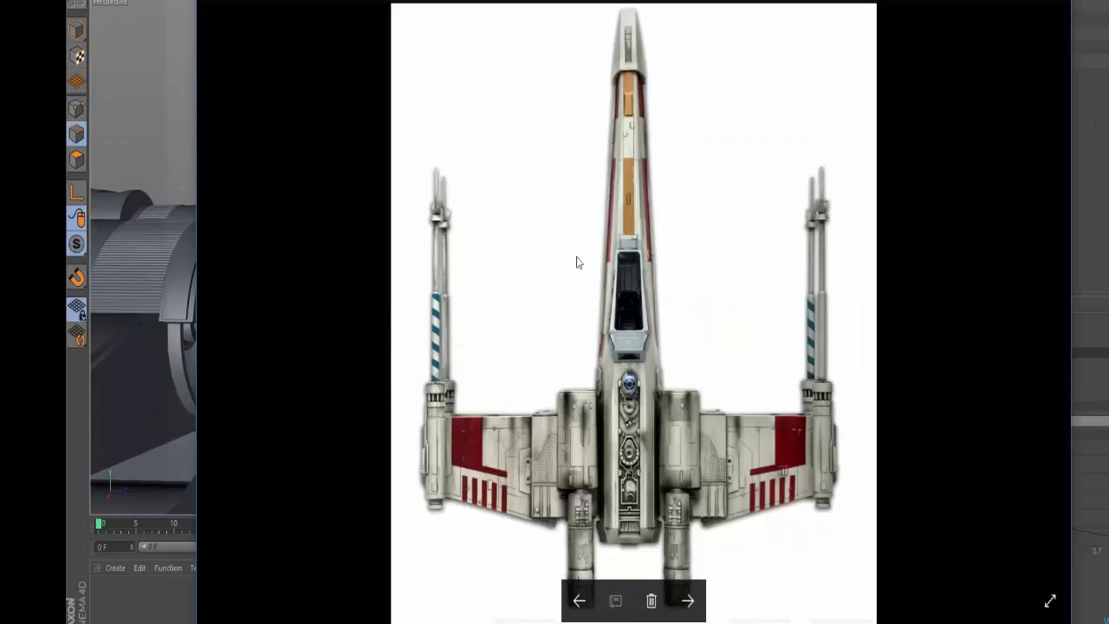
pyautogui.click(593, 606)
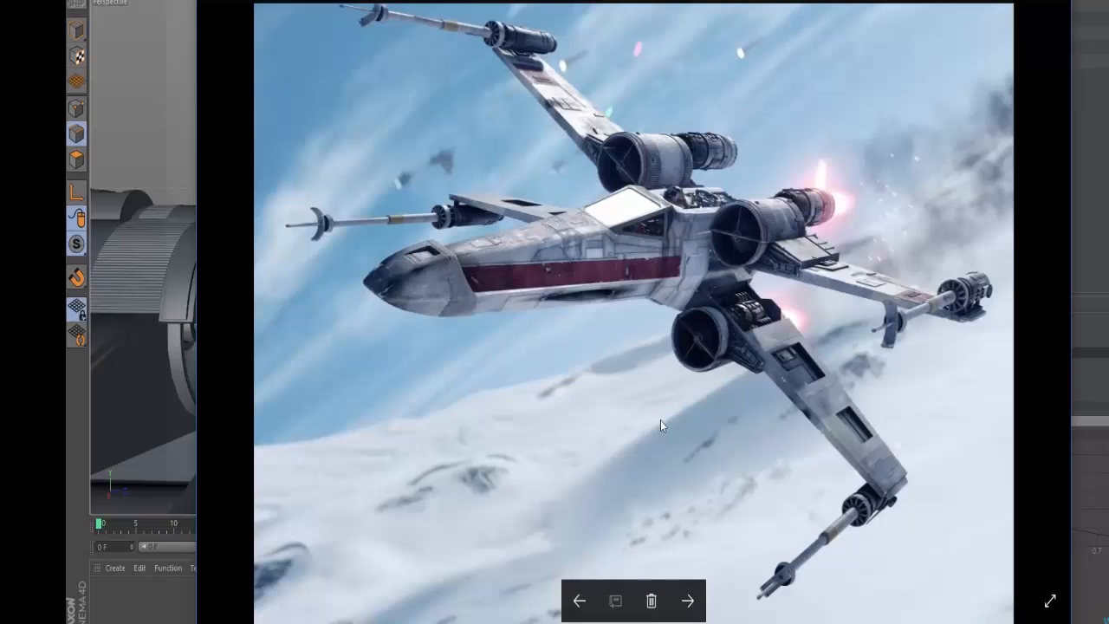
pyautogui.click(698, 608)
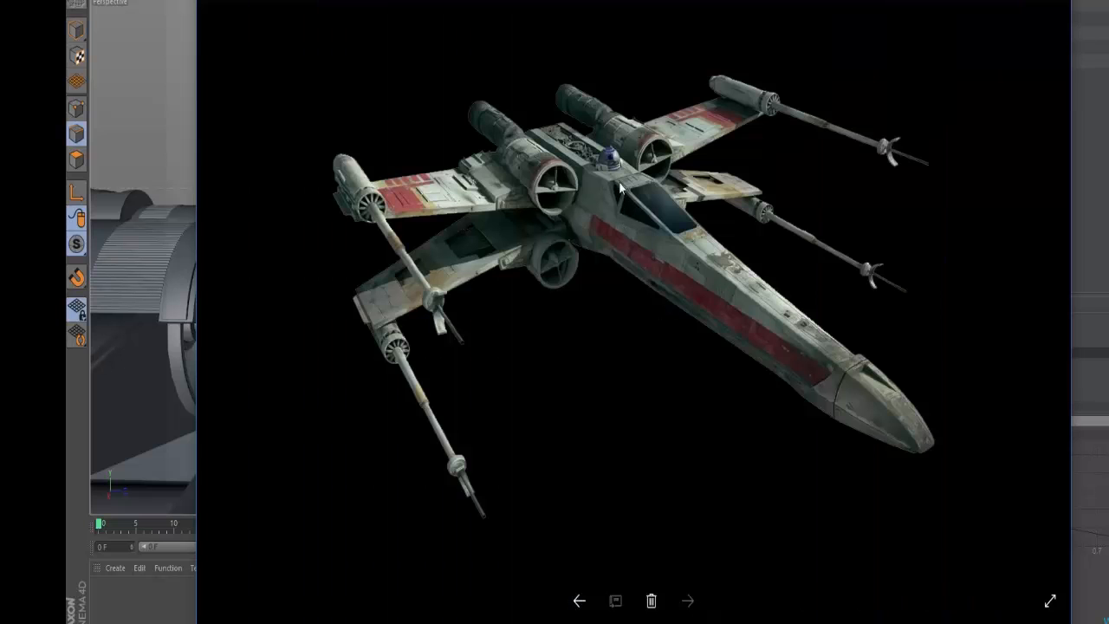
pyautogui.hotkey('alt', 'Tab')
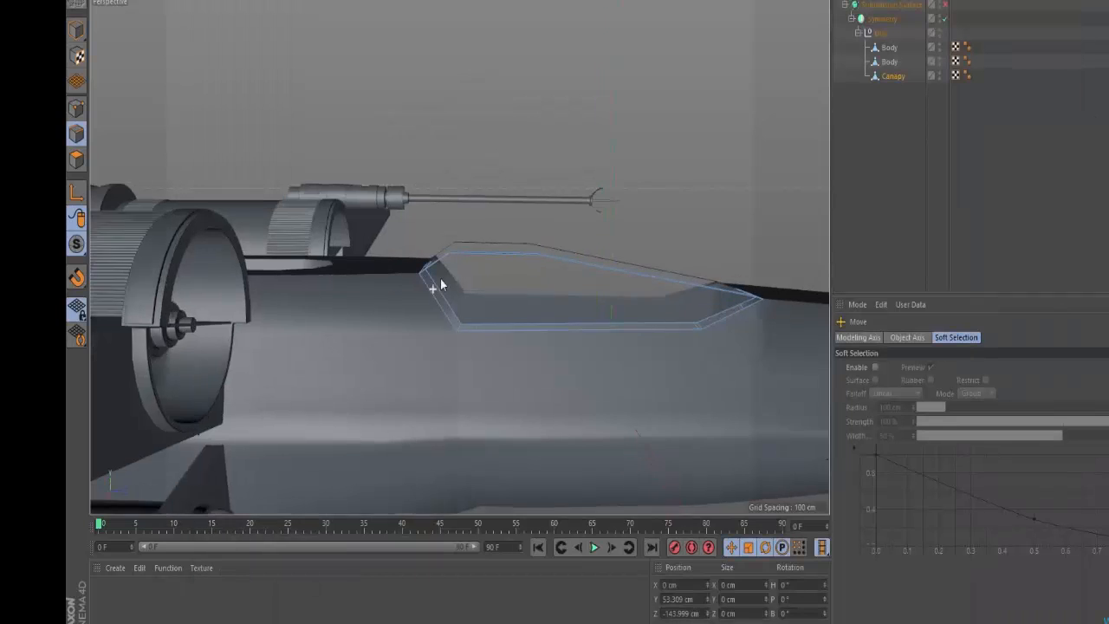
# Cut a new edge across the strip's flat top section, just forward of its rear bend.
pyautogui.moveTo(440, 284)
pyautogui.keyDown('alt'); pyautogui.mouseDown()
pyautogui.moveTo(502, 240)
pyautogui.moveTo(440, 299)
pyautogui.mouseUp(); pyautogui.keyUp('alt')
pyautogui.press('k')
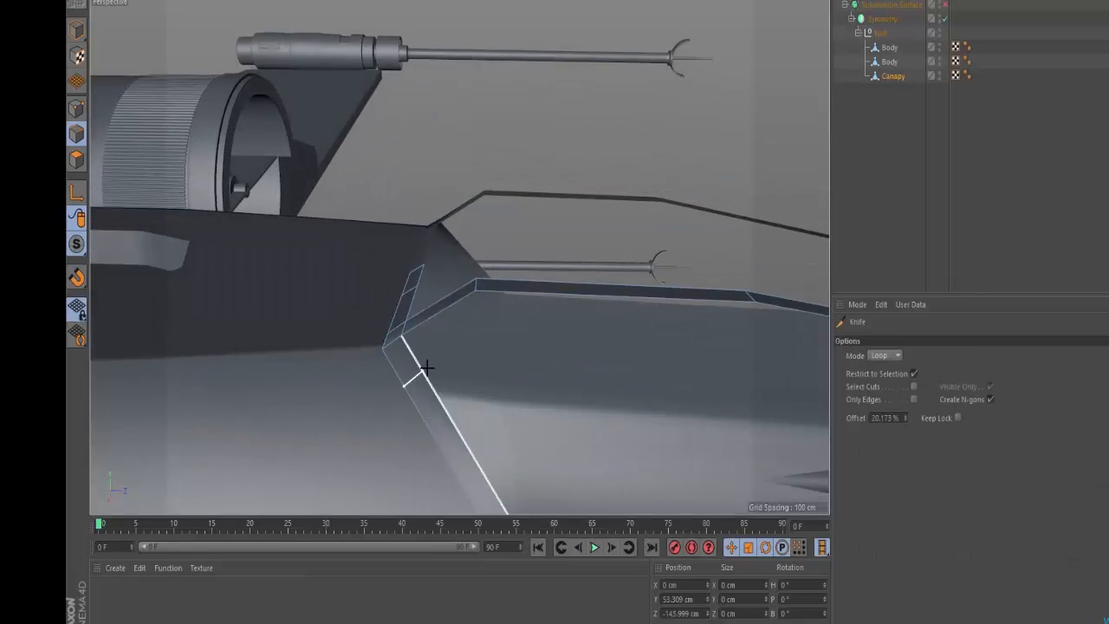
pyautogui.hotkey('alt', 'Tab')
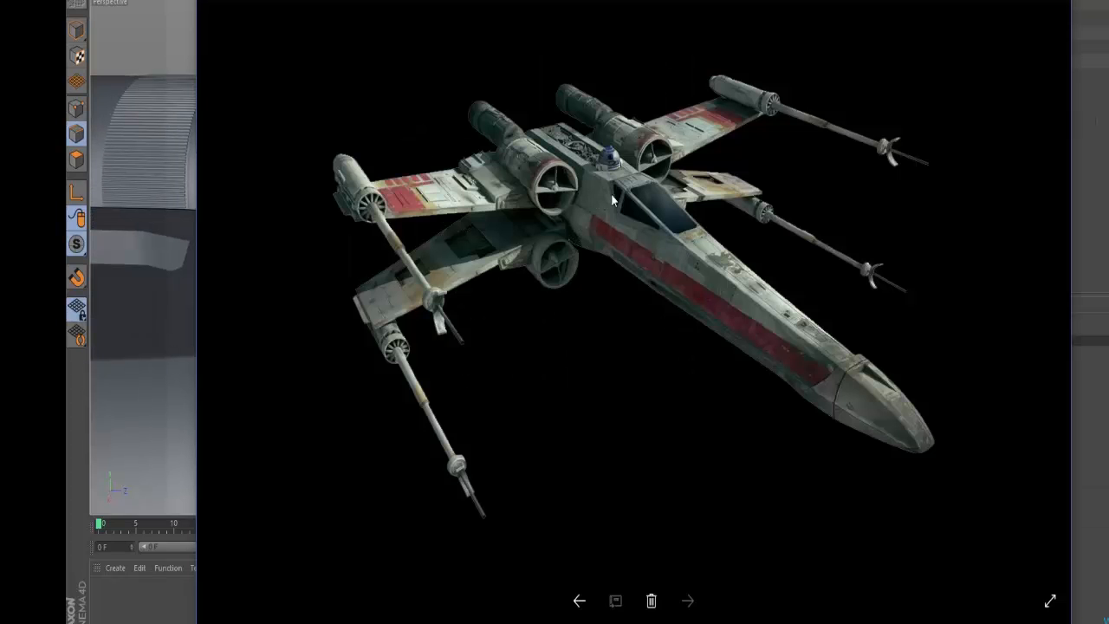
pyautogui.hotkey('alt', 'Tab')
pyautogui.keyDown('alt'); pyautogui.moveTo(498, 288); pyautogui.dragTo(445, 205); pyautogui.keyUp('alt')
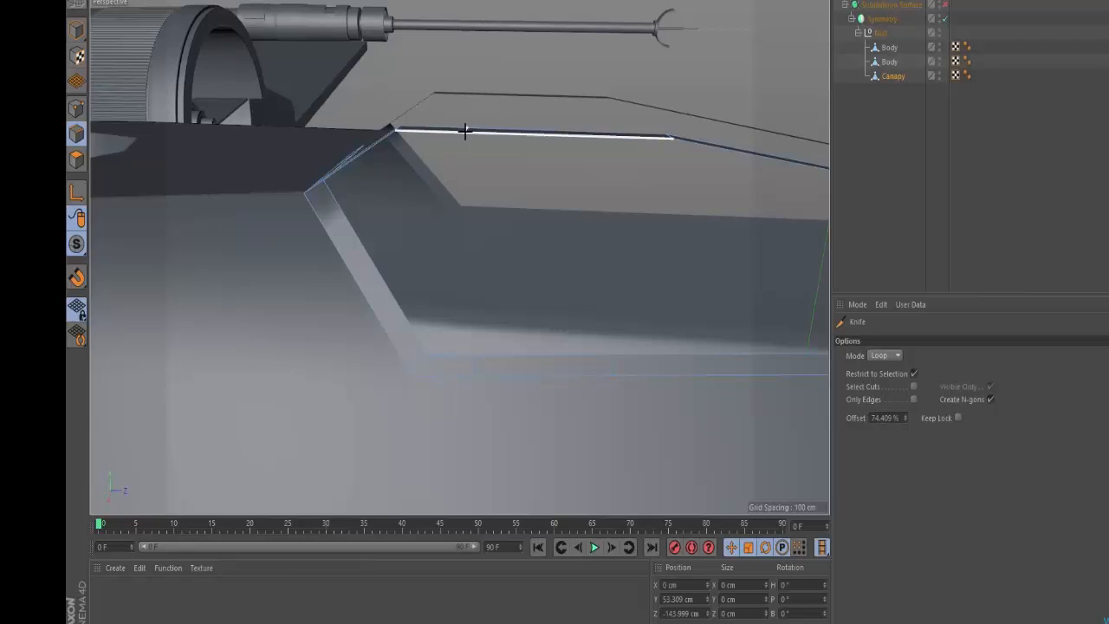
pyautogui.scroll(5, 465, 168)
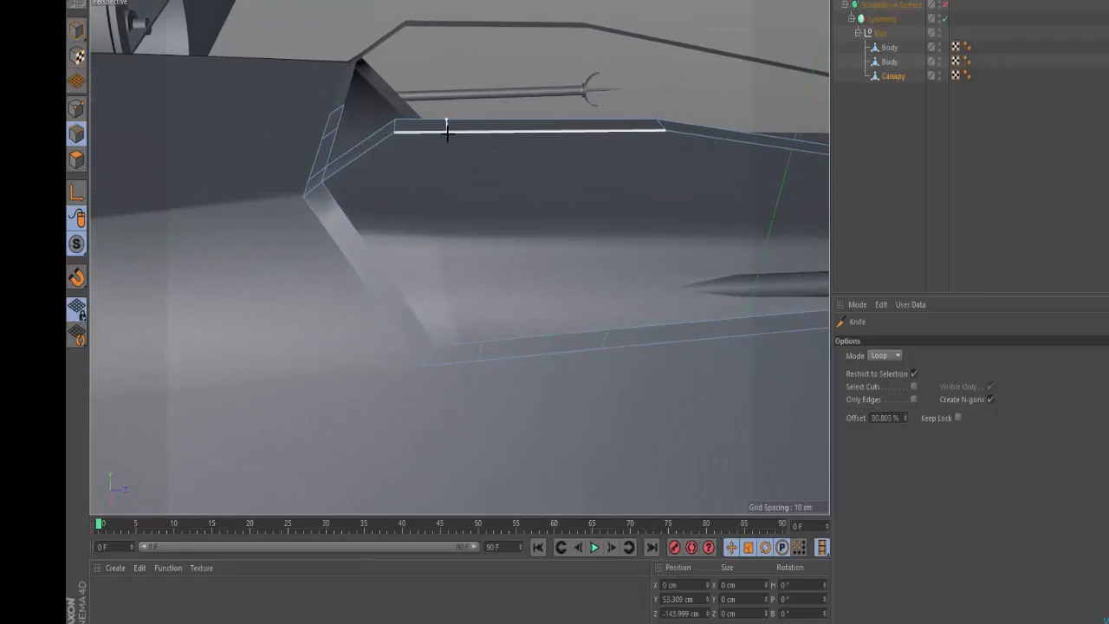
pyautogui.click(447, 133)
# Bridge the strip's inner edge at the rear bend to the canopy rim's side edge to widen the rear upper corner.
pyautogui.press('e')
pyautogui.press('b')
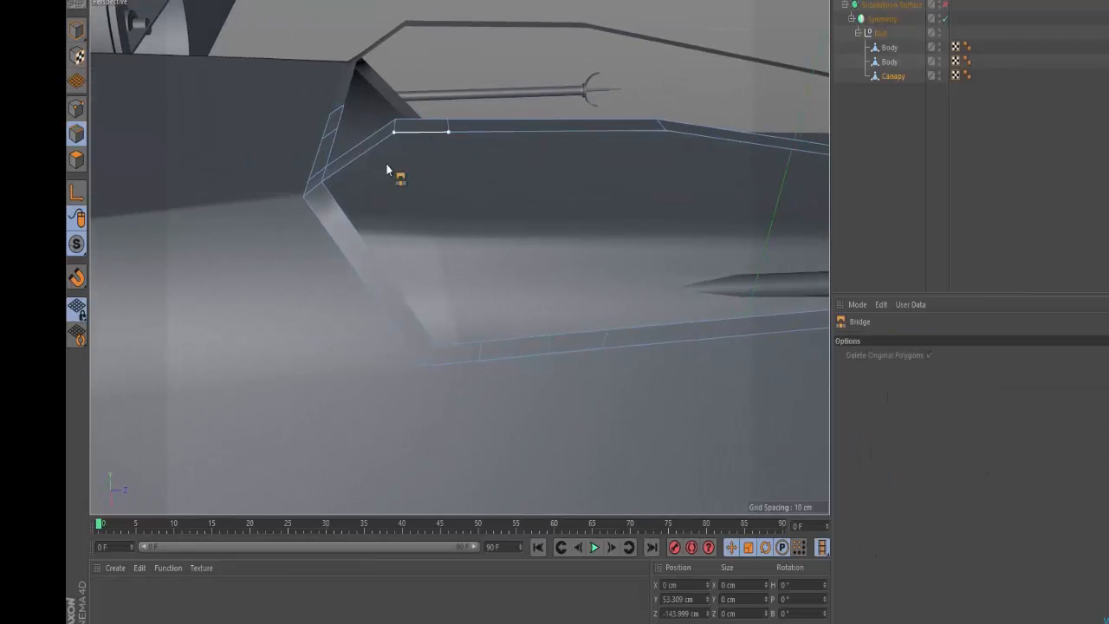
pyautogui.moveTo(386, 163); pyautogui.dragTo(339, 202)
pyautogui.moveTo(421, 161)
pyautogui.keyDown('alt'); pyautogui.mouseDown()
pyautogui.moveTo(389, 128)
pyautogui.moveTo(404, 149)
pyautogui.mouseUp(); pyautogui.keyUp('alt')
pyautogui.keyDown('alt'); pyautogui.moveTo(404, 149); pyautogui.dragTo(362, 145, button='middle'); pyautogui.keyUp('alt')
pyautogui.hotkey('alt', 'Tab')
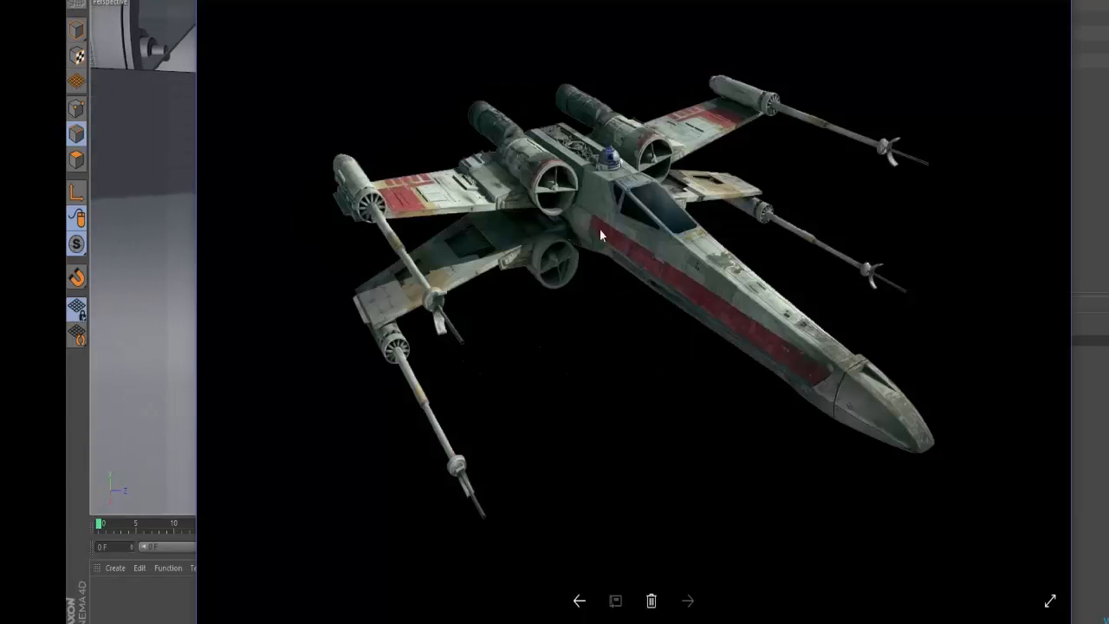
pyautogui.hotkey('alt', 'Tab')
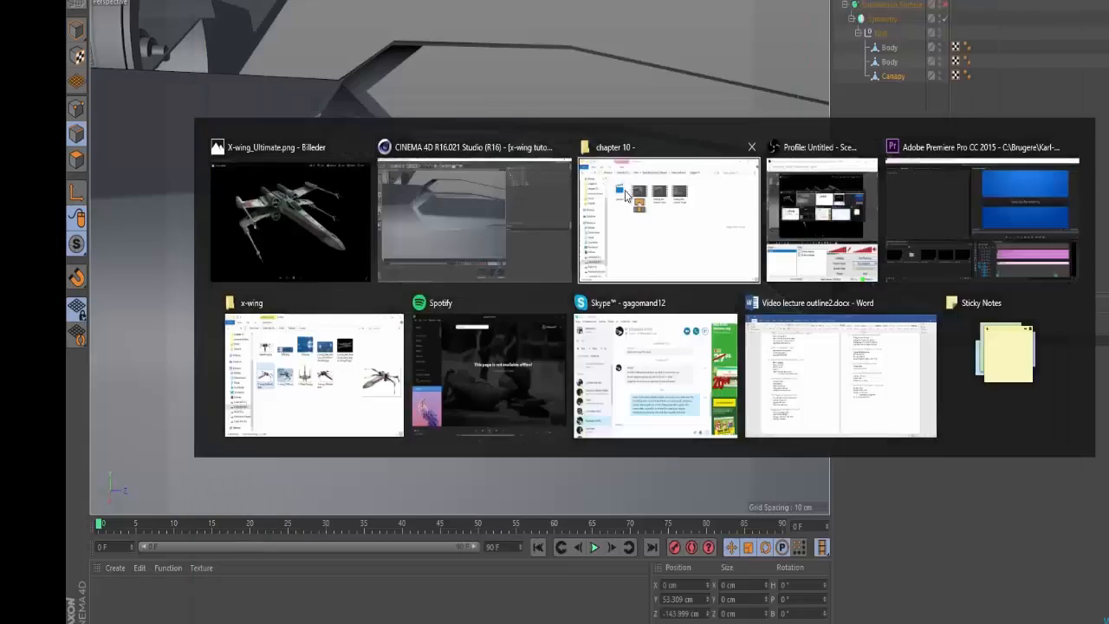
pyautogui.moveTo(350, 139)
pyautogui.keyDown('alt'); pyautogui.mouseDown()
pyautogui.moveTo(428, 154)
pyautogui.moveTo(463, 123)
pyautogui.mouseUp(); pyautogui.keyUp('alt')
pyautogui.press('k')
pyautogui.keyDown('alt'); pyautogui.moveTo(464, 123); pyautogui.dragTo(416, 176, button='middle'); pyautogui.keyUp('alt')
pyautogui.moveTo(476, 176)
pyautogui.keyDown('alt'); pyautogui.mouseDown()
pyautogui.moveTo(535, 175)
pyautogui.moveTo(362, 173)
pyautogui.moveTo(433, 173)
pyautogui.mouseUp(); pyautogui.keyUp('alt')
# Select the strip's two long outer edges ahead of the new cut and extrude them downward as a side face.
pyautogui.press('e')
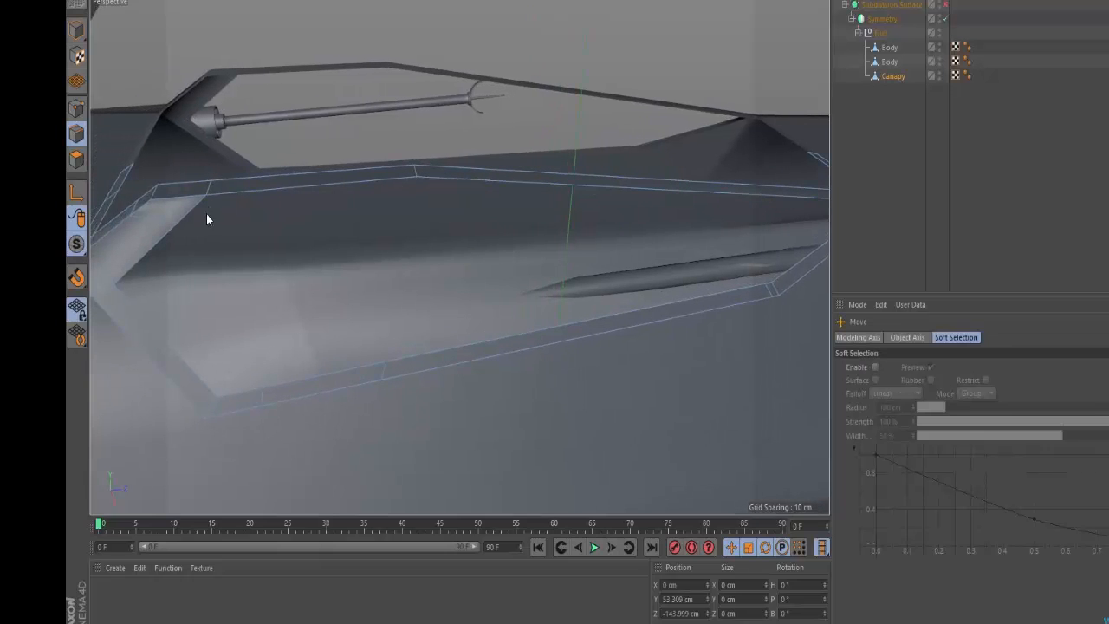
pyautogui.click(359, 182)
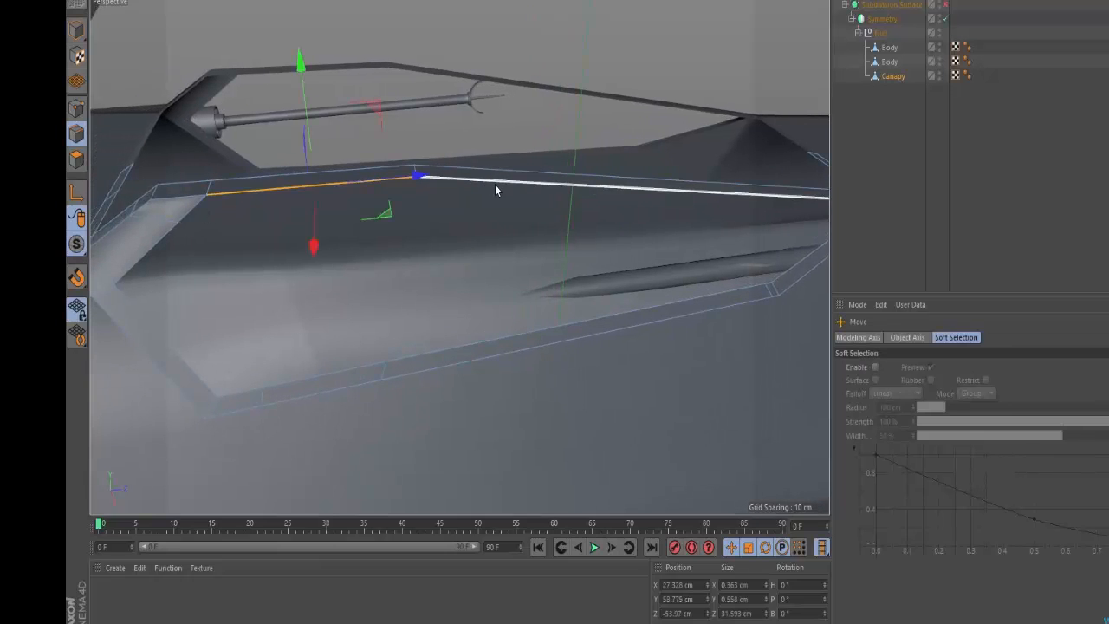
pyautogui.keyDown('shift'); pyautogui.click(496, 186); pyautogui.keyUp('shift')
pyautogui.keyDown('alt'); pyautogui.moveTo(574, 183); pyautogui.dragTo(502, 192, button='middle'); pyautogui.keyUp('alt')
pyautogui.keyDown('alt'); pyautogui.moveTo(502, 196); pyautogui.dragTo(537, 191); pyautogui.keyUp('alt')
pyautogui.moveTo(540, 84); pyautogui.dragTo(535, 111)
pyautogui.keyDown('alt'); pyautogui.moveTo(506, 153); pyautogui.dragTo(505, 188); pyautogui.keyUp('alt')
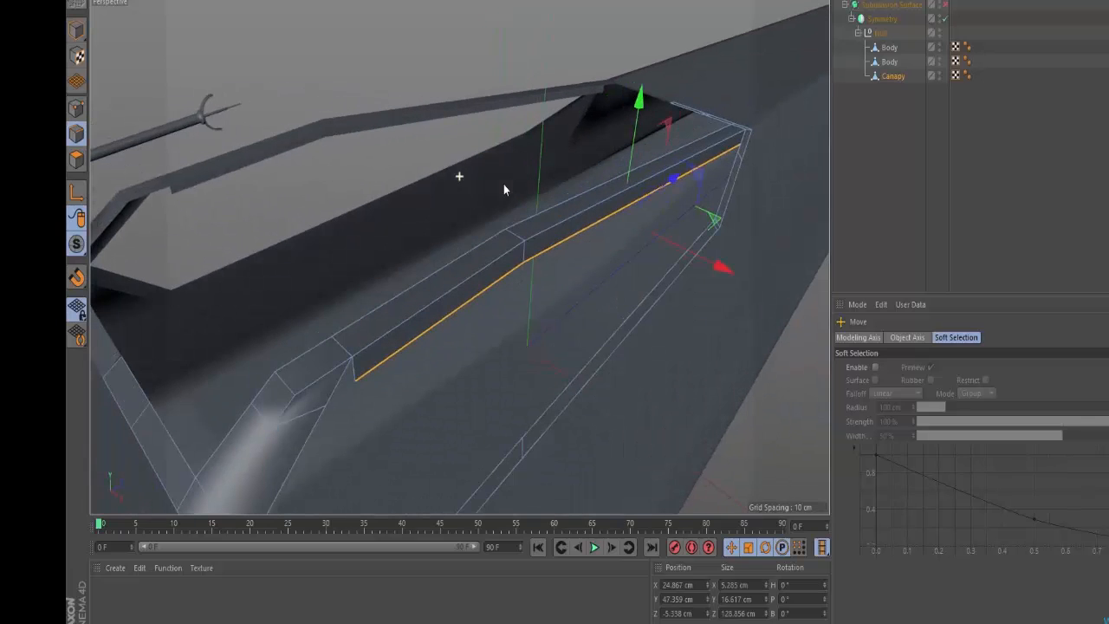
# Weld the extruded side face's front lower point to the neighbouring rim point near the canopy's front corner.
pyautogui.click(765, 156)
pyautogui.keyDown('alt'); pyautogui.moveTo(765, 153); pyautogui.dragTo(682, 185, button='middle'); pyautogui.keyUp('alt')
pyautogui.scroll(5, 660, 185)
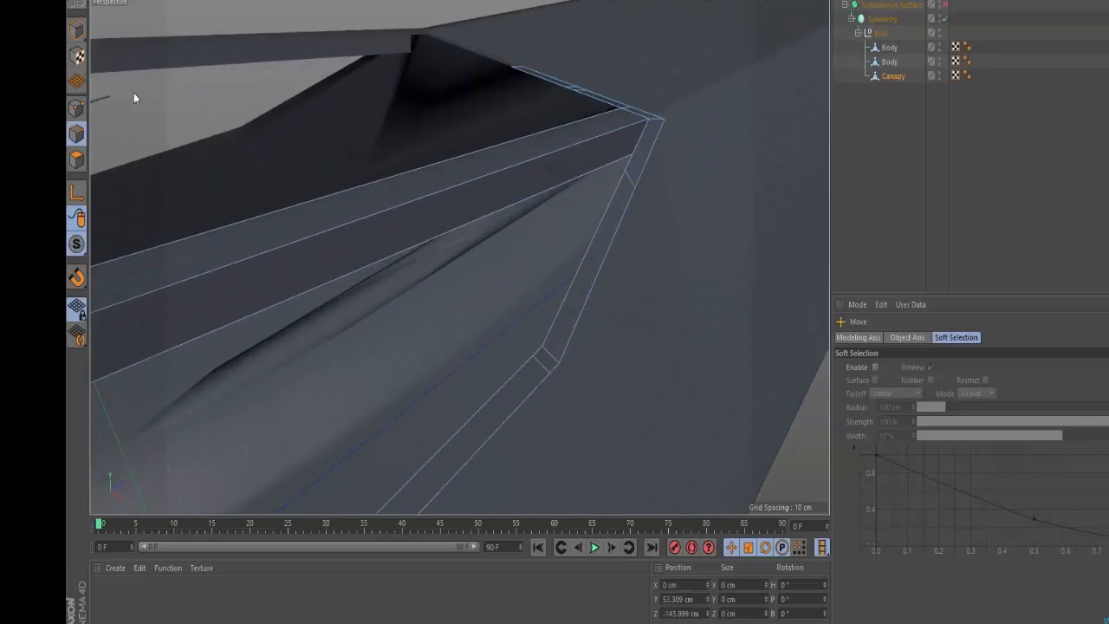
pyautogui.click(75, 108)
pyautogui.keyDown('alt'); pyautogui.moveTo(658, 182); pyautogui.dragTo(638, 152); pyautogui.keyUp('alt')
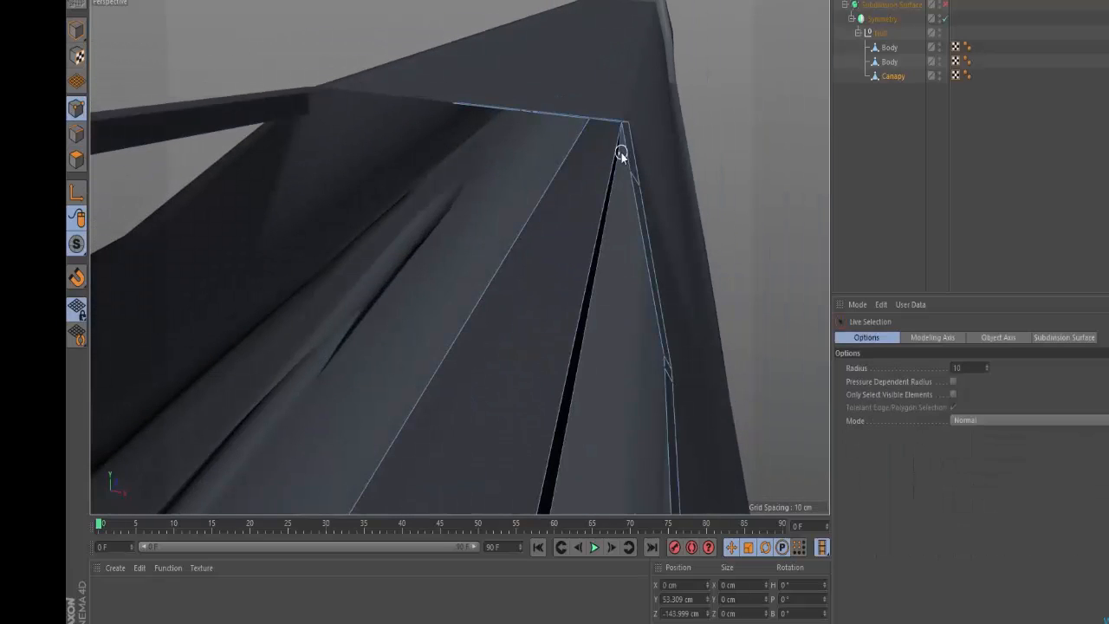
pyautogui.click(624, 126)
pyautogui.rightClick(633, 180)
pyautogui.click(665, 407)
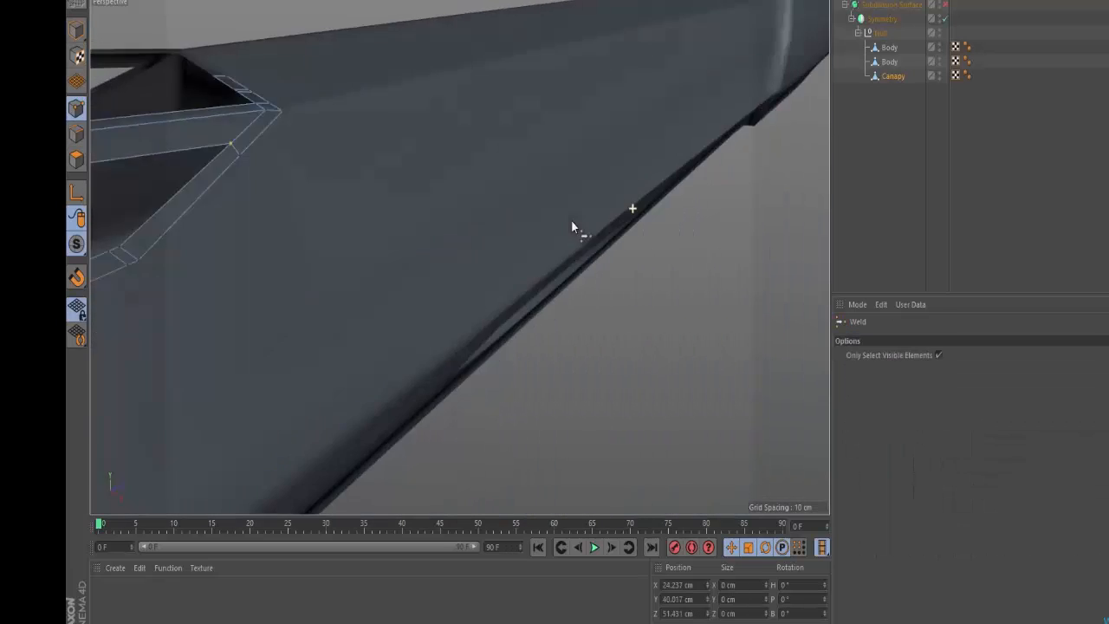
pyautogui.keyDown('alt'); pyautogui.moveTo(571, 220); pyautogui.dragTo(771, 149); pyautogui.keyUp('alt')
# Weld the side face's rear lower point to the adjacent point of the rear corner piece.
pyautogui.keyDown('alt'); pyautogui.moveTo(462, 179); pyautogui.dragTo(448, 189); pyautogui.keyUp('alt')
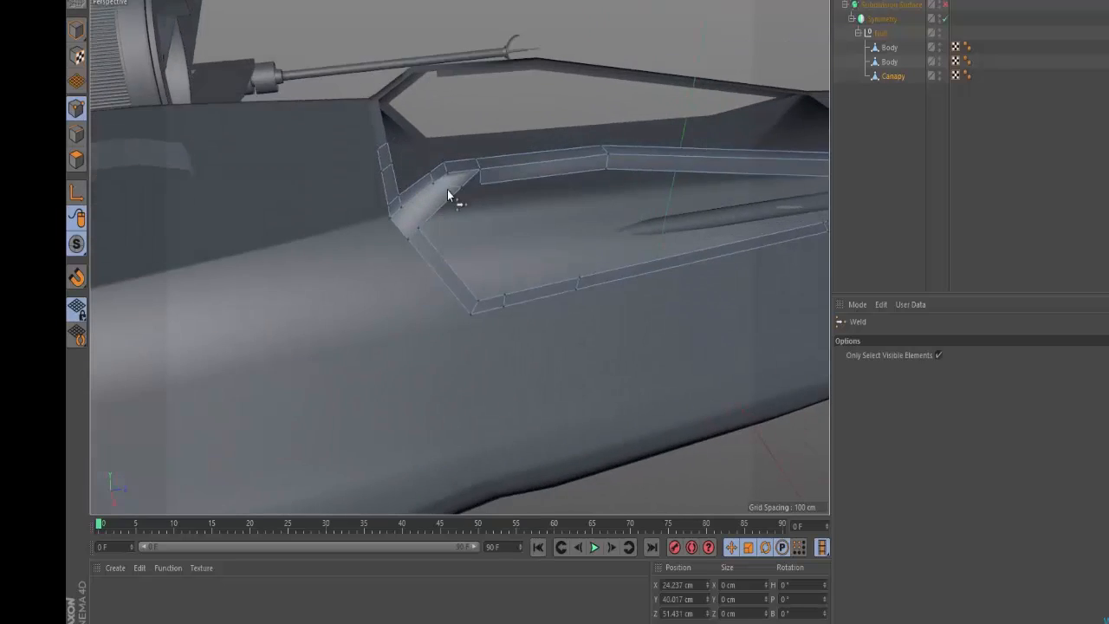
pyautogui.keyDown('alt'); pyautogui.moveTo(448, 189); pyautogui.dragTo(539, 167, button='right'); pyautogui.keyUp('alt')
pyautogui.press('space')
pyautogui.moveTo(501, 198); pyautogui.dragTo(447, 205)
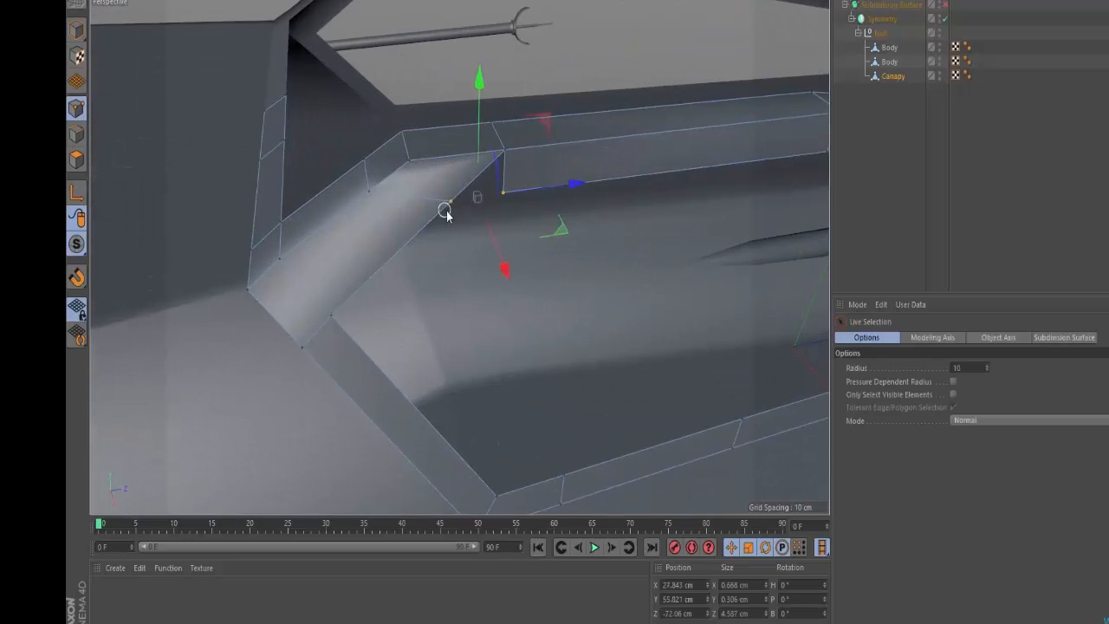
pyautogui.press('space')
pyautogui.click(479, 198)
# Move the welded rear point outward to about X 28.7 cm so the side face slopes evenly.
pyautogui.keyDown('alt'); pyautogui.moveTo(460, 252); pyautogui.dragTo(425, 201); pyautogui.keyUp('alt')
pyautogui.keyDown('alt'); pyautogui.moveTo(711, 158); pyautogui.dragTo(653, 213); pyautogui.keyUp('alt')
pyautogui.press('e')
pyautogui.keyDown('alt'); pyautogui.moveTo(341, 372); pyautogui.dragTo(436, 271); pyautogui.keyUp('alt')
pyautogui.click(346, 386)
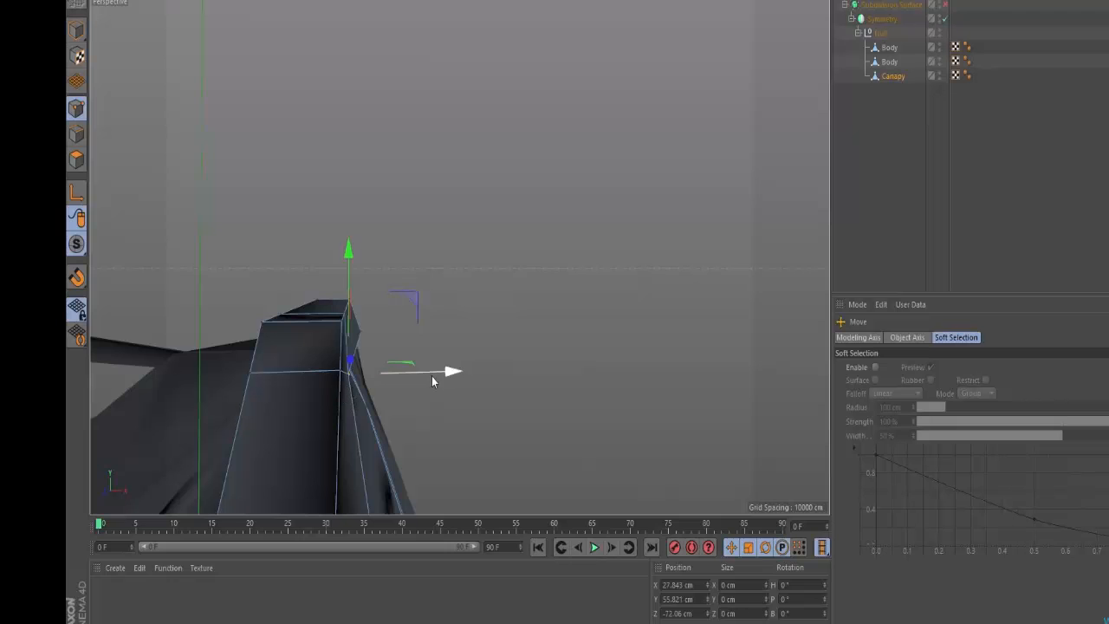
pyautogui.moveTo(436, 376); pyautogui.dragTo(451, 375)
pyautogui.keyDown('alt'); pyautogui.moveTo(321, 344); pyautogui.dragTo(237, 381); pyautogui.keyUp('alt')
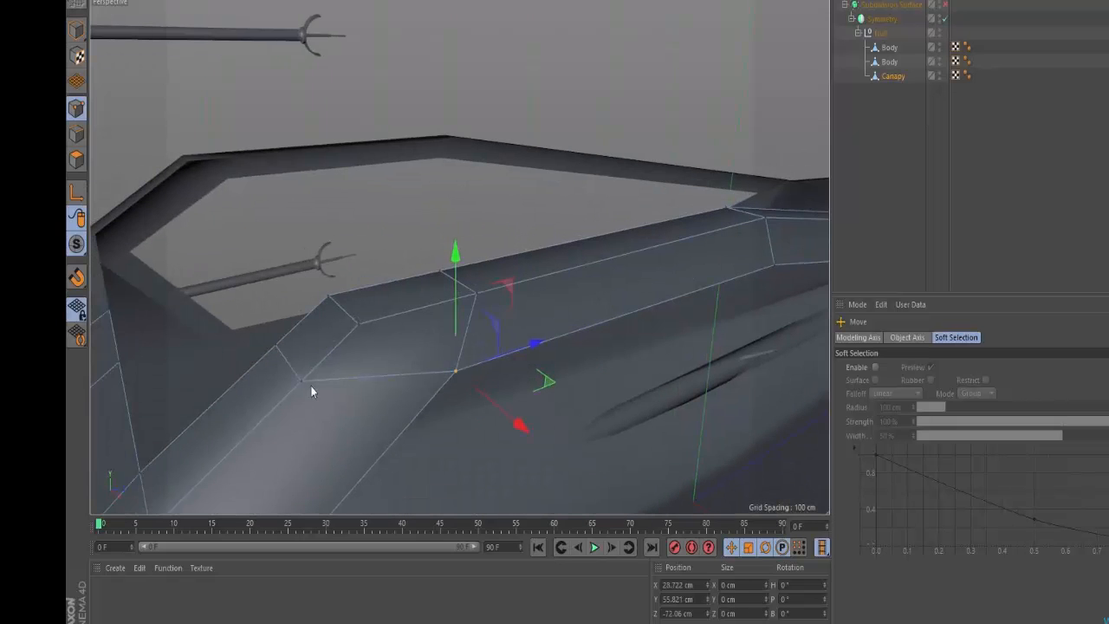
# Examine the canopy frame's side profile from several angles and compare it with the X-wing reference image.
pyautogui.keyDown('alt'); pyautogui.moveTo(312, 392); pyautogui.dragTo(343, 260); pyautogui.keyUp('alt')
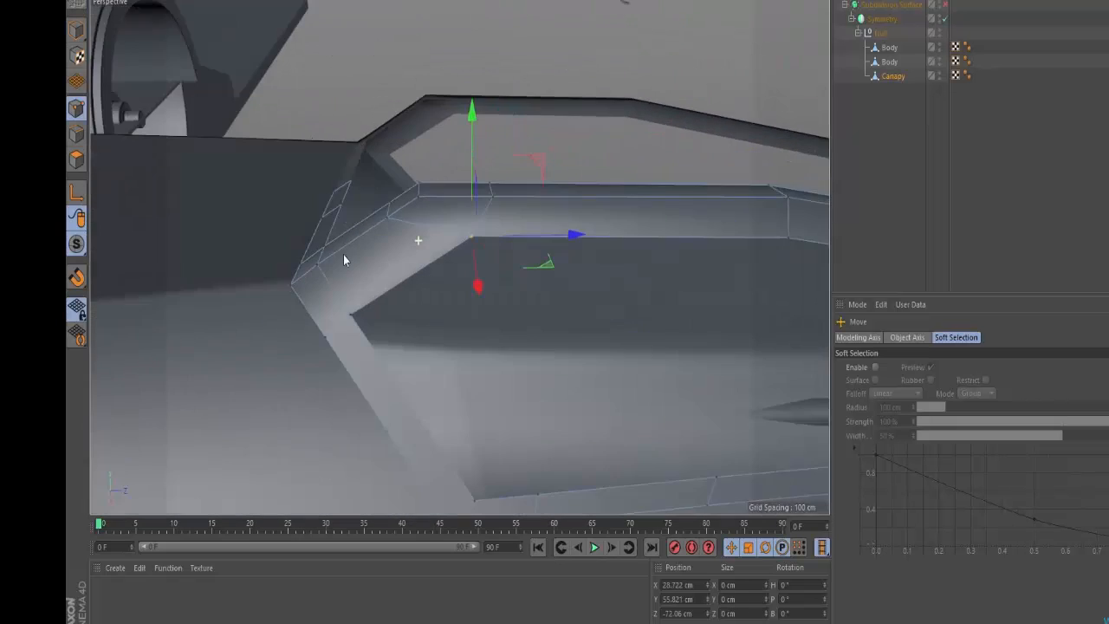
pyautogui.keyDown('alt'); pyautogui.moveTo(492, 251); pyautogui.dragTo(475, 277, button='right'); pyautogui.keyUp('alt')
pyautogui.keyDown('alt'); pyautogui.moveTo(458, 252); pyautogui.dragTo(409, 229, button='middle'); pyautogui.keyUp('alt')
pyautogui.click(530, 199)
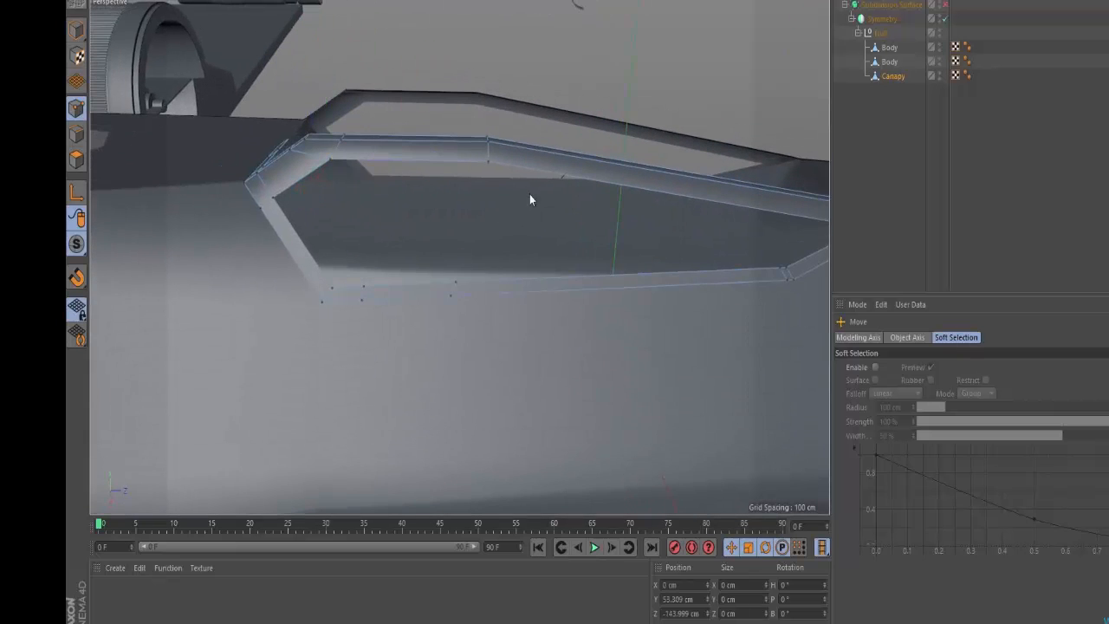
pyautogui.keyDown('alt'); pyautogui.moveTo(530, 198); pyautogui.dragTo(497, 189); pyautogui.keyUp('alt')
pyautogui.hotkey('alt', 'Tab')
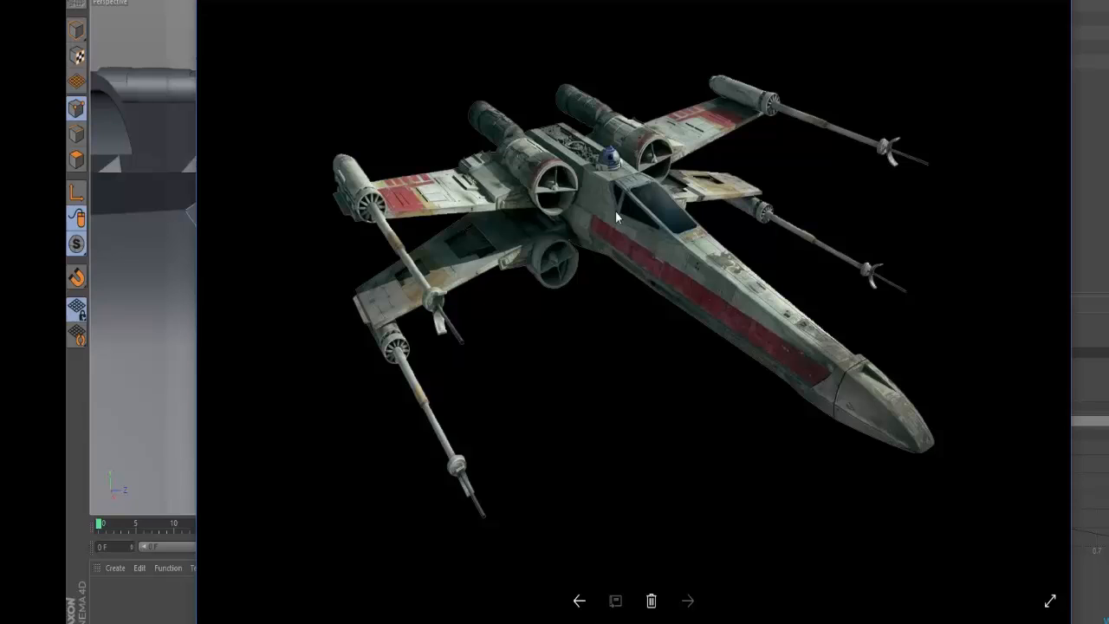
pyautogui.hotkey('alt', 'Tab')
pyautogui.keyDown('alt'); pyautogui.moveTo(353, 303); pyautogui.dragTo(411, 277); pyautogui.keyUp('alt')
pyautogui.hotkey('alt', 'Tab')
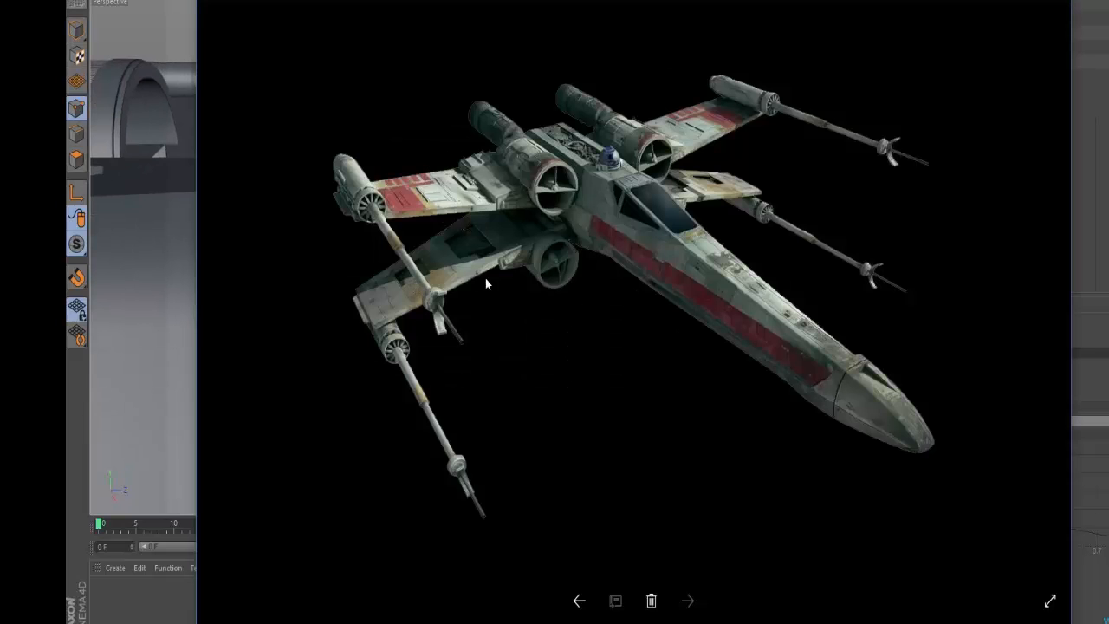
pyautogui.hotkey('alt', 'Tab')
pyautogui.keyDown('alt'); pyautogui.moveTo(477, 152); pyautogui.dragTo(477, 183); pyautogui.keyUp('alt')
pyautogui.hotkey('alt', 'Tab')
pyautogui.hotkey('alt', 'Tab')
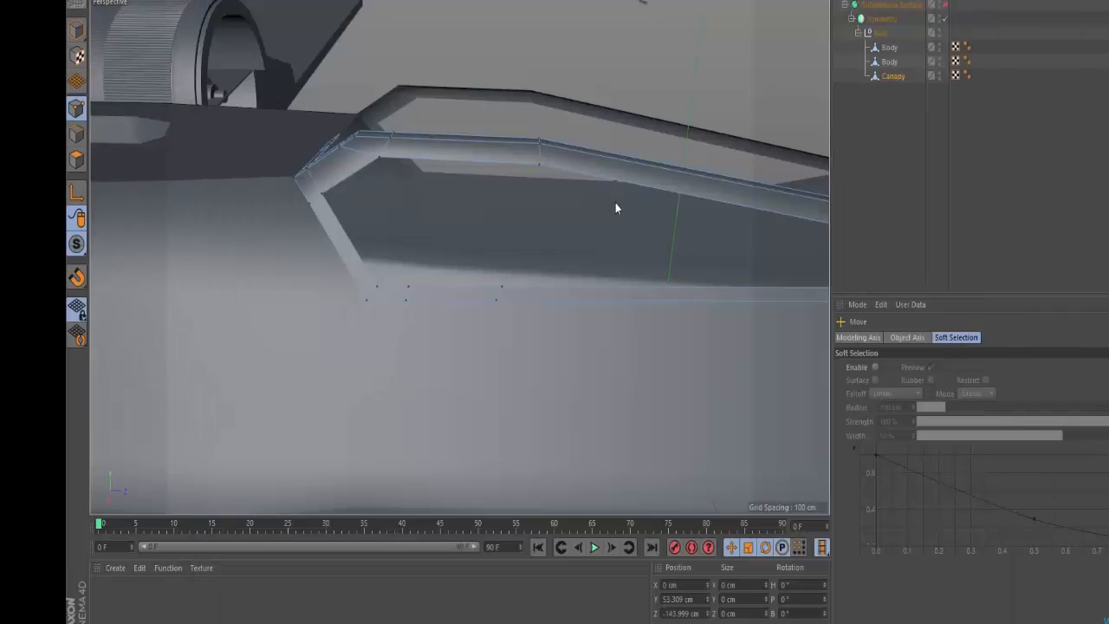
# Move the peak's two points back to about Y 57.2 cm, Z -54.7 cm, and slightly raise the pair behind them.
pyautogui.click(543, 138)
pyautogui.press('e')
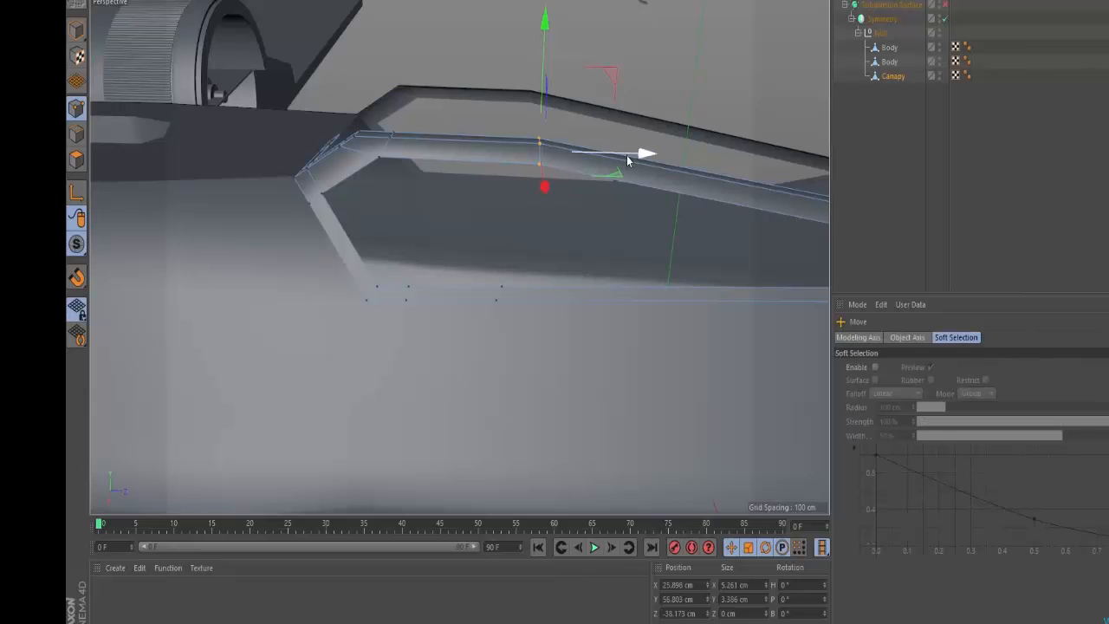
pyautogui.moveTo(637, 153); pyautogui.dragTo(566, 154)
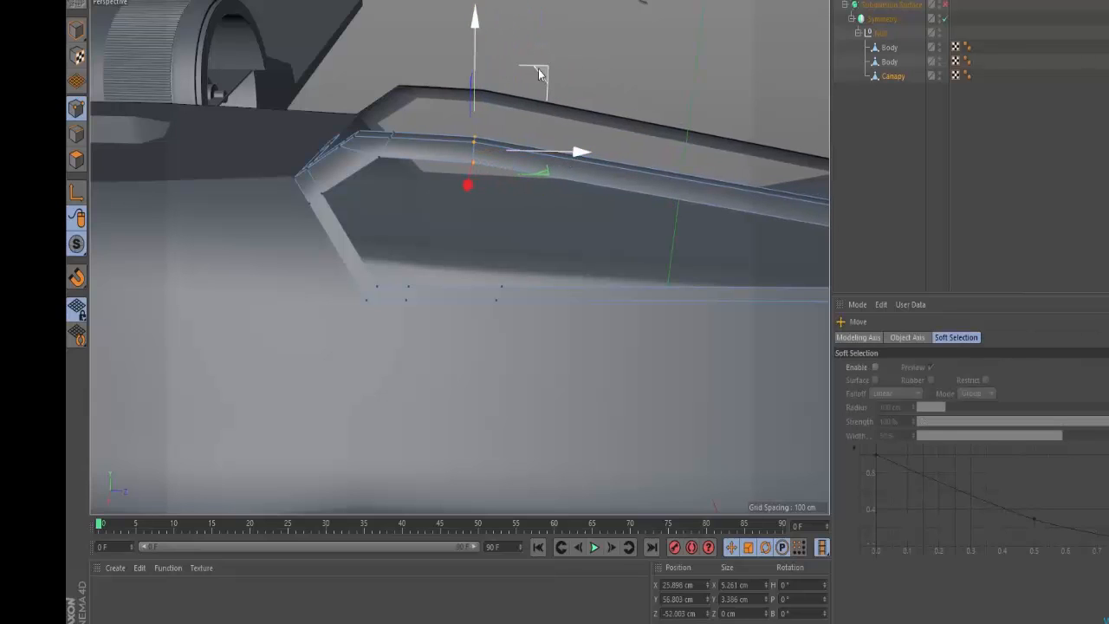
pyautogui.moveTo(544, 66); pyautogui.dragTo(463, 53)
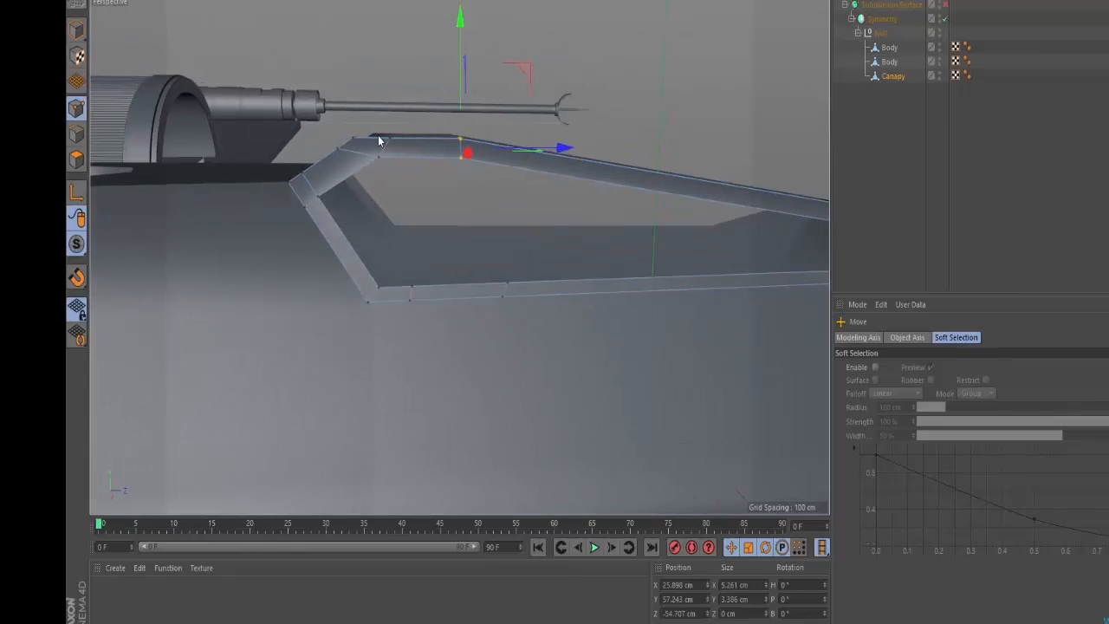
pyautogui.press('9')
pyautogui.click(372, 164)
pyautogui.press('e')
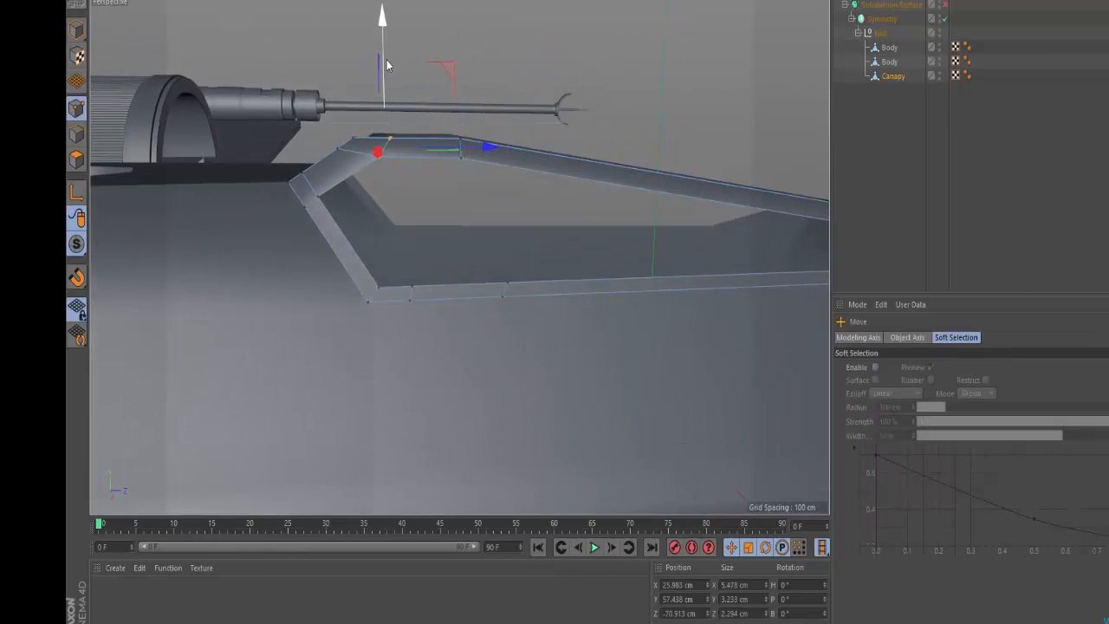
pyautogui.click(506, 62)
# Cut a new edge across the frame's top section just behind the peak.
pyautogui.keyDown('alt'); pyautogui.moveTo(468, 153); pyautogui.dragTo(461, 201); pyautogui.keyUp('alt')
pyautogui.keyDown('alt'); pyautogui.moveTo(455, 141); pyautogui.dragTo(482, 125, button='right'); pyautogui.keyUp('alt')
pyautogui.press('k')
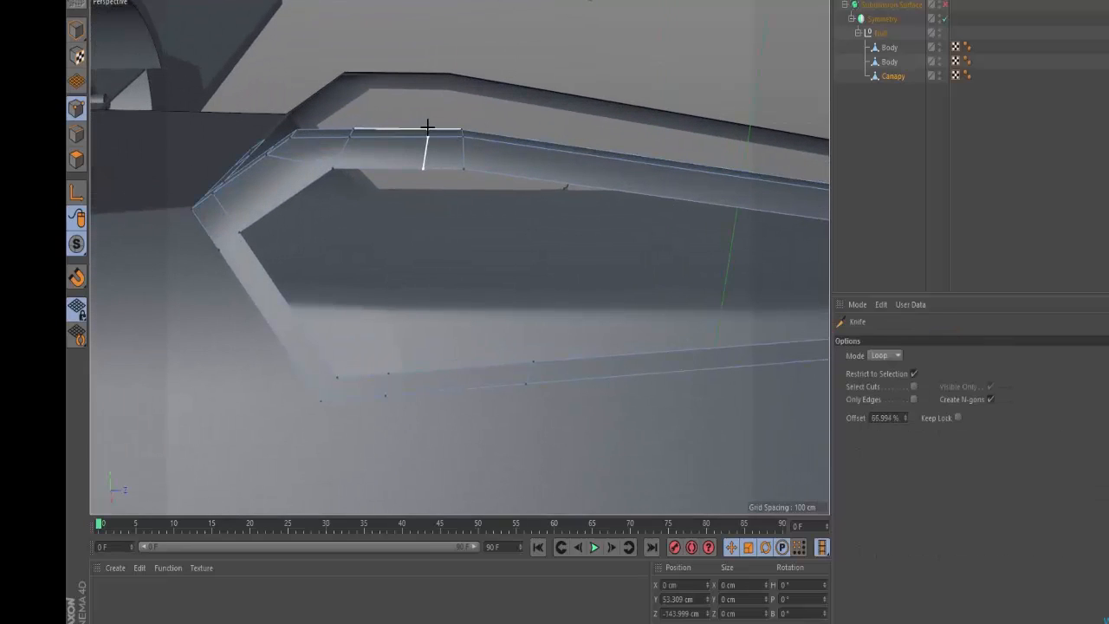
pyautogui.click(428, 127)
pyautogui.press('e')
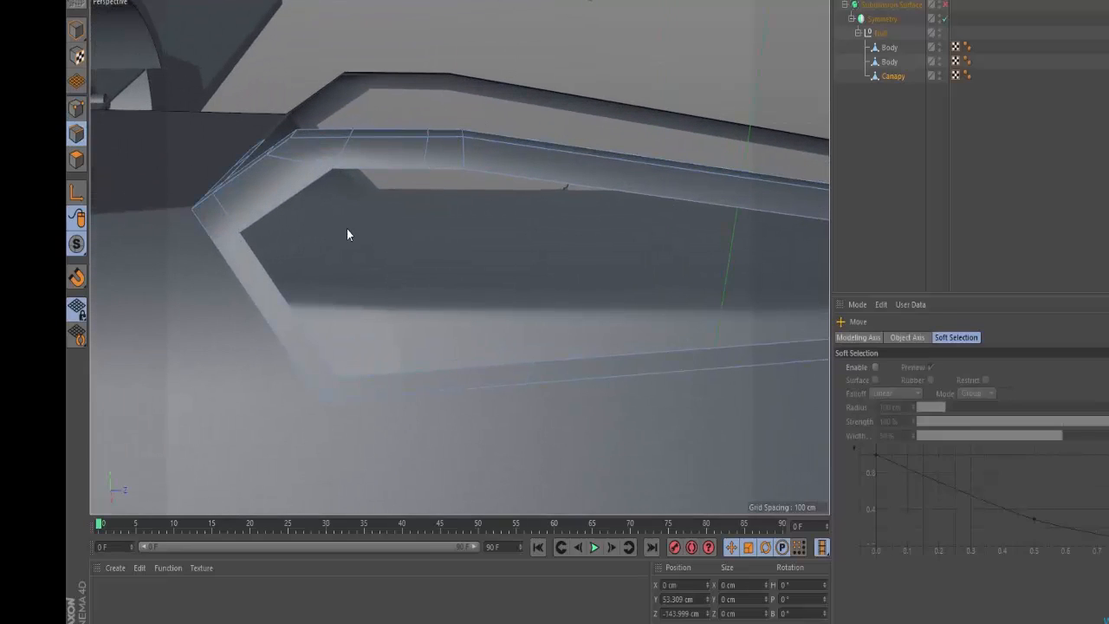
# Bridge the short lower edge behind the peak to the bottom rim's rear edge to form a slanted side window strut.
pyautogui.rightClick(348, 230)
pyautogui.click(381, 269)
pyautogui.moveTo(446, 179); pyautogui.dragTo(367, 392)
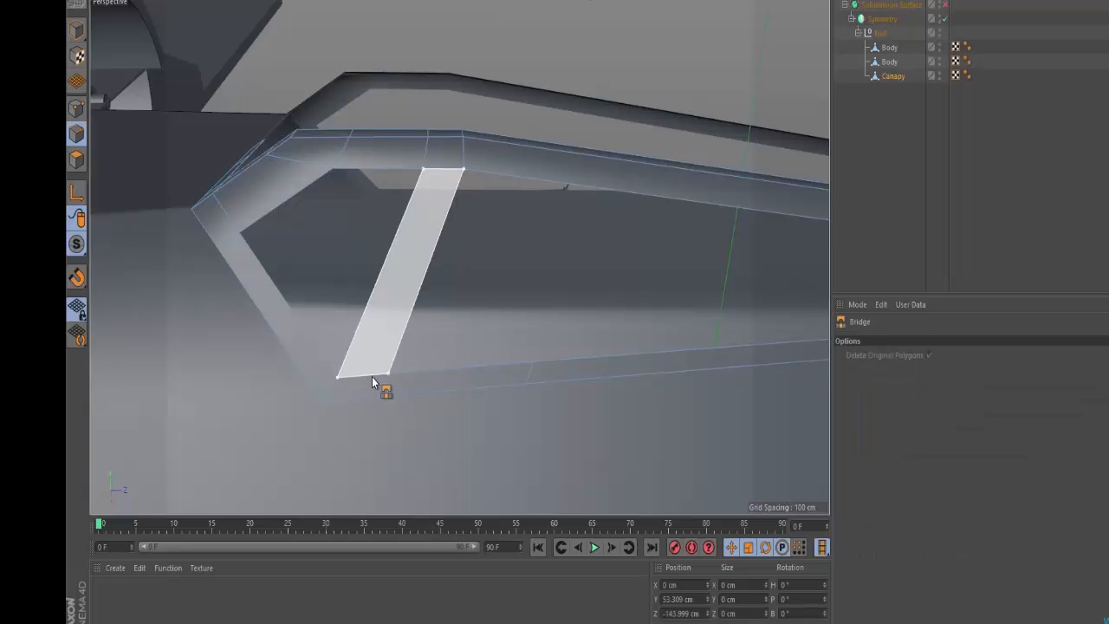
pyautogui.press('e')
# Shift the two upper outer points at the frame's rear bend inward, placing the forward one at about X 27 cm.
pyautogui.moveTo(488, 285)
pyautogui.keyDown('alt'); pyautogui.mouseDown()
pyautogui.moveTo(314, 217)
pyautogui.moveTo(344, 255)
pyautogui.moveTo(242, 203)
pyautogui.moveTo(258, 227)
pyautogui.moveTo(375, 157)
pyautogui.moveTo(373, 209)
pyautogui.moveTo(351, 262)
pyautogui.moveTo(354, 315)
pyautogui.moveTo(396, 53)
pyautogui.moveTo(433, 86)
pyautogui.moveTo(421, 215)
pyautogui.moveTo(232, 178)
pyautogui.mouseUp(); pyautogui.keyUp('alt')
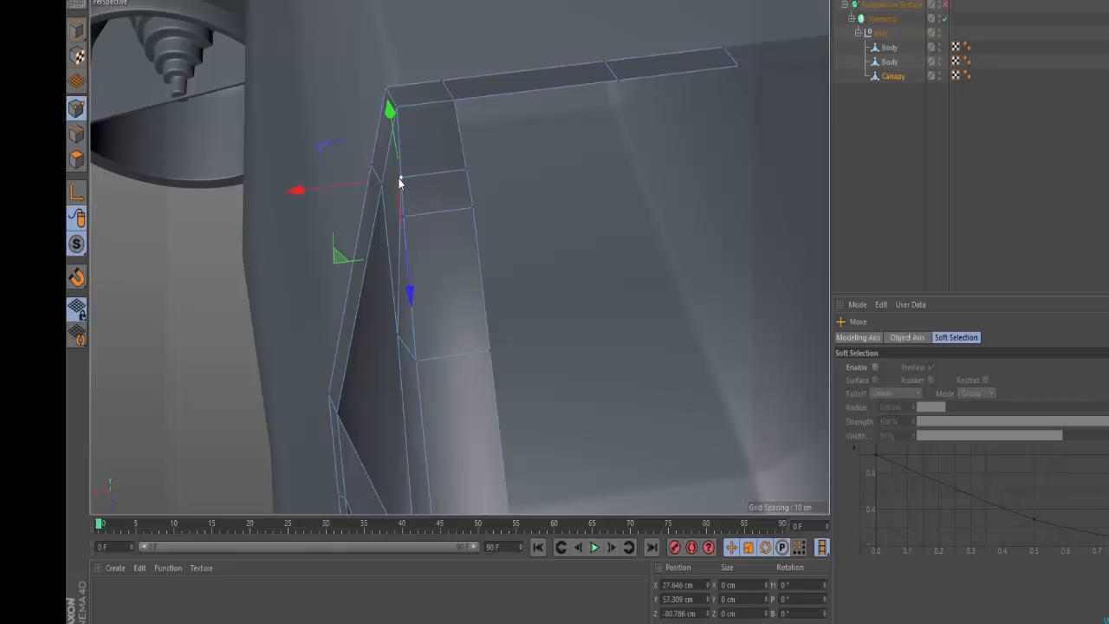
pyautogui.moveTo(347, 187); pyautogui.dragTo(361, 188)
pyautogui.click(404, 217)
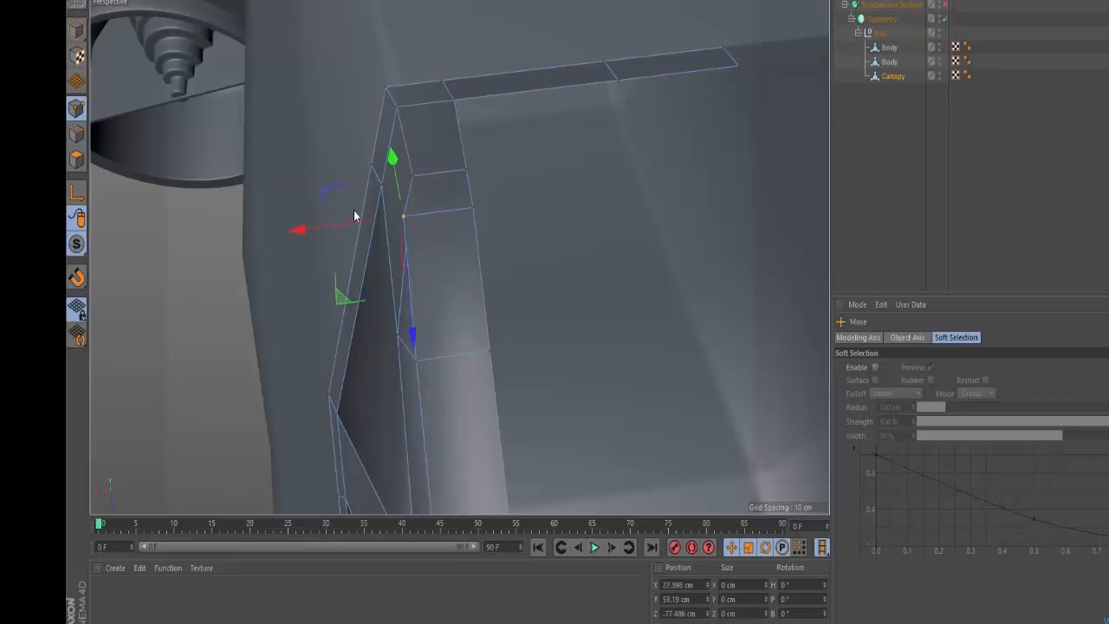
pyautogui.moveTo(367, 228)
pyautogui.mouseDown()
pyautogui.moveTo(390, 228)
pyautogui.moveTo(364, 193)
pyautogui.moveTo(355, 236)
pyautogui.mouseUp()
pyautogui.click(409, 180)
pyautogui.click(418, 215)
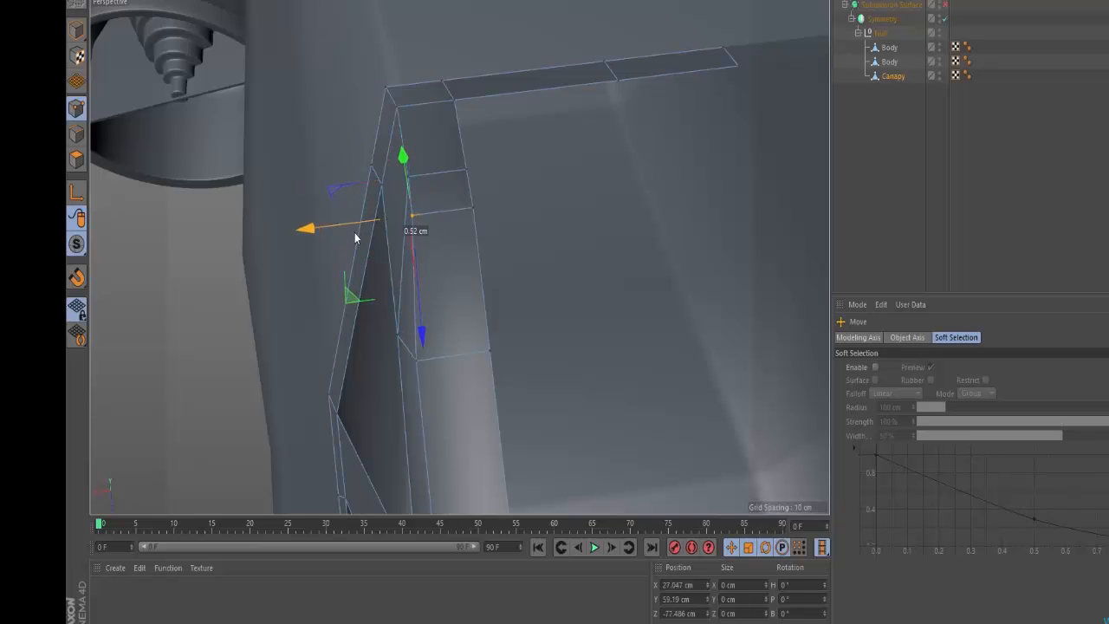
# Move the side window's upper rear corner point inward to about X 28.4 cm.
pyautogui.keyDown('alt'); pyautogui.moveTo(460, 246); pyautogui.dragTo(439, 227); pyautogui.keyUp('alt')
pyautogui.click(413, 278)
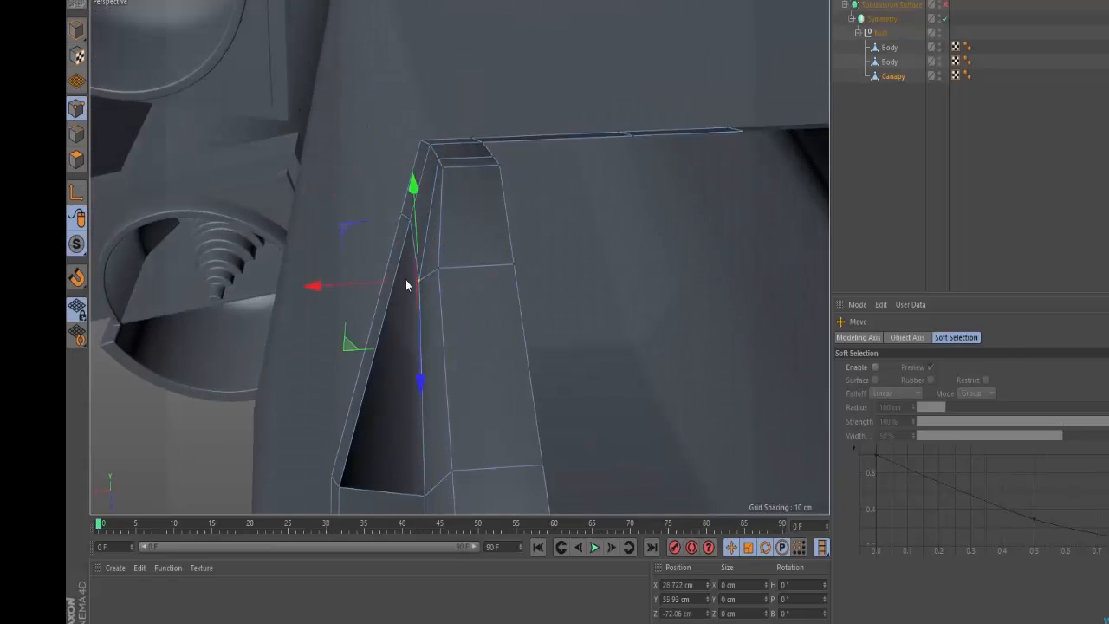
pyautogui.moveTo(371, 288); pyautogui.dragTo(442, 277)
pyautogui.keyDown('alt'); pyautogui.moveTo(495, 240); pyautogui.dragTo(365, 252); pyautogui.keyUp('alt')
pyautogui.click(433, 211)
pyautogui.click(428, 304)
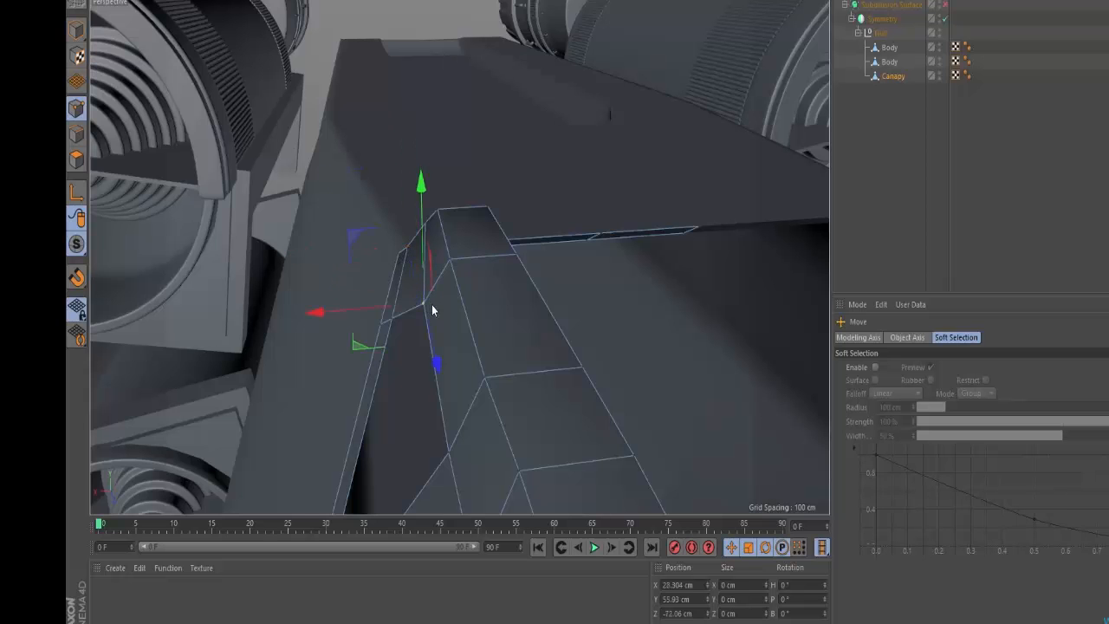
pyautogui.moveTo(310, 312); pyautogui.dragTo(349, 308)
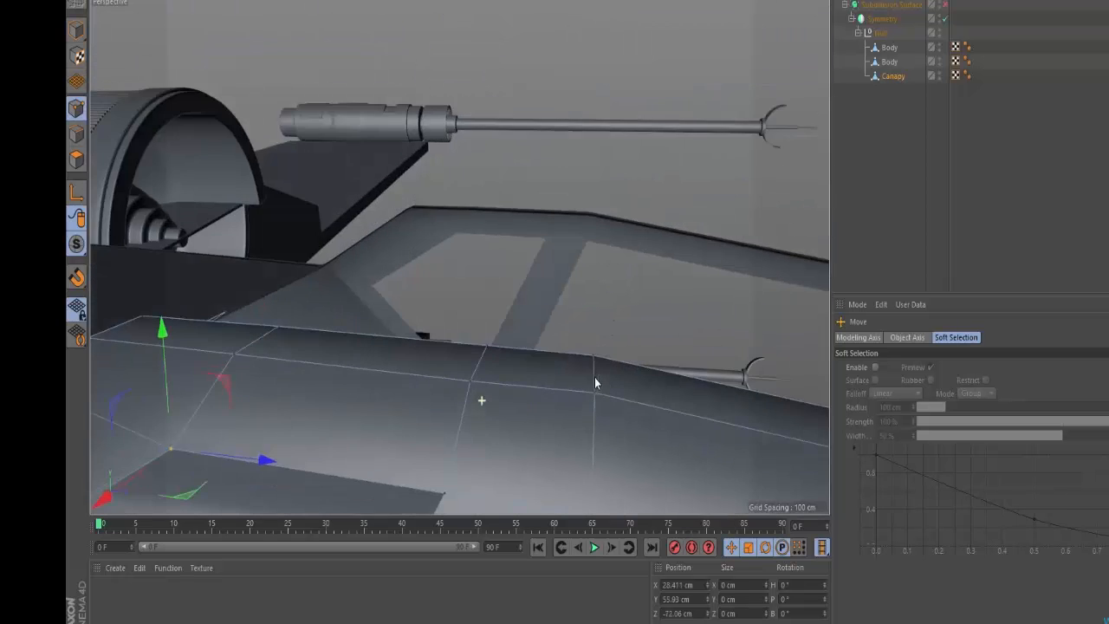
# Compare the canopy frame's side window and rear top section with the X-wing reference photo.
pyautogui.keyDown('alt'); pyautogui.moveTo(595, 382); pyautogui.dragTo(608, 80); pyautogui.keyUp('alt')
pyautogui.keyDown('alt'); pyautogui.moveTo(530, 141); pyautogui.dragTo(508, 173); pyautogui.keyUp('alt')
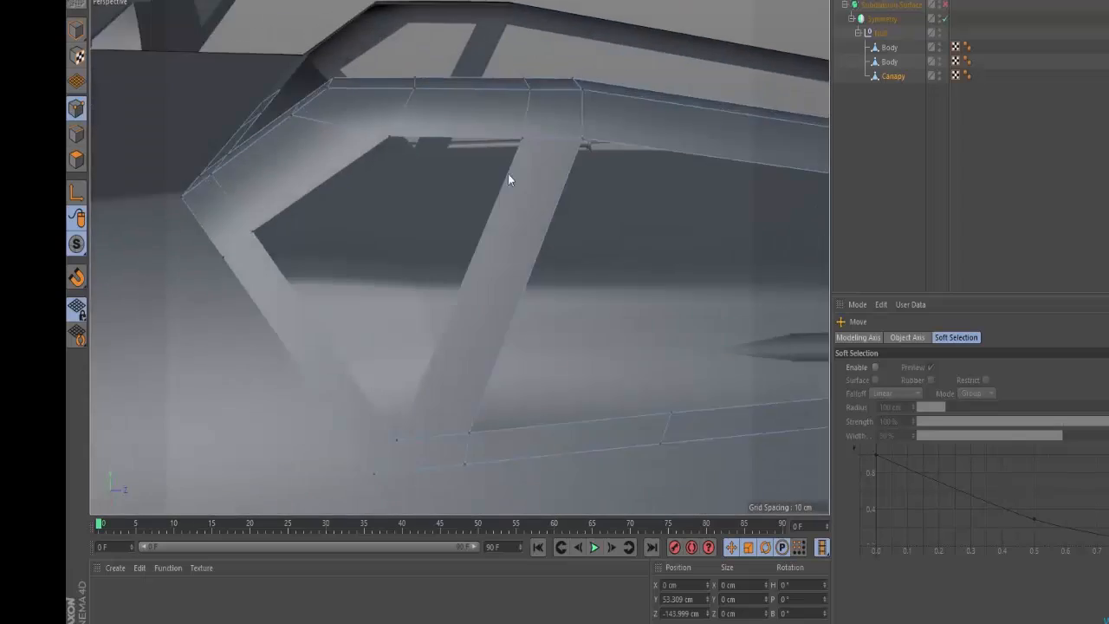
pyautogui.keyDown('alt'); pyautogui.moveTo(460, 252); pyautogui.dragTo(396, 256, button='right'); pyautogui.keyUp('alt')
pyautogui.keyDown('alt'); pyautogui.moveTo(427, 240); pyautogui.dragTo(346, 227); pyautogui.keyUp('alt')
pyautogui.hotkey('alt', 'Tab')
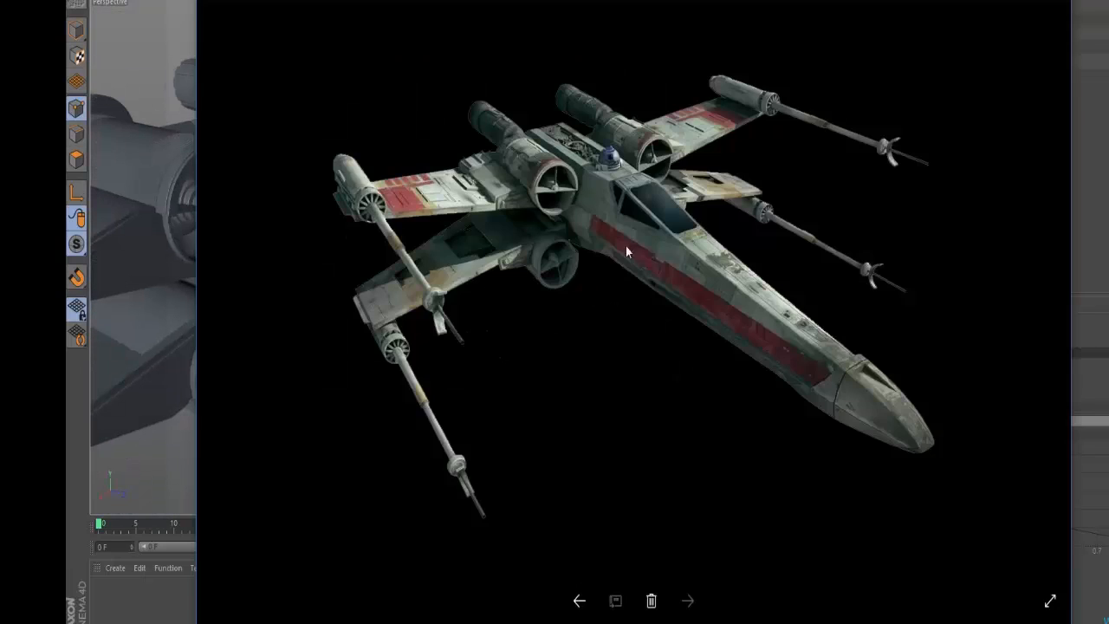
pyautogui.hotkey('alt', 'Tab')
pyautogui.keyDown('alt'); pyautogui.moveTo(513, 208); pyautogui.dragTo(436, 227); pyautogui.keyUp('alt')
pyautogui.keyDown('alt'); pyautogui.moveTo(500, 276); pyautogui.dragTo(576, 261, button='right'); pyautogui.keyUp('alt')
# Extend the upper rear rim edges from the peak to the strut inward to the centre line, at X 0 cm.
pyautogui.click(293, 255)
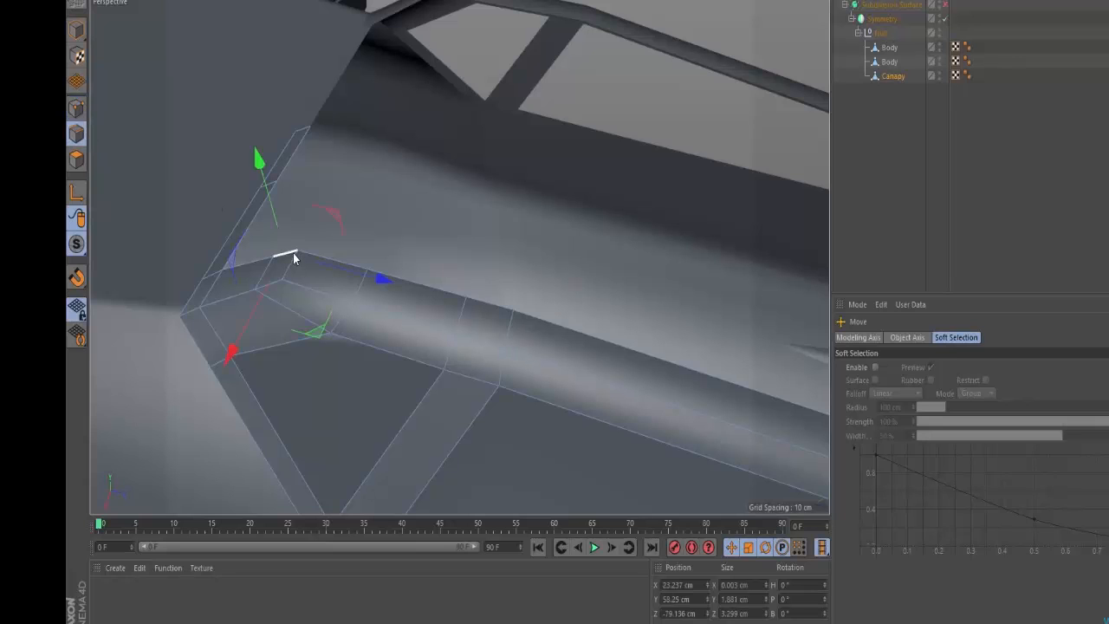
pyautogui.keyDown('shift'); pyautogui.click(332, 263); pyautogui.keyUp('shift')
pyautogui.keyDown('shift'); pyautogui.click(447, 295); pyautogui.keyUp('shift')
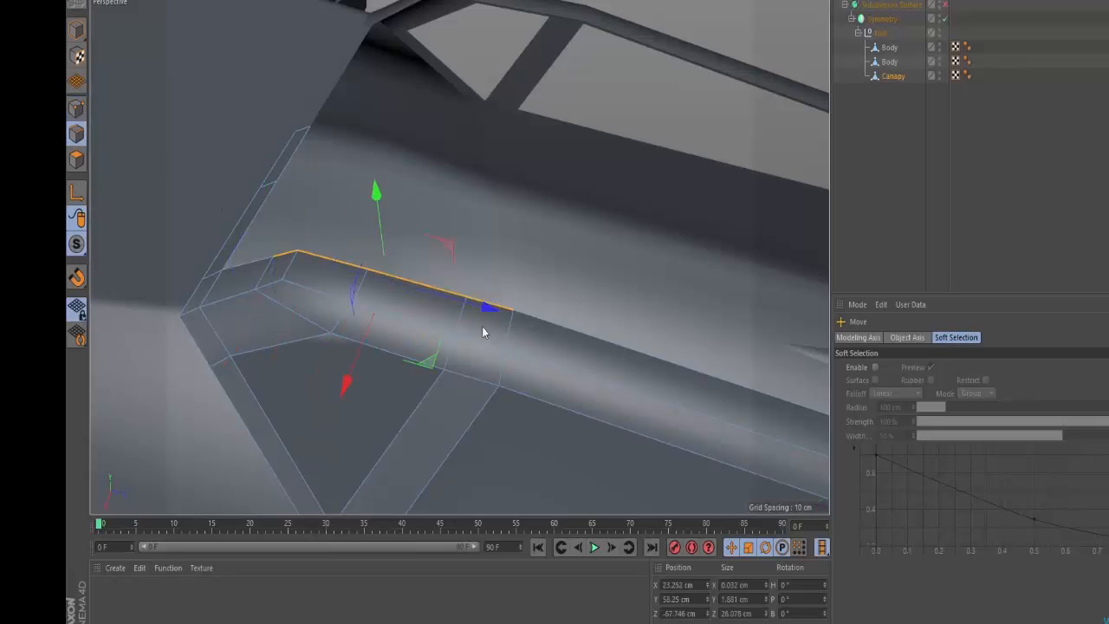
pyautogui.keyDown('alt'); pyautogui.moveTo(484, 327); pyautogui.dragTo(512, 238); pyautogui.keyUp('alt')
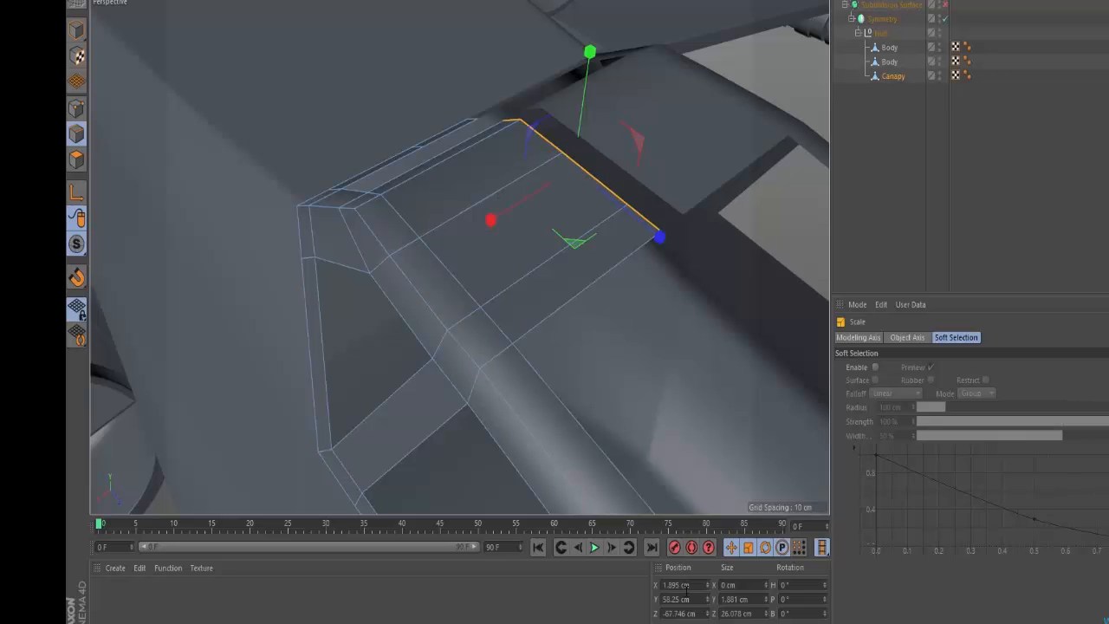
pyautogui.write('0')
pyautogui.press('Return')
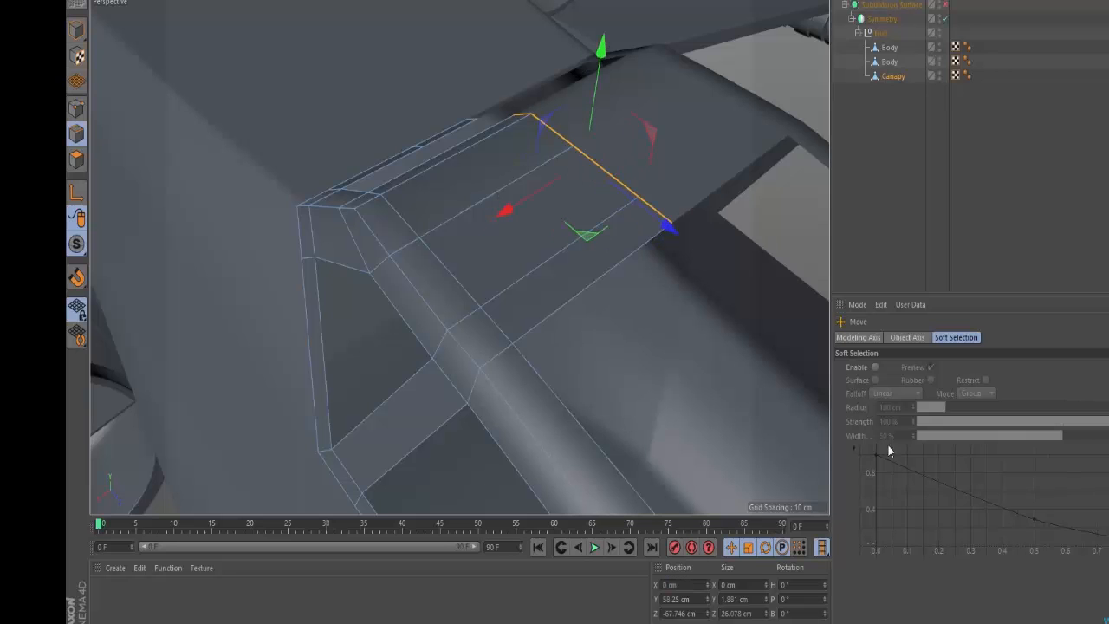
pyautogui.click(704, 289)
# Align the two centre points of the lower rim's rear section on the symmetry plane at X 0 cm.
pyautogui.keyDown('alt'); pyautogui.moveTo(593, 180); pyautogui.dragTo(629, 163); pyautogui.keyUp('alt')
pyautogui.keyDown('alt'); pyautogui.moveTo(630, 164); pyautogui.dragTo(403, 199, button='right'); pyautogui.keyUp('alt')
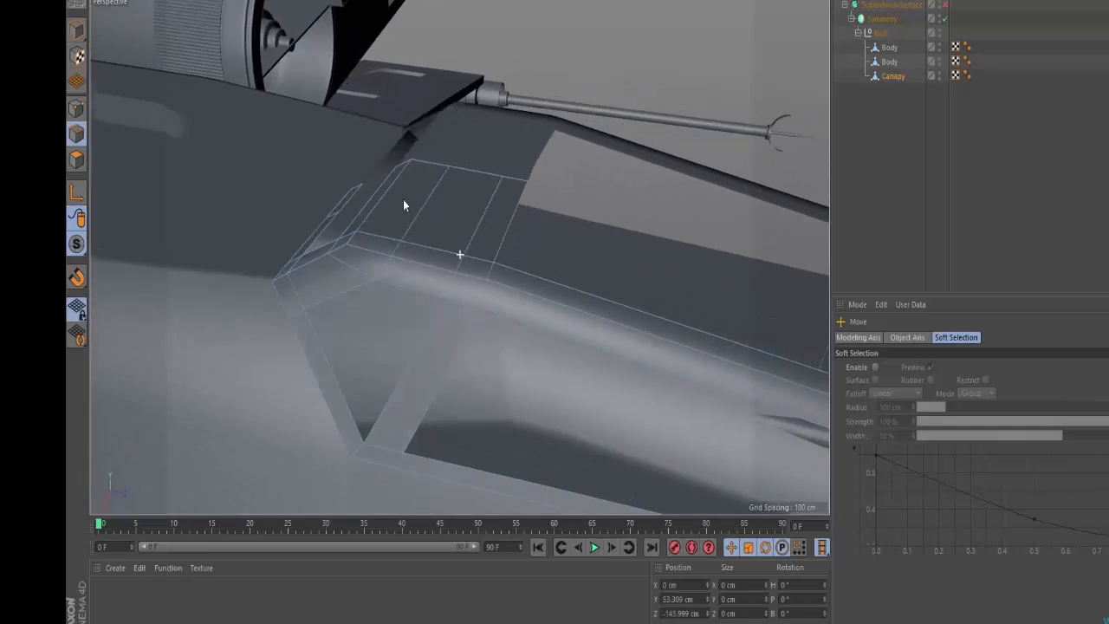
pyautogui.keyDown('alt'); pyautogui.moveTo(410, 214); pyautogui.dragTo(478, 286); pyautogui.keyUp('alt')
pyautogui.press('q')
pyautogui.press('q')
pyautogui.scroll(5, 472, 260)
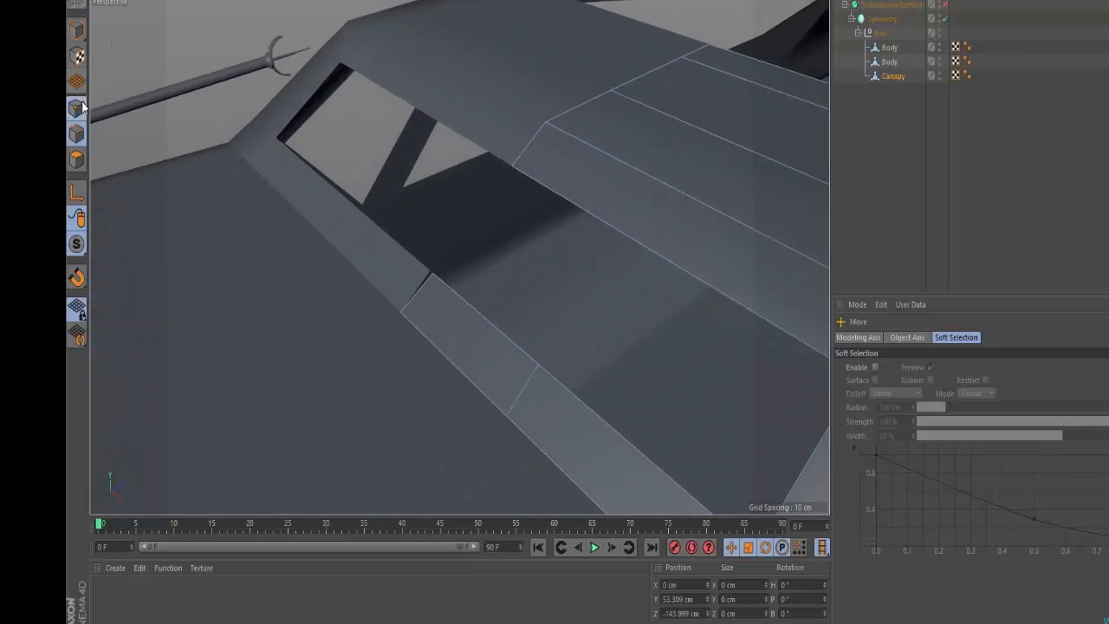
pyautogui.click(435, 279)
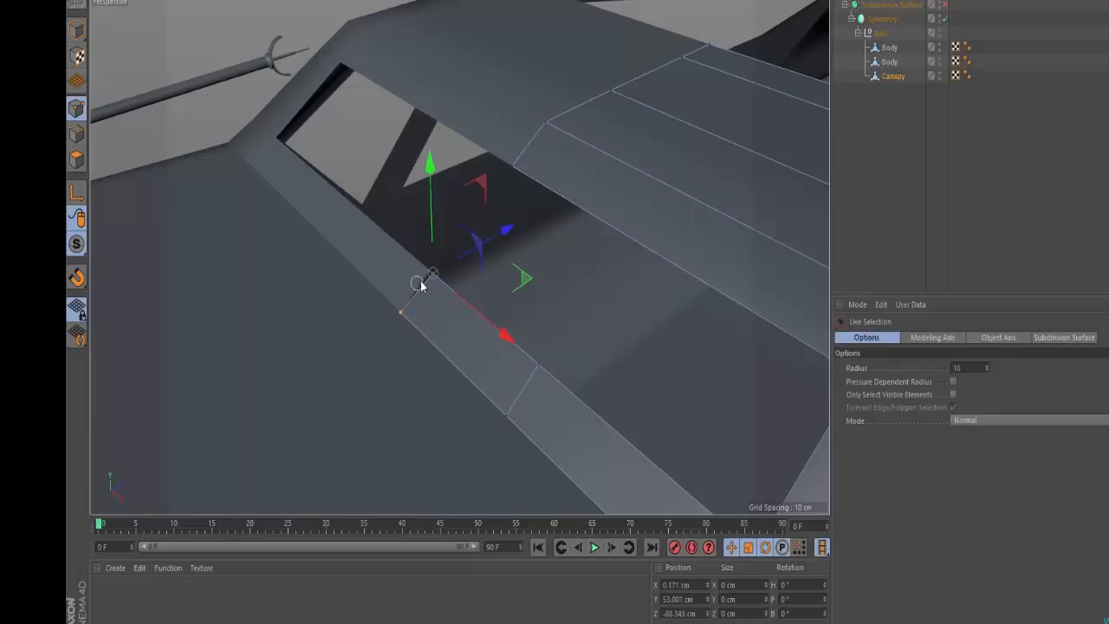
pyautogui.keyDown('shift'); pyautogui.click(391, 322); pyautogui.keyUp('shift')
pyautogui.press('t')
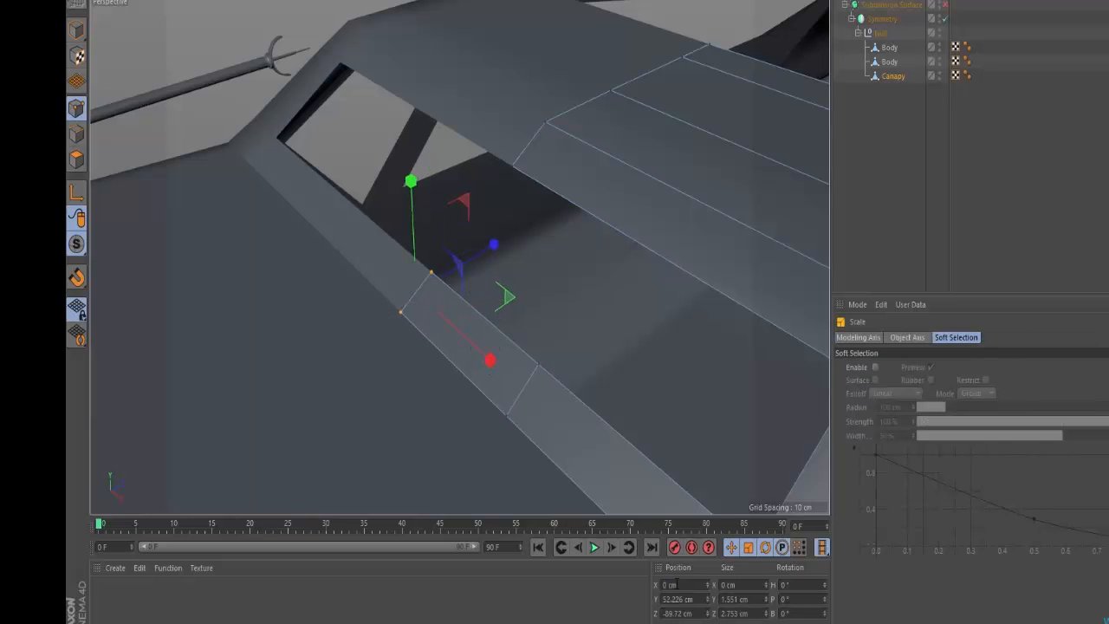
pyautogui.press('e')
pyautogui.click(618, 314)
# Align the two centre points of the rim's front end on the symmetry plane at X 0 cm.
pyautogui.scroll(-5, 617, 314)
pyautogui.keyDown('alt'); pyautogui.moveTo(594, 140); pyautogui.dragTo(235, 347, button='middle'); pyautogui.keyUp('alt')
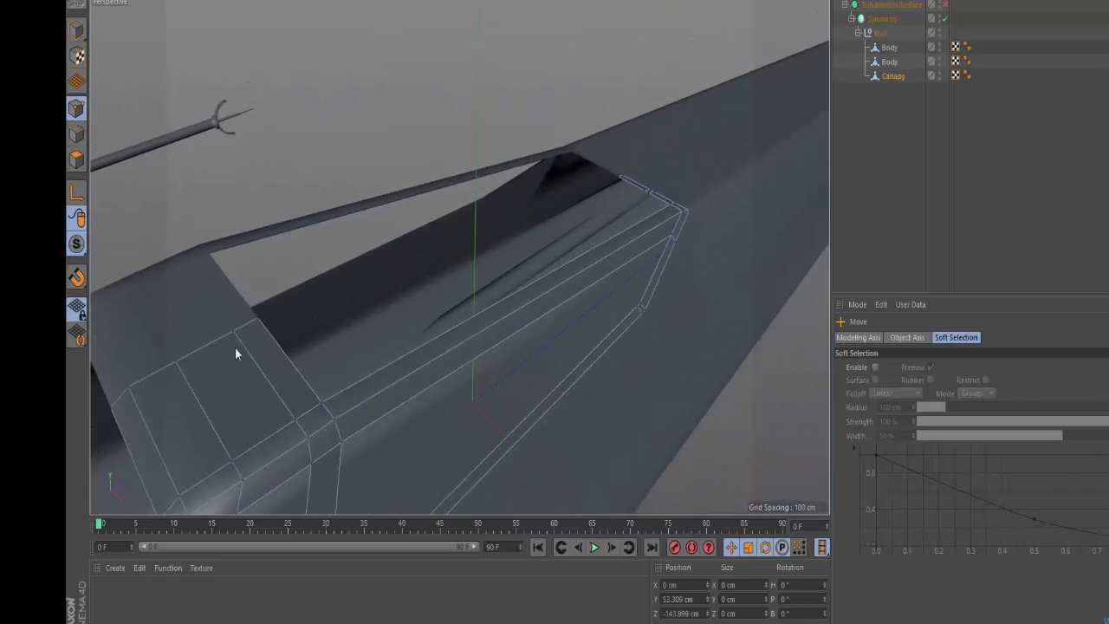
pyautogui.keyDown('alt'); pyautogui.moveTo(649, 166); pyautogui.dragTo(767, 145, button='right'); pyautogui.keyUp('alt')
pyautogui.press('q')
pyautogui.keyDown('alt'); pyautogui.moveTo(567, 225); pyautogui.dragTo(546, 279); pyautogui.keyUp('alt')
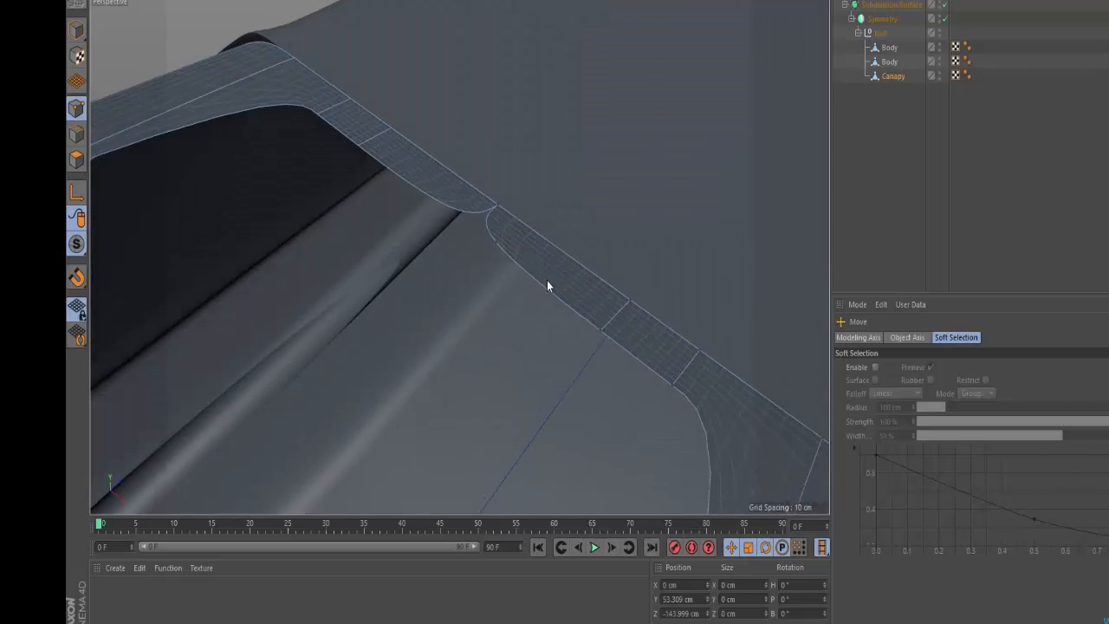
pyautogui.press('q')
pyautogui.press('9')
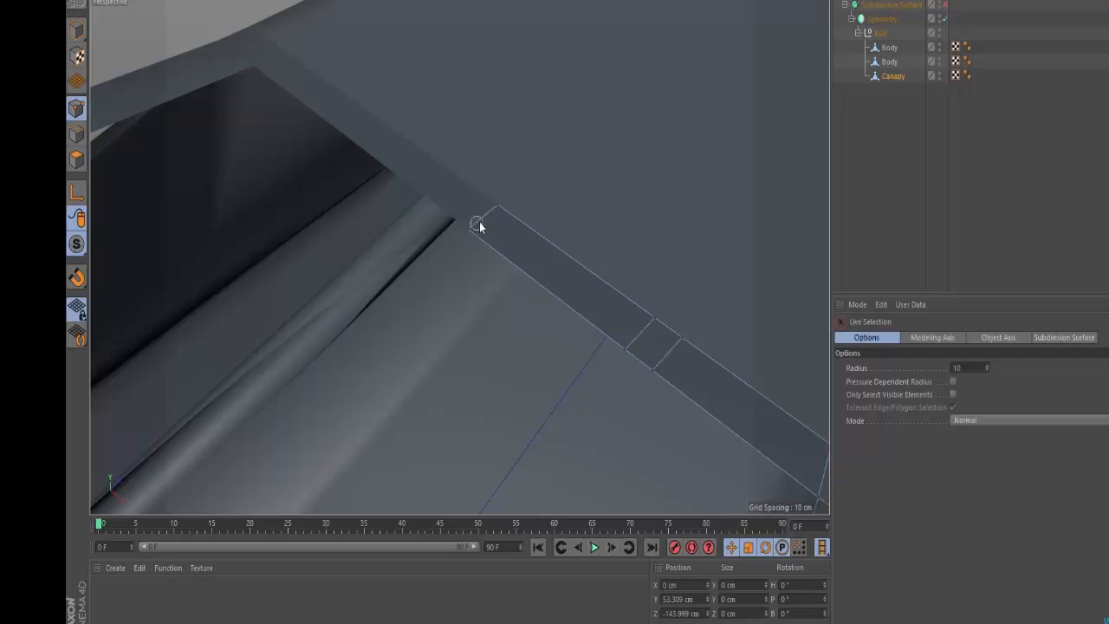
pyautogui.press('t')
pyautogui.moveTo(510, 235); pyautogui.dragTo(572, 283)
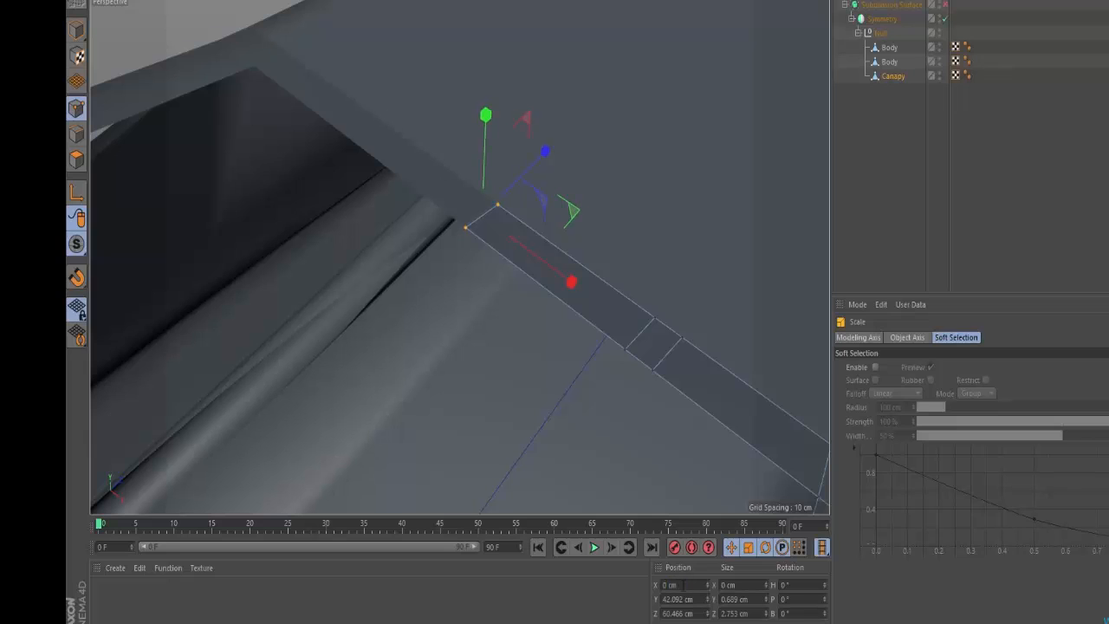
pyautogui.press('e')
pyautogui.click(497, 390)
# Examine the canopy frame from the rear and side, with and without subdivision smoothing.
pyautogui.press('q')
pyautogui.keyDown('alt'); pyautogui.moveTo(549, 285); pyautogui.dragTo(527, 292, button='right'); pyautogui.keyUp('alt')
pyautogui.keyDown('alt'); pyautogui.moveTo(550, 188); pyautogui.dragTo(436, 239, button='right'); pyautogui.keyUp('alt')
pyautogui.keyDown('alt'); pyautogui.moveTo(437, 238); pyautogui.dragTo(387, 178); pyautogui.keyUp('alt')
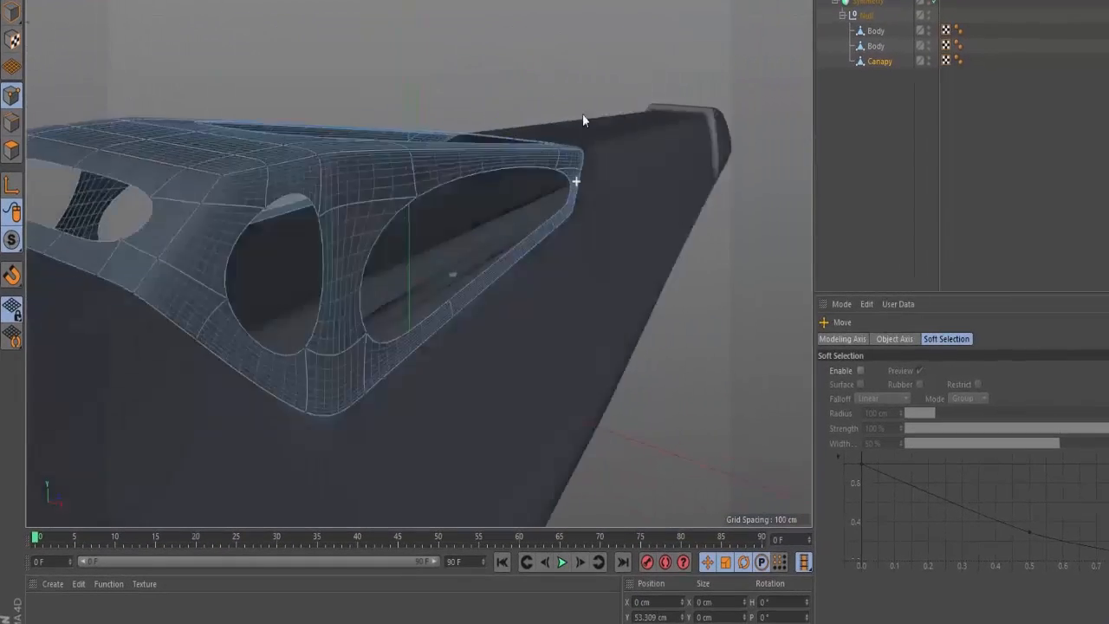
pyautogui.keyDown('alt'); pyautogui.moveTo(198, 165); pyautogui.dragTo(232, 136, button='right'); pyautogui.keyUp('alt')
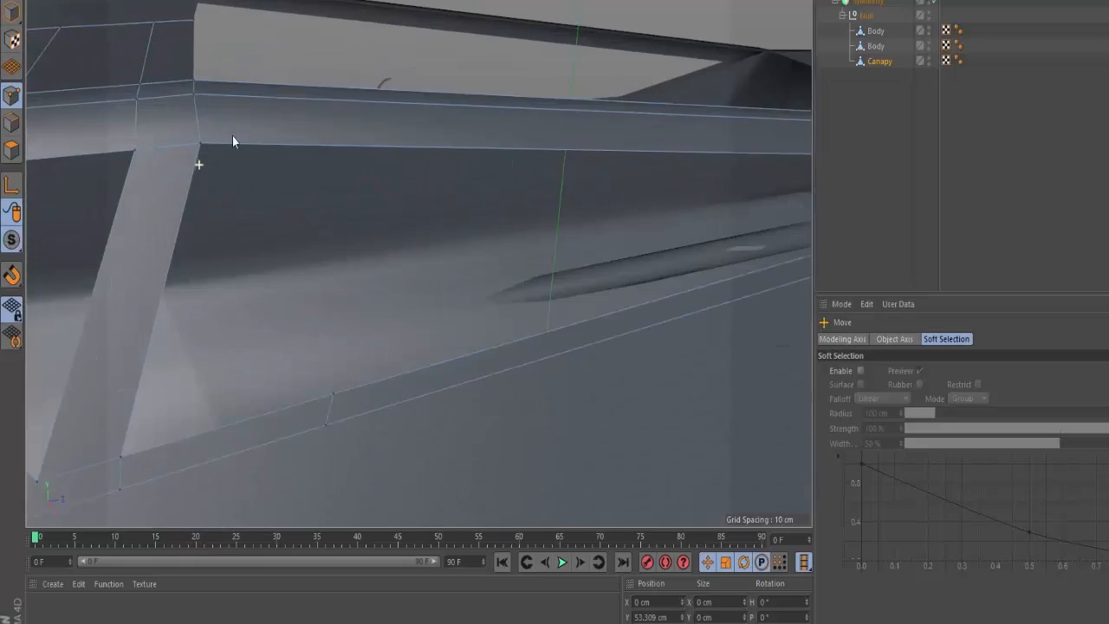
pyautogui.keyDown('alt'); pyautogui.moveTo(232, 136); pyautogui.dragTo(359, 169, button='middle'); pyautogui.keyUp('alt')
pyautogui.keyDown('alt'); pyautogui.moveTo(359, 168); pyautogui.dragTo(305, 157); pyautogui.keyUp('alt')
pyautogui.keyDown('alt'); pyautogui.moveTo(305, 157); pyautogui.dragTo(272, 149, button='right'); pyautogui.keyUp('alt')
pyautogui.keyDown('alt'); pyautogui.moveTo(273, 149); pyautogui.dragTo(228, 163); pyautogui.keyUp('alt')
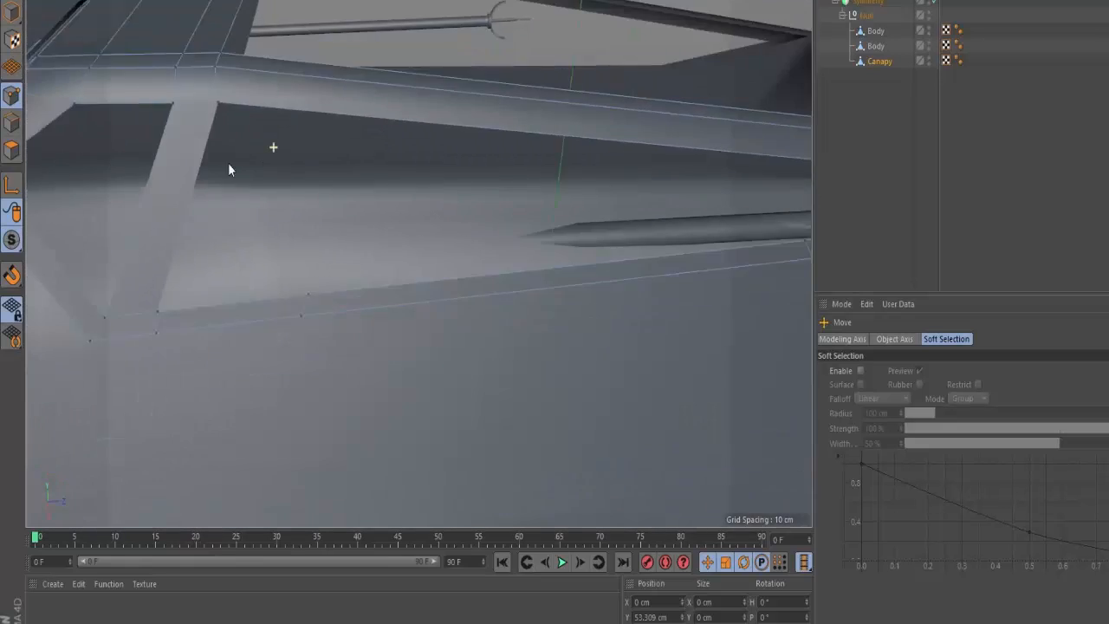
pyautogui.keyDown('alt'); pyautogui.moveTo(227, 163); pyautogui.dragTo(422, 215, button='middle'); pyautogui.keyUp('alt')
pyautogui.keyDown('alt'); pyautogui.moveTo(422, 215); pyautogui.dragTo(553, 181); pyautogui.keyUp('alt')
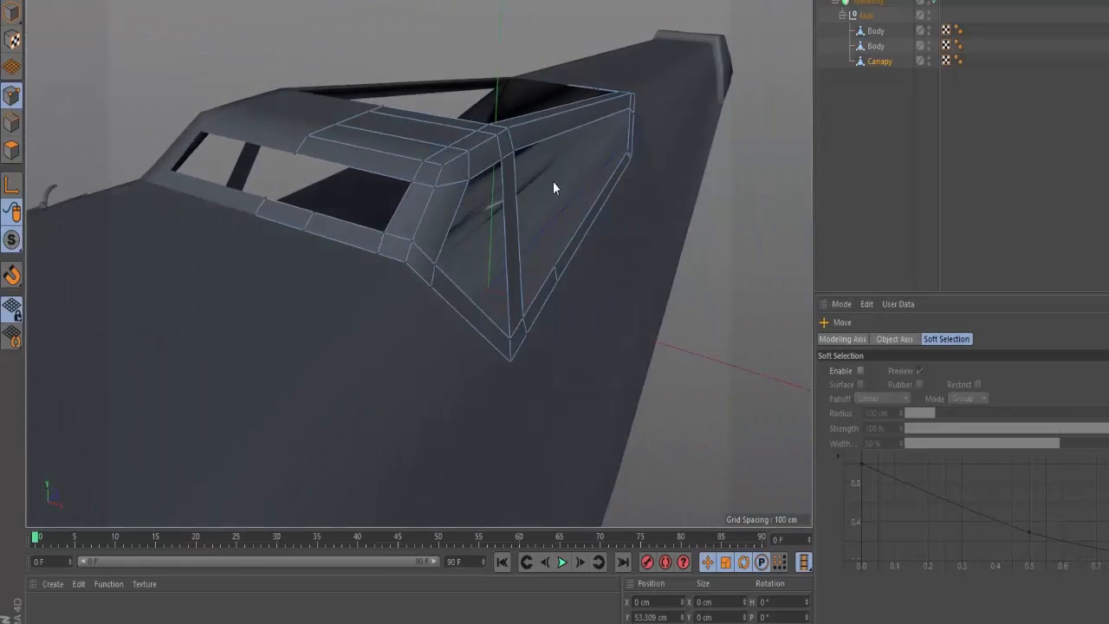
# Add supporting loop cuts along the upper side edge, the rear corner post and the inner edge of the lower rim.
pyautogui.press('q')
pyautogui.press('k')
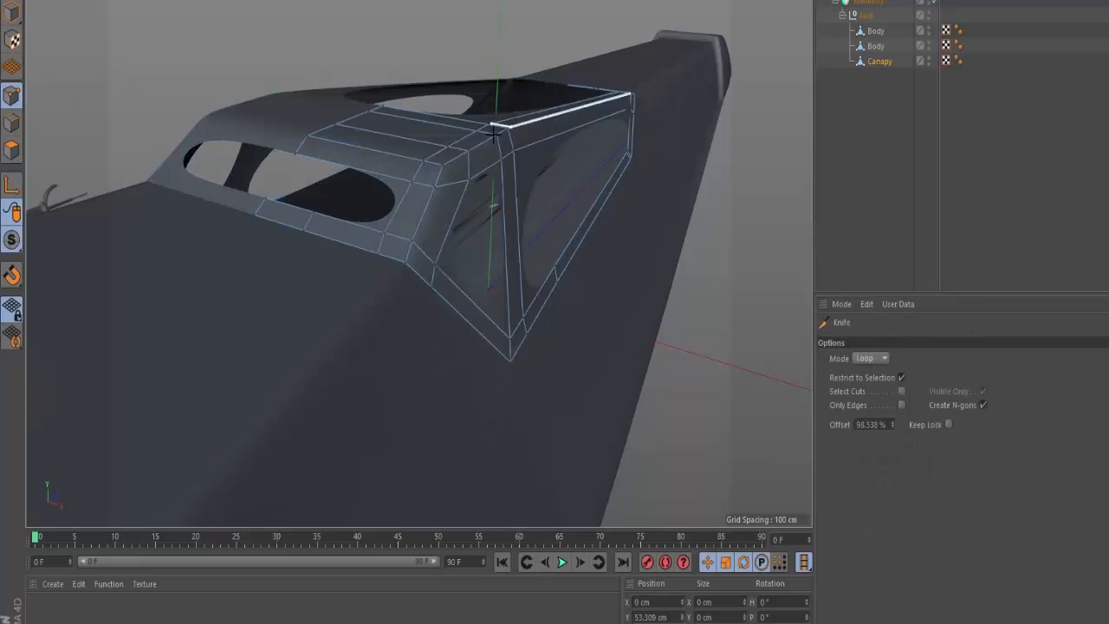
pyautogui.click(404, 262)
pyautogui.press('q')
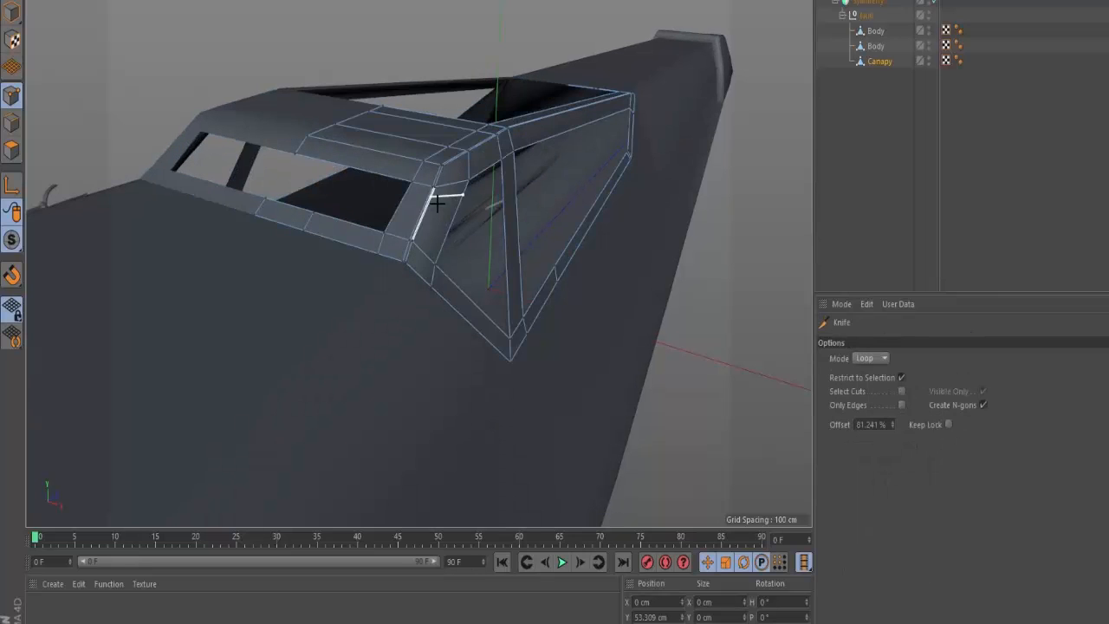
pyautogui.keyDown('alt'); pyautogui.moveTo(439, 204); pyautogui.dragTo(351, 182); pyautogui.keyUp('alt')
pyautogui.press('q')
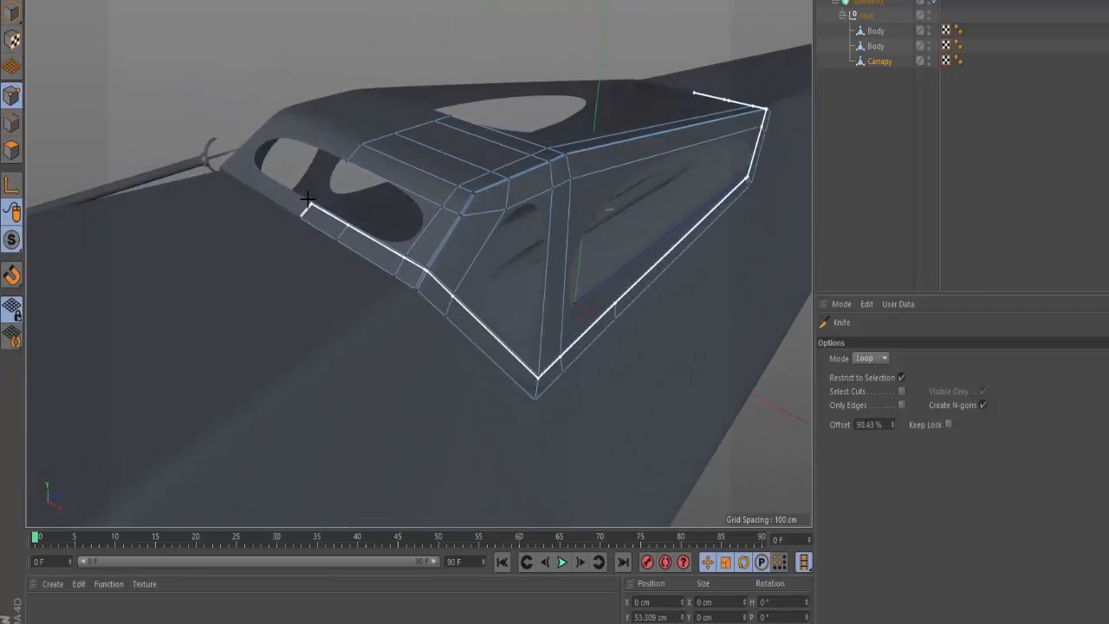
pyautogui.click(309, 199)
# Add loop cuts across the lower and upper ends of the slanted side window strut.
pyautogui.keyDown('alt'); pyautogui.moveTo(419, 251); pyautogui.dragTo(428, 200); pyautogui.keyUp('alt')
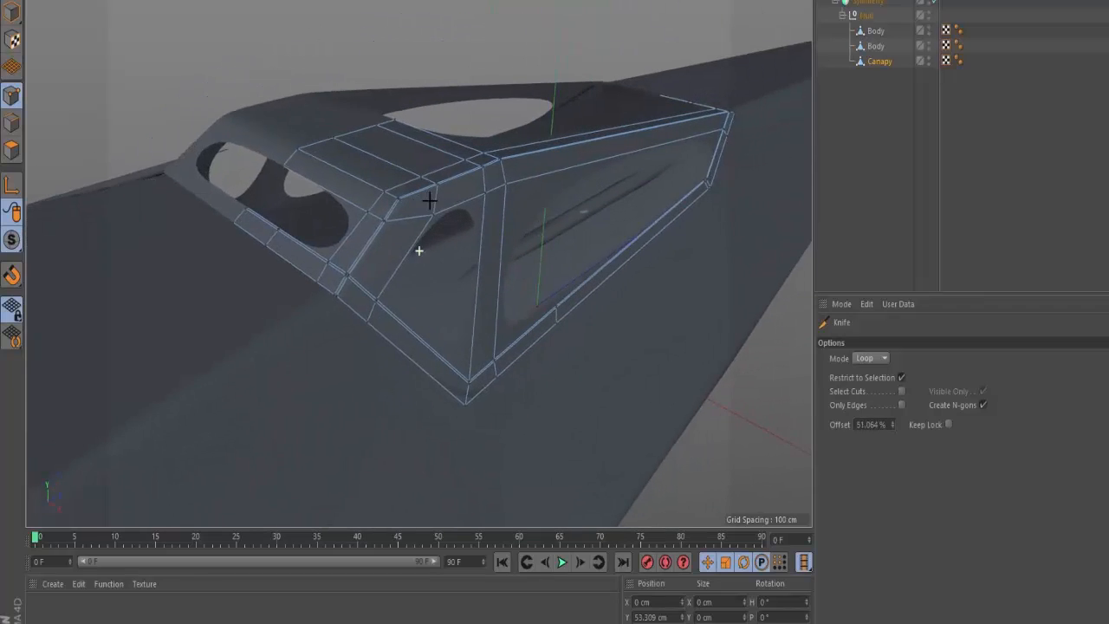
pyautogui.keyDown('alt'); pyautogui.moveTo(445, 269); pyautogui.dragTo(403, 234); pyautogui.keyUp('alt')
pyautogui.click(324, 187)
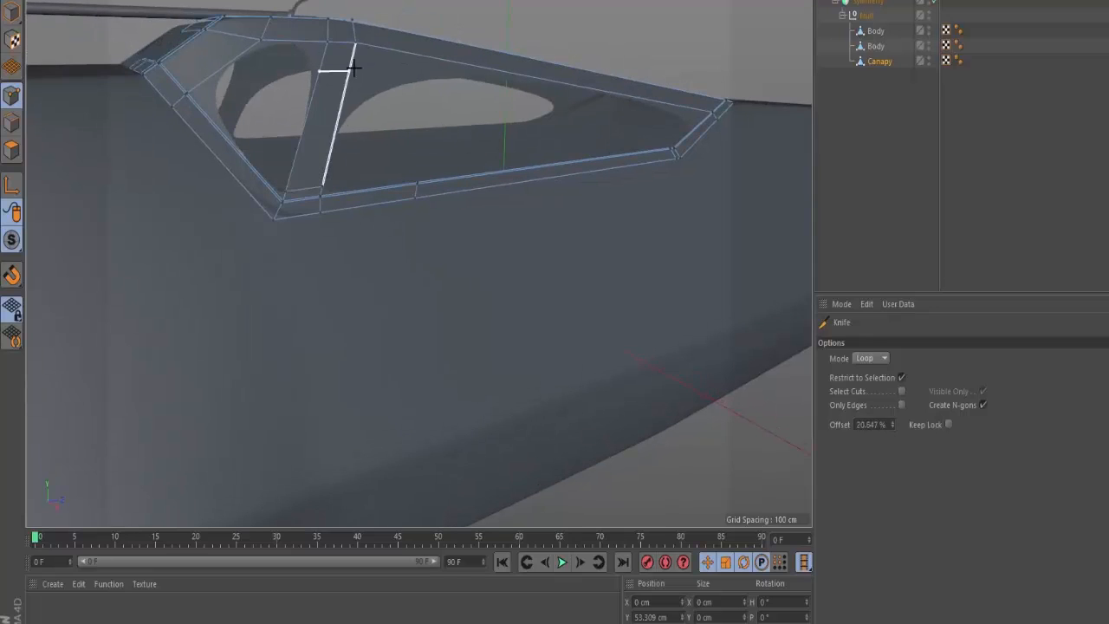
pyautogui.click(357, 49)
# Add loop cuts across the upper side rail and the sloping lower section near the canopy's front corner.
pyautogui.keyDown('alt'); pyautogui.moveTo(380, 50); pyautogui.dragTo(138, 151, button='middle'); pyautogui.keyUp('alt')
pyautogui.scroll(3, 353, 107)
pyautogui.click(333, 106)
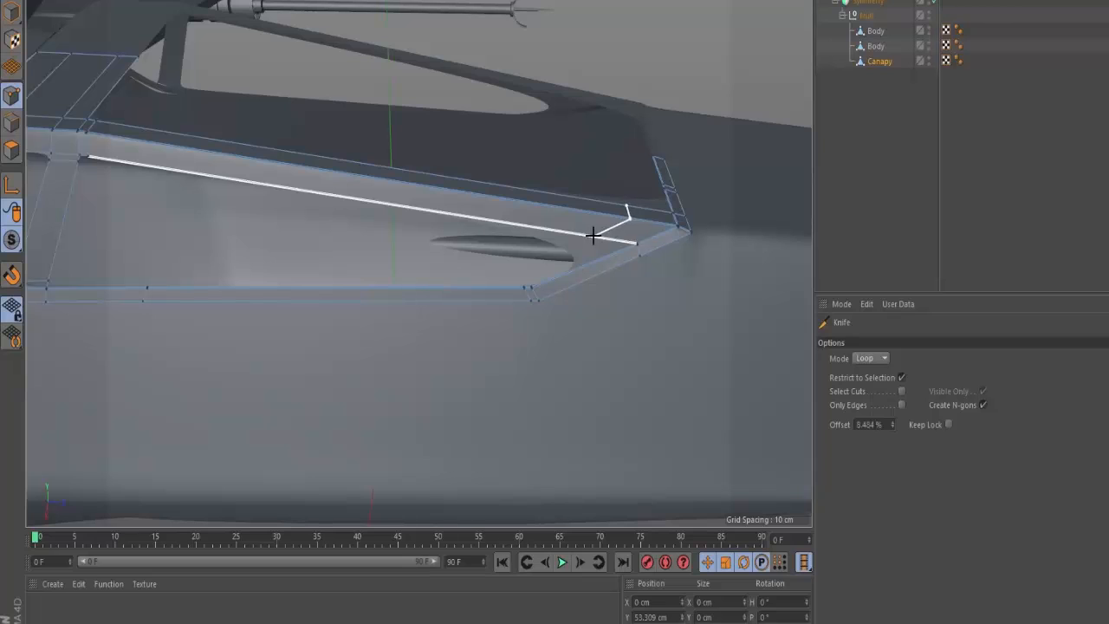
pyautogui.click(593, 236)
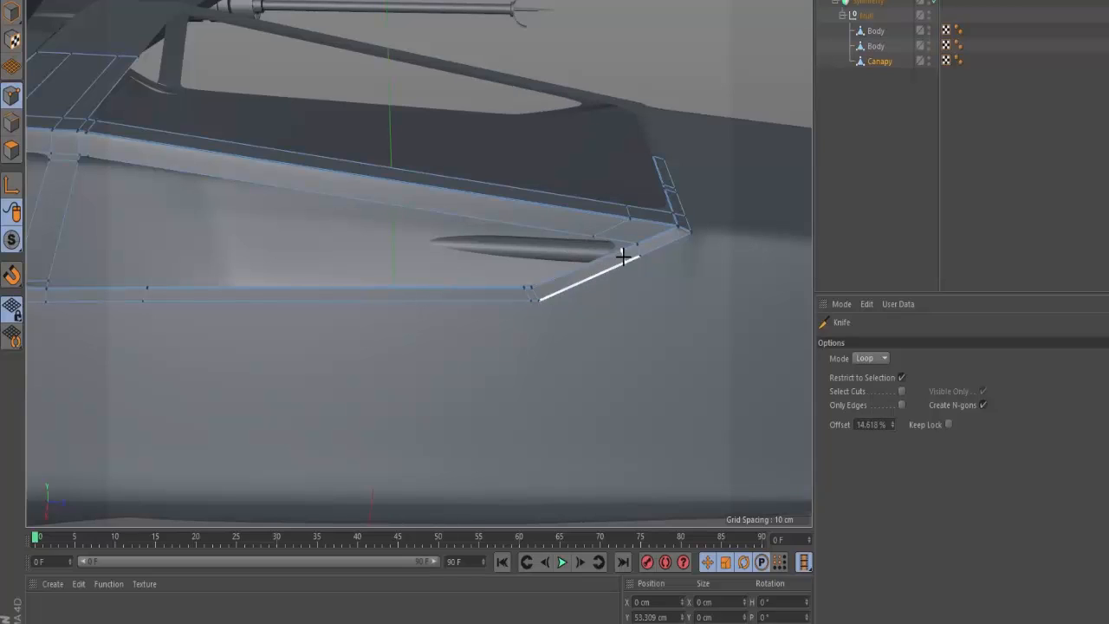
pyautogui.click(580, 192)
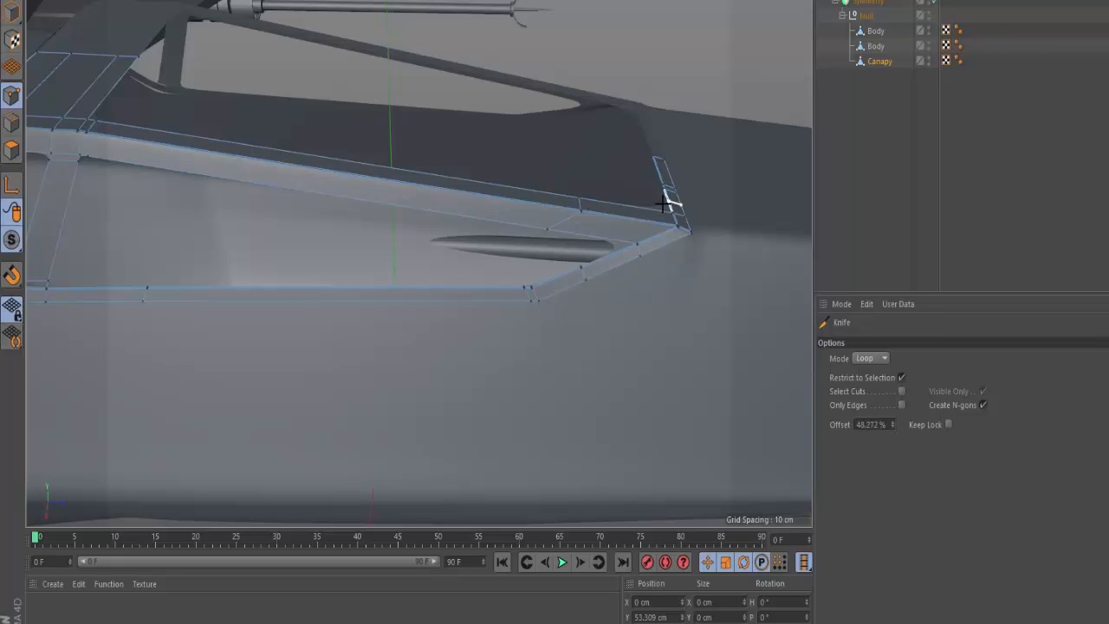
pyautogui.keyDown('alt'); pyautogui.moveTo(652, 212); pyautogui.dragTo(571, 205); pyautogui.keyUp('alt')
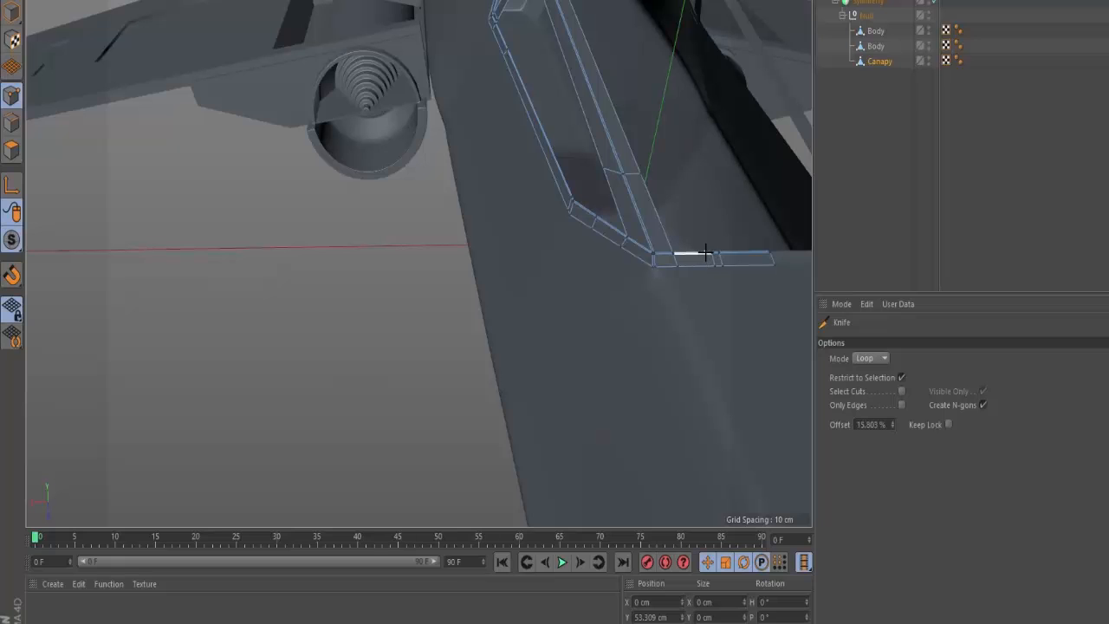
# Add loop cuts across the roof section and the rear lower rim beside the rear window's corner.
pyautogui.keyDown('alt'); pyautogui.moveTo(698, 287); pyautogui.dragTo(761, 315); pyautogui.keyUp('alt')
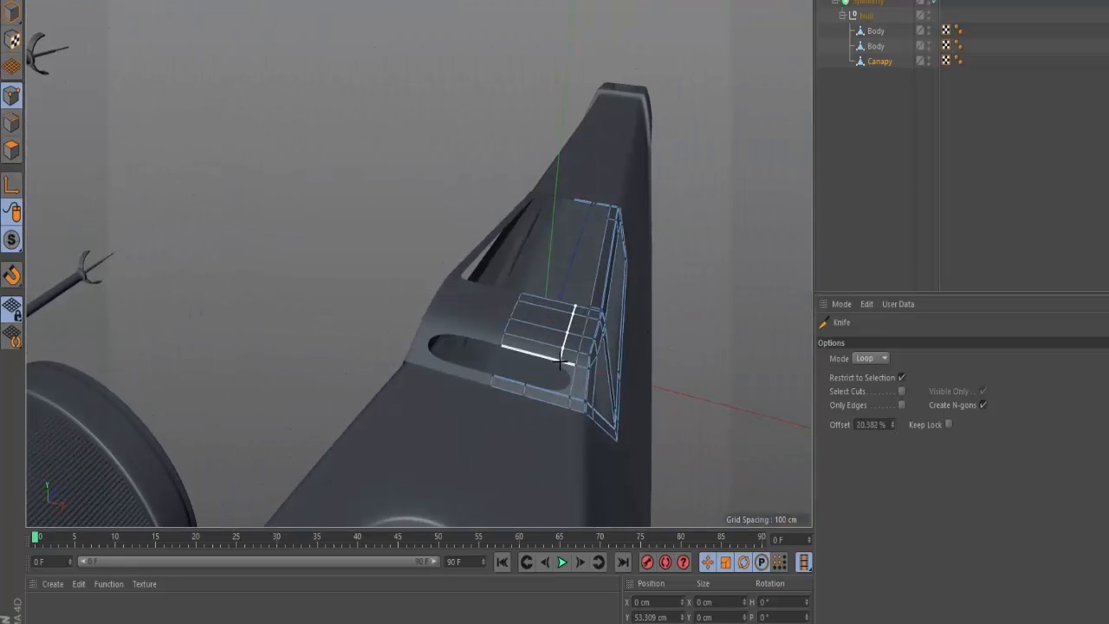
pyautogui.keyDown('alt'); pyautogui.moveTo(575, 372); pyautogui.dragTo(527, 440, button='right'); pyautogui.keyUp('alt')
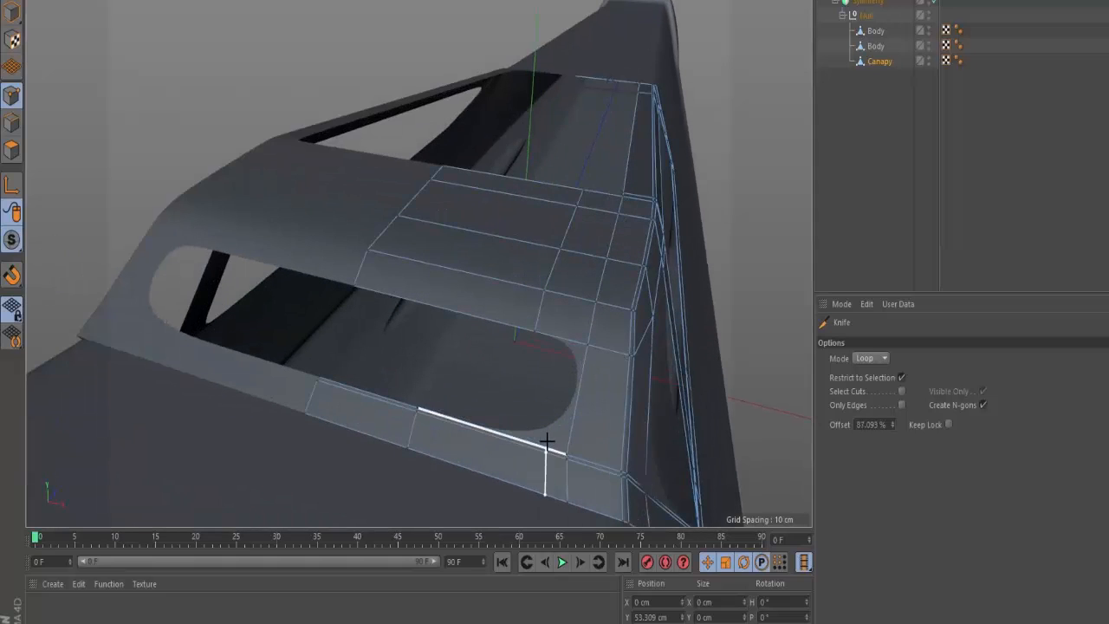
pyautogui.click(547, 444)
# Dissolve the supporting edge loop along the inner side of the Canopy's lower rim.
pyautogui.keyDown('alt'); pyautogui.moveTo(557, 441); pyautogui.dragTo(399, 298); pyautogui.keyUp('alt')
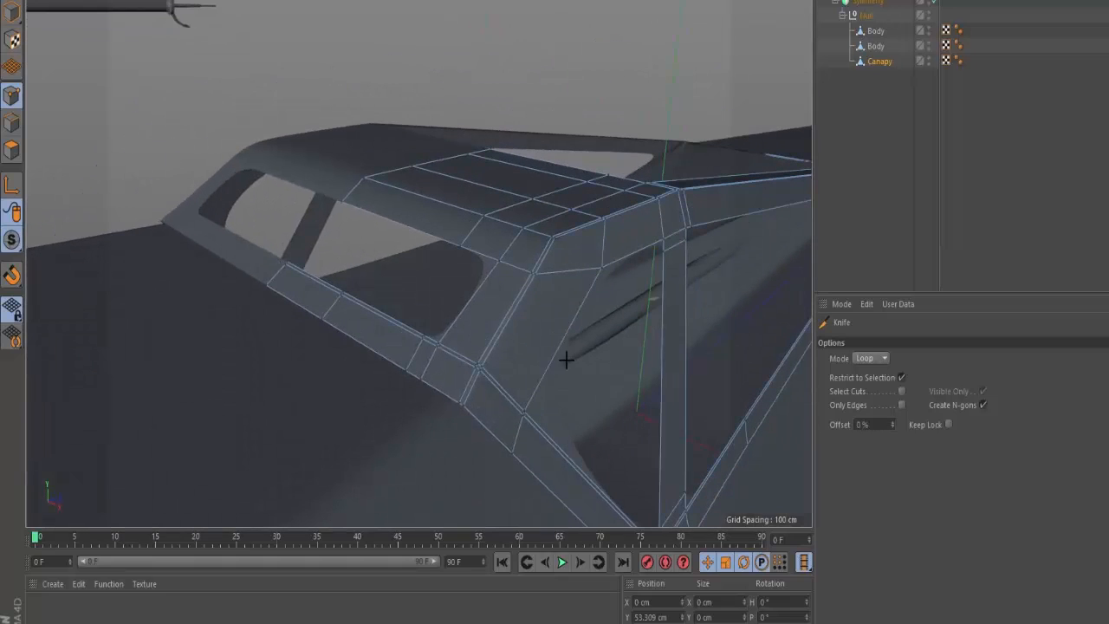
pyautogui.keyDown('alt'); pyautogui.moveTo(537, 314); pyautogui.dragTo(458, 339); pyautogui.keyUp('alt')
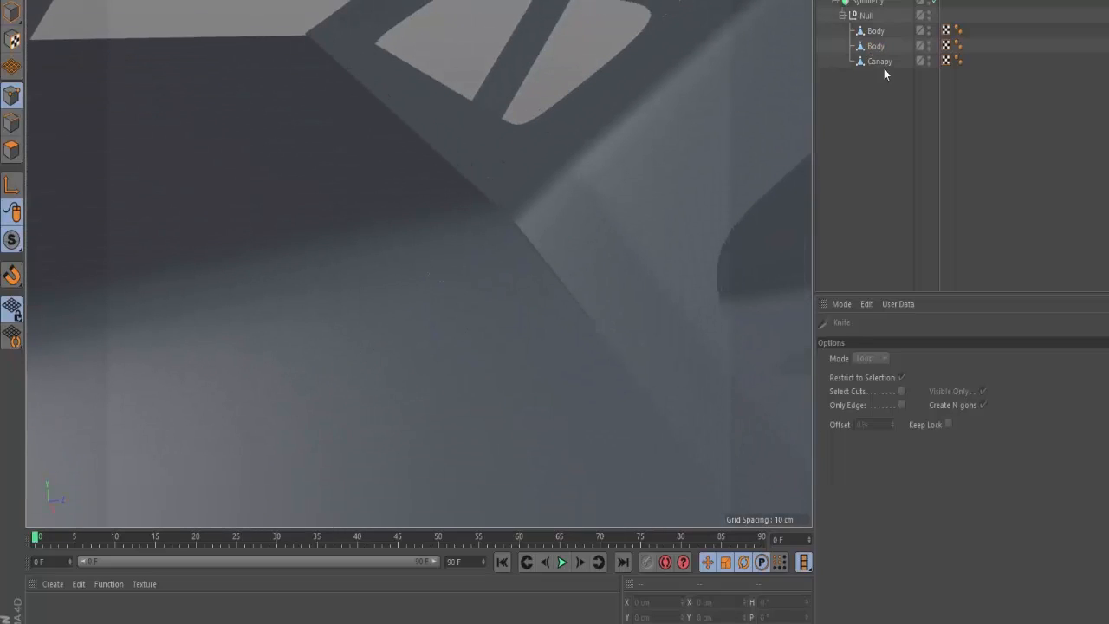
pyautogui.click(882, 64)
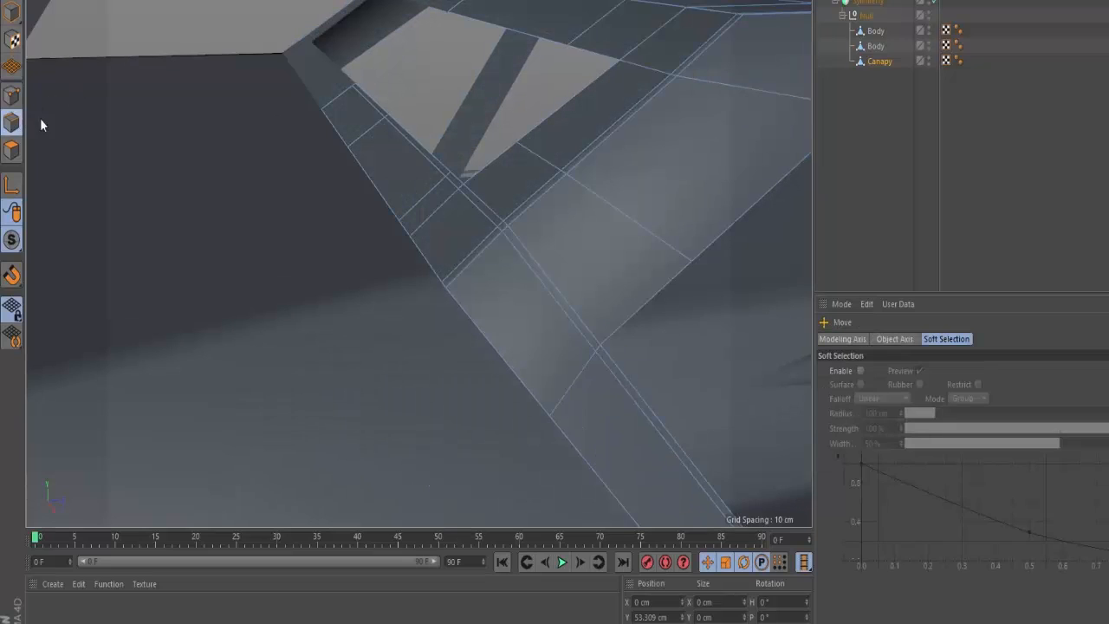
pyautogui.doubleClick(414, 148)
pyautogui.rightClick(437, 78)
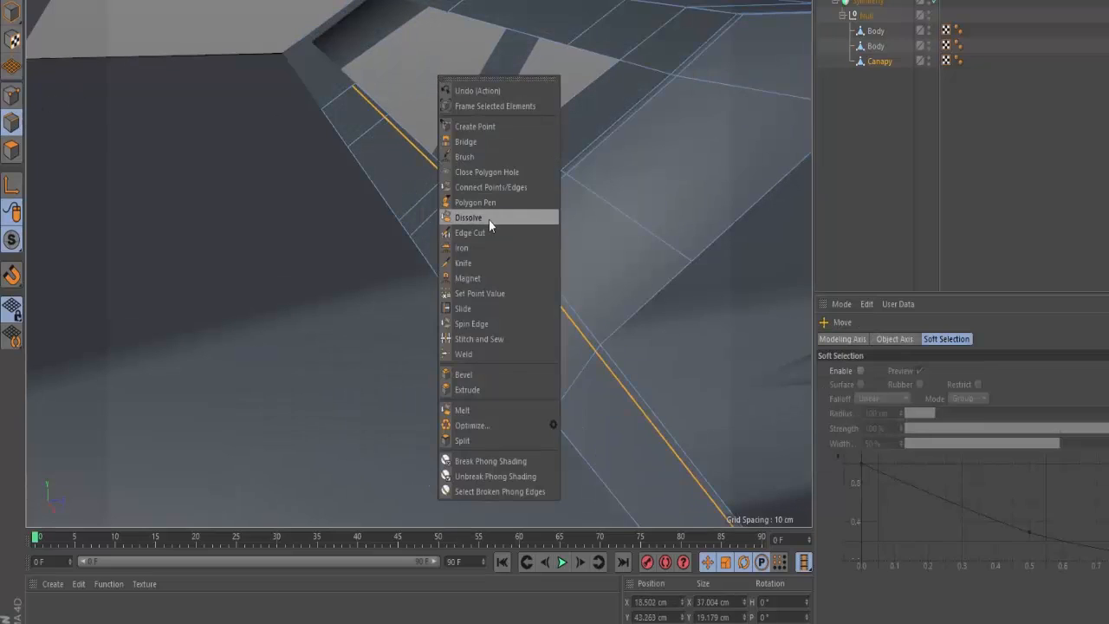
pyautogui.click(488, 218)
# Cut a new loop across the rear corner post just above the lower rim, checking the smoothed shape.
pyautogui.press('q')
pyautogui.keyDown('alt'); pyautogui.moveTo(574, 204); pyautogui.dragTo(546, 257); pyautogui.keyUp('alt')
pyautogui.press('q')
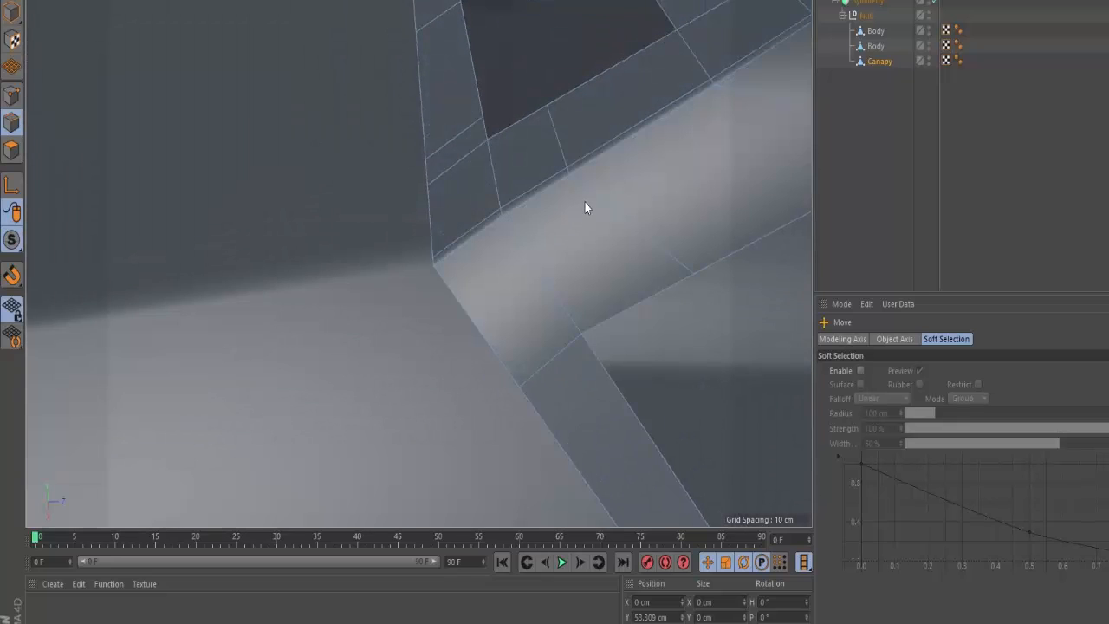
pyautogui.press('k')
pyautogui.click(608, 299)
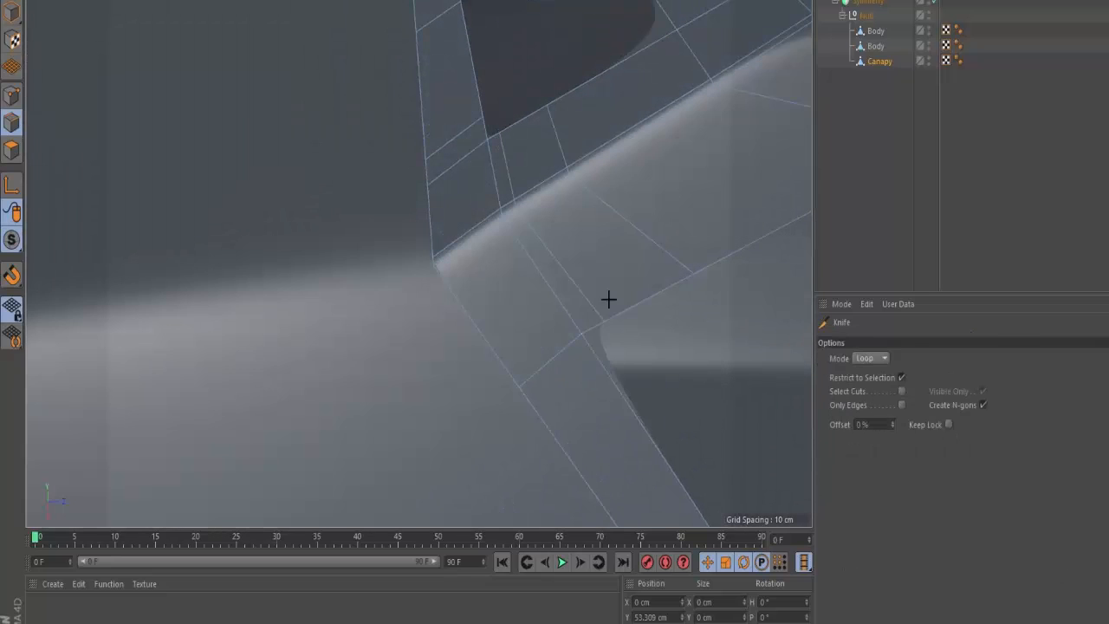
# Examine the smoothed canopy frame around its rear corner and side windows.
pyautogui.scroll(-6, 652, 182)
pyautogui.keyDown('alt'); pyautogui.moveTo(609, 213); pyautogui.dragTo(459, 193, button='middle'); pyautogui.keyUp('alt')
pyautogui.click(853, 169)
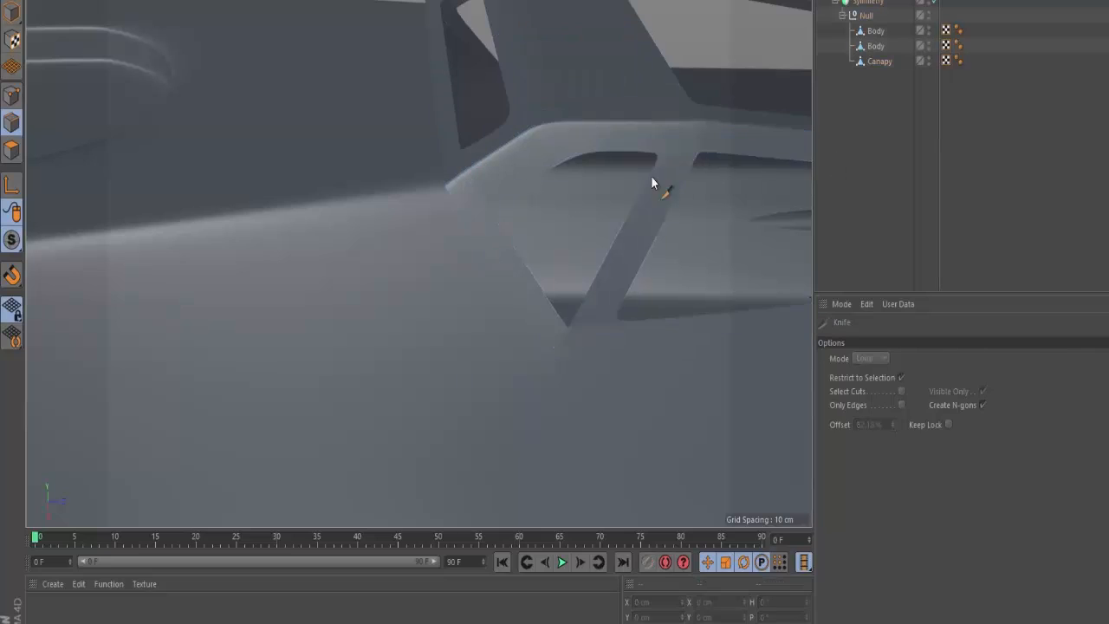
pyautogui.keyDown('alt'); pyautogui.moveTo(651, 176); pyautogui.dragTo(351, 226, button='middle'); pyautogui.keyUp('alt')
pyautogui.keyDown('alt'); pyautogui.moveTo(351, 226); pyautogui.dragTo(645, 265); pyautogui.keyUp('alt')
pyautogui.scroll(-3, 645, 265)
pyautogui.keyDown('alt'); pyautogui.moveTo(645, 265); pyautogui.dragTo(806, 263, button='middle'); pyautogui.keyUp('alt')
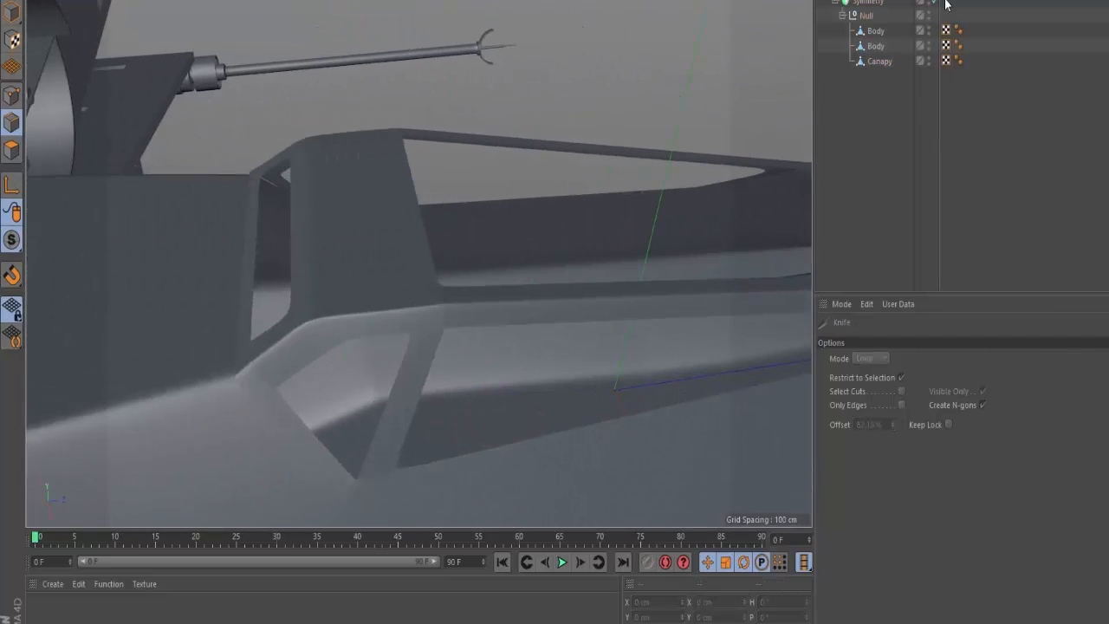
# Thicken the Canopy by extruding all of its polygons inward with caps enabled and an offset of about -0.68 cm.
pyautogui.click(879, 60)
pyautogui.scroll(5, 401, 227)
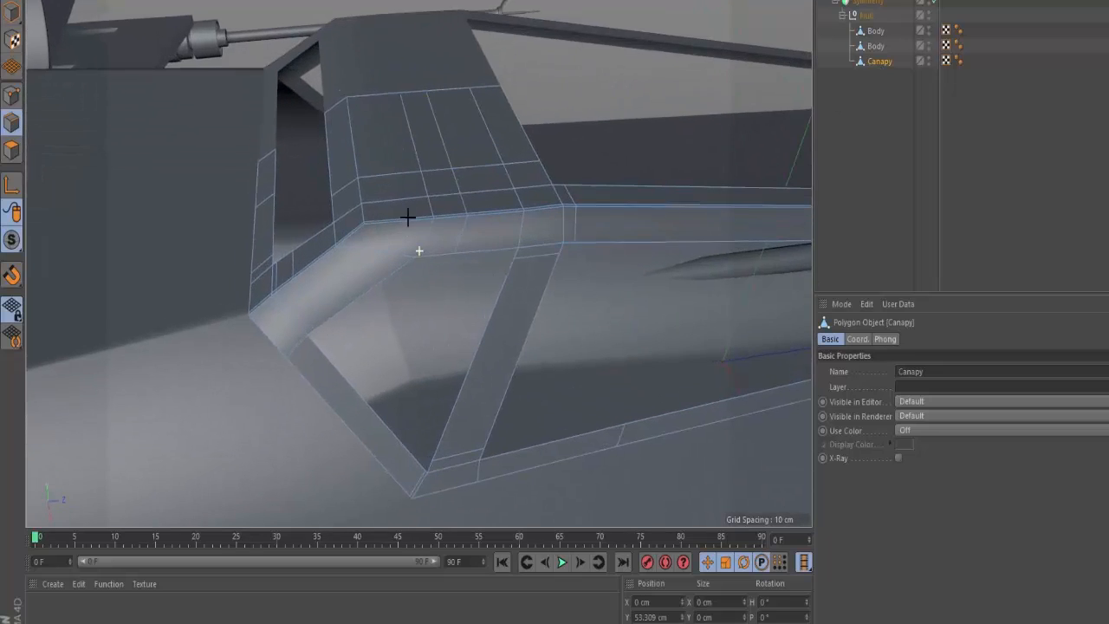
pyautogui.keyDown('alt'); pyautogui.moveTo(407, 217); pyautogui.dragTo(408, 182, button='middle'); pyautogui.keyUp('alt')
pyautogui.click(14, 151)
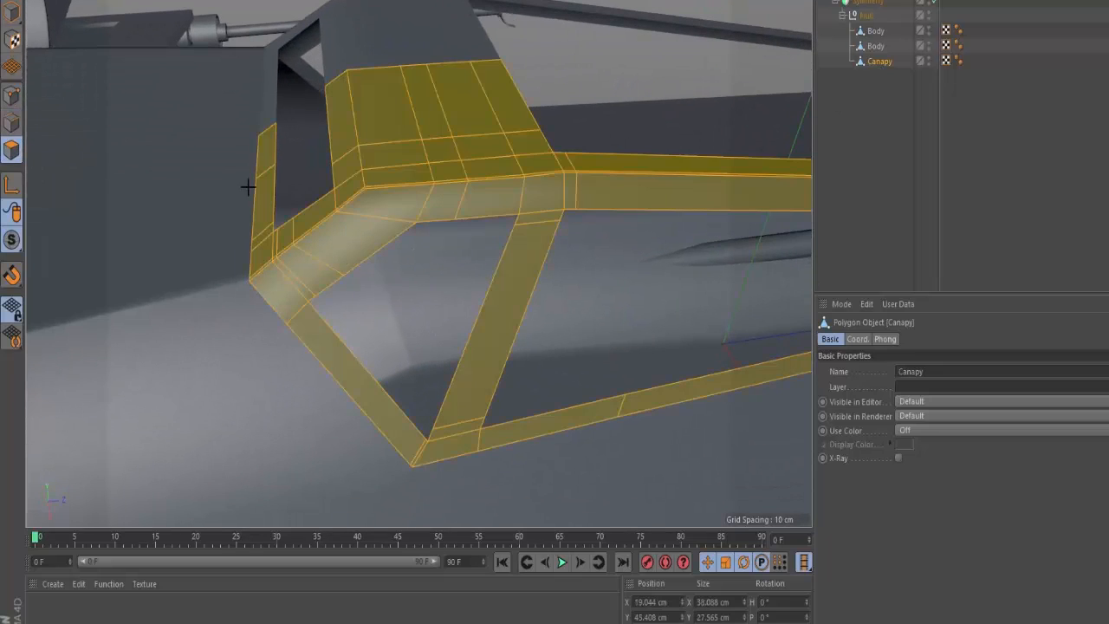
pyautogui.rightClick(290, 176)
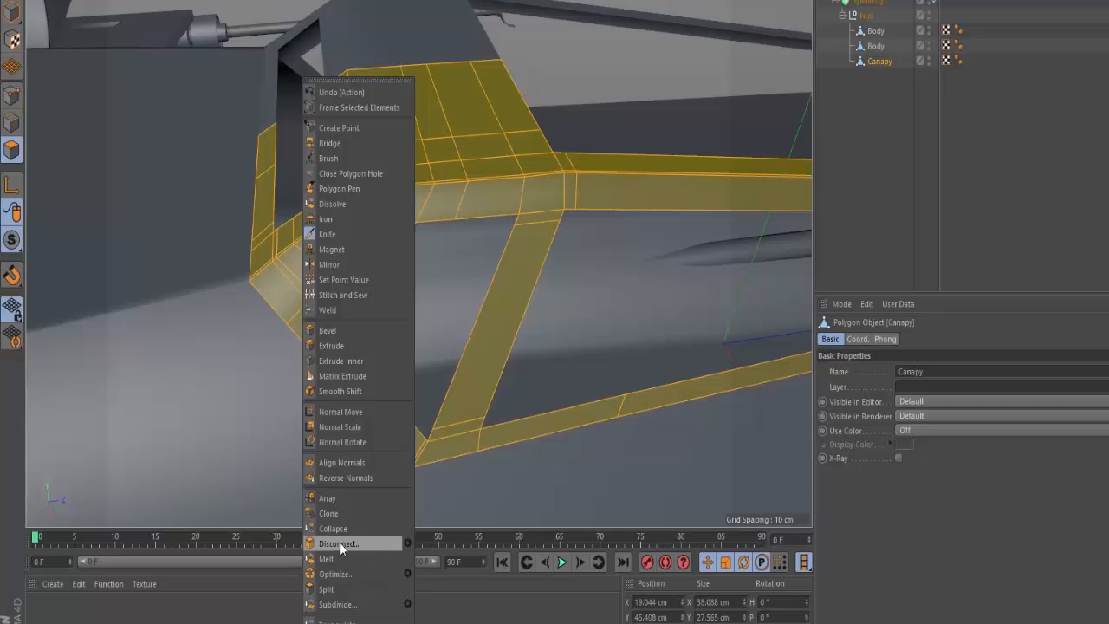
pyautogui.click(355, 344)
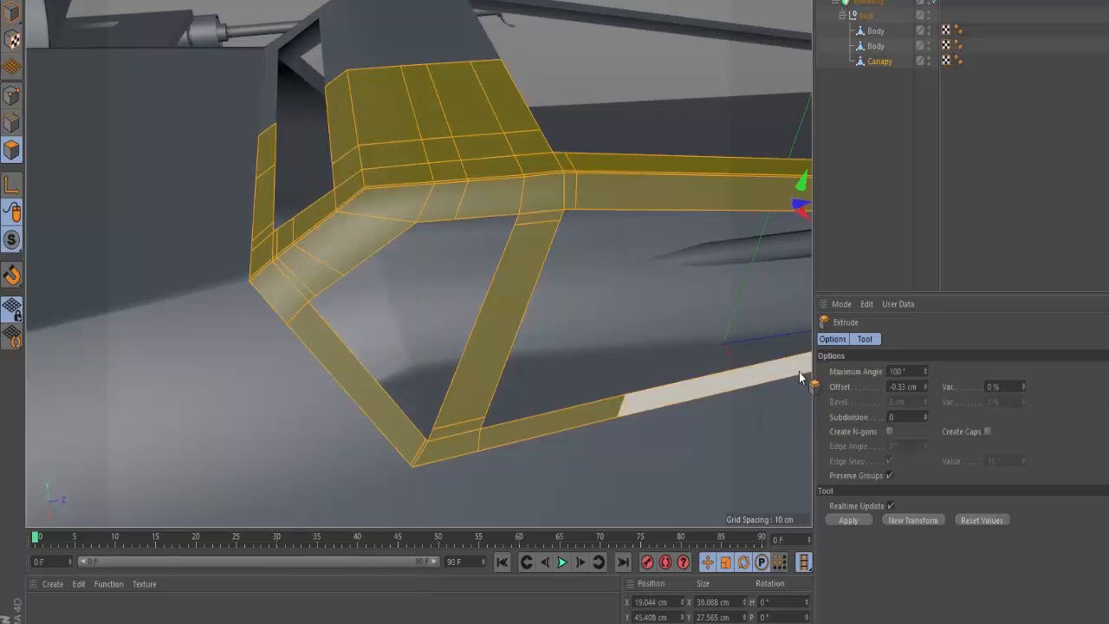
pyautogui.click(987, 431)
pyautogui.moveTo(506, 238)
pyautogui.keyDown('alt'); pyautogui.mouseDown()
pyautogui.moveTo(590, 214)
pyautogui.moveTo(498, 225)
pyautogui.mouseUp(); pyautogui.keyUp('alt')
pyautogui.keyDown('alt'); pyautogui.moveTo(551, 139); pyautogui.dragTo(639, 122); pyautogui.keyUp('alt')
pyautogui.keyDown('alt'); pyautogui.moveTo(549, 118); pyautogui.dragTo(643, 157, button='right'); pyautogui.keyUp('alt')
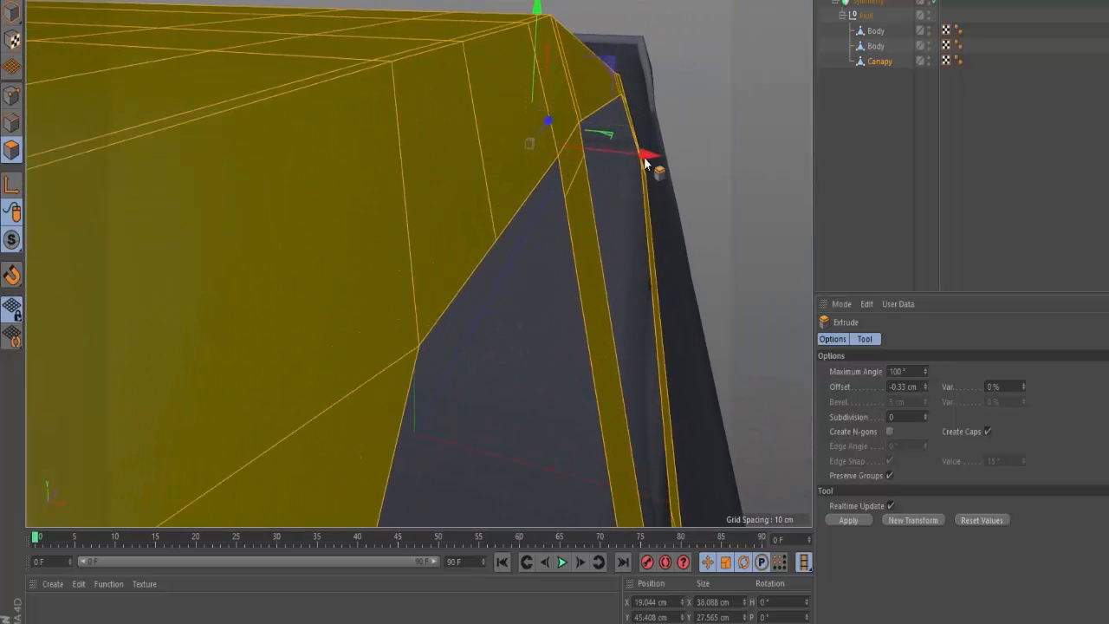
pyautogui.moveTo(623, 192); pyautogui.dragTo(565, 193)
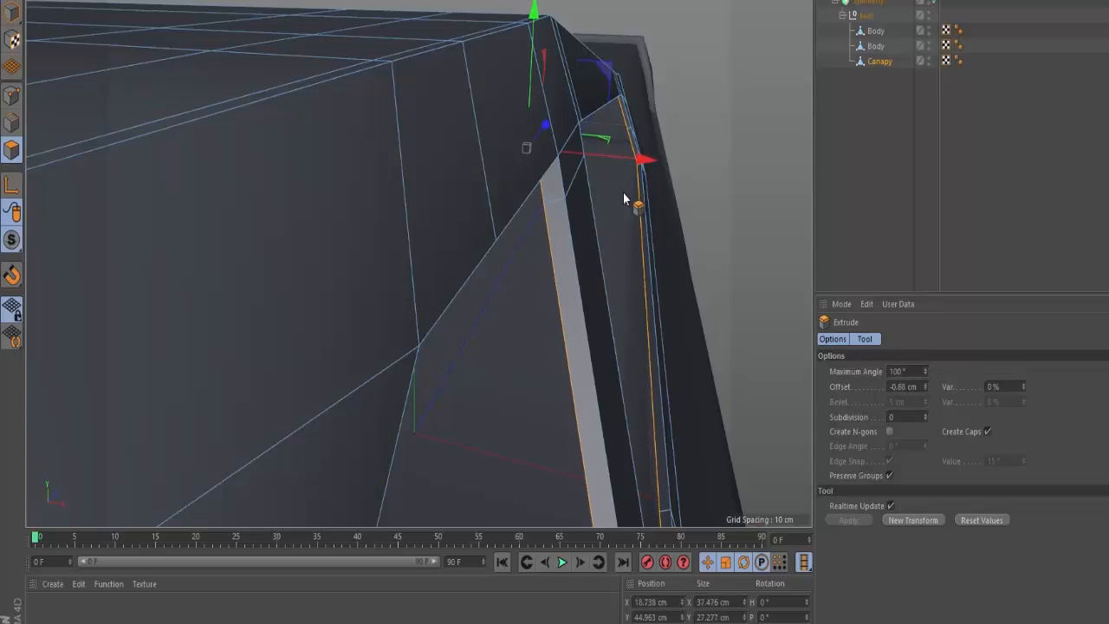
pyautogui.hotkey('ctrl', 'a')
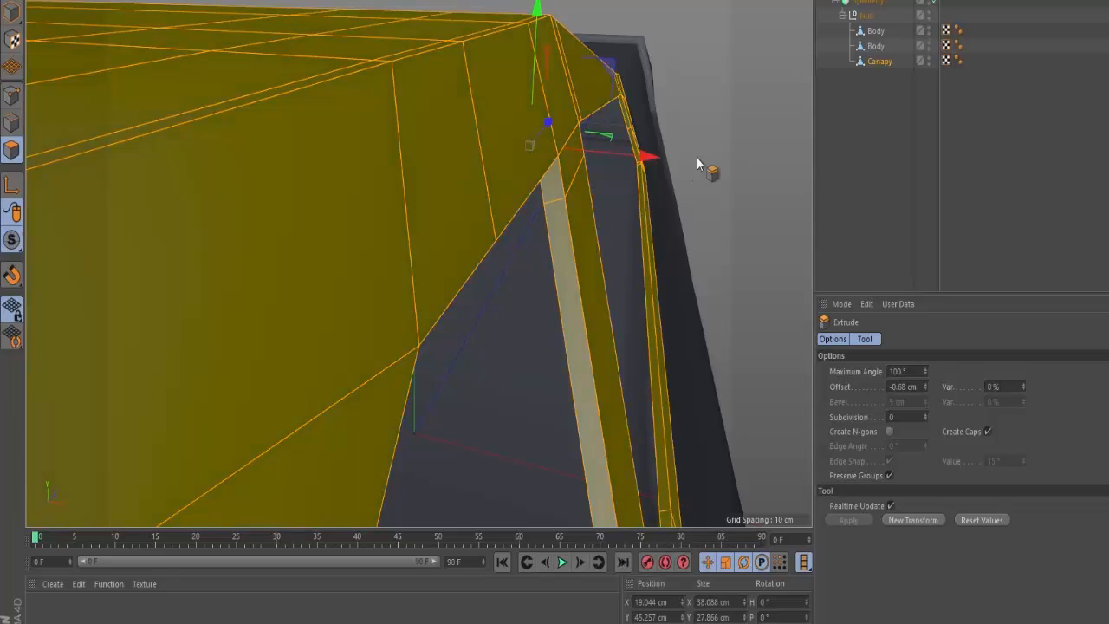
pyautogui.press('e')
pyautogui.click(629, 159)
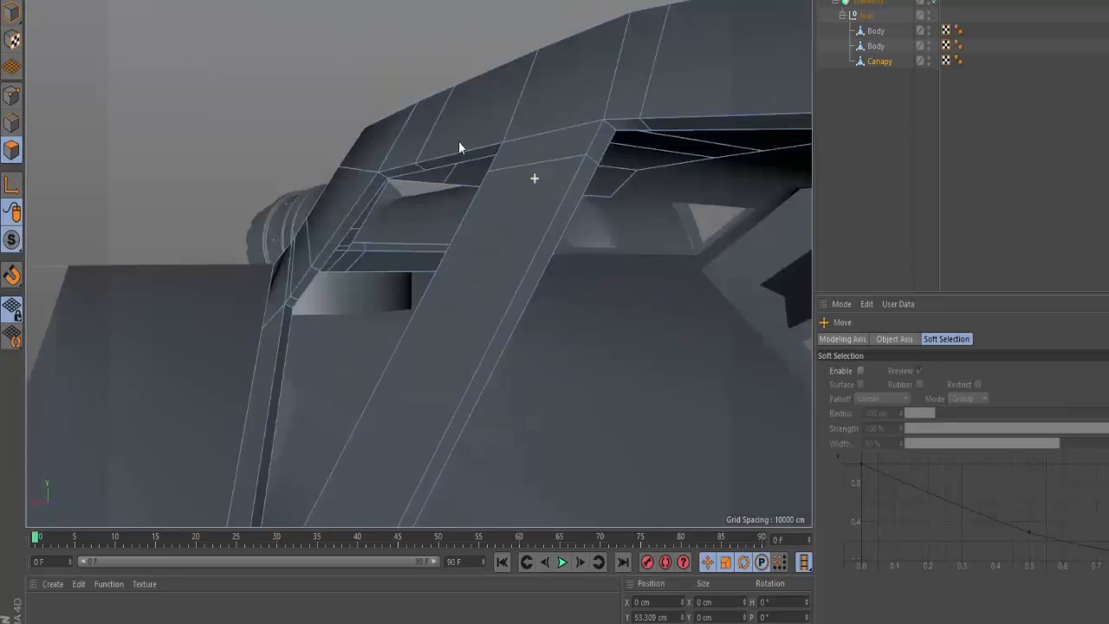
pyautogui.keyDown('alt'); pyautogui.moveTo(459, 141); pyautogui.dragTo(509, 167); pyautogui.keyUp('alt')
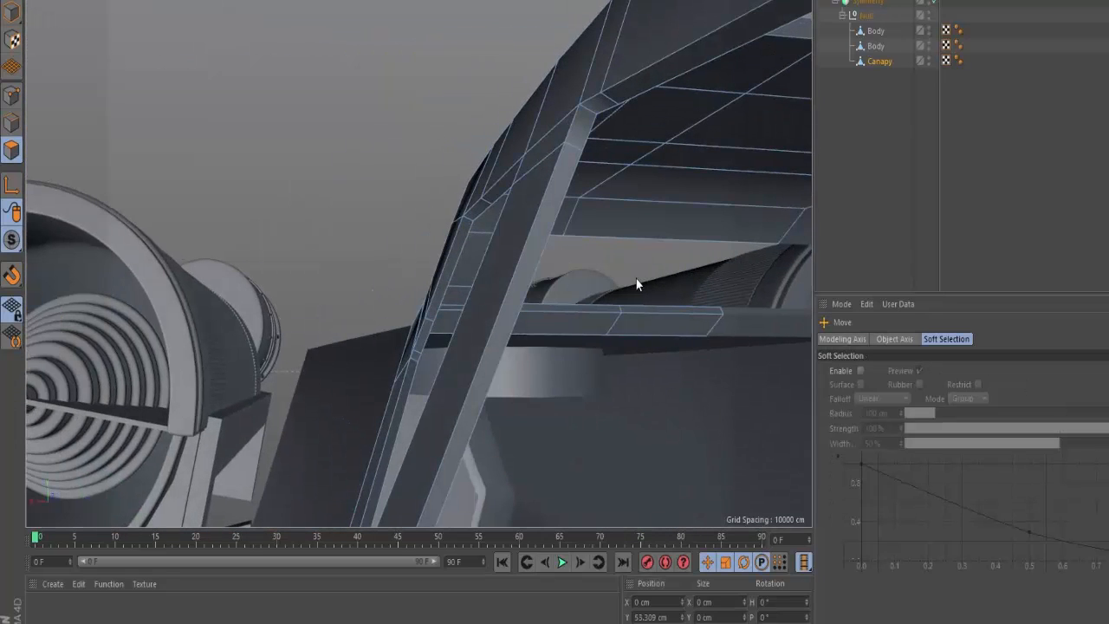
# Delete the extruded Canopy's closing polygons at the centre line, and turn subdivision smoothing and Symmetry back on.
pyautogui.press('k')
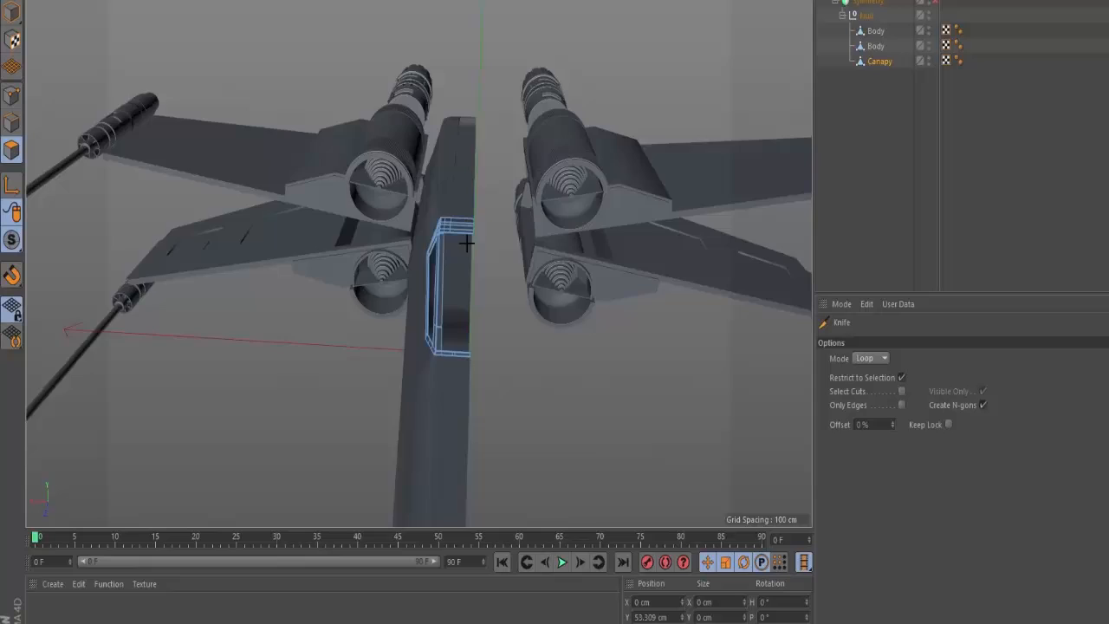
pyautogui.keyDown('alt'); pyautogui.moveTo(467, 244); pyautogui.dragTo(509, 220, button='right'); pyautogui.keyUp('alt')
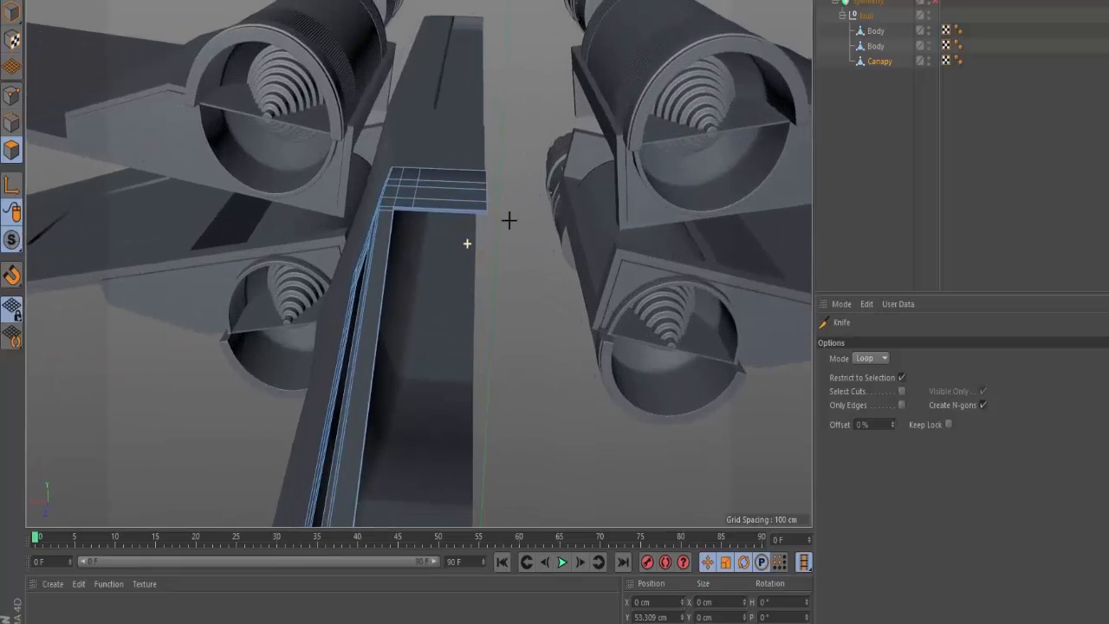
pyautogui.keyDown('alt'); pyautogui.moveTo(419, 249); pyautogui.dragTo(461, 52); pyautogui.keyUp('alt')
pyautogui.keyDown('alt'); pyautogui.moveTo(462, 22); pyautogui.dragTo(452, 35, button='right'); pyautogui.keyUp('alt')
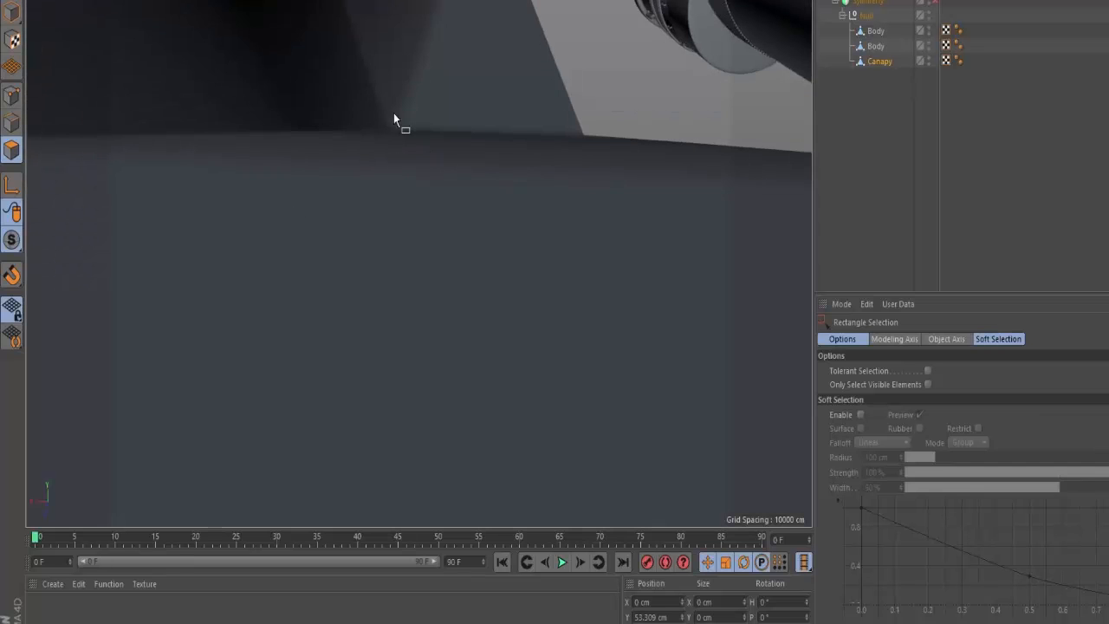
pyautogui.keyDown('alt'); pyautogui.moveTo(462, 228); pyautogui.dragTo(363, 262, button='right'); pyautogui.keyUp('alt')
pyautogui.keyDown('alt'); pyautogui.moveTo(421, 251); pyautogui.dragTo(441, 247); pyautogui.keyUp('alt')
pyautogui.keyDown('alt'); pyautogui.moveTo(471, 250); pyautogui.dragTo(515, 109, button='right'); pyautogui.keyUp('alt')
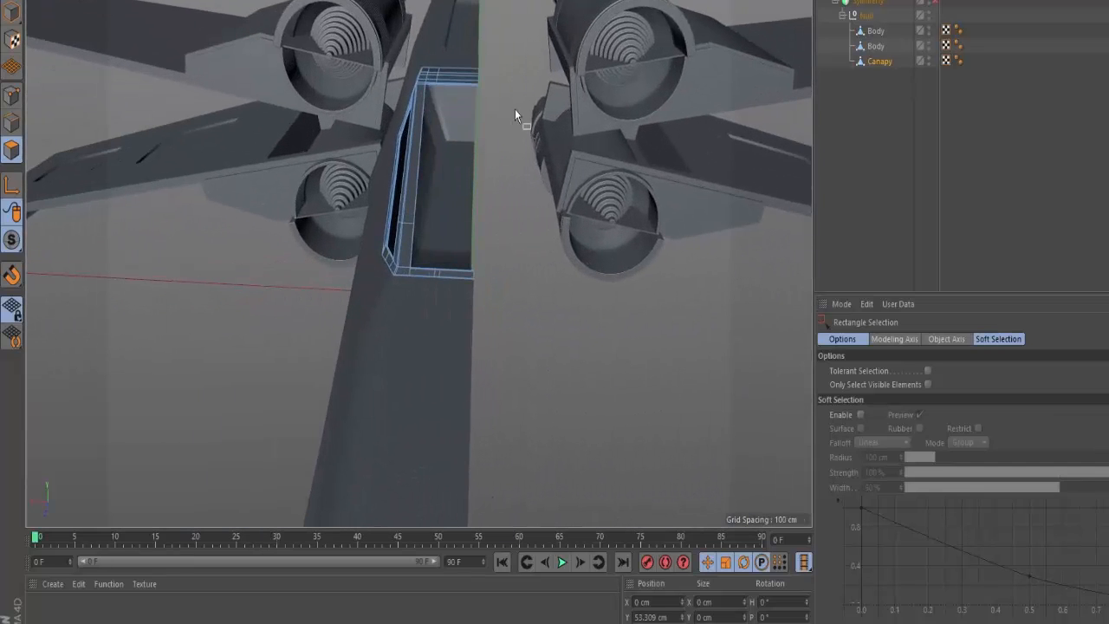
pyautogui.moveTo(463, 209); pyautogui.dragTo(456, 336)
pyautogui.press('Delete')
pyautogui.press('q')
pyautogui.press('q')
pyautogui.press('q')
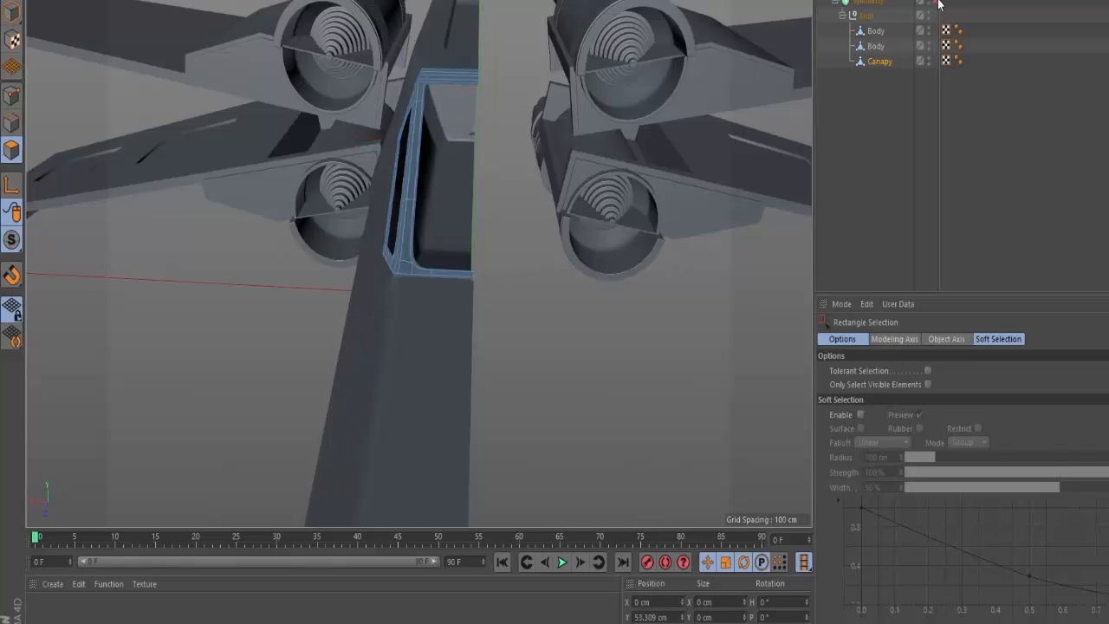
pyautogui.click(859, 144)
# Examine the thickened canopy from several angles and the rounded recess on the fuselage behind it.
pyautogui.keyDown('alt'); pyautogui.moveTo(423, 105); pyautogui.dragTo(376, 114); pyautogui.keyUp('alt')
pyautogui.keyDown('alt'); pyautogui.moveTo(353, 141); pyautogui.dragTo(520, 121, button='right'); pyautogui.keyUp('alt')
pyautogui.keyDown('alt'); pyautogui.moveTo(307, 205); pyautogui.dragTo(298, 251); pyautogui.keyUp('alt')
pyautogui.keyDown('alt'); pyautogui.moveTo(290, 213); pyautogui.dragTo(176, 250, button='right'); pyautogui.keyUp('alt')
pyautogui.keyDown('alt'); pyautogui.moveTo(410, 243); pyautogui.dragTo(410, 330, button='middle'); pyautogui.keyUp('alt')
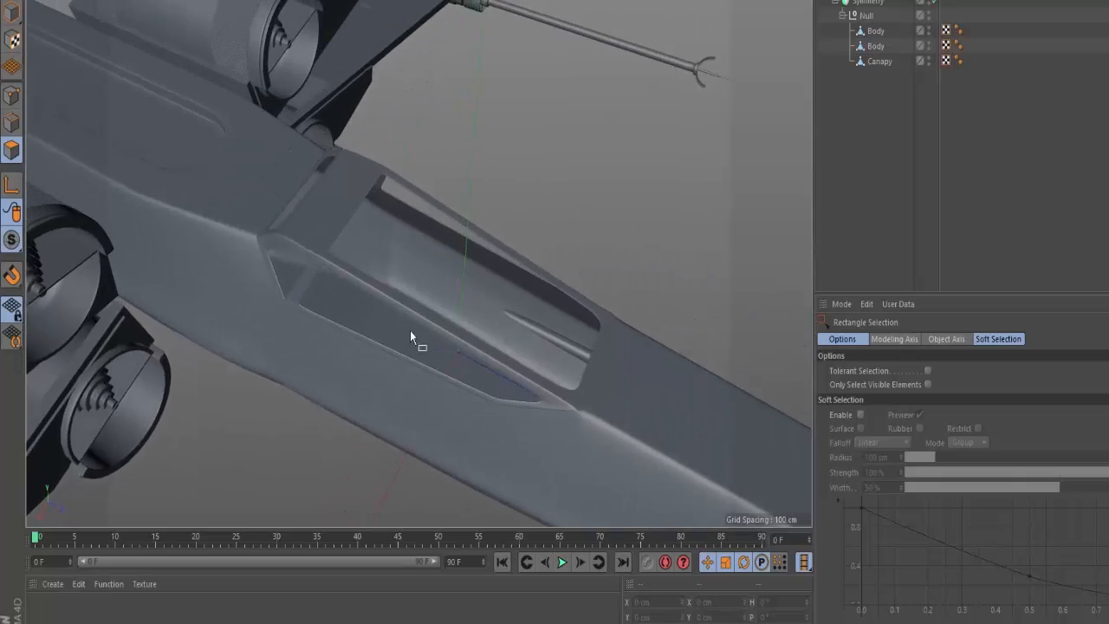
pyautogui.keyDown('alt'); pyautogui.moveTo(559, 399); pyautogui.dragTo(513, 395); pyautogui.keyUp('alt')
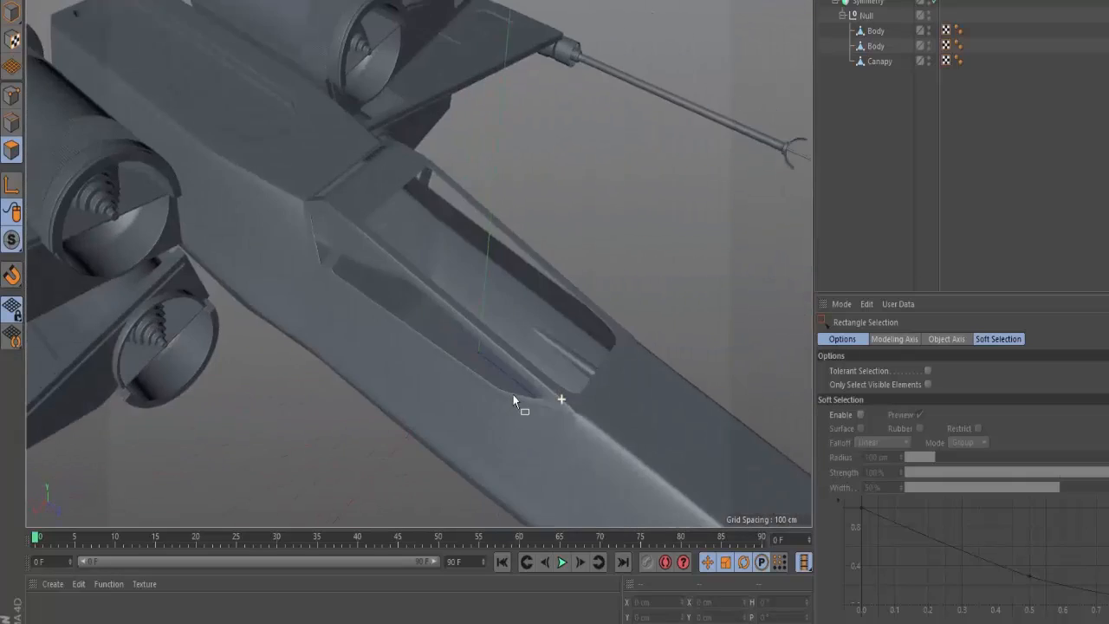
pyautogui.keyDown('alt'); pyautogui.moveTo(503, 382); pyautogui.dragTo(441, 395, button='right'); pyautogui.keyUp('alt')
pyautogui.keyDown('alt'); pyautogui.moveTo(441, 395); pyautogui.dragTo(826, 217); pyautogui.keyUp('alt')
pyautogui.keyDown('alt'); pyautogui.moveTo(456, 260); pyautogui.dragTo(434, 329); pyautogui.keyUp('alt')
pyautogui.keyDown('alt'); pyautogui.moveTo(473, 292); pyautogui.dragTo(596, 266, button='right'); pyautogui.keyUp('alt')
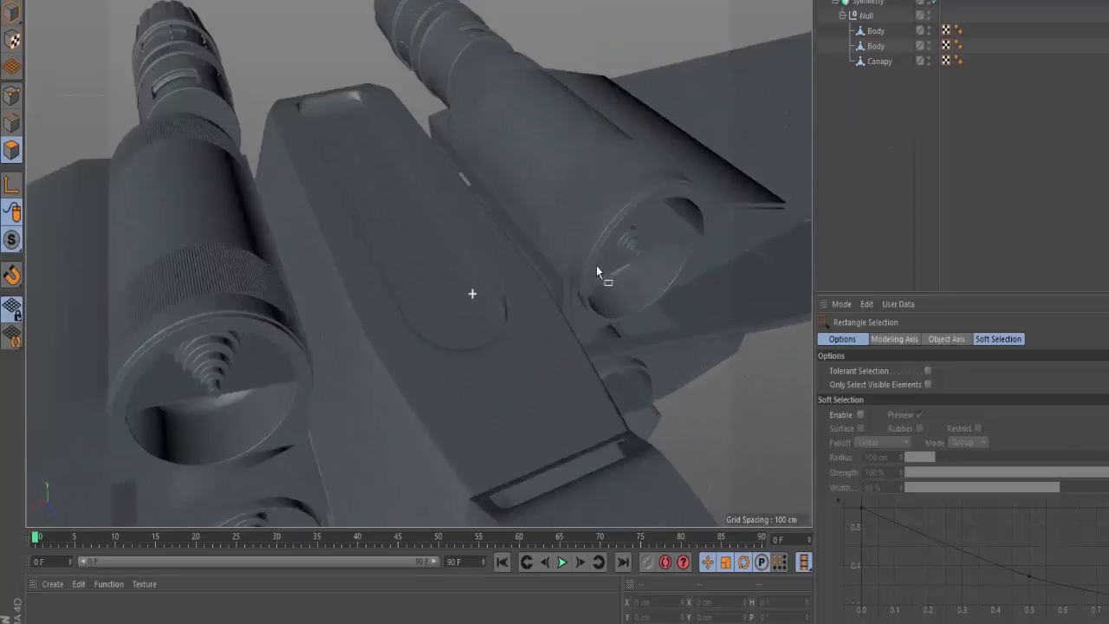
pyautogui.keyDown('alt'); pyautogui.moveTo(419, 250); pyautogui.dragTo(570, 259, button='right'); pyautogui.keyUp('alt')
pyautogui.moveTo(570, 259)
pyautogui.keyDown('alt'); pyautogui.mouseDown()
pyautogui.moveTo(544, 294)
pyautogui.moveTo(562, 277)
pyautogui.mouseUp(); pyautogui.keyUp('alt')
pyautogui.keyDown('alt'); pyautogui.moveTo(562, 277); pyautogui.dragTo(537, 329, button='right'); pyautogui.keyUp('alt')
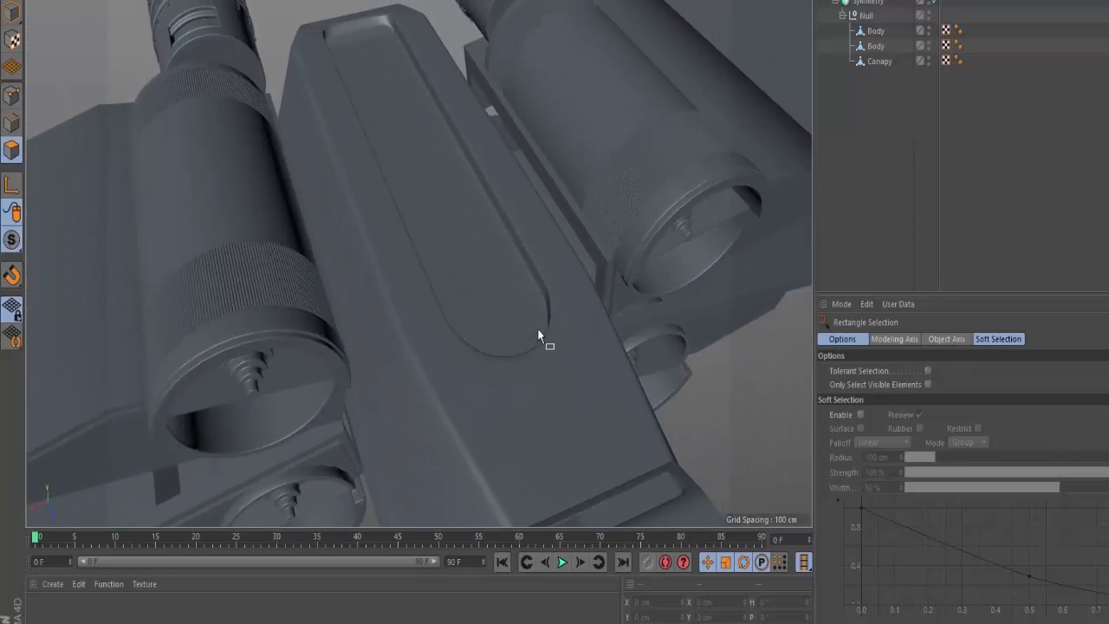
# Switch to the Billeder photo viewer and study the rear deck details closely in the X-Wing_Top.jpg reference.
pyautogui.hotkey('alt', 'Tab')
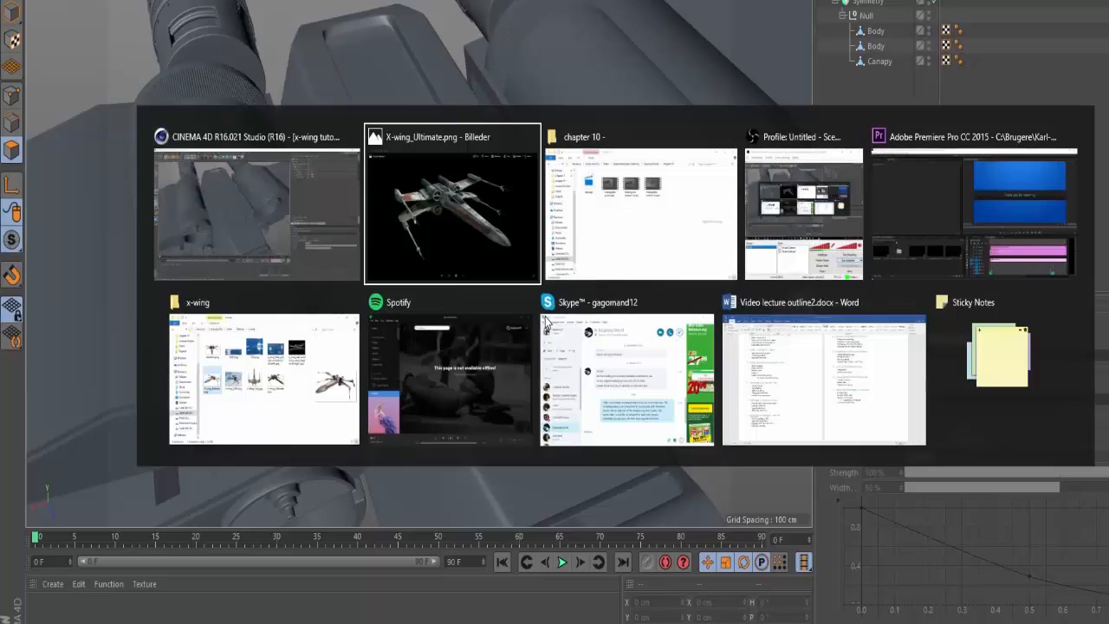
pyautogui.click(374, 126)
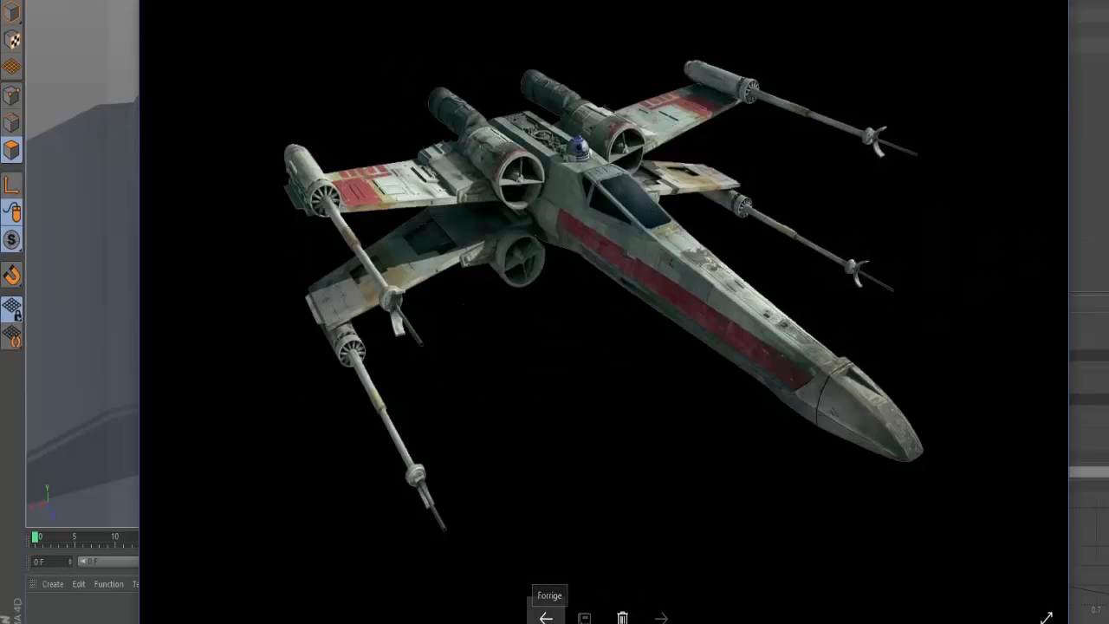
pyautogui.click(545, 617)
pyautogui.keyDown('ctrl'); pyautogui.scroll(5, 617, 490); pyautogui.keyUp('ctrl')
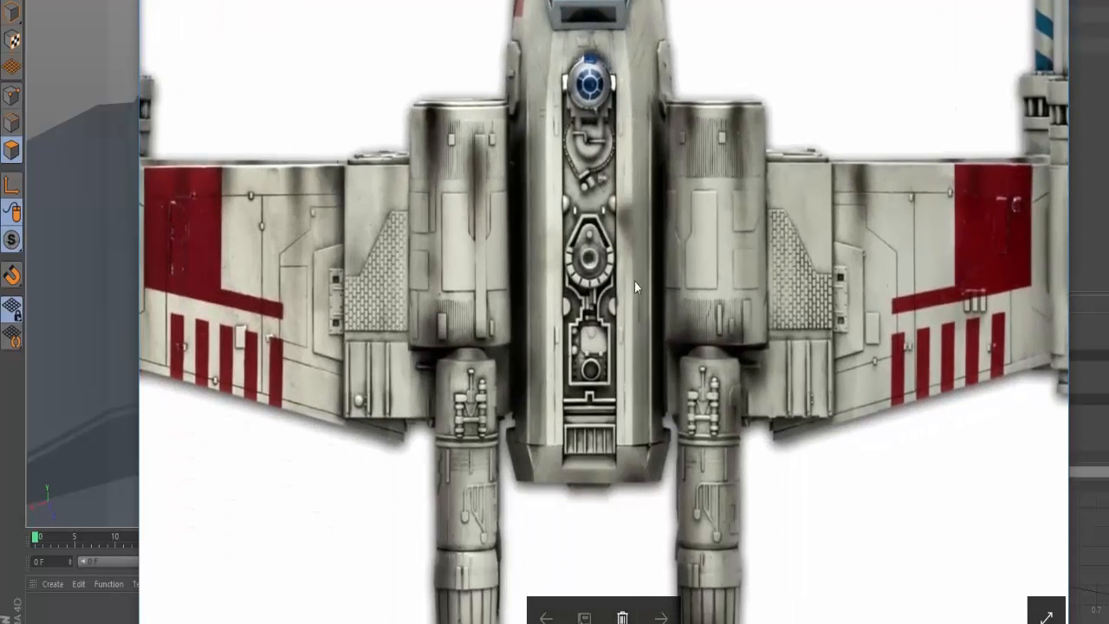
pyautogui.moveTo(634, 281); pyautogui.dragTo(635, 298)
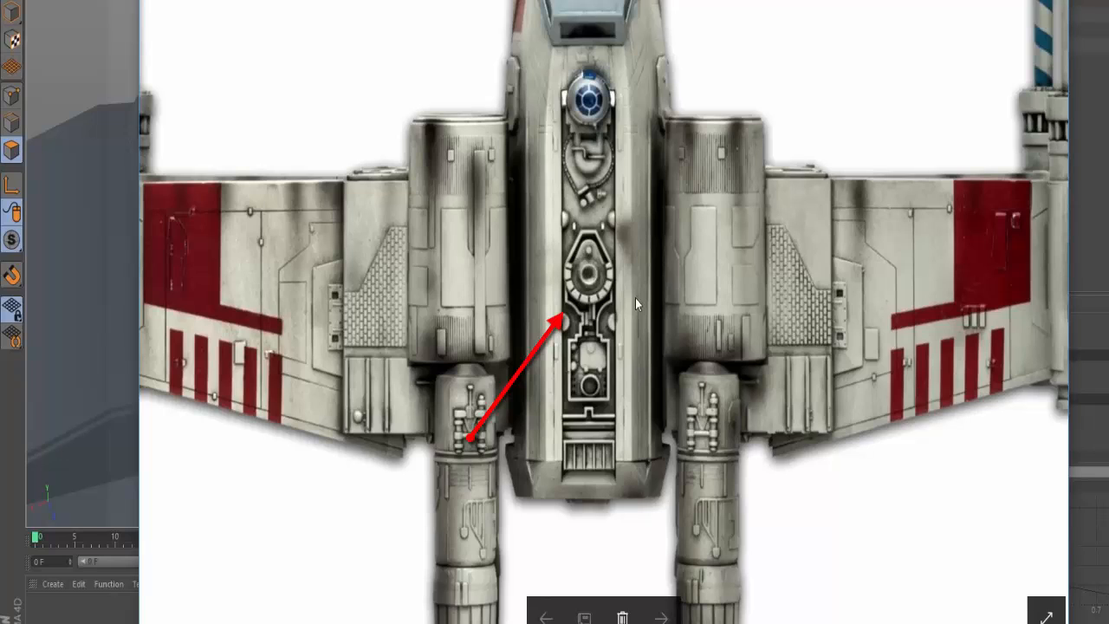
pyautogui.moveTo(658, 265); pyautogui.dragTo(641, 293)
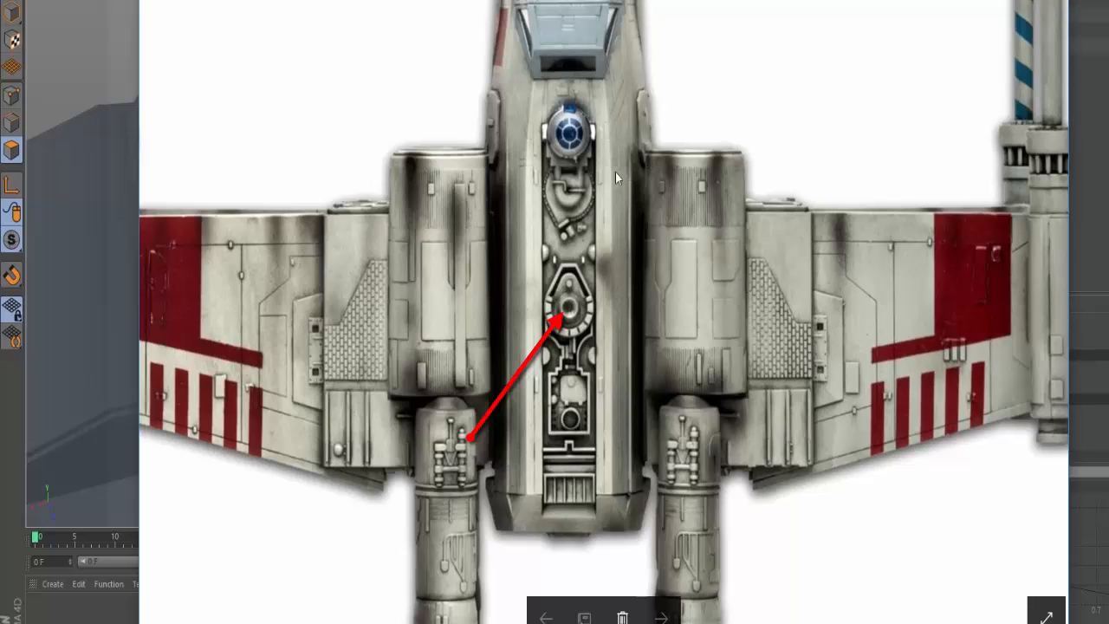
# Switch between Cinema 4D and the top-view reference to compare the fuselage recess with the details behind the cockpit.
pyautogui.hotkey('alt', 'Tab')
pyautogui.scroll(3, 540, 259)
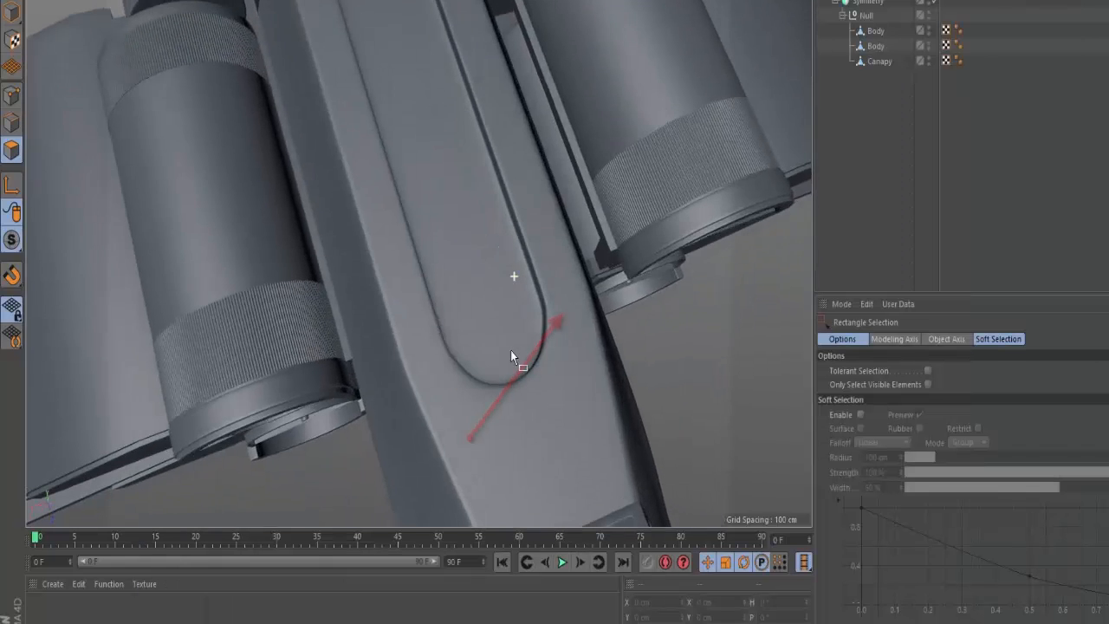
pyautogui.hotkey('alt', 'Tab')
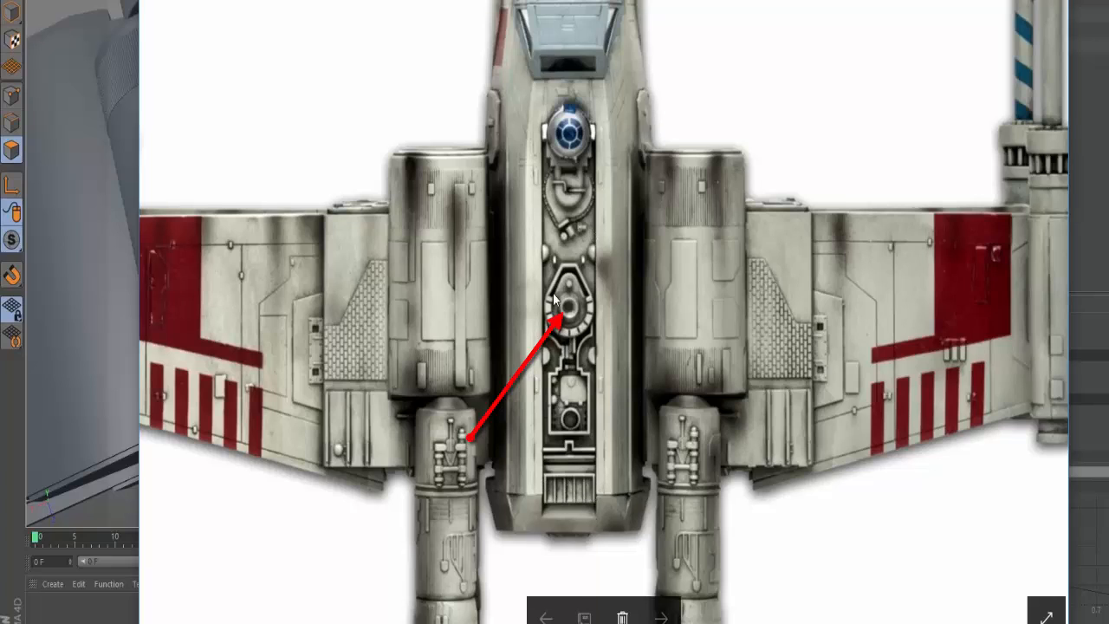
pyautogui.hotkey('alt', 'Tab')
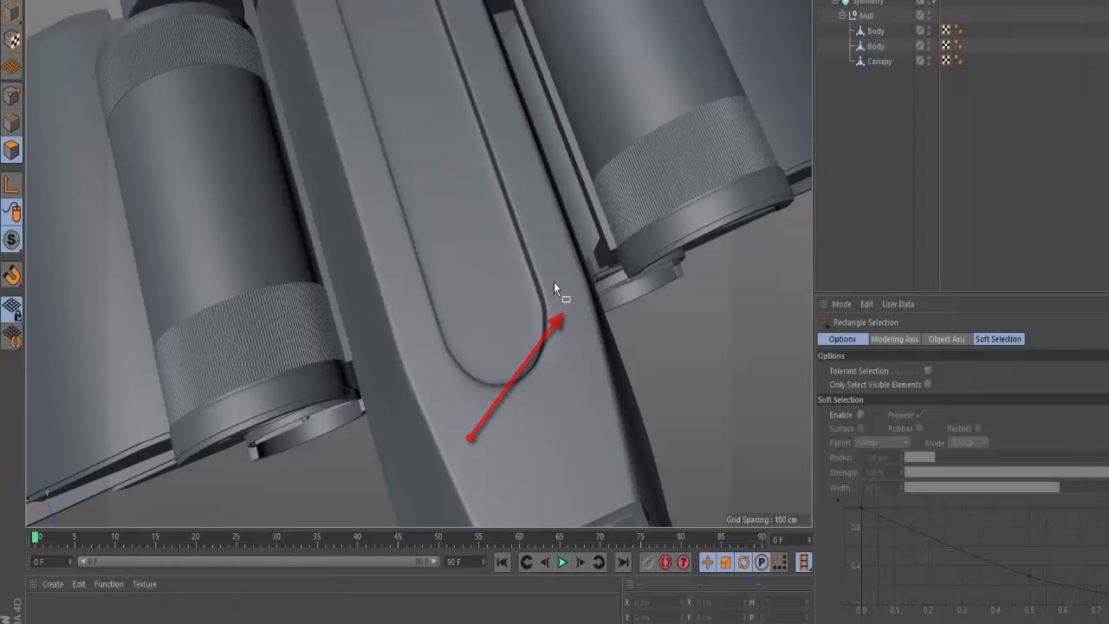
pyautogui.hotkey('alt', 'Tab')
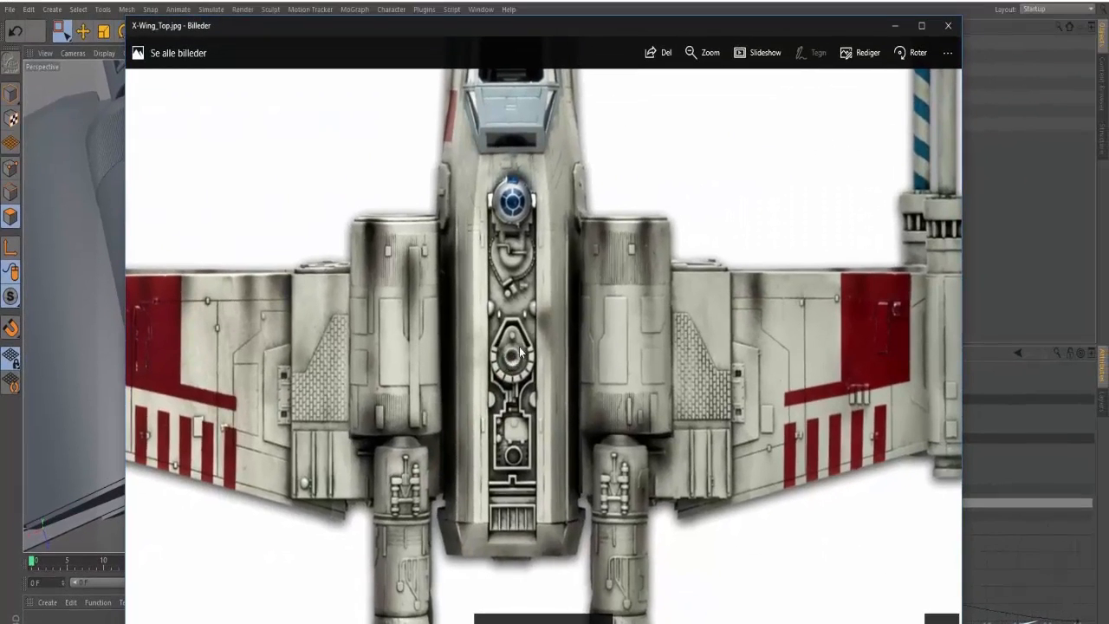
pyautogui.hotkey('alt', 'Tab')
# Add a Cylinder primitive and place it above the rear fuselage.
pyautogui.keyDown('alt'); pyautogui.moveTo(466, 281); pyautogui.dragTo(402, 324); pyautogui.keyUp('alt')
pyautogui.moveTo(331, 36); pyautogui.dragTo(551, 50)
pyautogui.keyDown('alt'); pyautogui.moveTo(530, 159); pyautogui.dragTo(416, 210, button='right'); pyautogui.keyUp('alt')
pyautogui.keyDown('alt'); pyautogui.moveTo(416, 211); pyautogui.dragTo(260, 203); pyautogui.keyUp('alt')
pyautogui.press('e')
pyautogui.press('t')
# Set the viewport display to Gouraud Shading (Lines) with Isoparms.
pyautogui.click(104, 54)
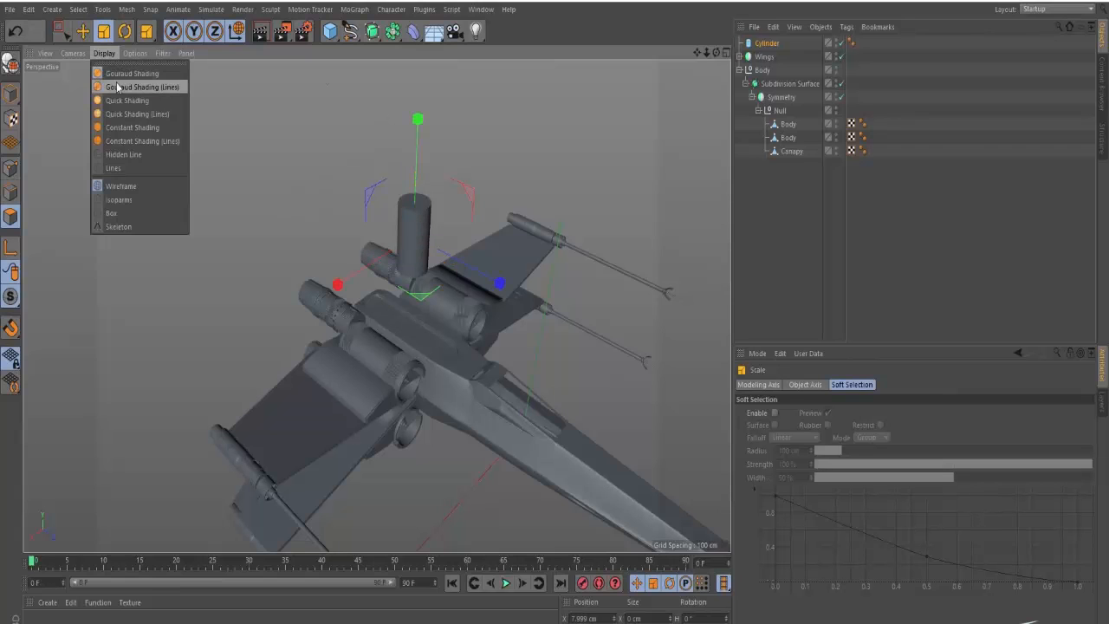
pyautogui.click(130, 77)
pyautogui.scroll(6, 521, 188)
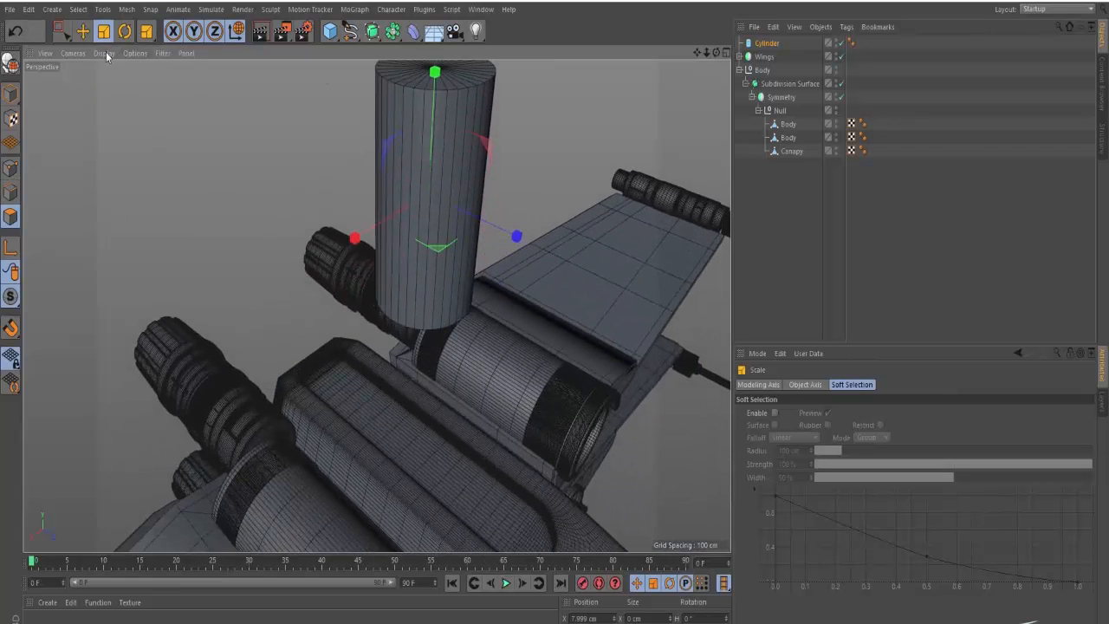
pyautogui.click(104, 54)
pyautogui.click(121, 187)
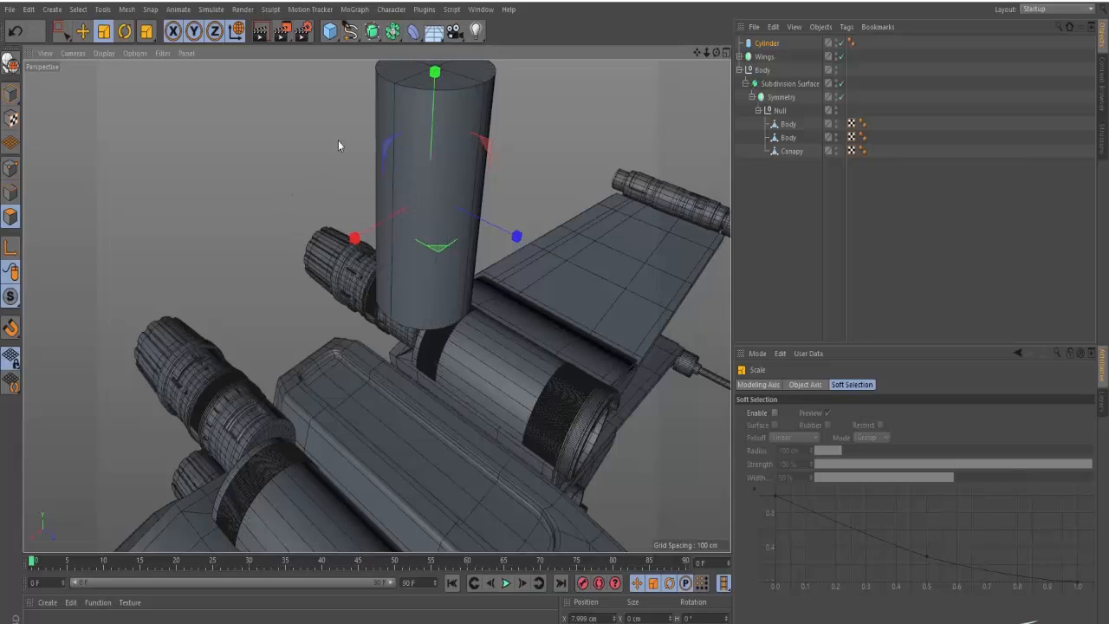
# Scale the cylinder down to about 15.5 cm radius and 62 cm height, and set its rotation segments to 16.
pyautogui.moveTo(445, 88); pyautogui.dragTo(433, 130)
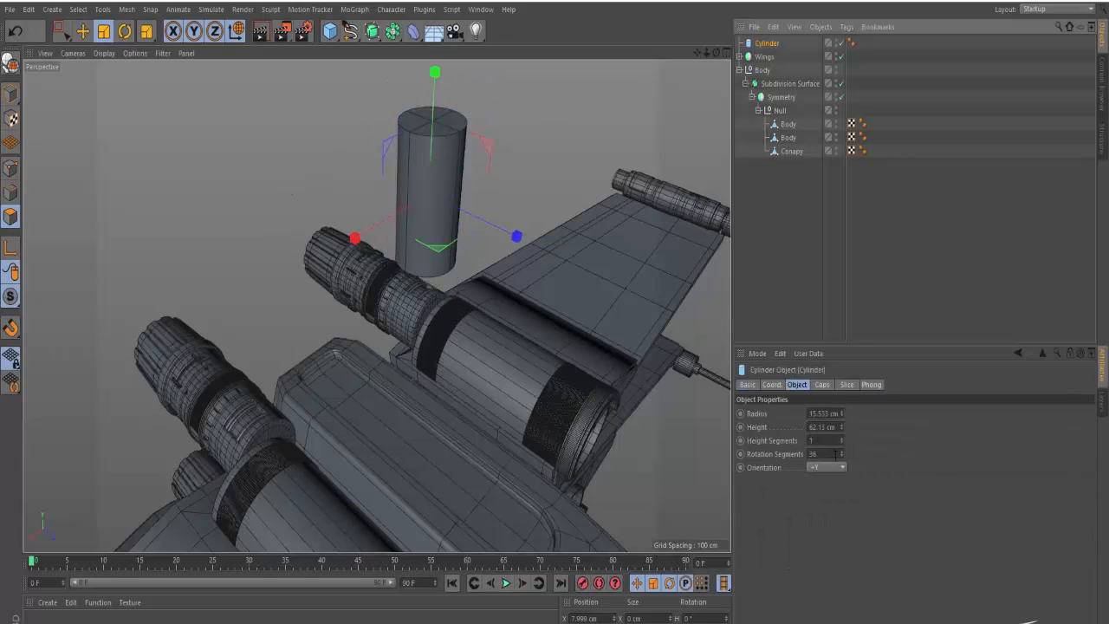
pyautogui.moveTo(835, 454); pyautogui.dragTo(731, 411)
pyautogui.write('16')
pyautogui.press('Return')
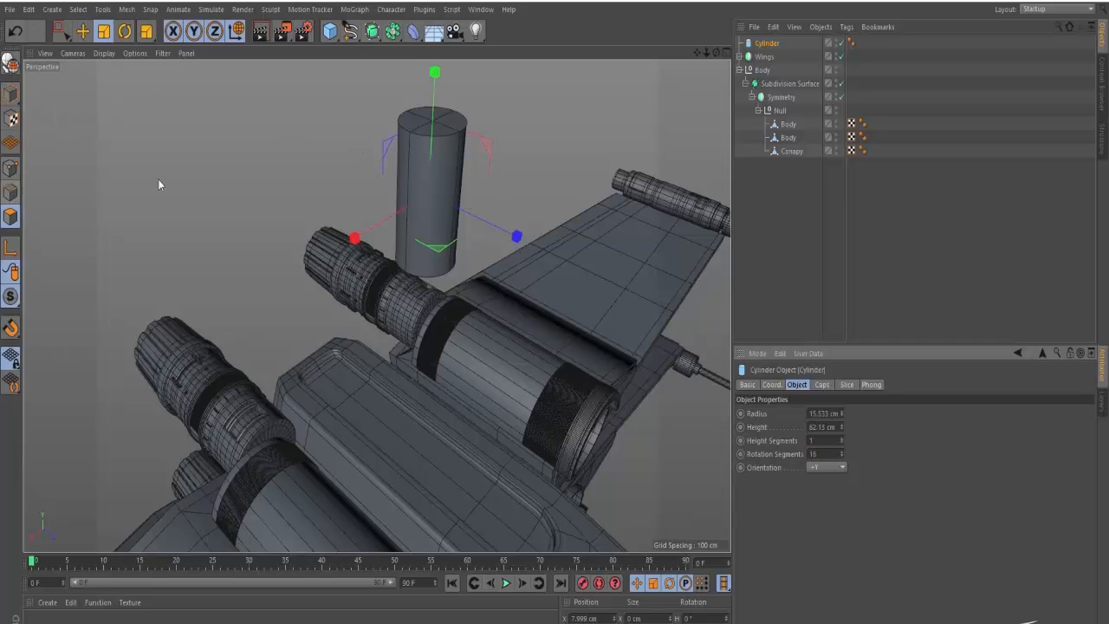
# Lower the cylinder vertically onto the fuselage's rear deck.
pyautogui.press('e')
pyautogui.moveTo(436, 75); pyautogui.dragTo(428, 208)
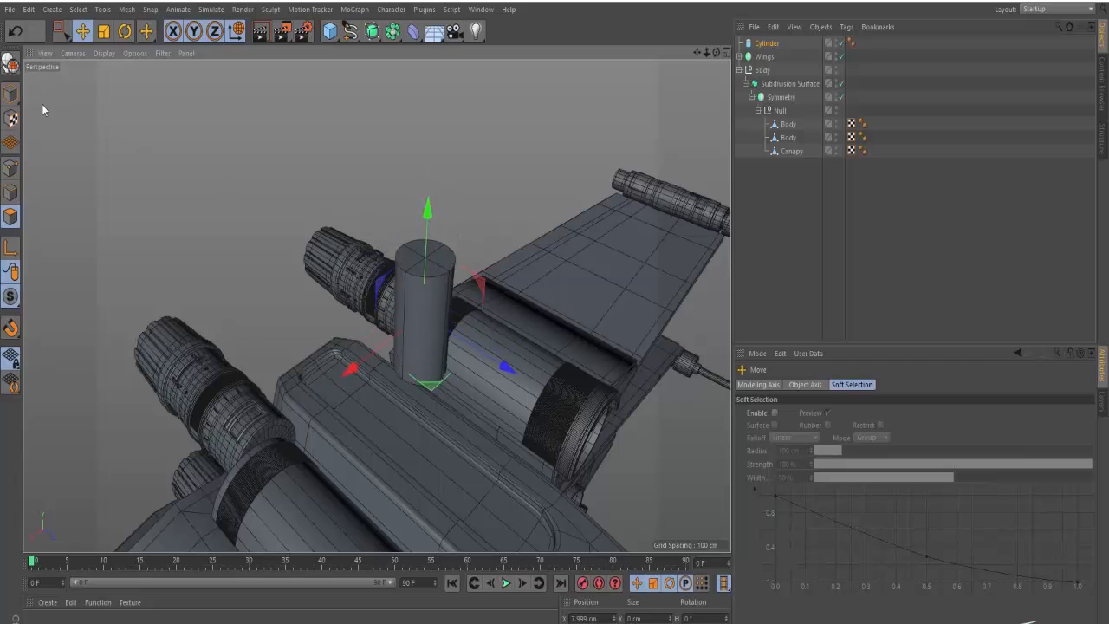
# Flatten the cylinder to a height of about 5.55 cm and set its rotation segments to 12.
pyautogui.moveTo(427, 259); pyautogui.dragTo(431, 313)
pyautogui.hotkey('alt', 'Tab')
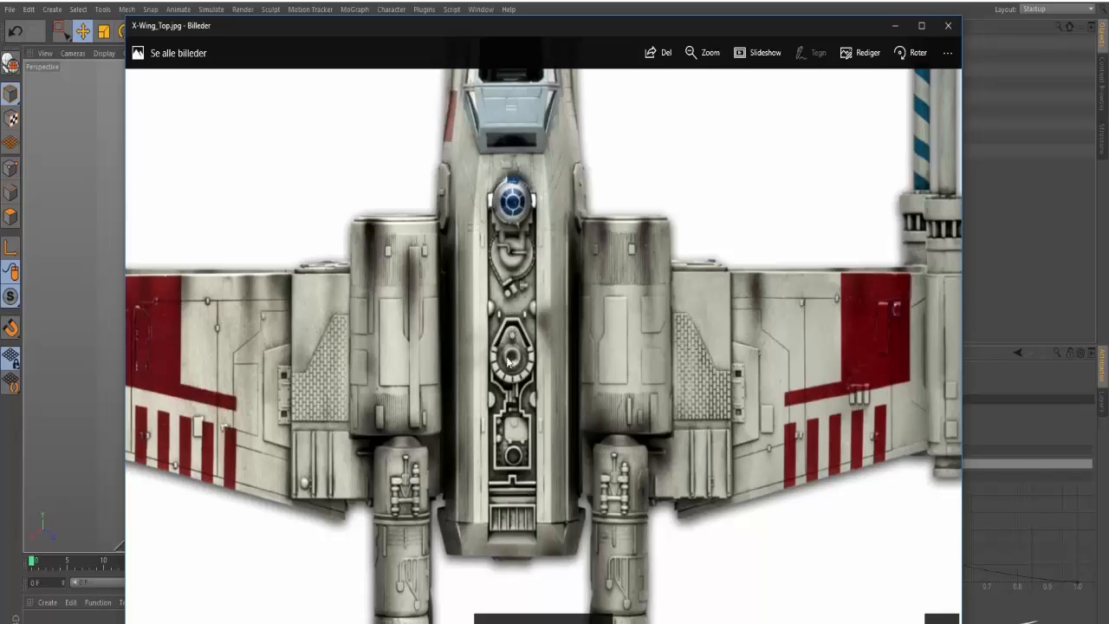
pyautogui.hotkey('alt', 'Tab')
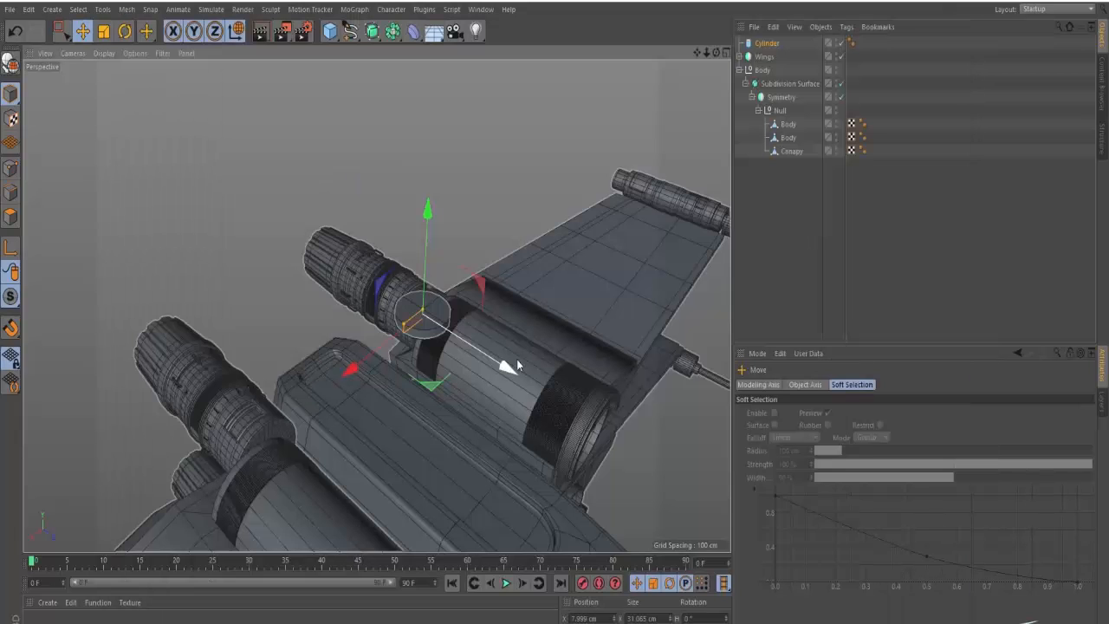
pyautogui.click(766, 43)
pyautogui.click(825, 454)
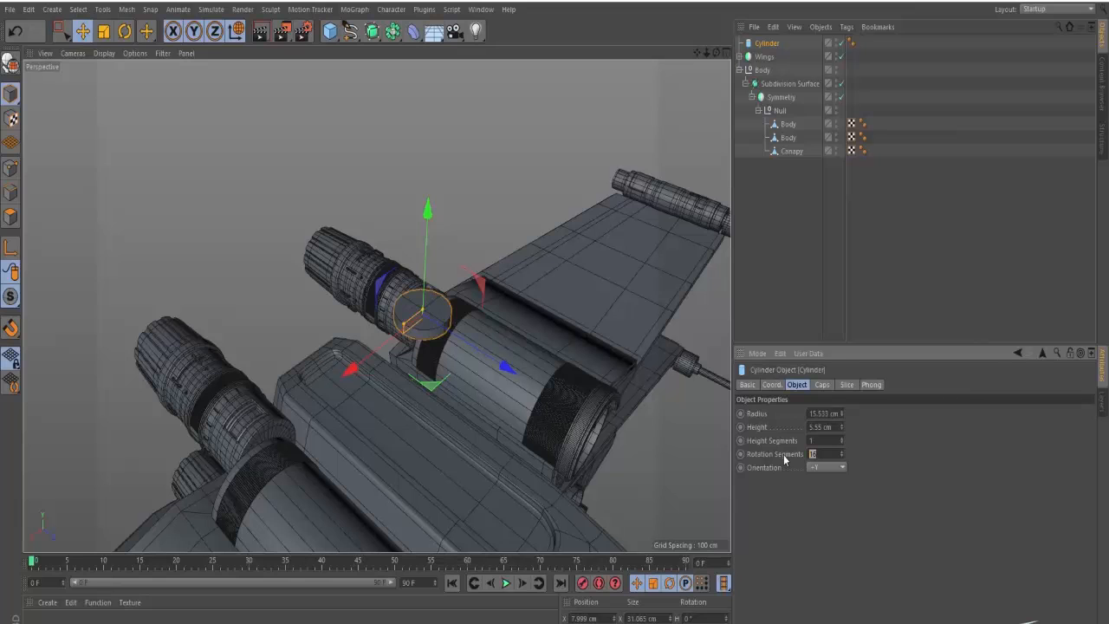
pyautogui.scroll(4, 440, 309)
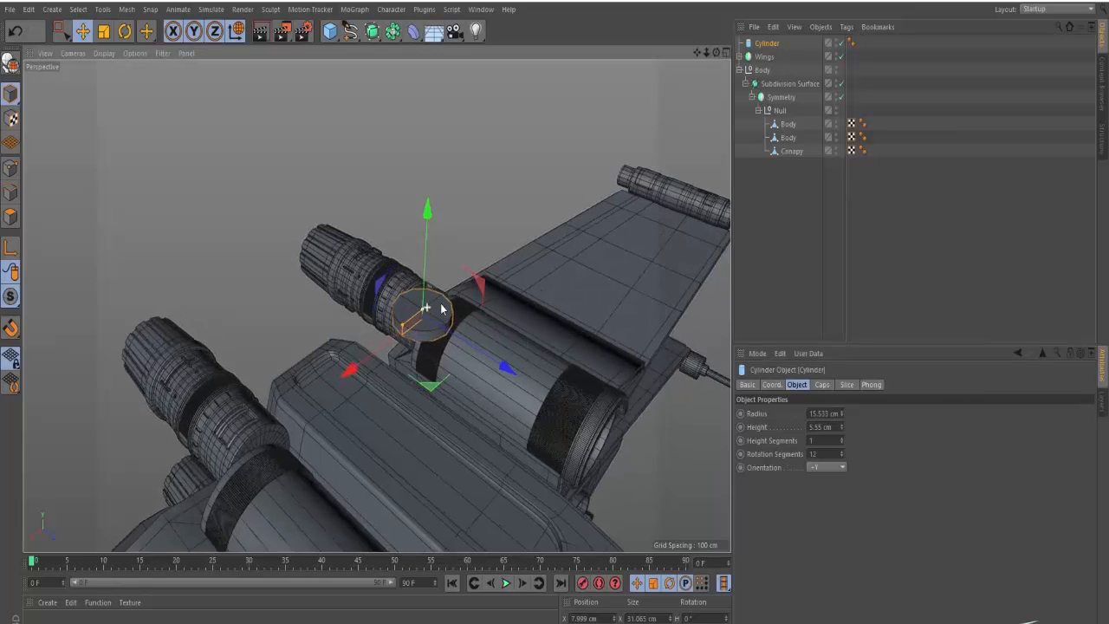
# Lower the flattened cylinder onto the fuselage's rear deck and convert it to an editable polygon object.
pyautogui.keyDown('alt'); pyautogui.moveTo(442, 308); pyautogui.dragTo(484, 184); pyautogui.keyUp('alt')
pyautogui.moveTo(459, 111); pyautogui.dragTo(435, 359)
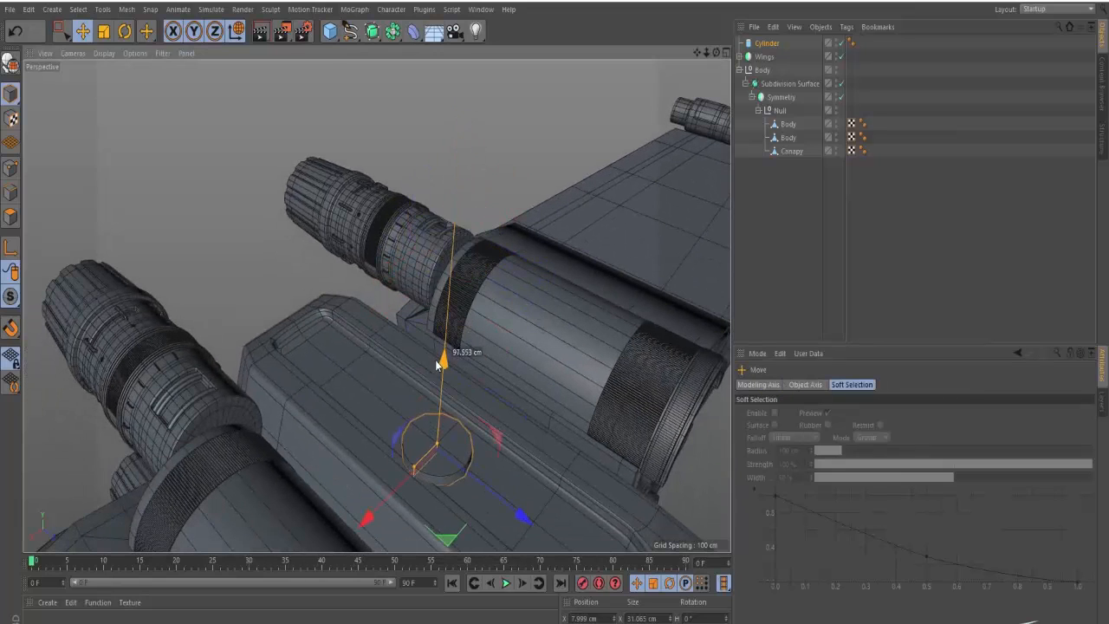
pyautogui.press('c')
pyautogui.keyDown('alt'); pyautogui.moveTo(442, 462); pyautogui.dragTo(367, 485); pyautogui.keyUp('alt')
pyautogui.keyDown('alt'); pyautogui.moveTo(463, 456); pyautogui.dragTo(539, 424, button='right'); pyautogui.keyUp('alt')
pyautogui.keyDown('alt'); pyautogui.moveTo(376, 307); pyautogui.dragTo(468, 390); pyautogui.keyUp('alt')
pyautogui.click(10, 217)
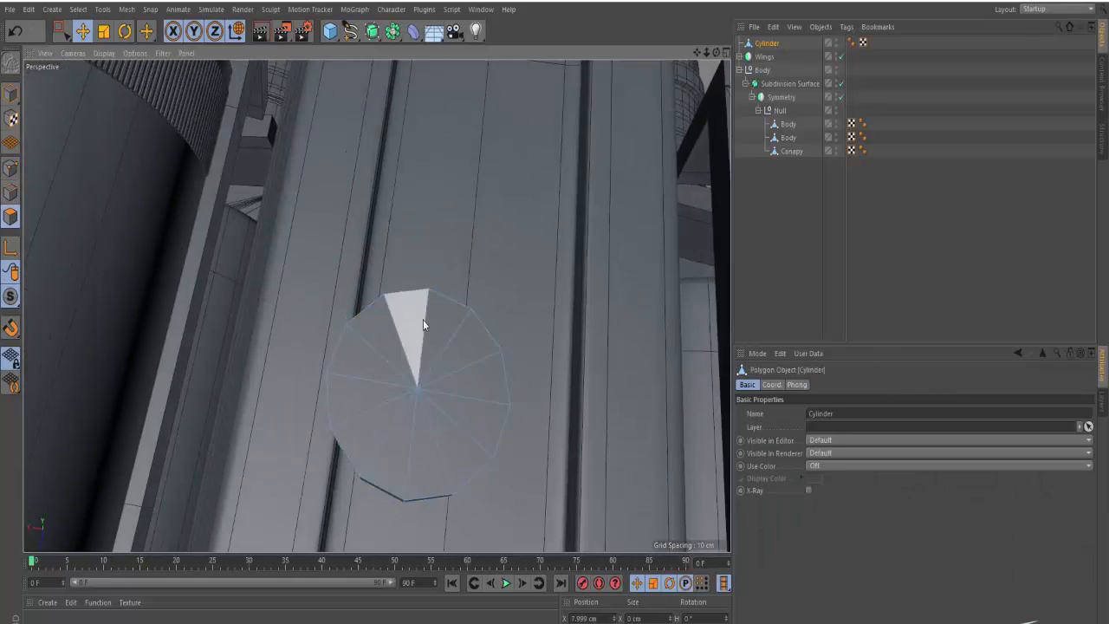
pyautogui.keyDown('alt'); pyautogui.moveTo(423, 320); pyautogui.dragTo(75, 289); pyautogui.keyUp('alt')
pyautogui.click(393, 400)
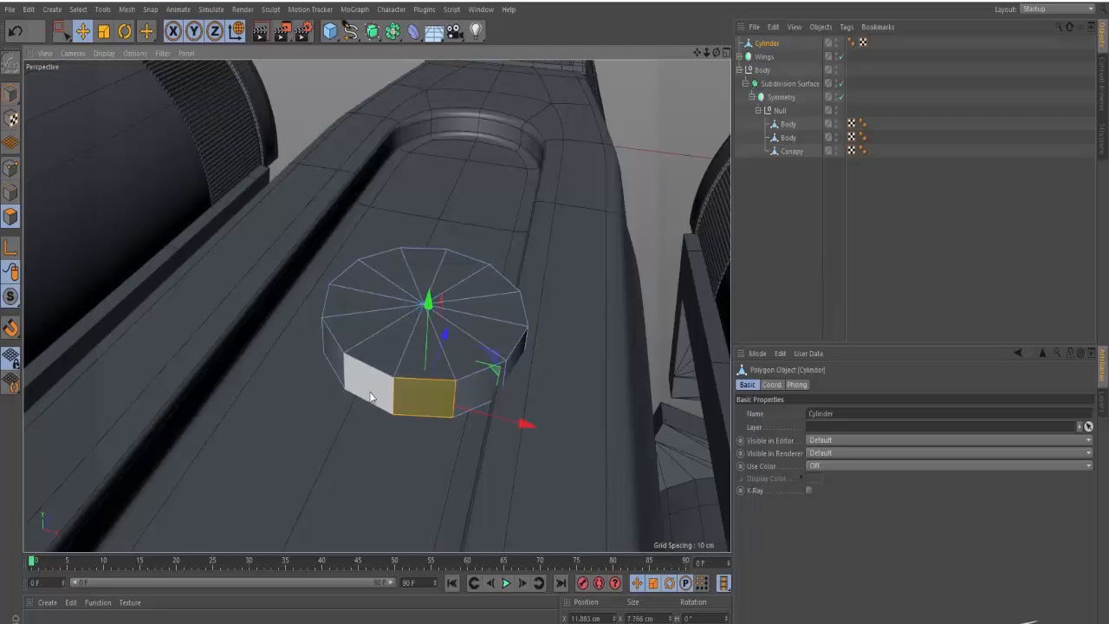
pyautogui.keyDown('alt'); pyautogui.moveTo(393, 400); pyautogui.dragTo(599, 201); pyautogui.keyUp('alt')
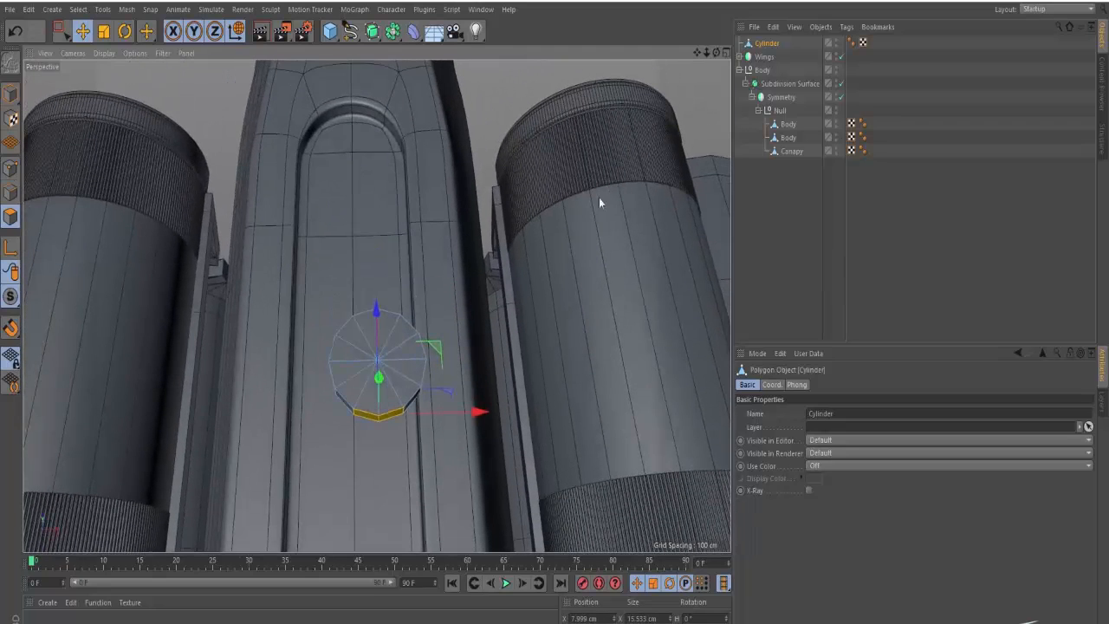
# Center the whole cylinder on the fuselage by setting its X position to 0 cm.
pyautogui.click(13, 97)
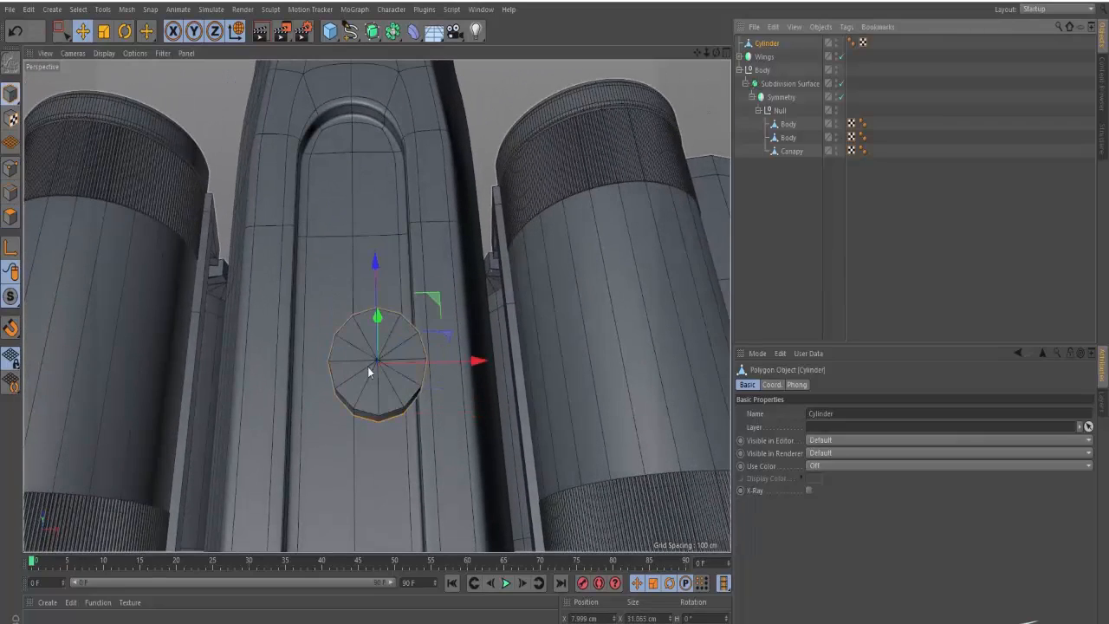
pyautogui.press('e')
pyautogui.doubleClick(595, 619)
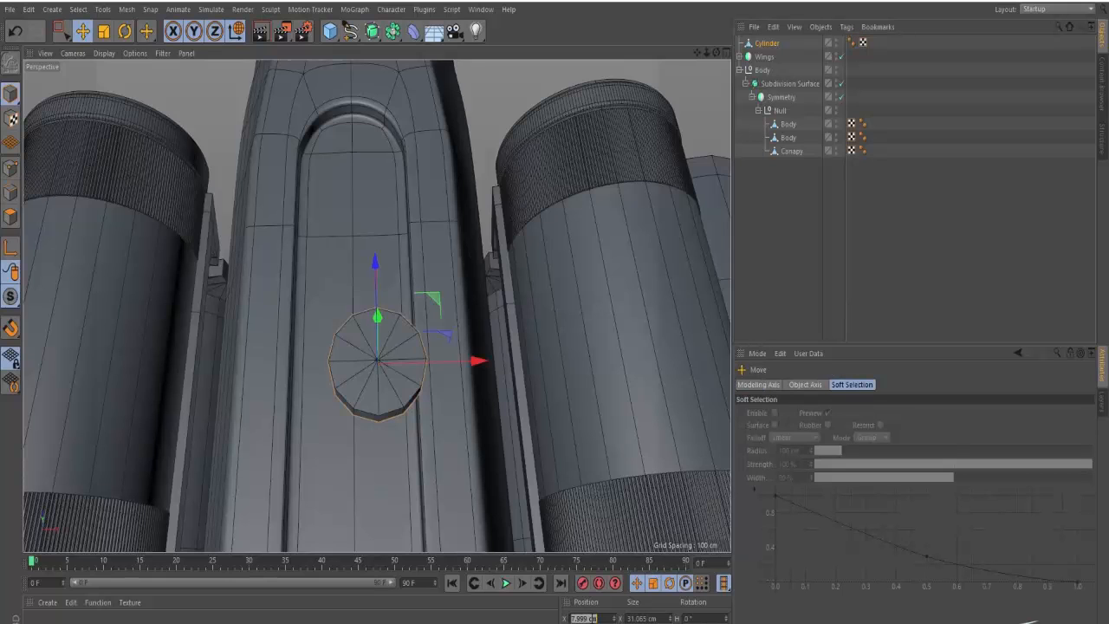
pyautogui.write('0')
pyautogui.press('Return')
pyautogui.click(766, 43)
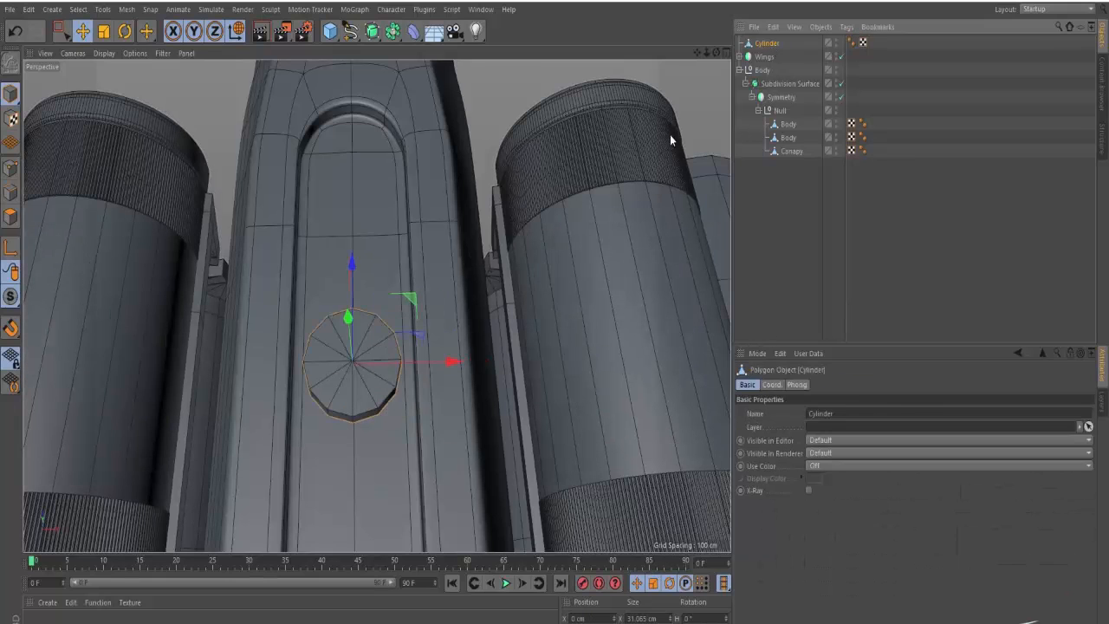
# Scale the cylinder down uniformly to about 25 cm wide so it fits inside the deck recess.
pyautogui.keyDown('alt'); pyautogui.moveTo(356, 360); pyautogui.dragTo(338, 364, button='right'); pyautogui.keyUp('alt')
pyautogui.keyDown('alt'); pyautogui.moveTo(357, 360); pyautogui.dragTo(373, 291, button='middle'); pyautogui.keyUp('alt')
pyautogui.keyDown('alt'); pyautogui.moveTo(377, 289); pyautogui.dragTo(662, 275); pyautogui.keyUp('alt')
pyautogui.keyDown('alt'); pyautogui.moveTo(377, 289); pyautogui.dragTo(546, 206, button='right'); pyautogui.keyUp('alt')
pyautogui.press('t')
pyautogui.moveTo(557, 203); pyautogui.dragTo(366, 238)
pyautogui.keyDown('alt'); pyautogui.moveTo(374, 285); pyautogui.dragTo(414, 305); pyautogui.keyUp('alt')
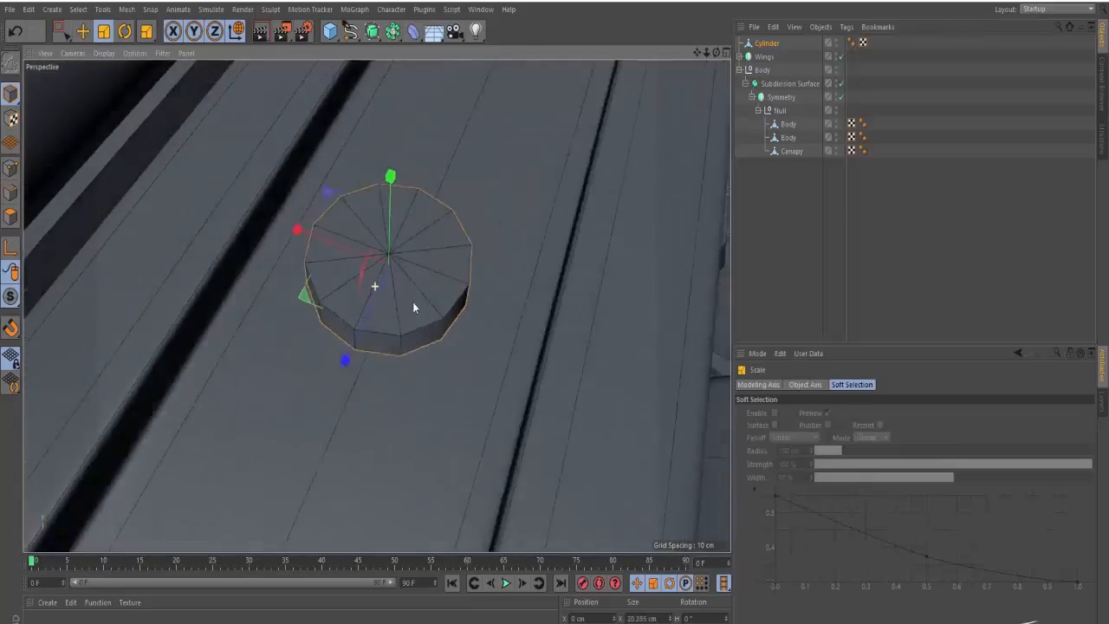
pyautogui.keyDown('alt'); pyautogui.moveTo(408, 311); pyautogui.dragTo(286, 325, button='right'); pyautogui.keyUp('alt')
pyautogui.keyDown('alt'); pyautogui.moveTo(377, 306); pyautogui.dragTo(368, 373); pyautogui.keyUp('alt')
# Check the top-view reference and try to pull the cylinder's two cockpit-facing side polygons outward along the deck.
pyautogui.hotkey('alt', 'Tab')
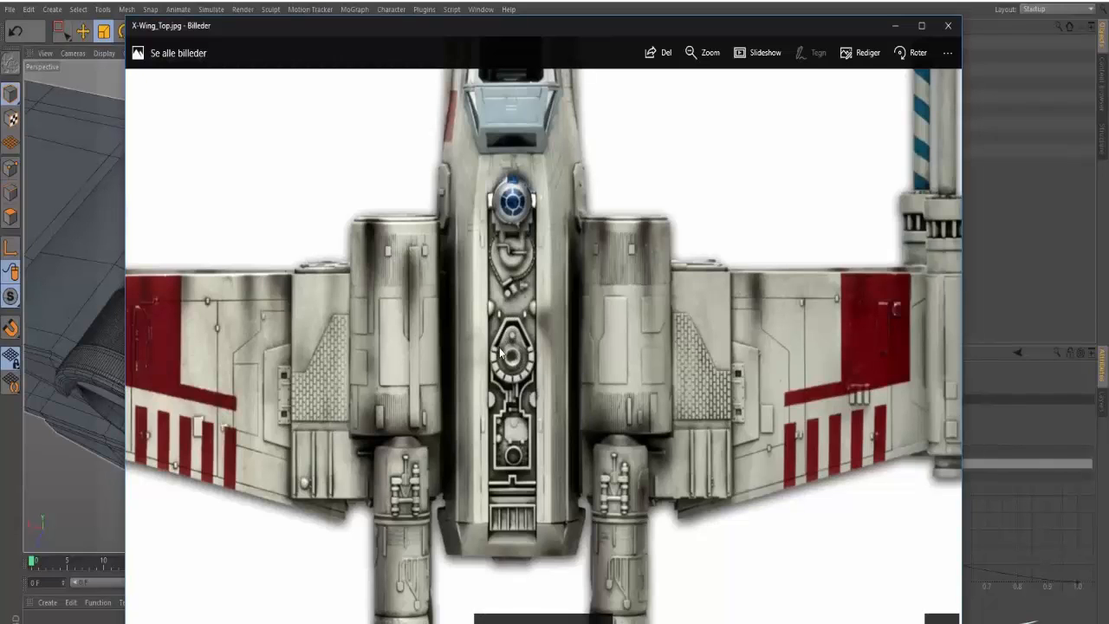
pyautogui.hotkey('alt', 'Tab')
pyautogui.keyDown('alt'); pyautogui.moveTo(407, 330); pyautogui.dragTo(429, 290); pyautogui.keyUp('alt')
pyautogui.keyDown('alt'); pyautogui.moveTo(400, 347); pyautogui.dragTo(470, 309, button='right'); pyautogui.keyUp('alt')
pyautogui.click(11, 217)
pyautogui.click(371, 339)
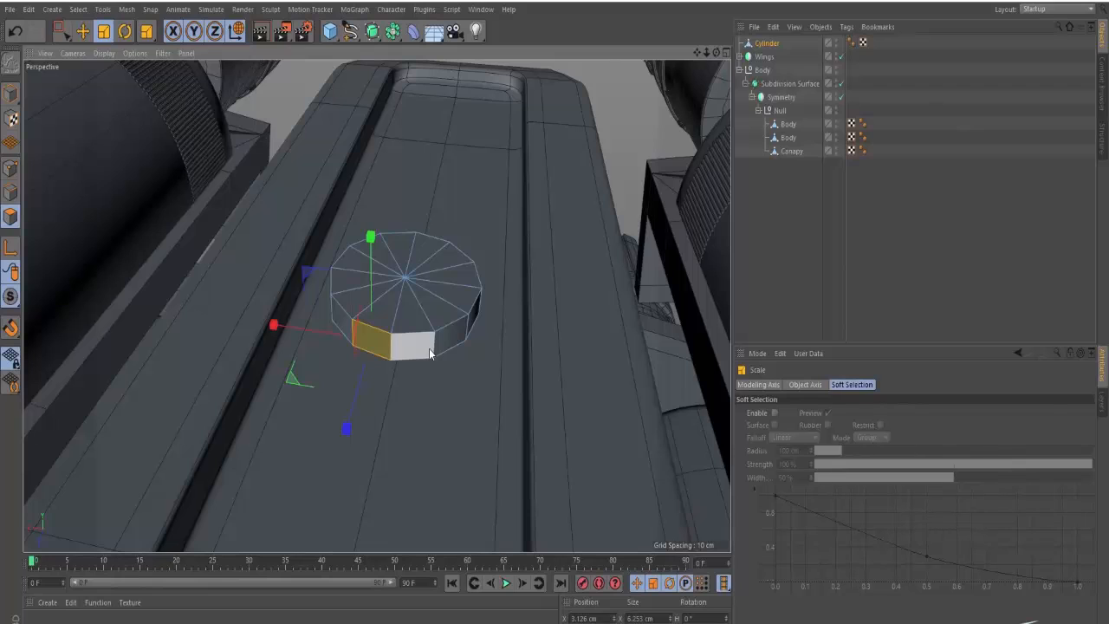
pyautogui.click(427, 348)
pyautogui.keyDown('shift'); pyautogui.click(378, 351); pyautogui.keyUp('shift')
pyautogui.press('e')
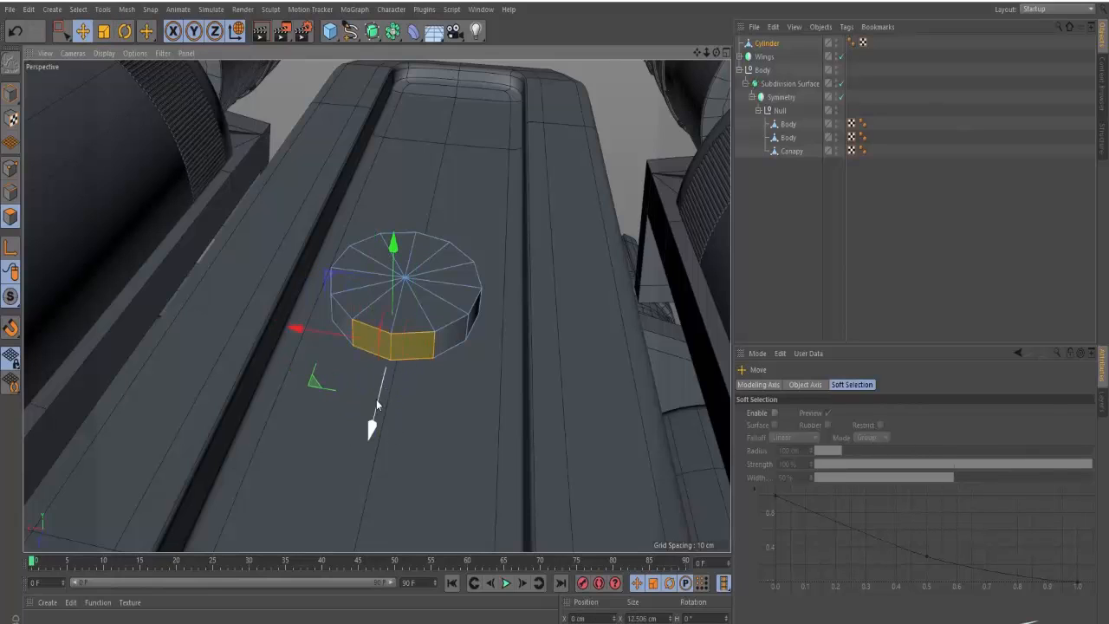
pyautogui.moveTo(371, 422); pyautogui.dragTo(362, 472)
pyautogui.hotkey('ctrl', 'z')
pyautogui.click(418, 415)
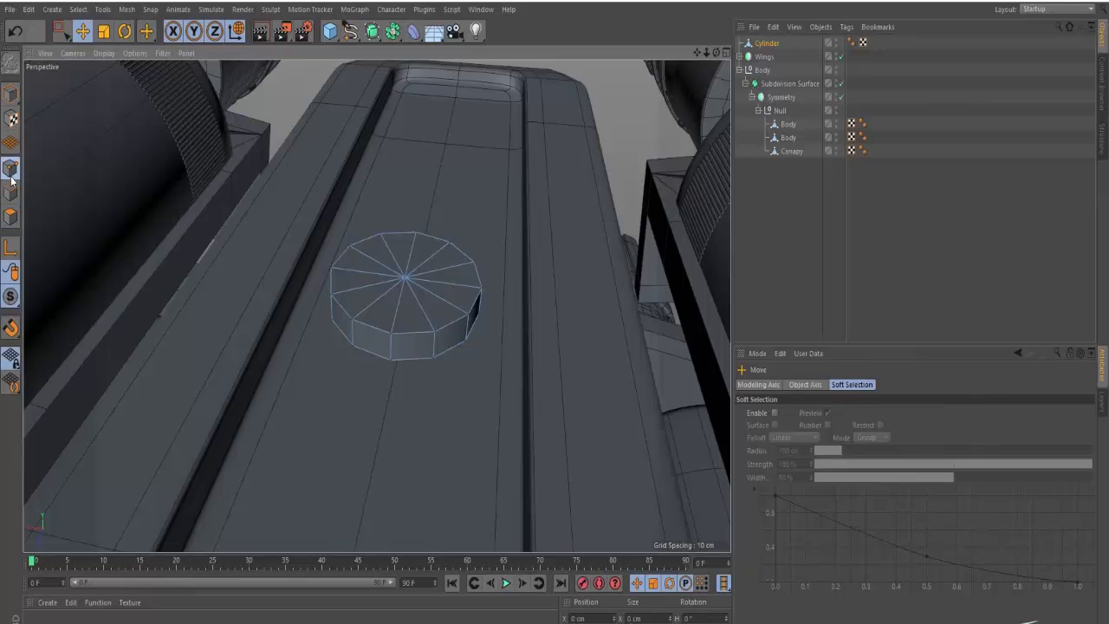
# Try to stretch the disc into a pointed shape by moving and scaling its two cockpit-facing side polygons.
pyautogui.click(376, 345)
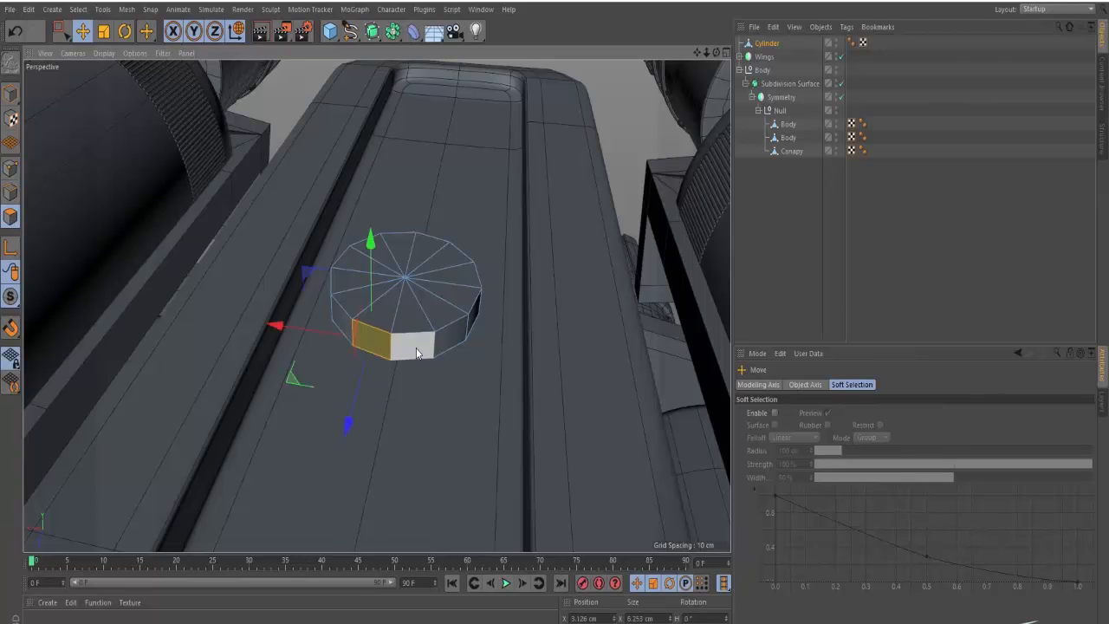
pyautogui.keyDown('shift'); pyautogui.click(416, 348); pyautogui.keyUp('shift')
pyautogui.moveTo(376, 425); pyautogui.dragTo(343, 551)
pyautogui.press('t')
pyautogui.press('e')
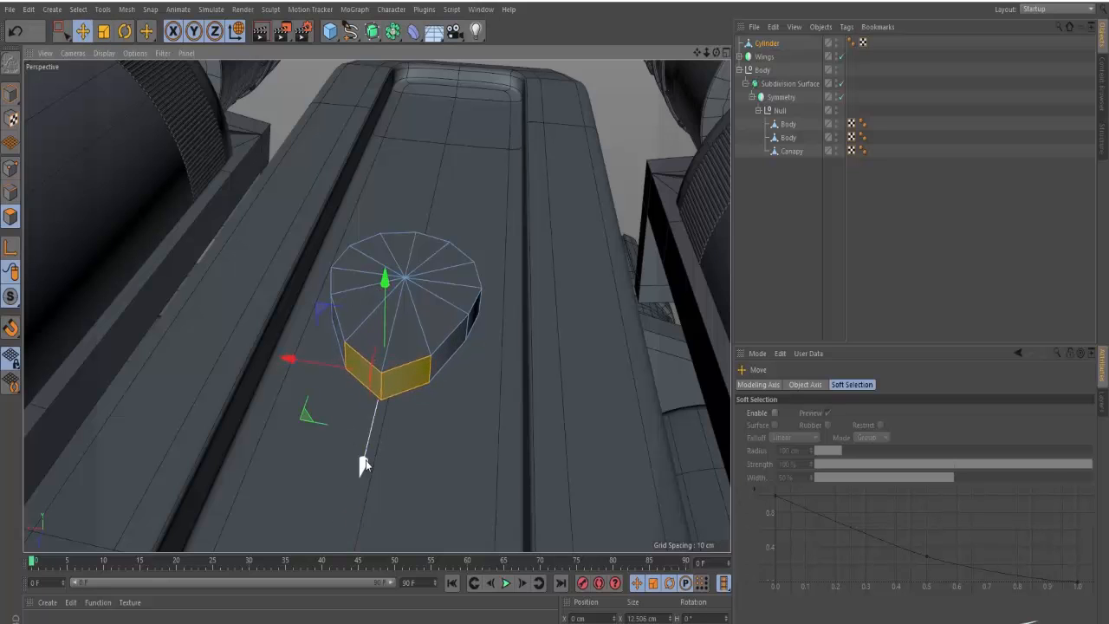
pyautogui.moveTo(366, 460); pyautogui.dragTo(370, 460)
pyautogui.keyDown('alt'); pyautogui.moveTo(452, 335); pyautogui.dragTo(455, 337); pyautogui.keyUp('alt')
pyautogui.hotkey('ctrl', 'z')
pyautogui.hotkey('ctrl', 'z')
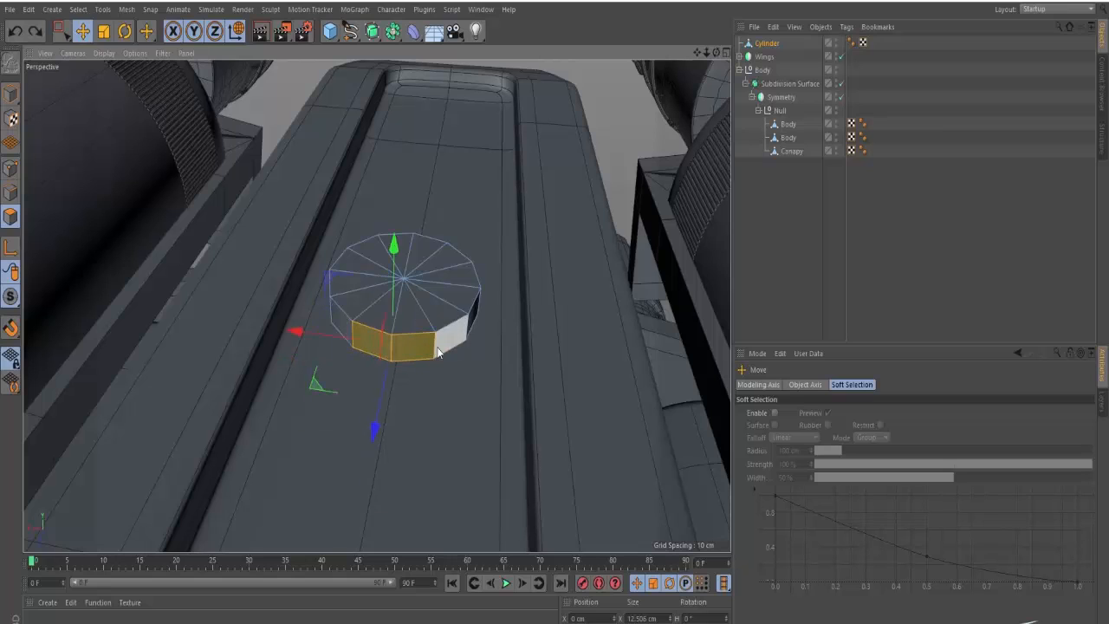
# Try to extend the disc toward the cockpit with four adjacent side polygons, compare it with the reference, and undo the change.
pyautogui.keyDown('shift'); pyautogui.click(442, 350); pyautogui.keyUp('shift')
pyautogui.keyDown('shift'); pyautogui.click(345, 341); pyautogui.keyUp('shift')
pyautogui.moveTo(375, 374); pyautogui.dragTo(338, 520)
pyautogui.press('t')
pyautogui.press('e')
pyautogui.moveTo(363, 477); pyautogui.dragTo(365, 470)
pyautogui.keyDown('alt'); pyautogui.moveTo(414, 317); pyautogui.dragTo(368, 361); pyautogui.keyUp('alt')
pyautogui.hotkey('alt', 'Tab')
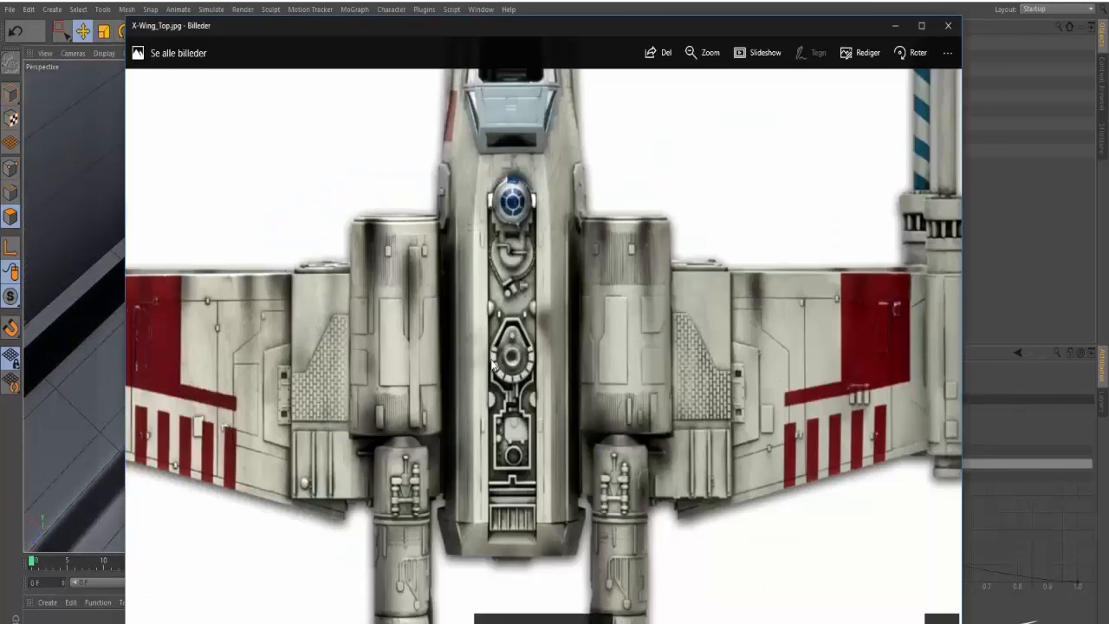
pyautogui.hotkey('alt', 'Tab')
pyautogui.hotkey('ctrl', 'z')
pyautogui.hotkey('ctrl', 'z')
pyautogui.hotkey('ctrl', 'z')
pyautogui.hotkey('ctrl', 'z')
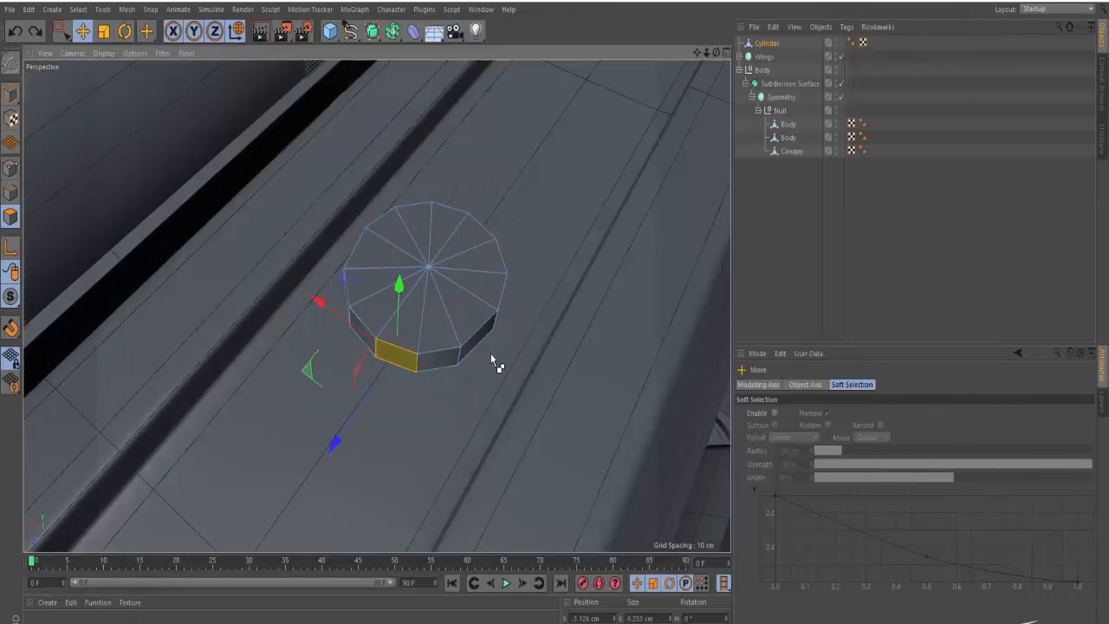
# Try to inset the disc's top cap with Extrude Inner at an offset of 5.32 cm.
pyautogui.press('u')
pyautogui.press('l')
pyautogui.click(430, 301)
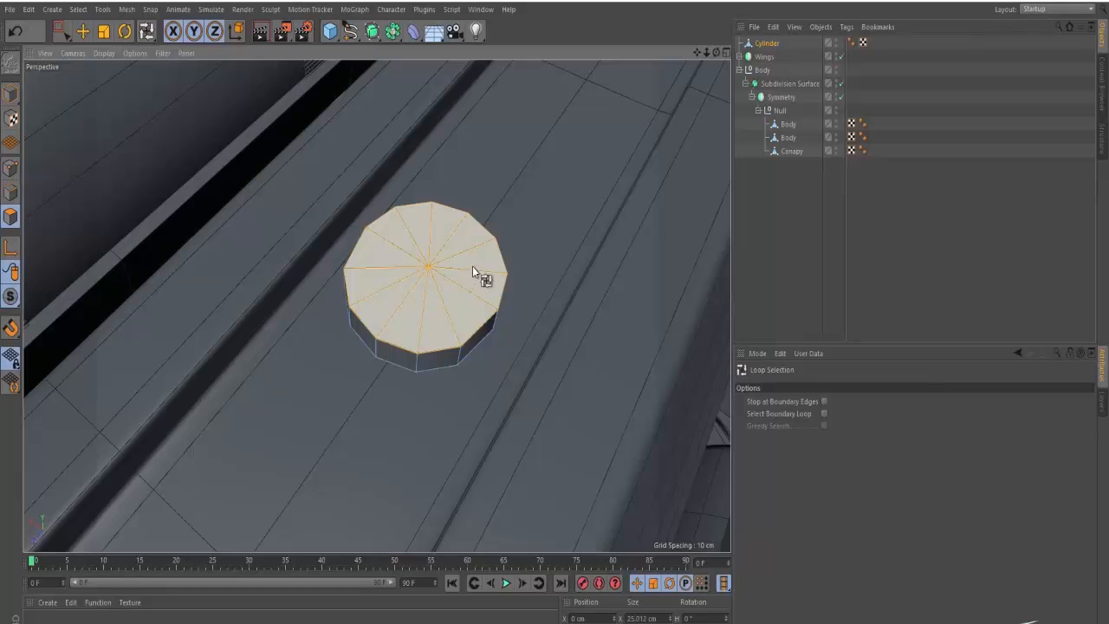
pyautogui.press('i')
pyautogui.moveTo(472, 266); pyautogui.dragTo(430, 266)
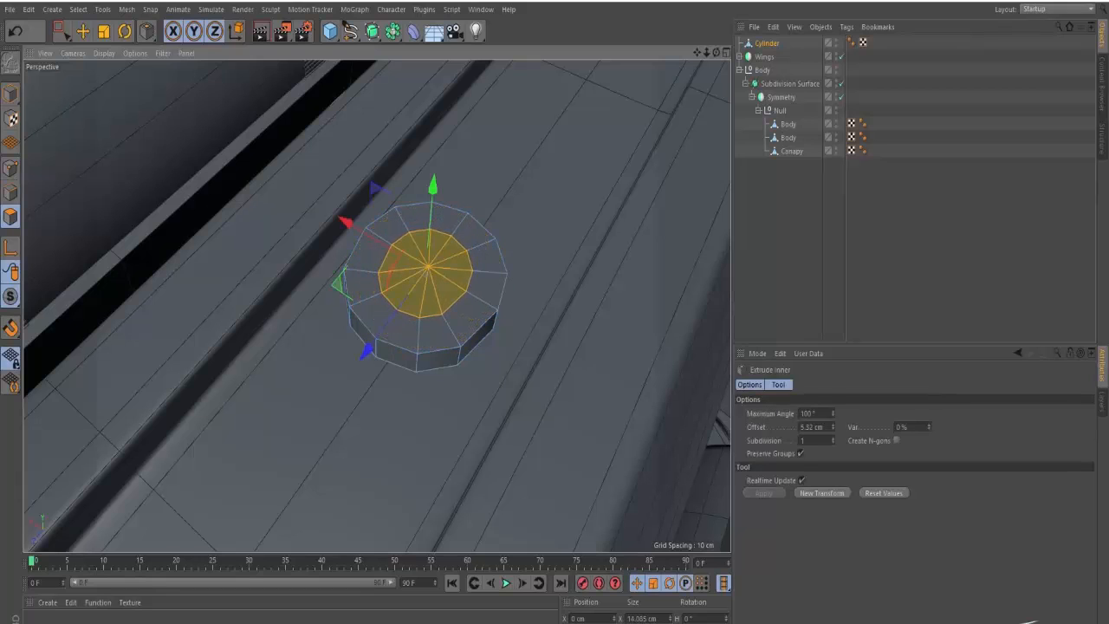
pyautogui.hotkey('ctrl', 'z')
pyautogui.hotkey('ctrl', 'z')
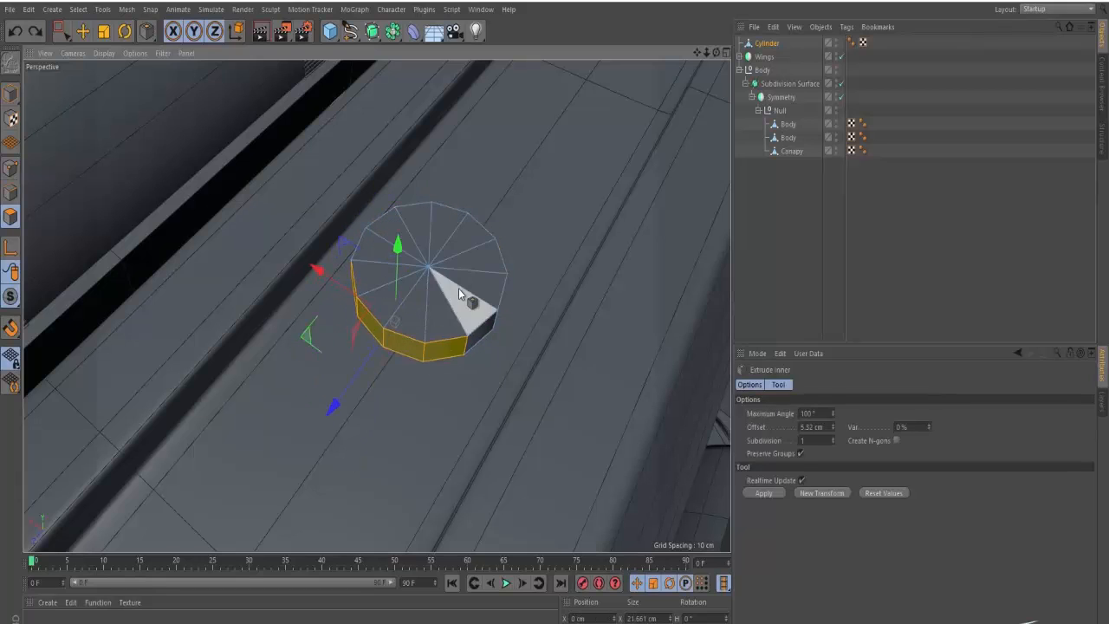
# Loop-select all polygons of the disc's top cap and inset them about 4.84 cm with Extrude Inner.
pyautogui.click(438, 302)
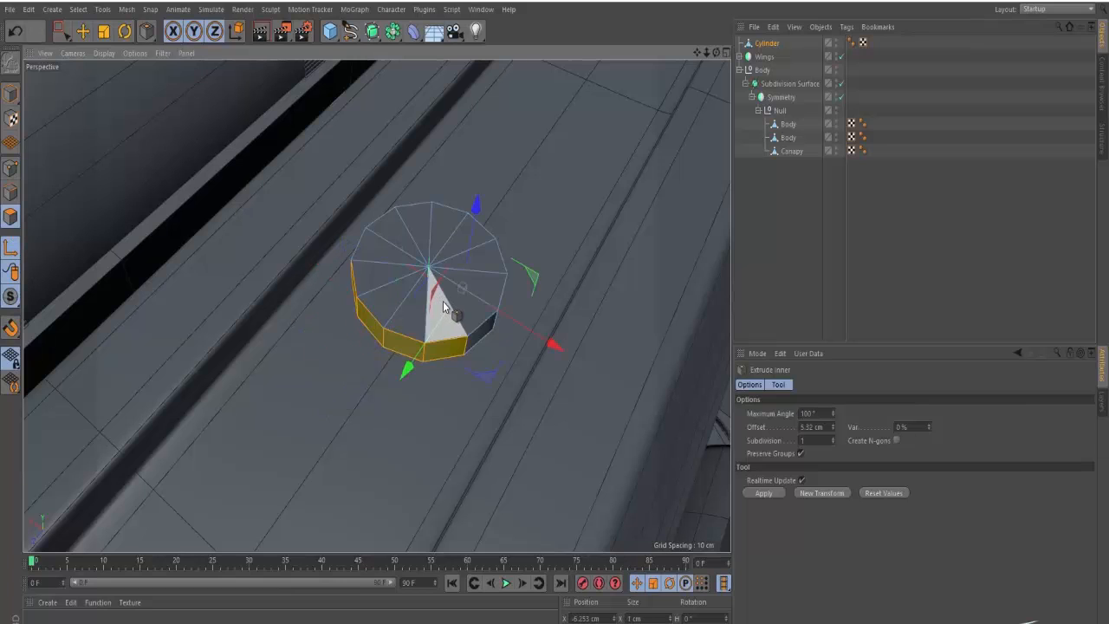
pyautogui.press('u')
pyautogui.press('l')
pyautogui.click(444, 303)
pyautogui.press('i')
pyautogui.moveTo(454, 294); pyautogui.dragTo(414, 294)
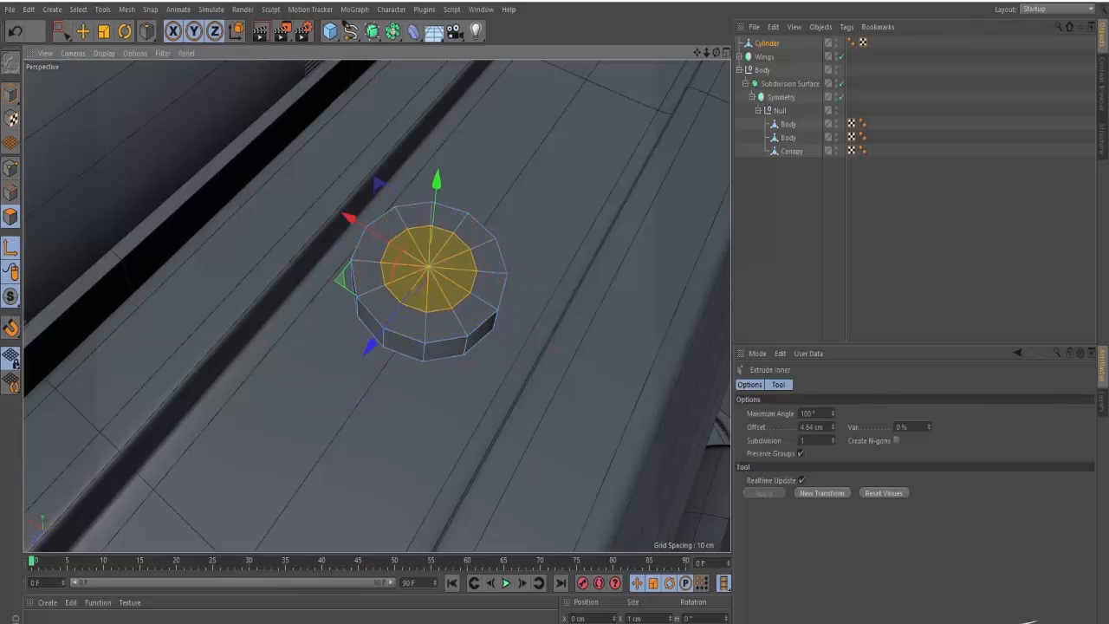
# Extrude the inset polygons upward and scale them down to about 8.1 cm wide to form a tapered cone.
pyautogui.press('e')
pyautogui.moveTo(435, 185); pyautogui.dragTo(446, 127)
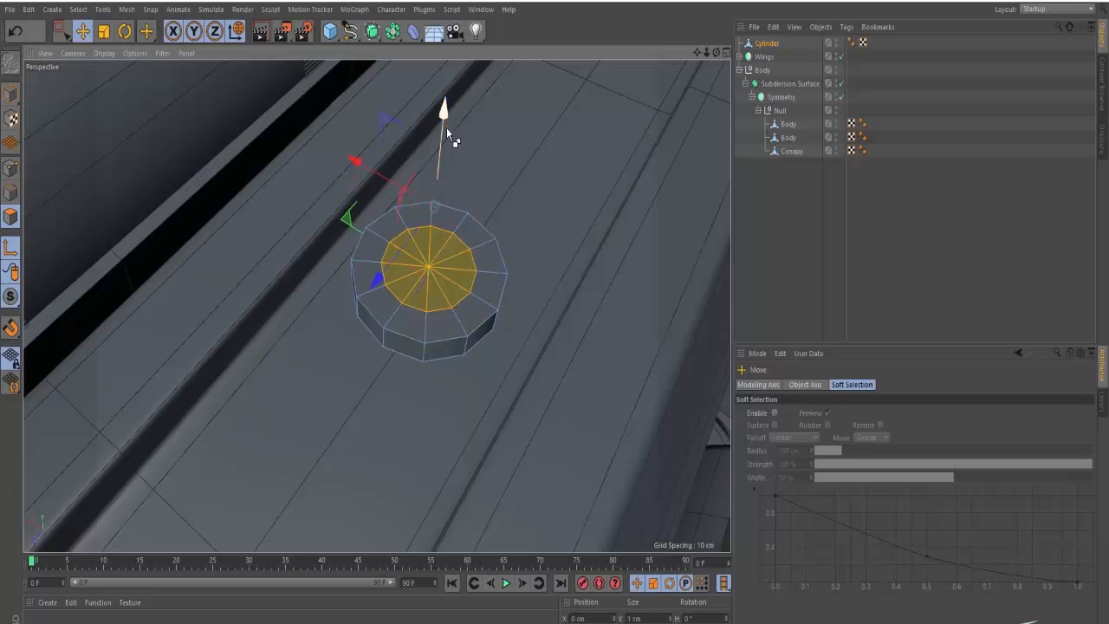
pyautogui.hotkey('ctrl', 'z')
pyautogui.moveTo(443, 195); pyautogui.dragTo(255, 183)
pyautogui.press('t')
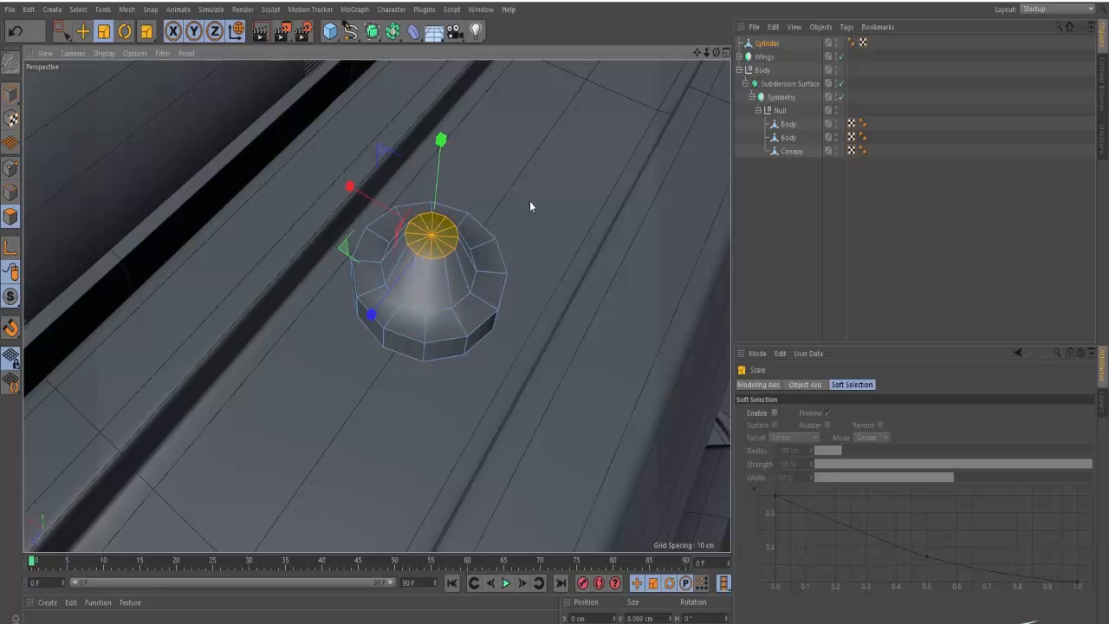
# Inset the cone's top polygons and extrude them down into the cone as a recess about 5.4 cm wide.
pyautogui.keyDown('ctrl'); pyautogui.moveTo(529, 201); pyautogui.dragTo(449, 175); pyautogui.keyUp('ctrl')
pyautogui.press('e')
pyautogui.hotkey('ctrl', 'z')
pyautogui.press('t')
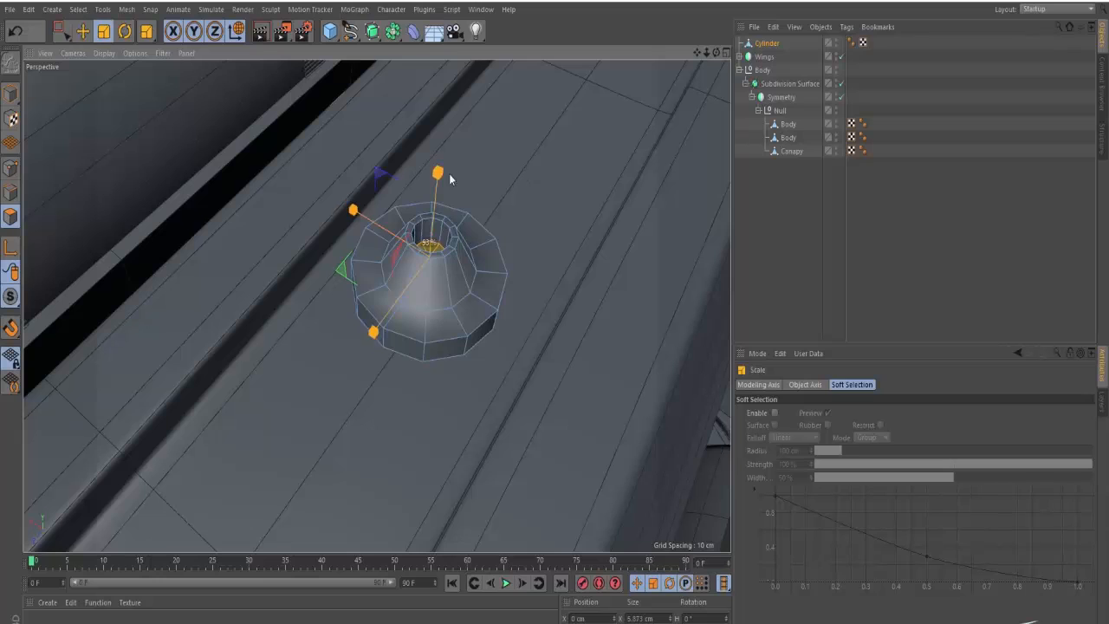
# Select the base's two cockpit-facing side polygons and pull them outward along the deck.
pyautogui.click(425, 373)
pyautogui.click(404, 345)
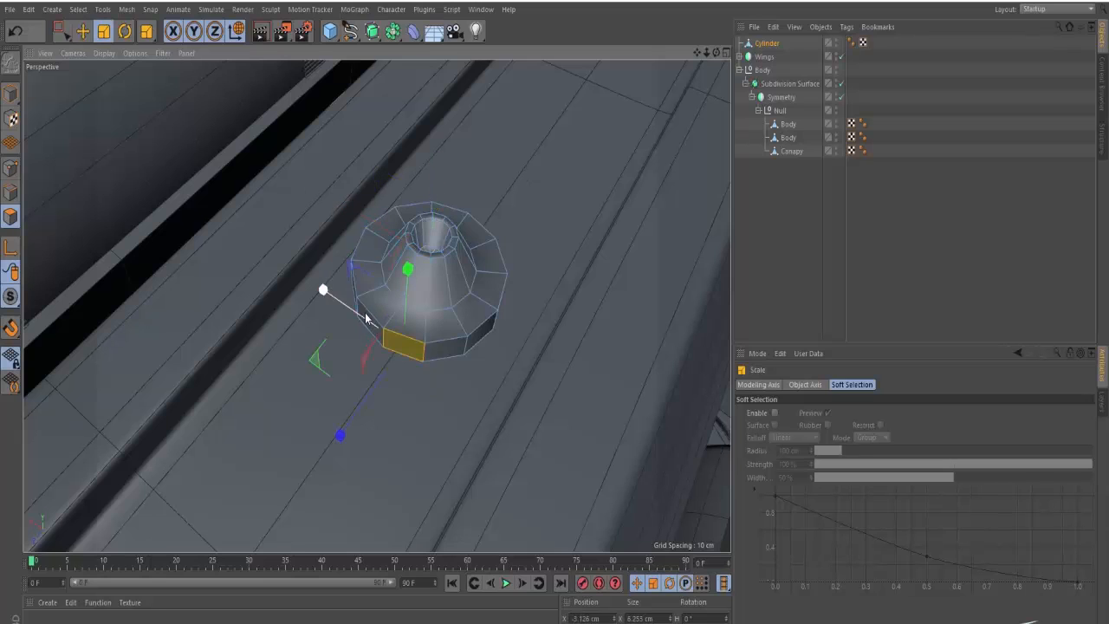
pyautogui.keyDown('shift'); pyautogui.click(364, 314); pyautogui.keyUp('shift')
pyautogui.press('e')
pyautogui.moveTo(344, 396); pyautogui.dragTo(323, 410)
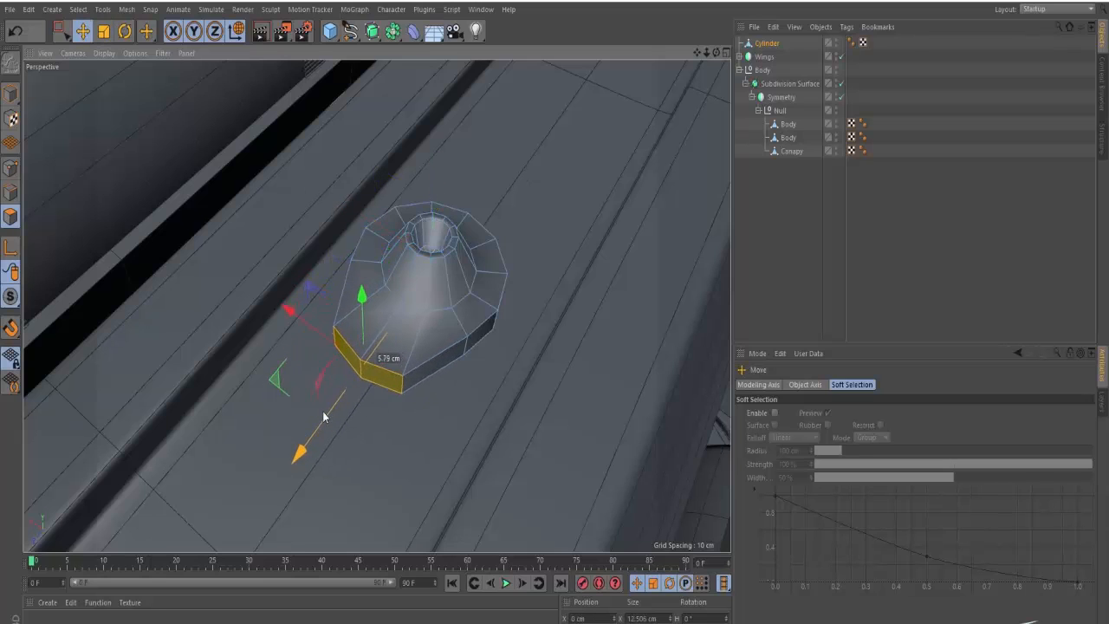
# Pull the vertical edge between the two extended side polygons farther out to form a pointed end.
pyautogui.click(304, 323)
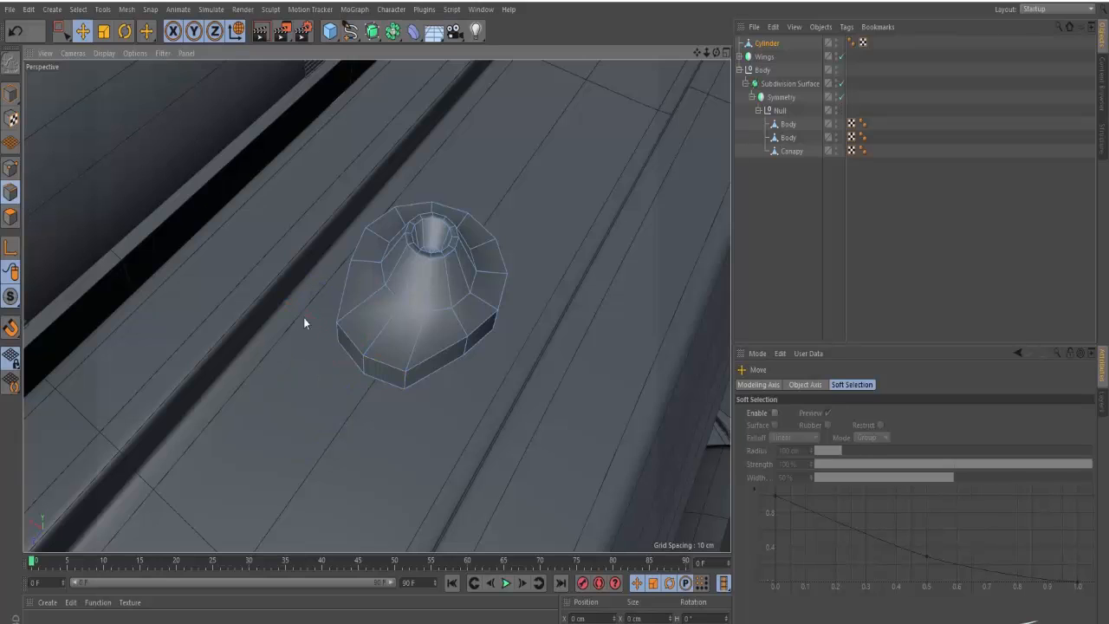
pyautogui.click(361, 363)
pyautogui.moveTo(296, 445); pyautogui.dragTo(298, 442)
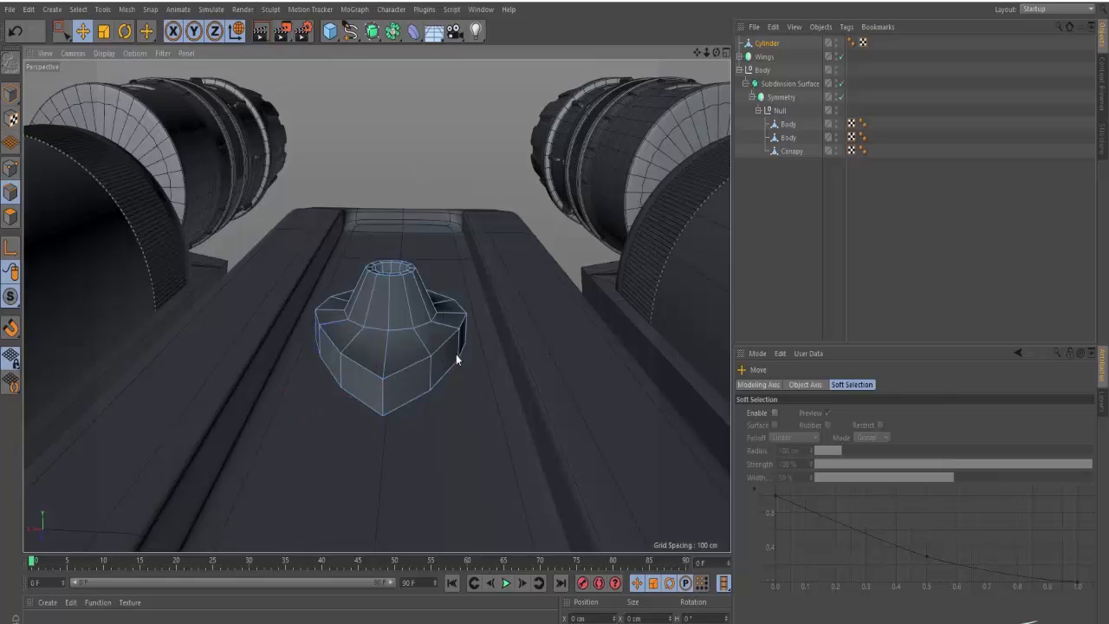
# Loop-select the polygons on the underside of the cylinder's base and delete them.
pyautogui.press('u')
pyautogui.press('l')
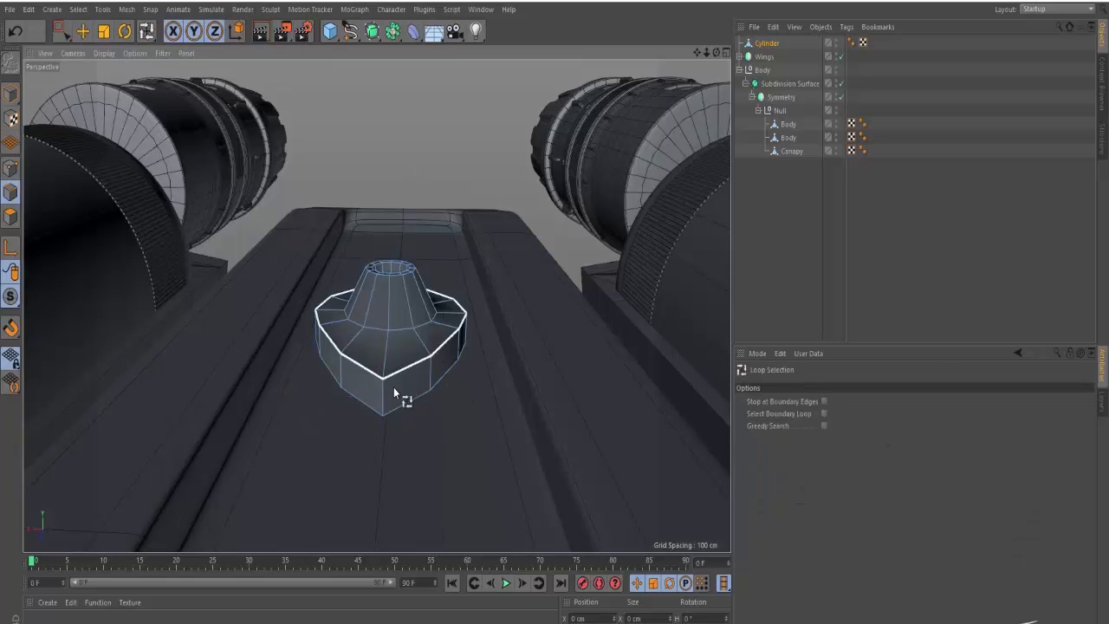
pyautogui.click(11, 216)
pyautogui.click(398, 386)
pyautogui.press('e')
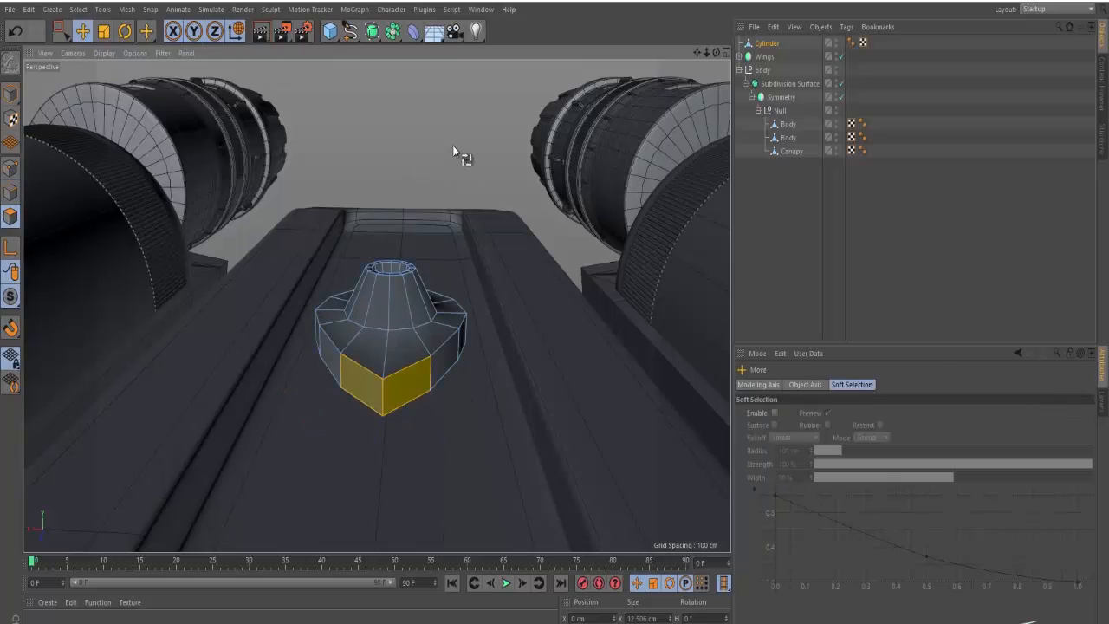
pyautogui.keyDown('alt'); pyautogui.moveTo(391, 385); pyautogui.dragTo(419, 291); pyautogui.keyUp('alt')
pyautogui.scroll(-4, 396, 299)
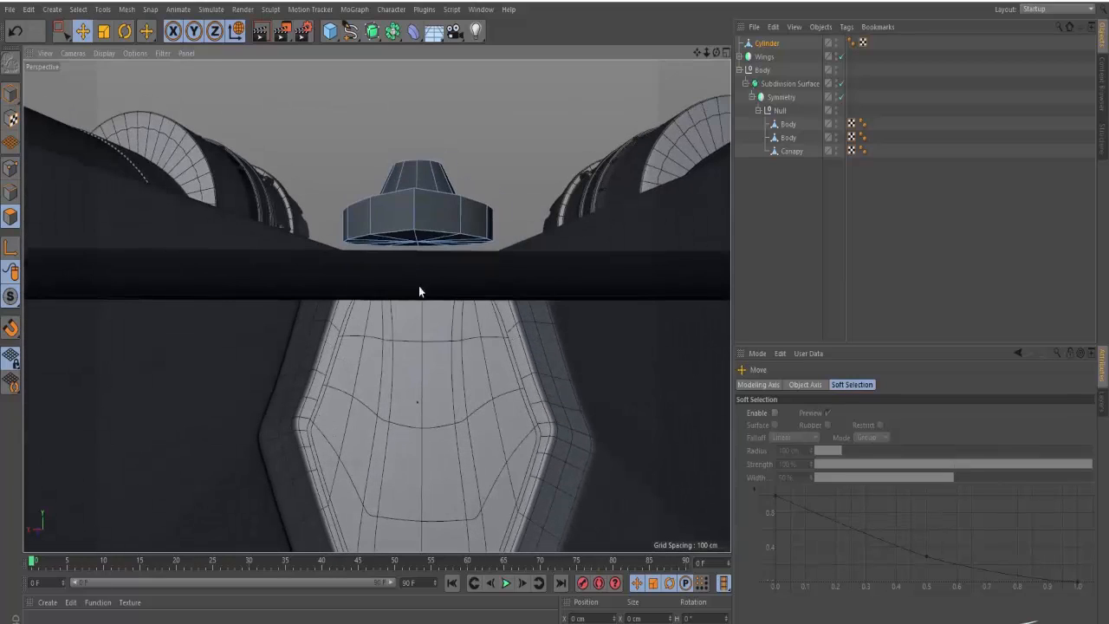
pyautogui.press('u')
pyautogui.press('l')
pyautogui.click(424, 239)
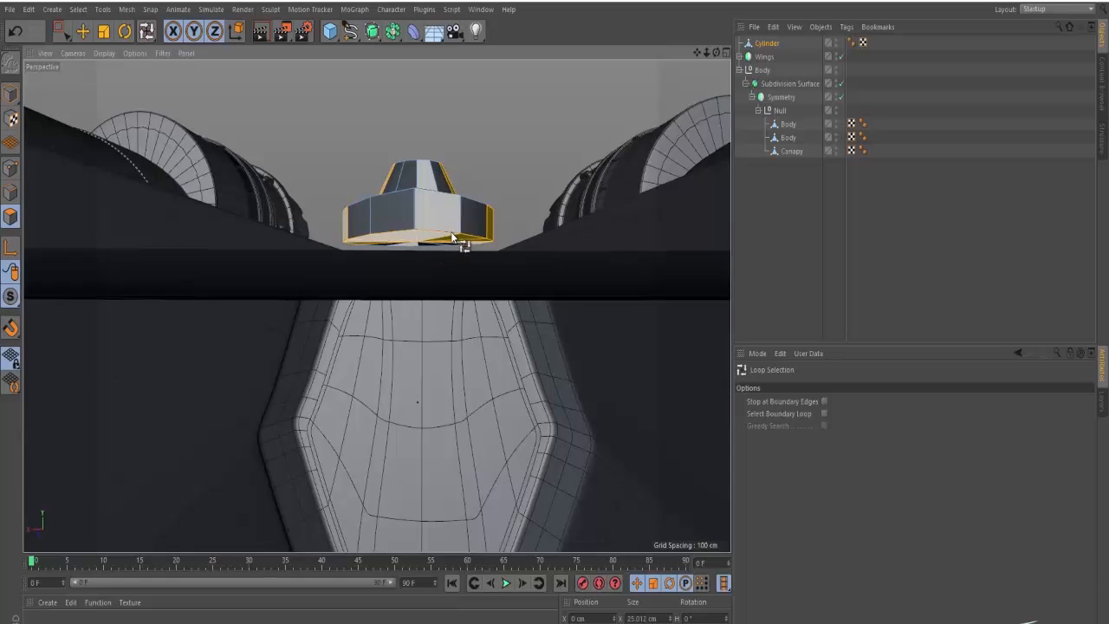
pyautogui.keyDown('alt'); pyautogui.moveTo(439, 201); pyautogui.dragTo(433, 309); pyautogui.keyUp('alt')
pyautogui.keyDown('alt'); pyautogui.moveTo(440, 156); pyautogui.dragTo(470, 158, button='right'); pyautogui.keyUp('alt')
pyautogui.click(465, 170)
pyautogui.keyDown('alt'); pyautogui.moveTo(458, 217); pyautogui.dragTo(460, 132); pyautogui.keyUp('alt')
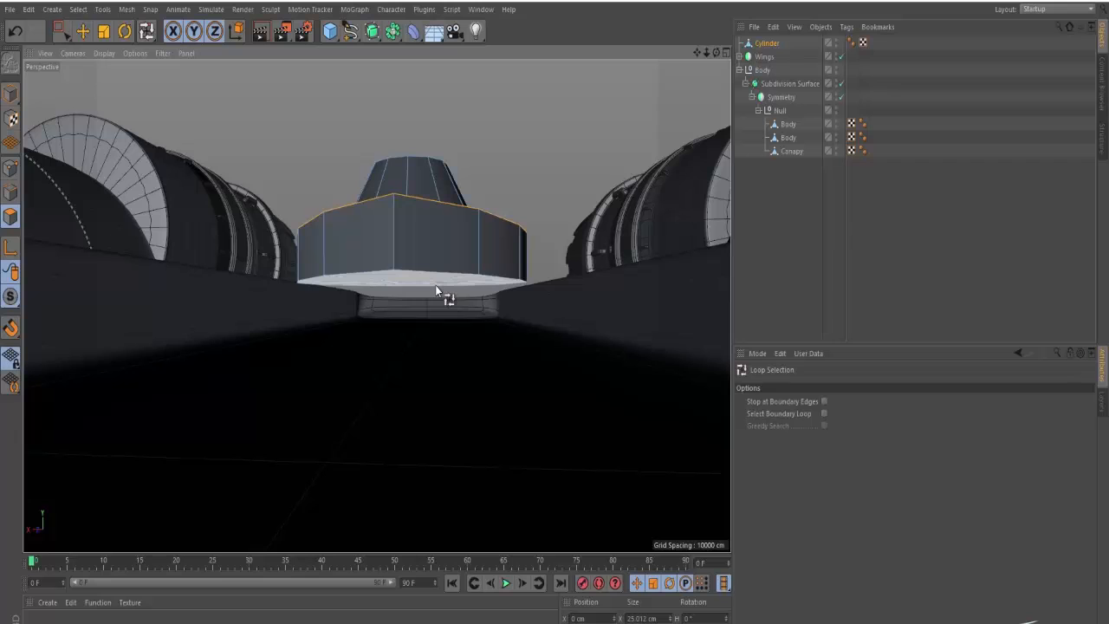
pyautogui.keyDown('shift'); pyautogui.click(436, 286); pyautogui.keyUp('shift')
pyautogui.press('Delete')
# Cut an edge loop around the base just below its upper rim and place the cylinder under a Subdivision Surface.
pyautogui.keyDown('alt'); pyautogui.moveTo(469, 244); pyautogui.dragTo(441, 327); pyautogui.keyUp('alt')
pyautogui.keyDown('alt'); pyautogui.moveTo(441, 327); pyautogui.dragTo(408, 252, button='right'); pyautogui.keyUp('alt')
pyautogui.keyDown('alt'); pyautogui.moveTo(407, 252); pyautogui.dragTo(416, 263, button='middle'); pyautogui.keyUp('alt')
pyautogui.keyDown('alt'); pyautogui.moveTo(416, 268); pyautogui.dragTo(425, 391, button='right'); pyautogui.keyUp('alt')
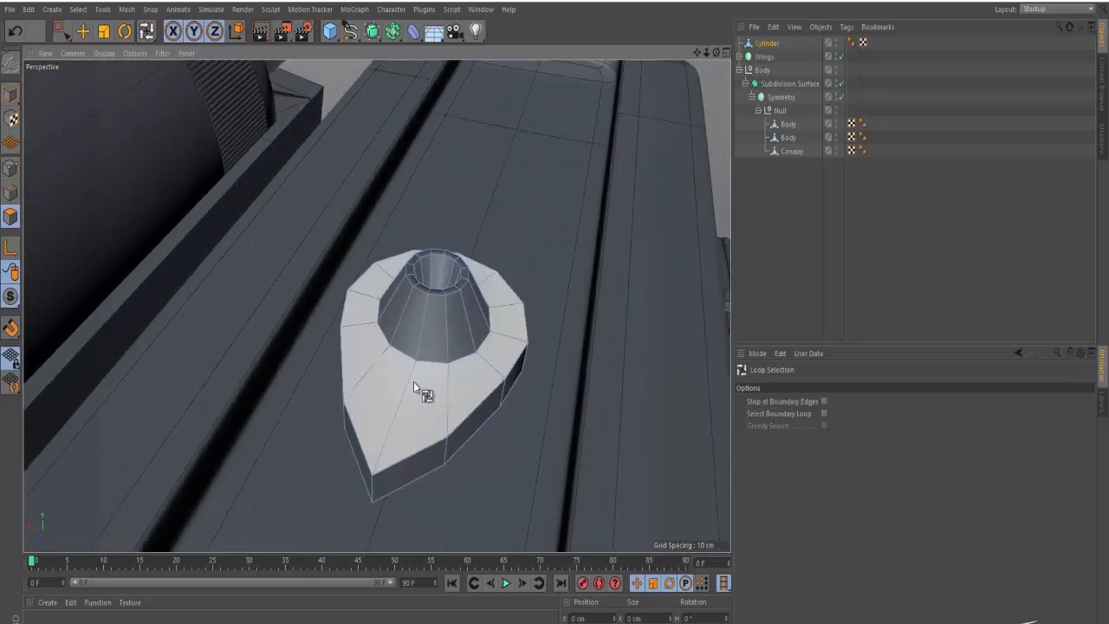
pyautogui.keyDown('alt'); pyautogui.moveTo(425, 391); pyautogui.dragTo(425, 185); pyautogui.keyUp('alt')
pyautogui.press('e')
pyautogui.press('k')
pyautogui.press('l')
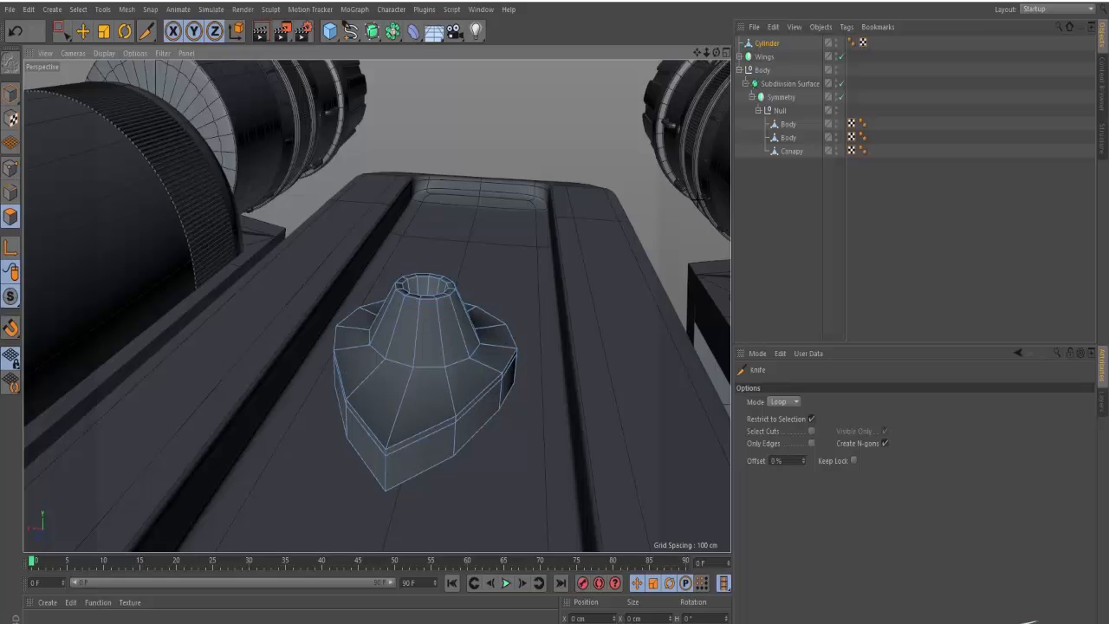
pyautogui.keyDown('alt'); pyautogui.click(373, 31); pyautogui.keyUp('alt')
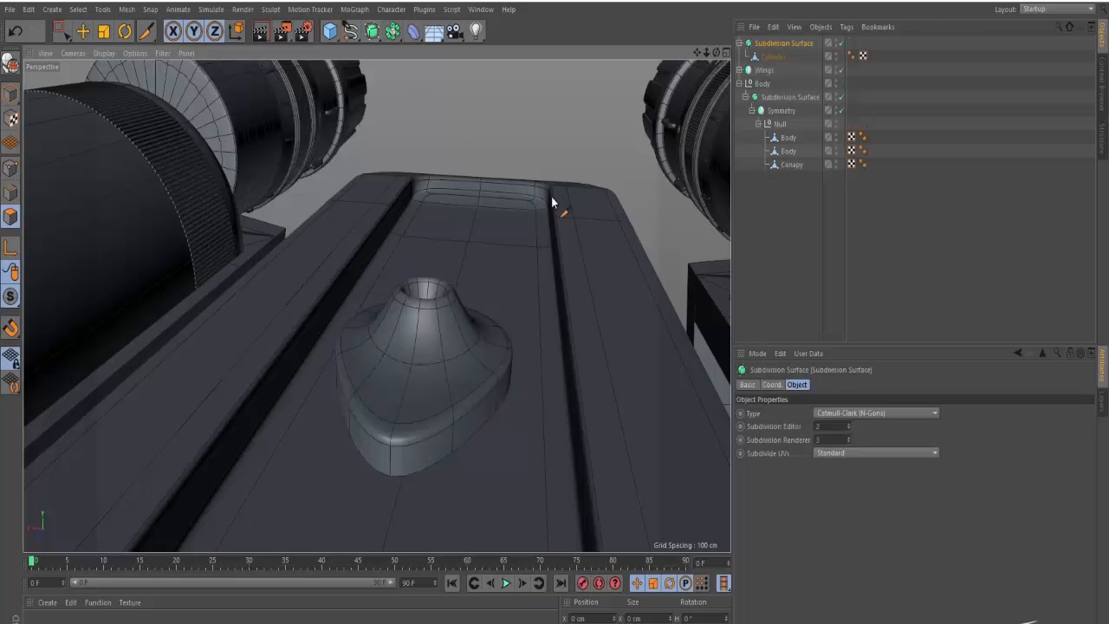
# Cut holding edge loops around the cone's foot, its upper rim and the bottom of its recess.
pyautogui.click(772, 56)
pyautogui.press('q')
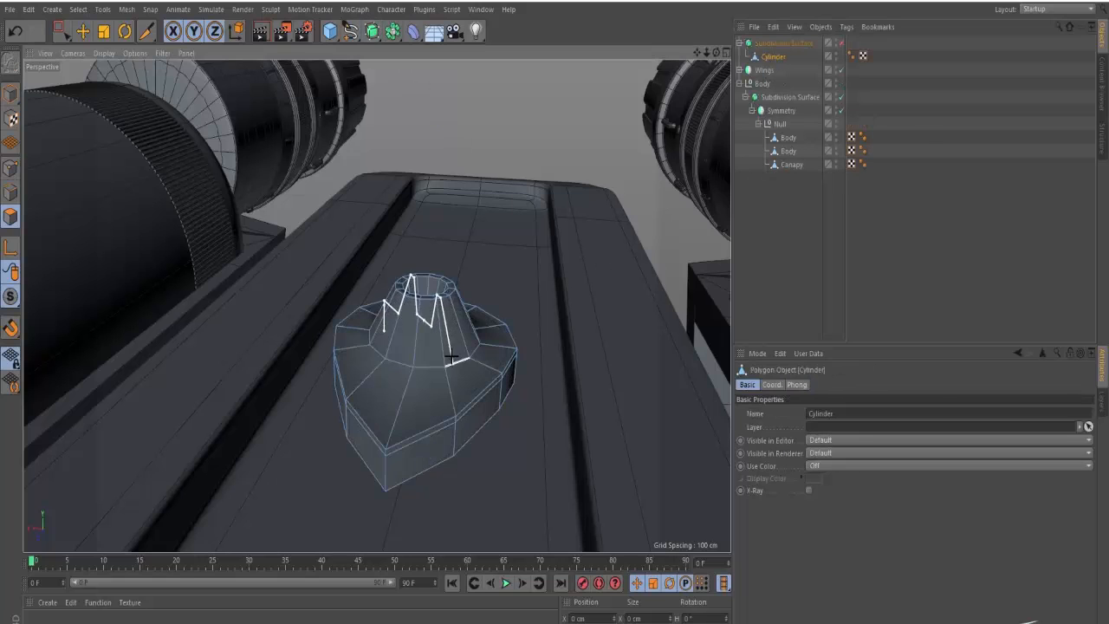
pyautogui.click(445, 365)
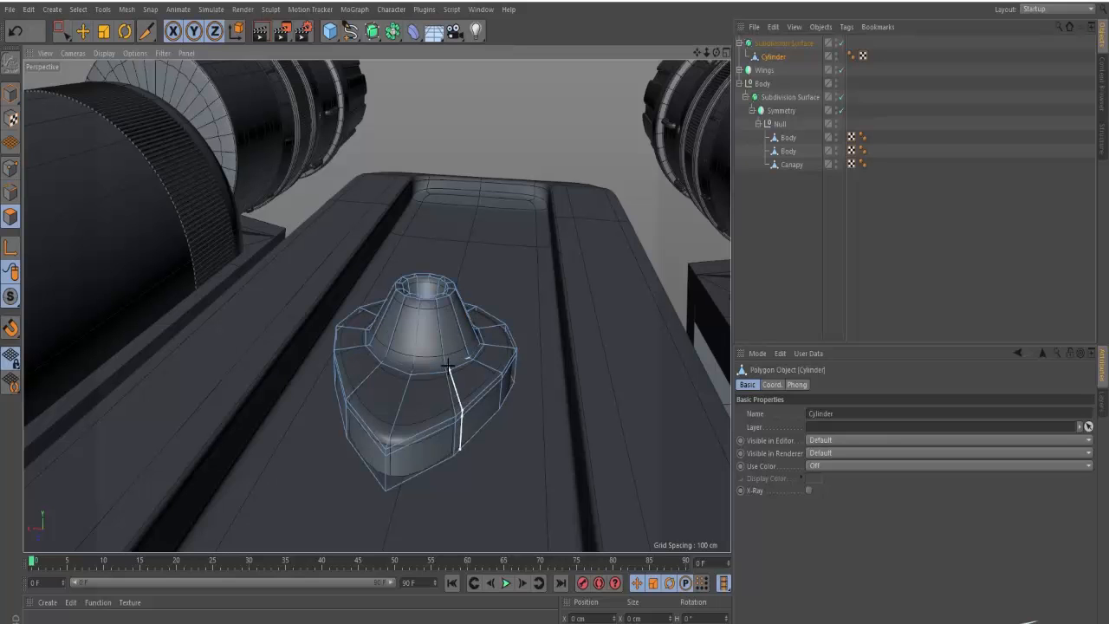
pyautogui.keyDown('alt'); pyautogui.moveTo(442, 323); pyautogui.dragTo(438, 364); pyautogui.keyUp('alt')
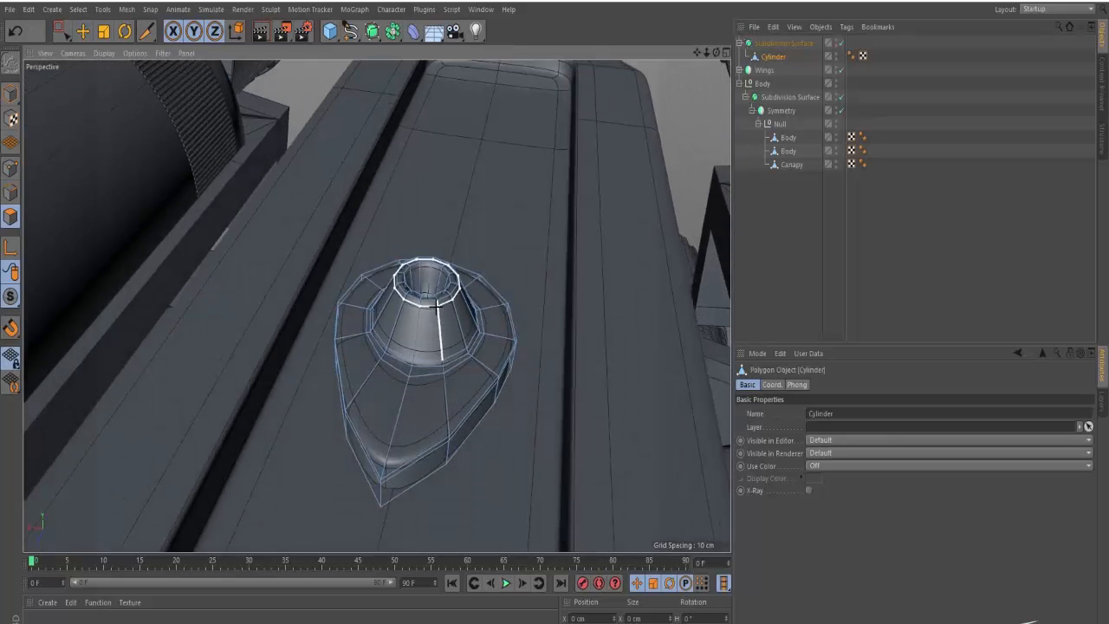
pyautogui.keyDown('alt'); pyautogui.moveTo(433, 280); pyautogui.dragTo(485, 239, button='right'); pyautogui.keyUp('alt')
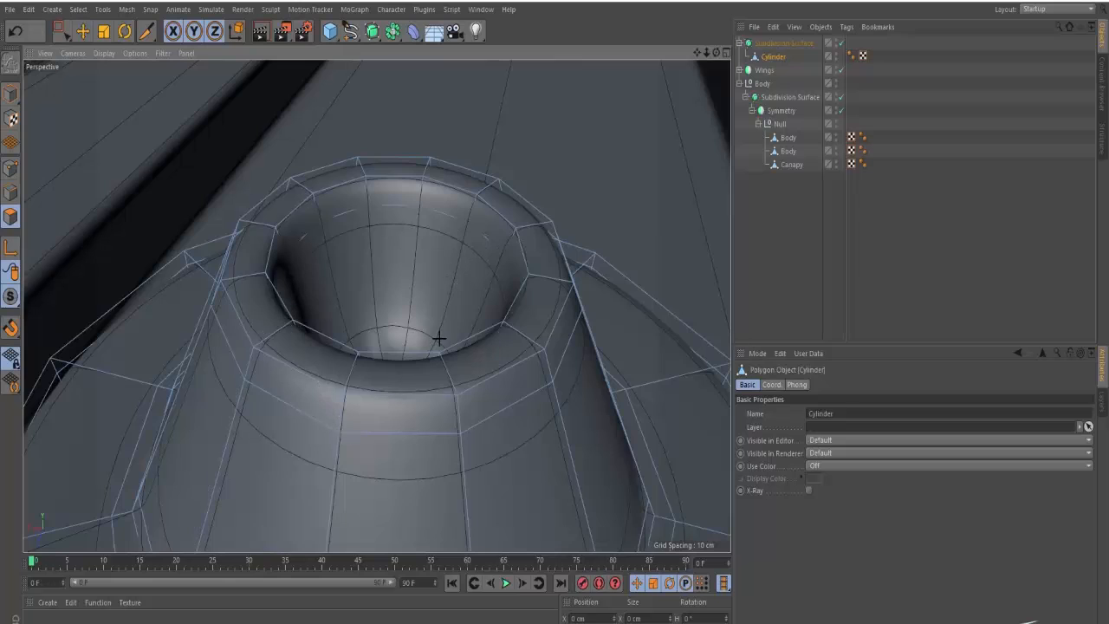
pyautogui.keyDown('alt'); pyautogui.moveTo(440, 339); pyautogui.dragTo(437, 381); pyautogui.keyUp('alt')
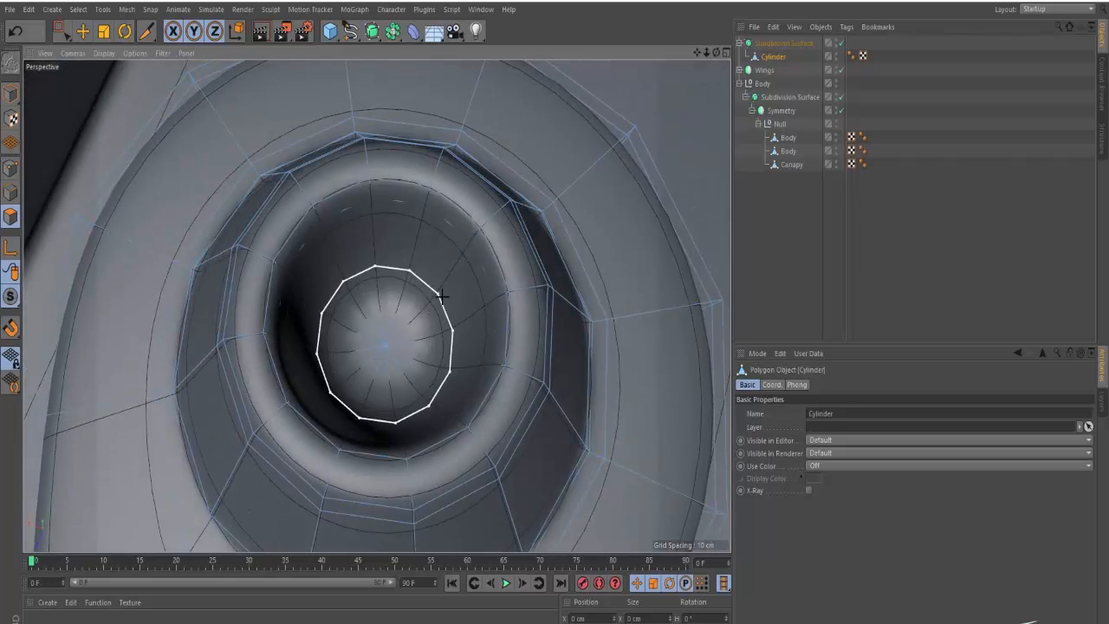
pyautogui.click(442, 297)
pyautogui.keyDown('alt'); pyautogui.moveTo(381, 334); pyautogui.dragTo(334, 368, button='right'); pyautogui.keyUp('alt')
pyautogui.keyDown('alt'); pyautogui.moveTo(423, 281); pyautogui.dragTo(436, 220); pyautogui.keyUp('alt')
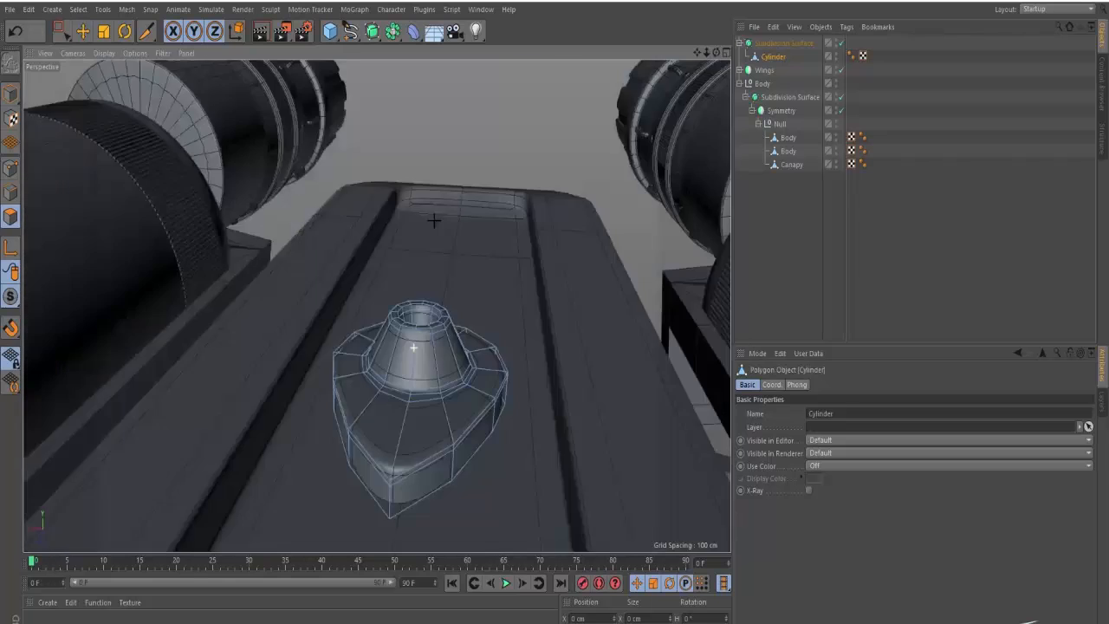
pyautogui.keyDown('alt'); pyautogui.moveTo(436, 220); pyautogui.dragTo(428, 281, button='right'); pyautogui.keyUp('alt')
pyautogui.press('space')
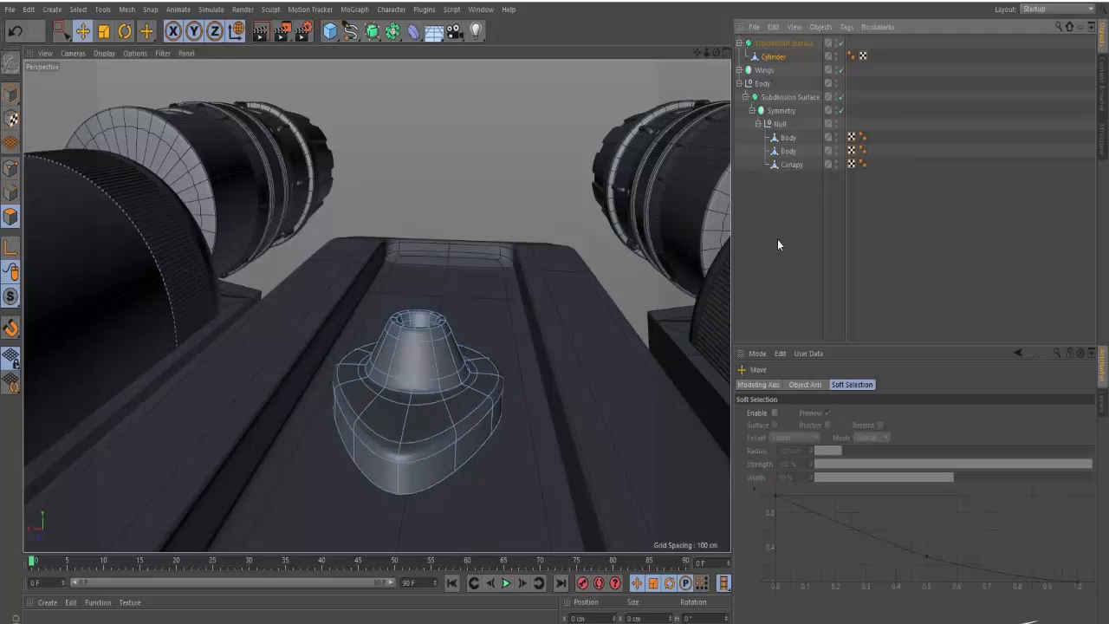
# Move the whole subdivided part straight down so its base sinks partly into the deck.
pyautogui.click(777, 240)
pyautogui.press('space')
pyautogui.keyDown('alt'); pyautogui.moveTo(463, 369); pyautogui.dragTo(426, 449); pyautogui.keyUp('alt')
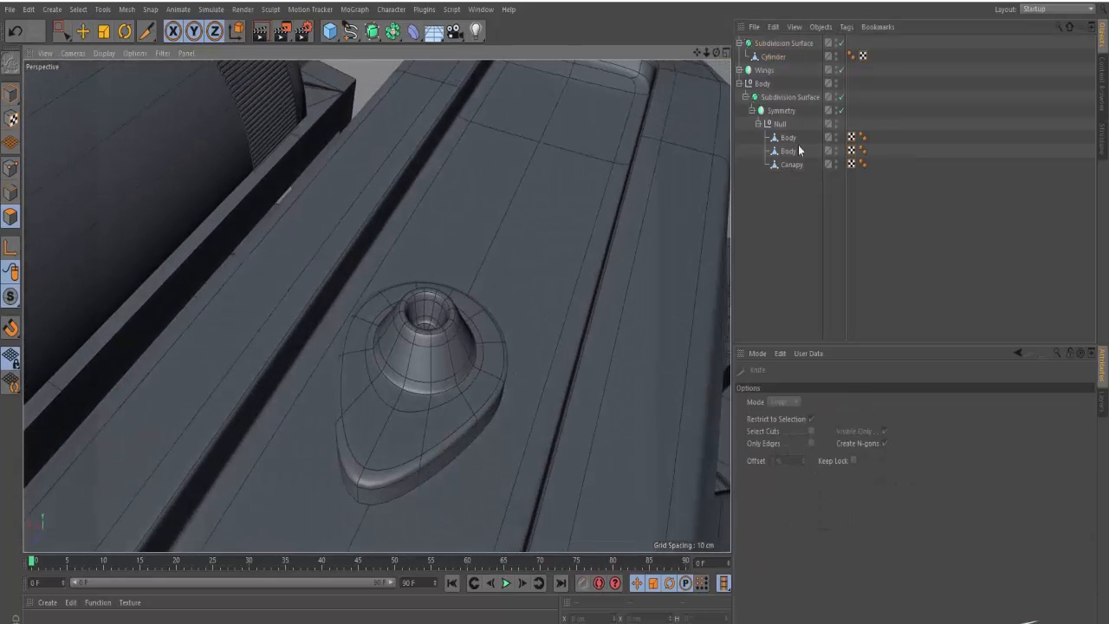
pyautogui.click(751, 46)
pyautogui.press('space')
pyautogui.keyDown('alt'); pyautogui.moveTo(495, 285); pyautogui.dragTo(448, 153); pyautogui.keyUp('alt')
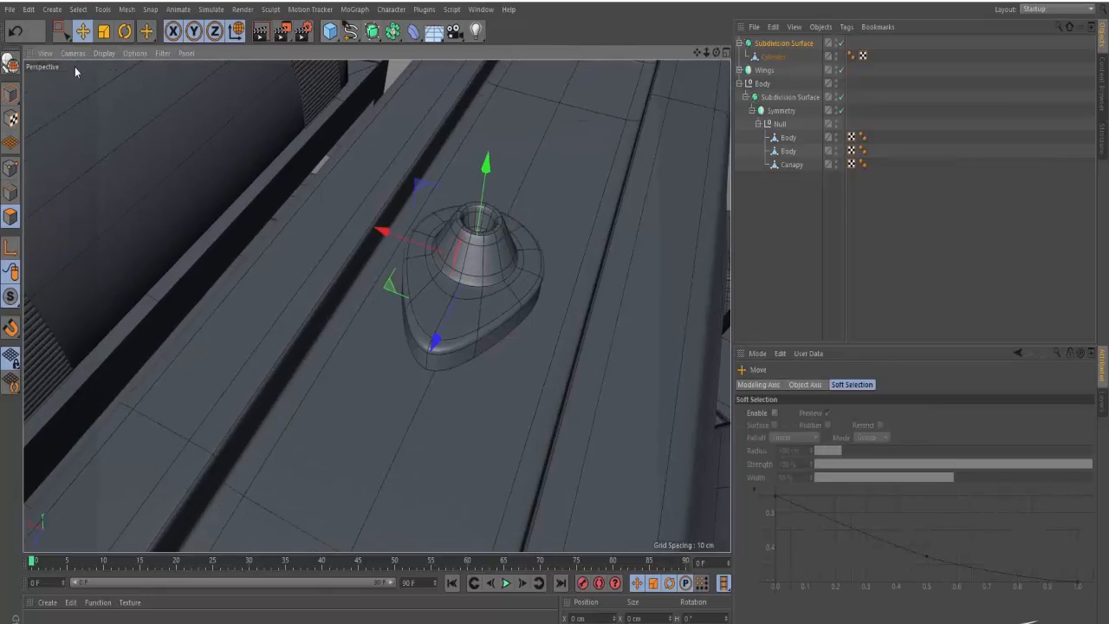
pyautogui.click(12, 92)
pyautogui.keyDown('alt'); pyautogui.moveTo(490, 293); pyautogui.dragTo(638, 185); pyautogui.keyUp('alt')
pyautogui.press('t')
pyautogui.press('e')
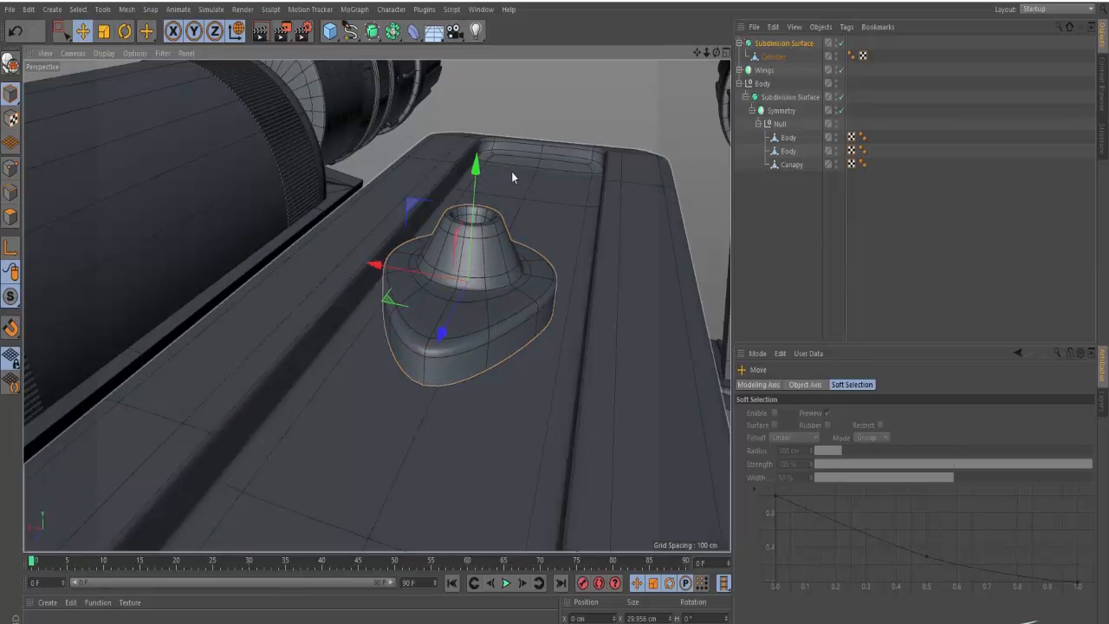
pyautogui.moveTo(476, 164); pyautogui.dragTo(475, 197)
pyautogui.click(688, 220)
# Compare the part with the X-Wing_Top.jpg reference and scale the whole part down slightly.
pyautogui.keyDown('alt'); pyautogui.moveTo(502, 277); pyautogui.dragTo(489, 327); pyautogui.keyUp('alt')
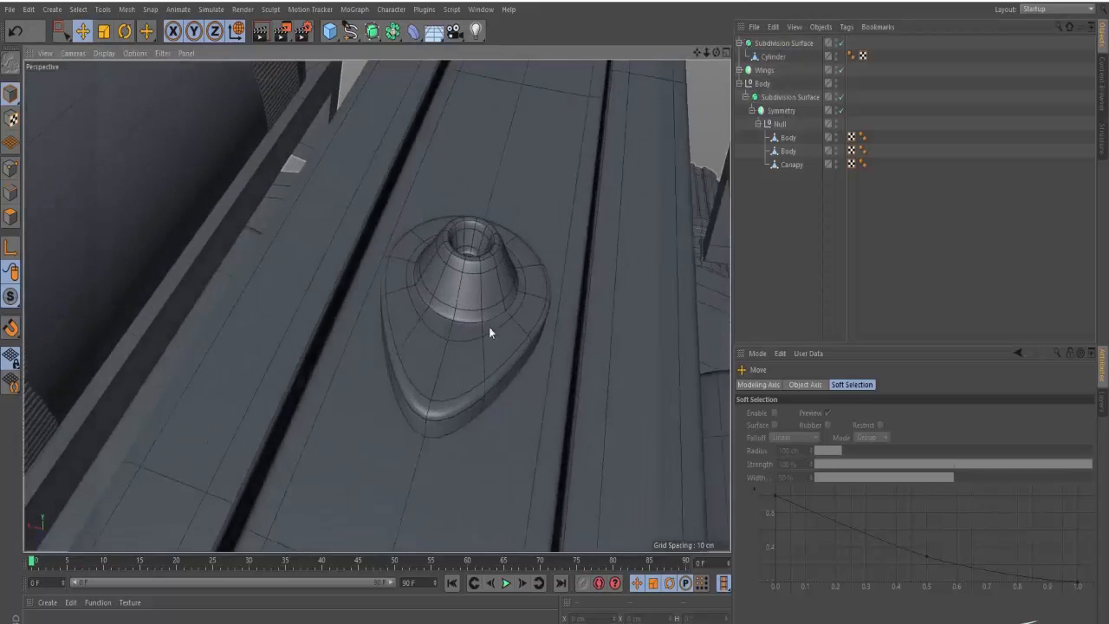
pyautogui.keyDown('alt'); pyautogui.moveTo(489, 327); pyautogui.dragTo(447, 286, button='right'); pyautogui.keyUp('alt')
pyautogui.hotkey('alt', 'Tab')
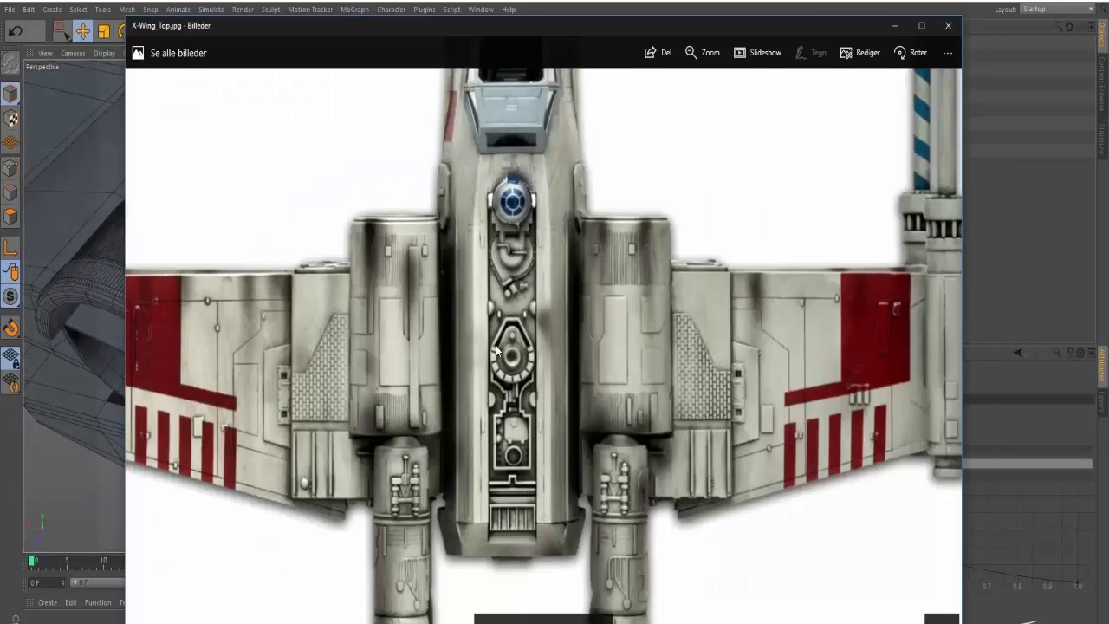
pyautogui.hotkey('alt', 'Tab')
pyautogui.keyDown('alt'); pyautogui.moveTo(488, 264); pyautogui.dragTo(496, 315); pyautogui.keyUp('alt')
pyautogui.keyDown('alt'); pyautogui.moveTo(488, 273); pyautogui.dragTo(504, 257, button='right'); pyautogui.keyUp('alt')
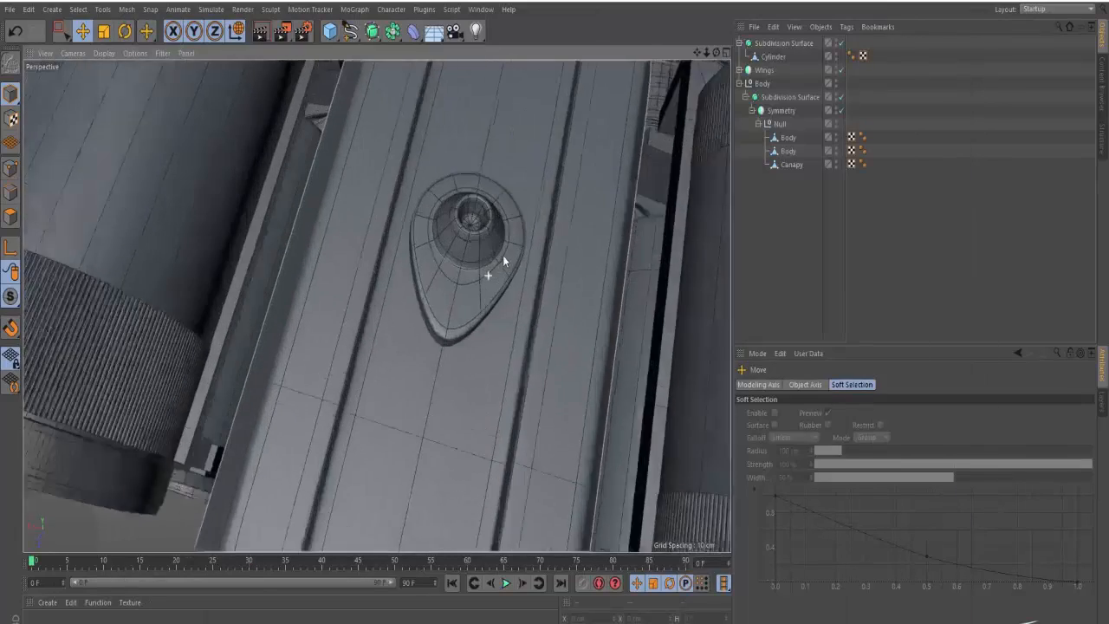
pyautogui.keyDown('alt'); pyautogui.moveTo(504, 257); pyautogui.dragTo(480, 304, button='middle'); pyautogui.keyUp('alt')
pyautogui.click(776, 42)
pyautogui.press('t')
pyautogui.moveTo(555, 161); pyautogui.dragTo(488, 174)
pyautogui.press('e')
pyautogui.click(745, 225)
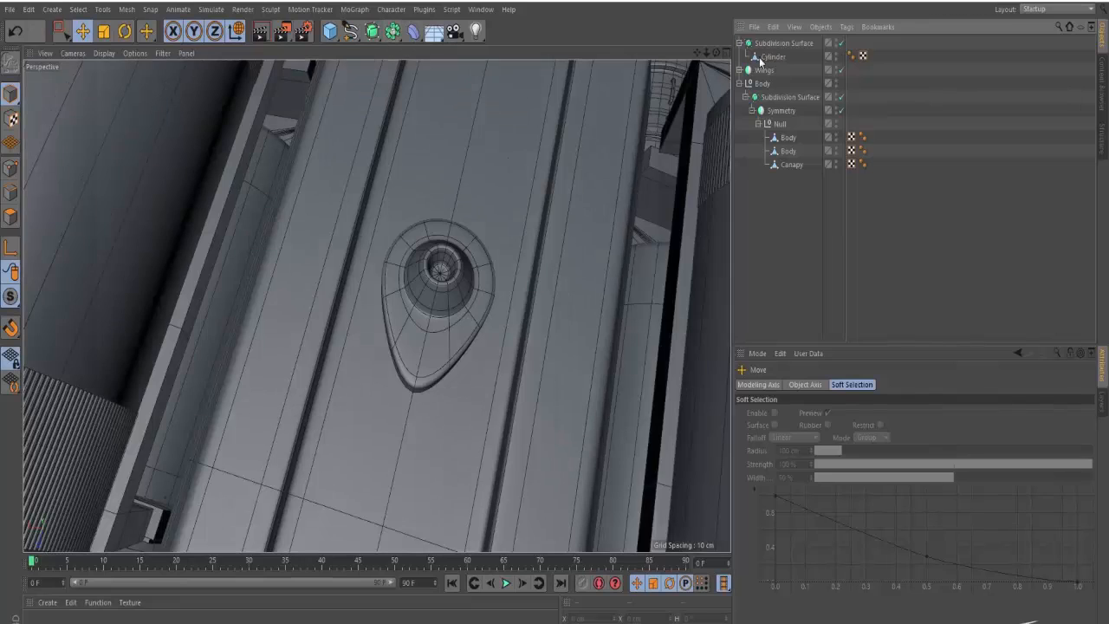
# Add a cube outside the Subdivision Surface, scale it down to about 17 cm and narrow it to about 2.9 cm in X.
pyautogui.click(783, 43)
pyautogui.moveTo(330, 32); pyautogui.dragTo(448, 54)
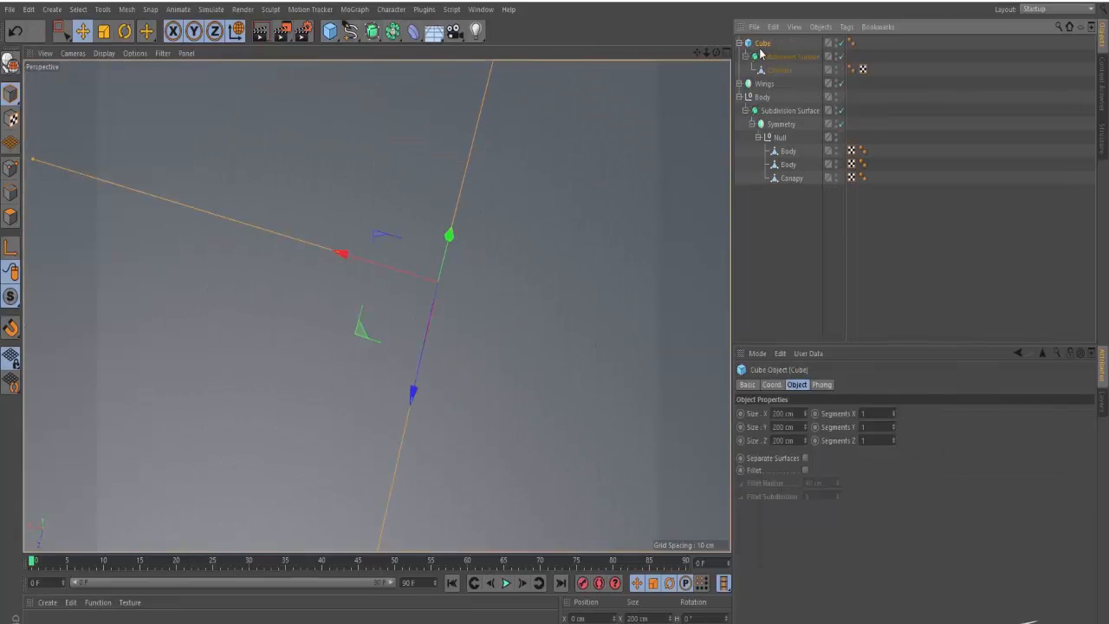
pyautogui.moveTo(762, 42); pyautogui.dragTo(760, 74)
pyautogui.press('t')
pyautogui.moveTo(601, 201); pyautogui.dragTo(143, 253)
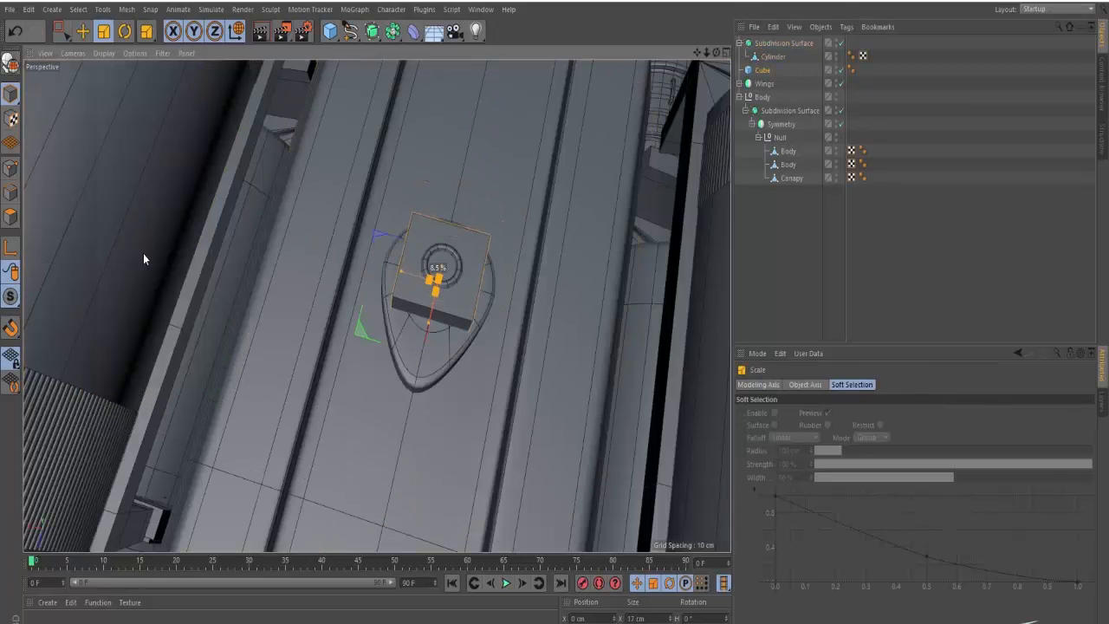
pyautogui.press('e')
pyautogui.moveTo(422, 283); pyautogui.dragTo(433, 287)
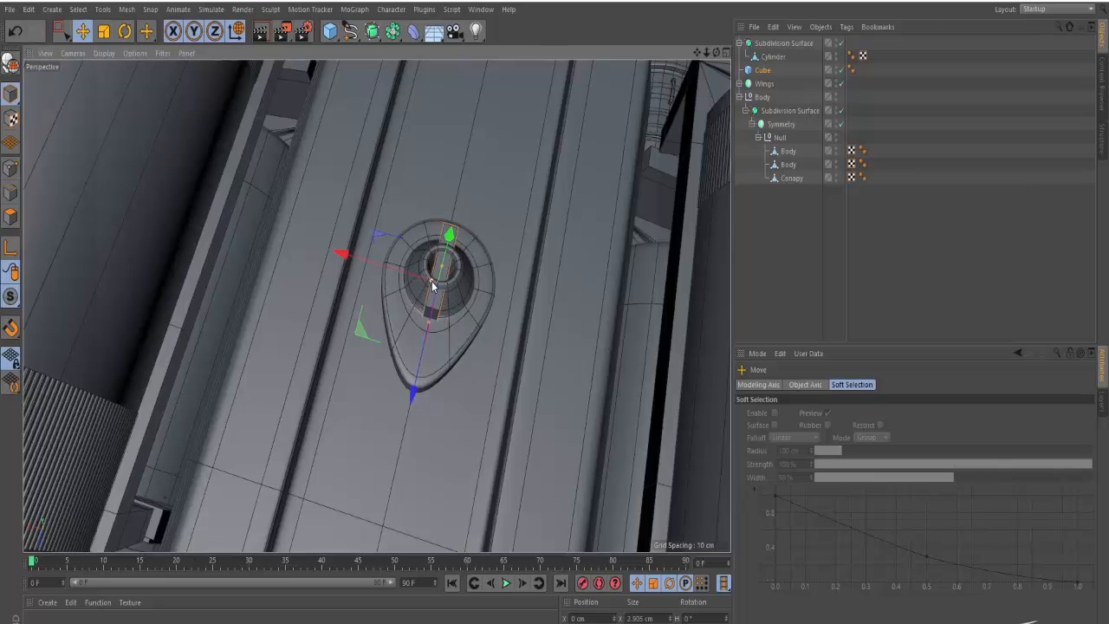
# Raise the narrow cube clear above the cone and make it editable.
pyautogui.keyDown('alt'); pyautogui.moveTo(454, 273); pyautogui.dragTo(487, 263, button='right'); pyautogui.keyUp('alt')
pyautogui.keyDown('alt'); pyautogui.moveTo(487, 262); pyautogui.dragTo(469, 201); pyautogui.keyUp('alt')
pyautogui.keyDown('alt'); pyautogui.moveTo(469, 201); pyautogui.dragTo(414, 252, button='right'); pyautogui.keyUp('alt')
pyautogui.moveTo(452, 173); pyautogui.dragTo(456, 82)
pyautogui.keyDown('alt'); pyautogui.moveTo(448, 131); pyautogui.dragTo(447, 219, button='middle'); pyautogui.keyUp('alt')
pyautogui.keyDown('alt'); pyautogui.moveTo(447, 220); pyautogui.dragTo(435, 216); pyautogui.keyUp('alt')
pyautogui.keyDown('alt'); pyautogui.moveTo(435, 221); pyautogui.dragTo(453, 217, button='right'); pyautogui.keyUp('alt')
pyautogui.press('c')
pyautogui.keyDown('alt'); pyautogui.moveTo(441, 285); pyautogui.dragTo(405, 254); pyautogui.keyUp('alt')
# Select all of the cube's polygons and scale them down in height to form a low bar.
pyautogui.click(7, 216)
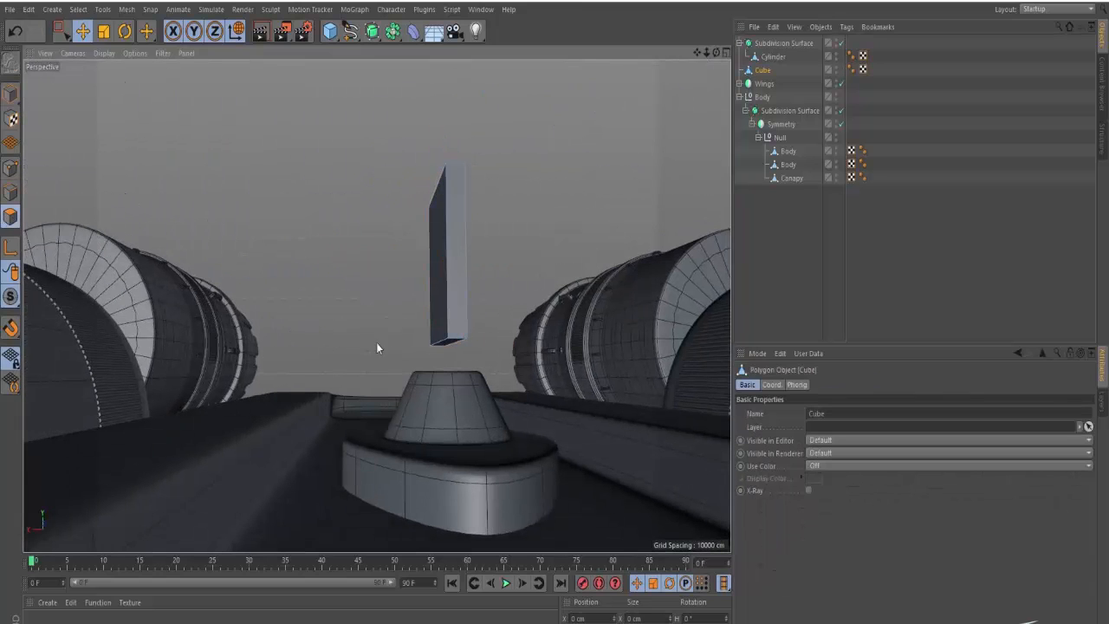
pyautogui.click(448, 345)
pyautogui.press('t')
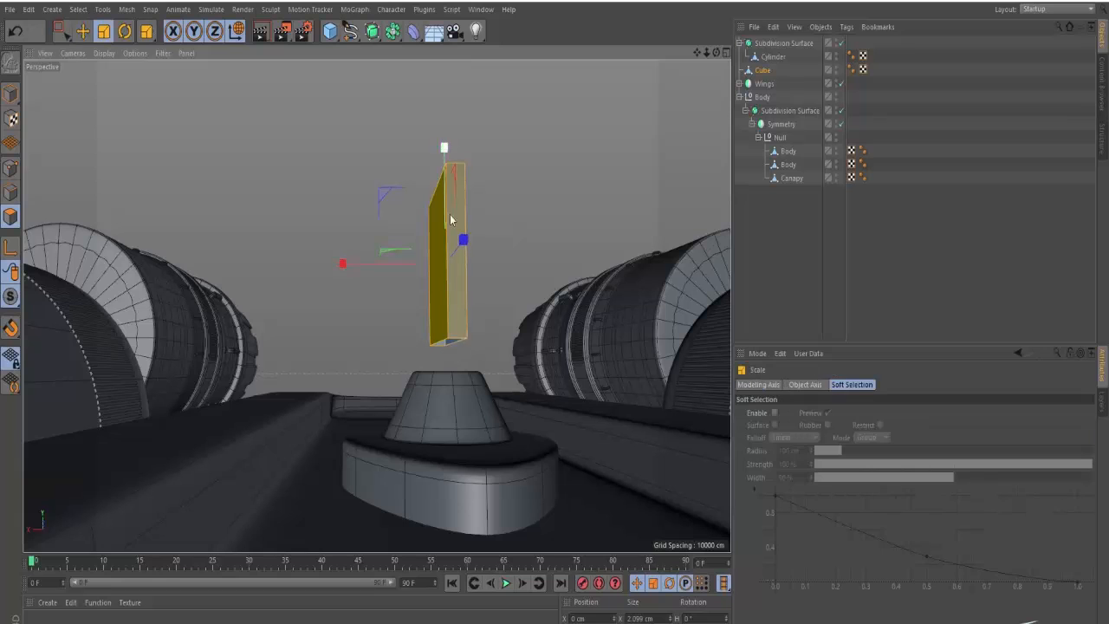
pyautogui.moveTo(453, 218); pyautogui.dragTo(424, 250)
pyautogui.keyDown('alt'); pyautogui.moveTo(376, 304); pyautogui.dragTo(411, 322); pyautogui.keyUp('alt')
pyautogui.keyDown('alt'); pyautogui.moveTo(411, 321); pyautogui.dragTo(409, 255, button='middle'); pyautogui.keyUp('alt')
pyautogui.keyDown('alt'); pyautogui.moveTo(409, 255); pyautogui.dragTo(419, 304); pyautogui.keyUp('alt')
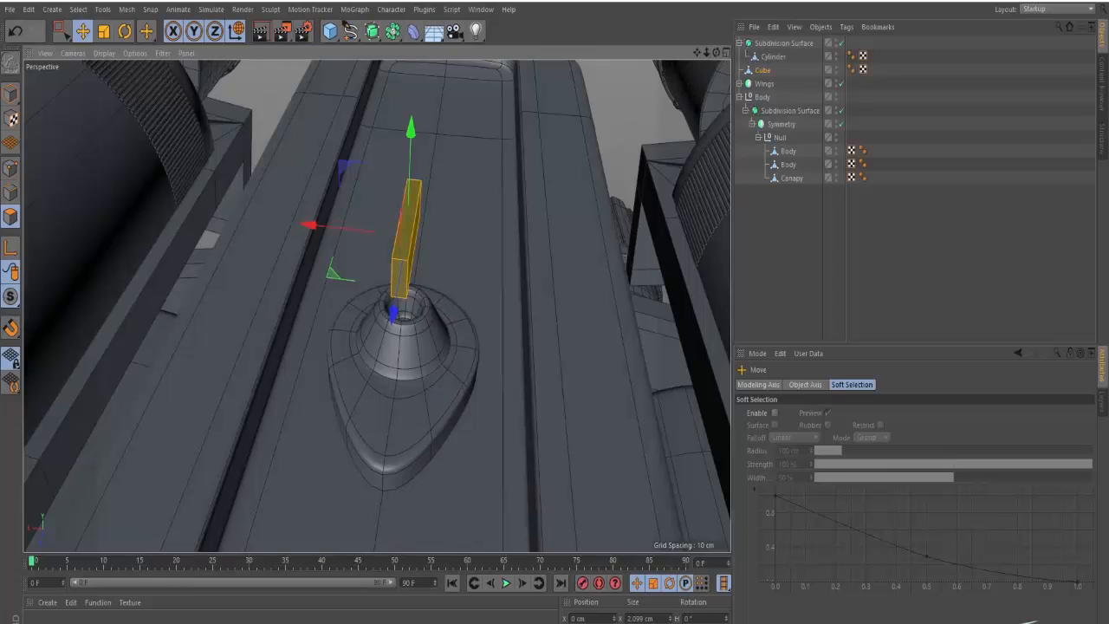
# Lower the bar and shift its polygons onto the deck beside the pointed part, to about -14.5 cm in X.
pyautogui.moveTo(345, 185); pyautogui.dragTo(430, 302)
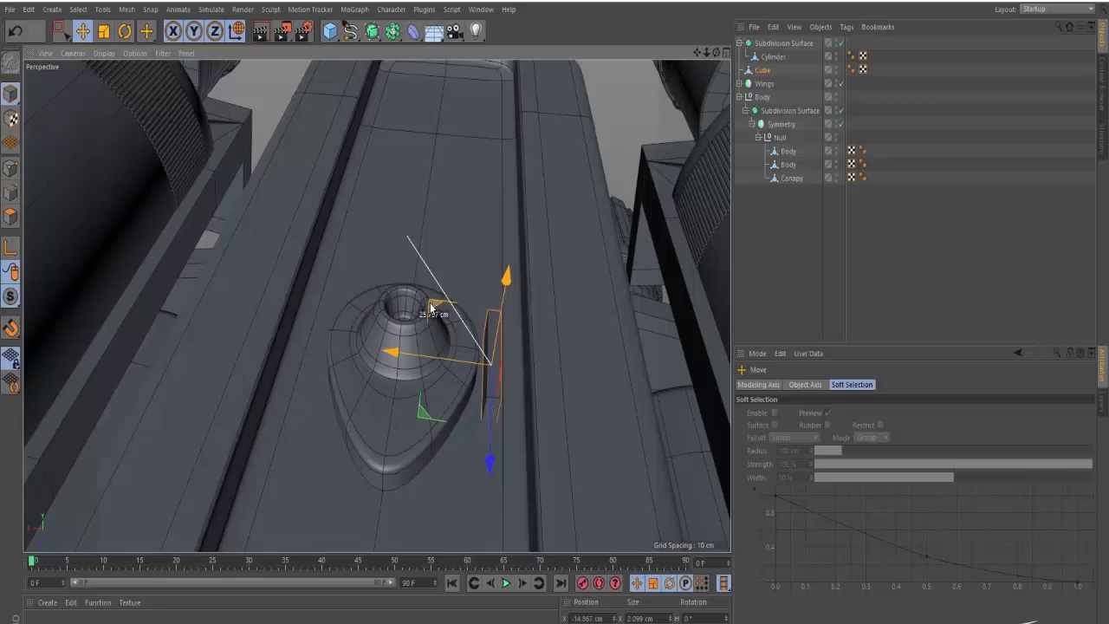
pyautogui.hotkey('ctrl', 'z')
pyautogui.moveTo(404, 133); pyautogui.dragTo(409, 198)
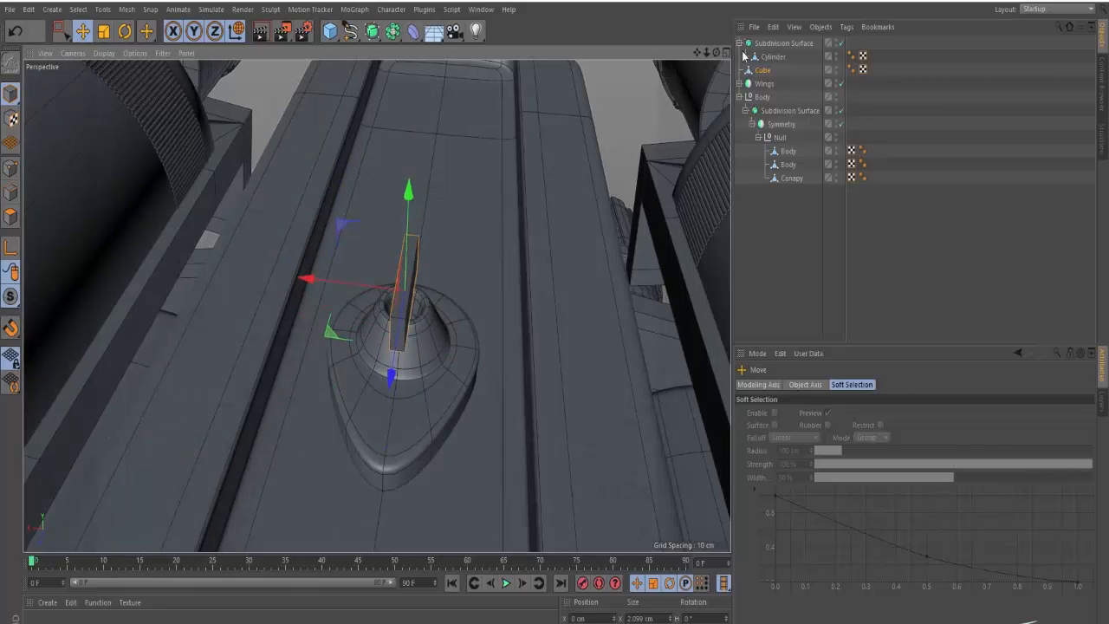
pyautogui.click(10, 218)
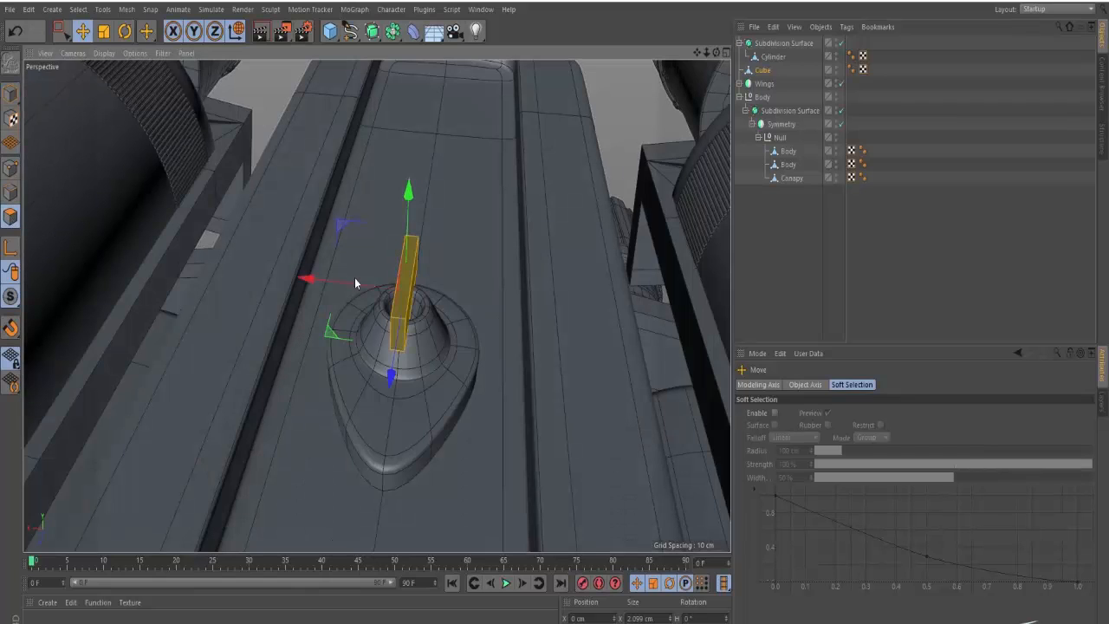
pyautogui.moveTo(343, 234); pyautogui.dragTo(433, 299)
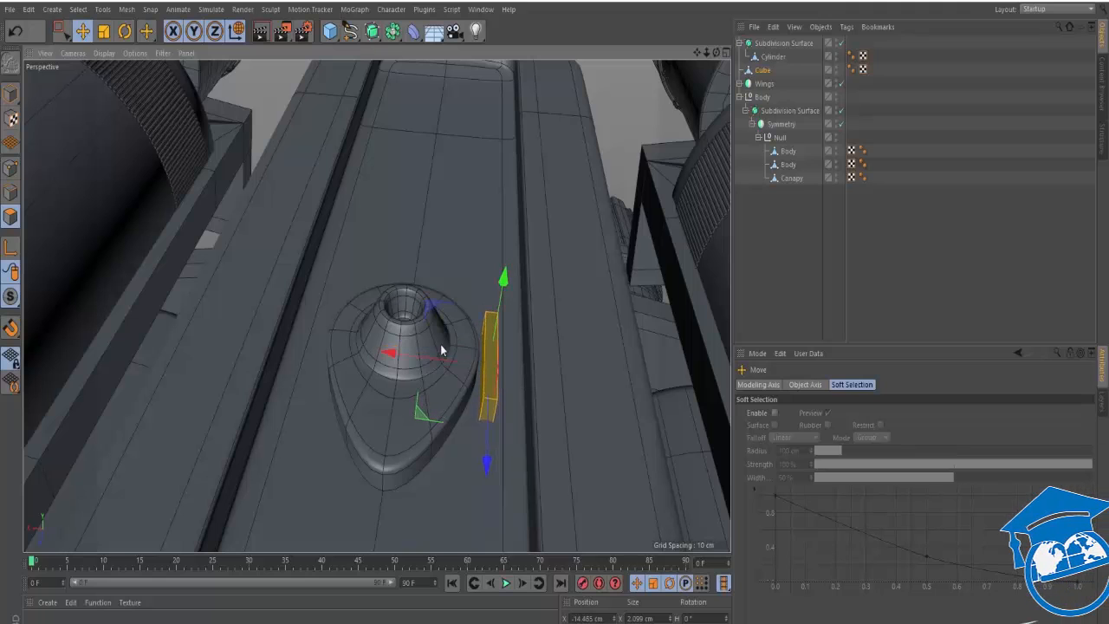
pyautogui.click(10, 94)
pyautogui.click(10, 216)
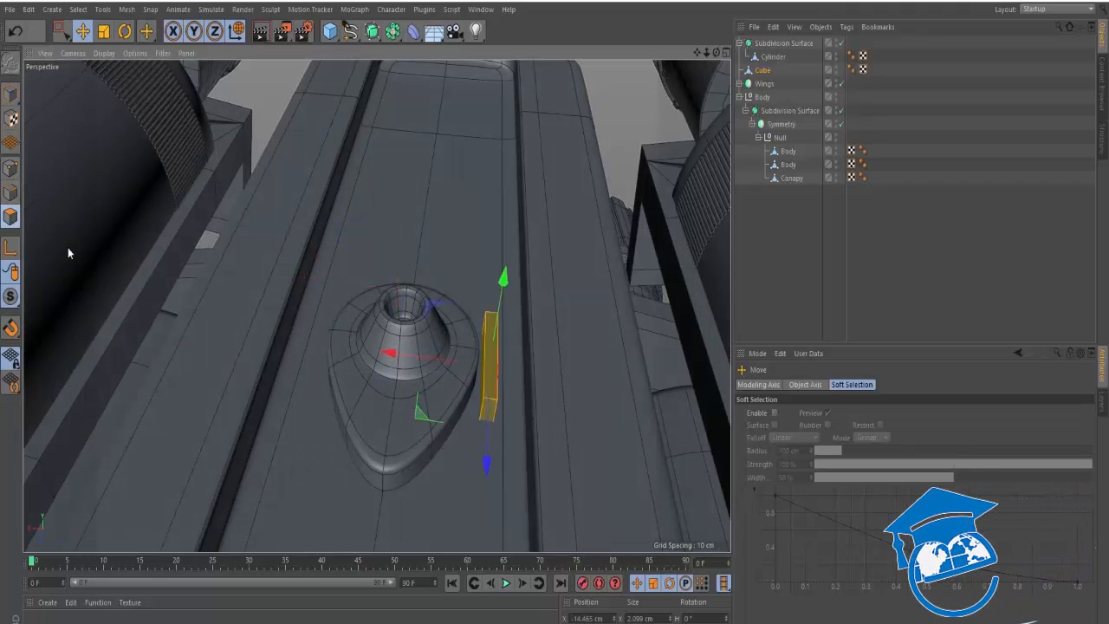
# Select the bar's cockpit-facing end polygon and push it back slightly to shorten the bar.
pyautogui.keyDown('alt'); pyautogui.moveTo(376, 311); pyautogui.dragTo(361, 287); pyautogui.keyUp('alt')
pyautogui.click(381, 341)
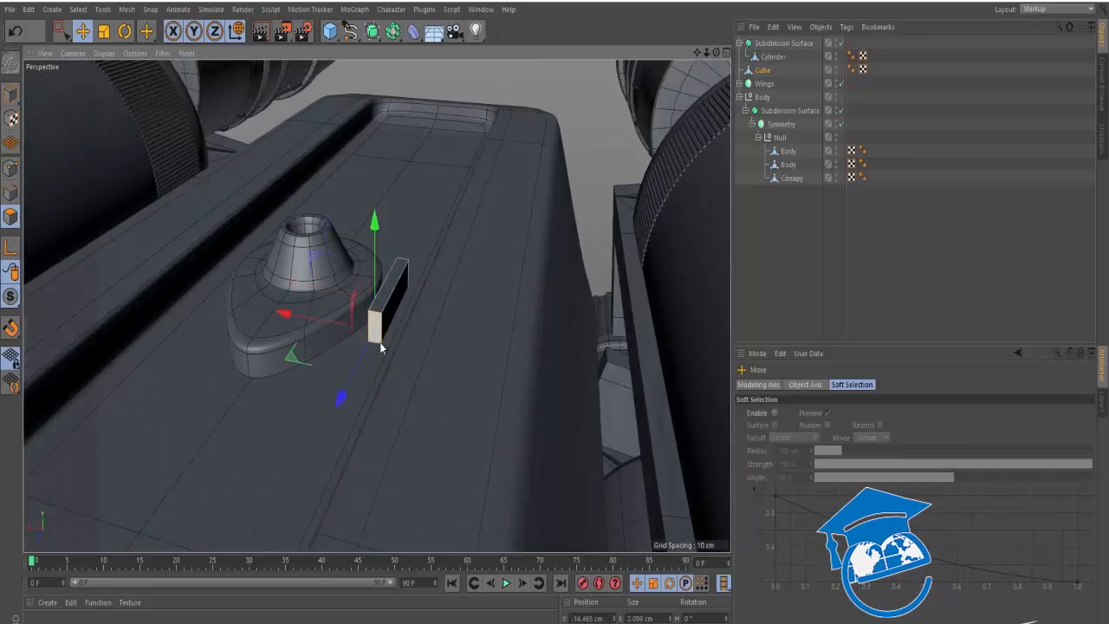
pyautogui.keyDown('alt'); pyautogui.moveTo(381, 343); pyautogui.dragTo(387, 388); pyautogui.keyUp('alt')
pyautogui.moveTo(356, 447); pyautogui.dragTo(400, 408)
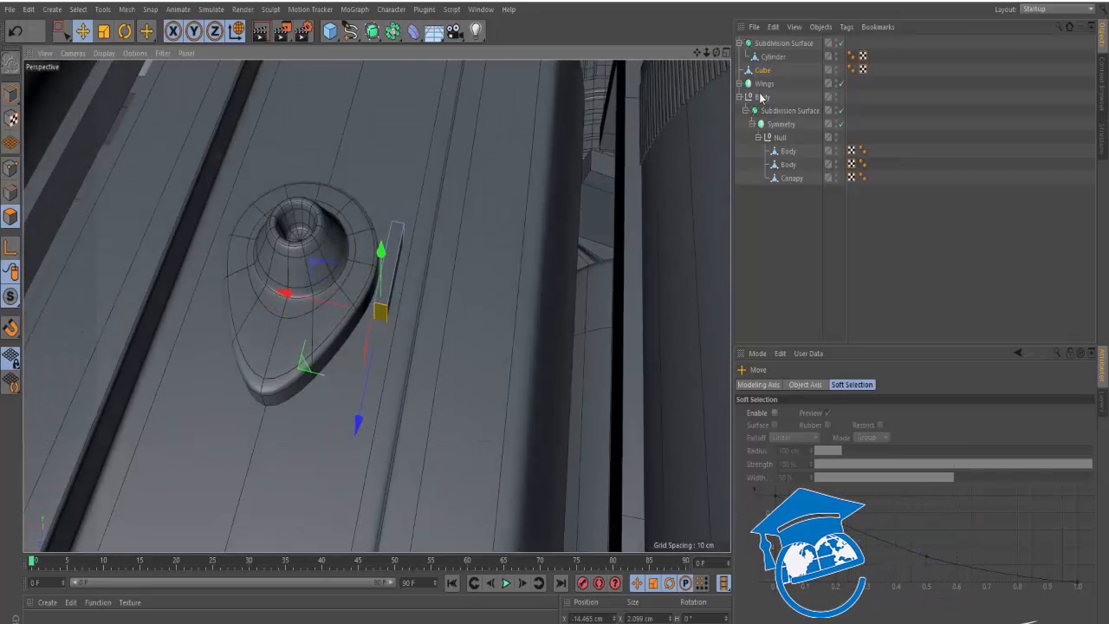
# Mirror the bar to the other side of the deck with a Symmetry object and reselect the cube for editing.
pyautogui.click(394, 35)
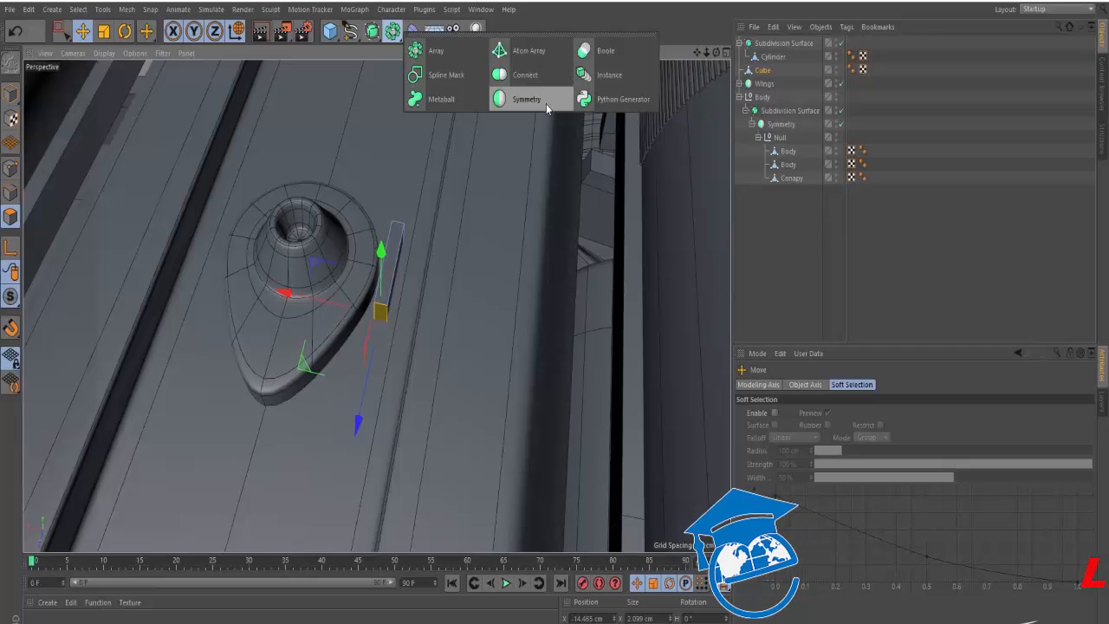
pyautogui.keyDown('alt'); pyautogui.click(545, 104); pyautogui.keyUp('alt')
pyautogui.click(768, 83)
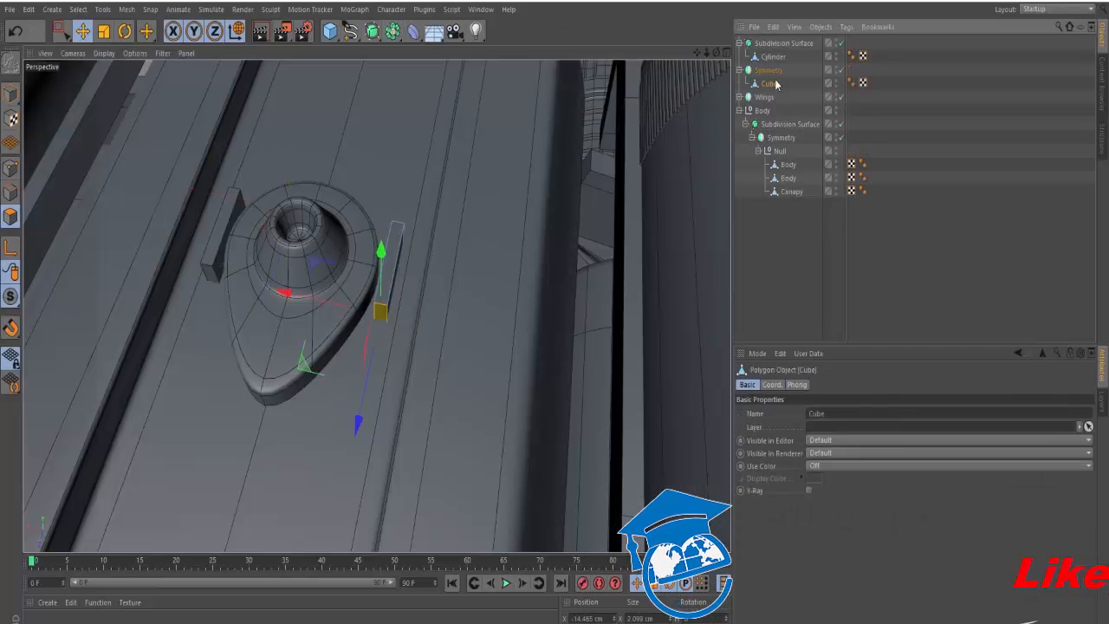
pyautogui.keyDown('alt'); pyautogui.moveTo(425, 208); pyautogui.dragTo(454, 266); pyautogui.keyUp('alt')
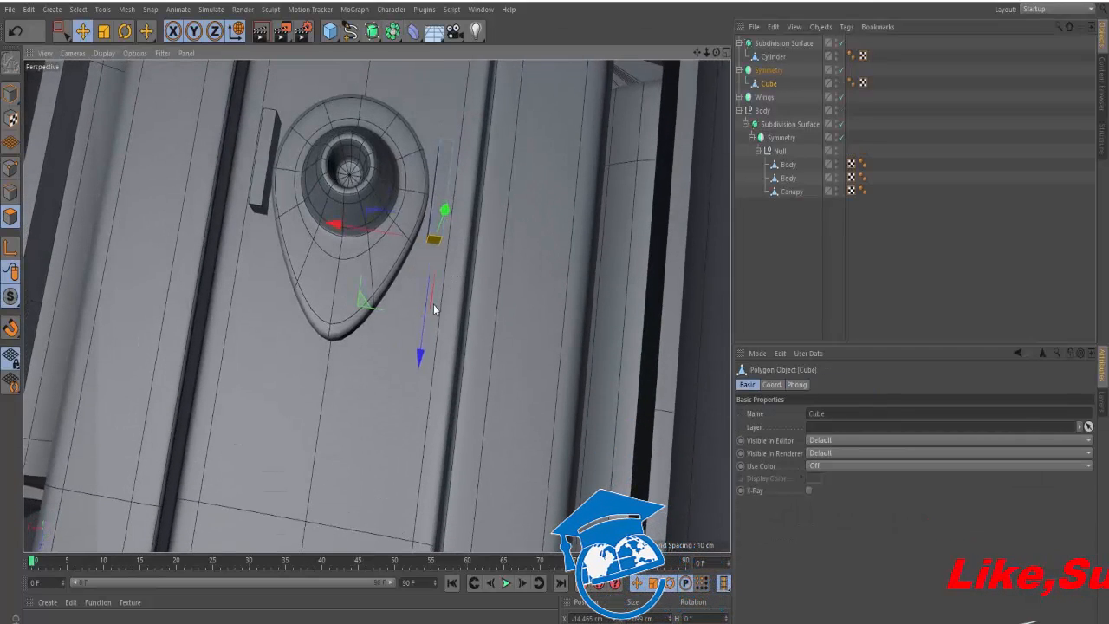
# Extrude the bar's end polygon diagonally along the teardrop base to its pointed tip and rotate the new end to follow the shape.
pyautogui.keyDown('ctrl'); pyautogui.moveTo(363, 306); pyautogui.dragTo(286, 419); pyautogui.keyUp('ctrl')
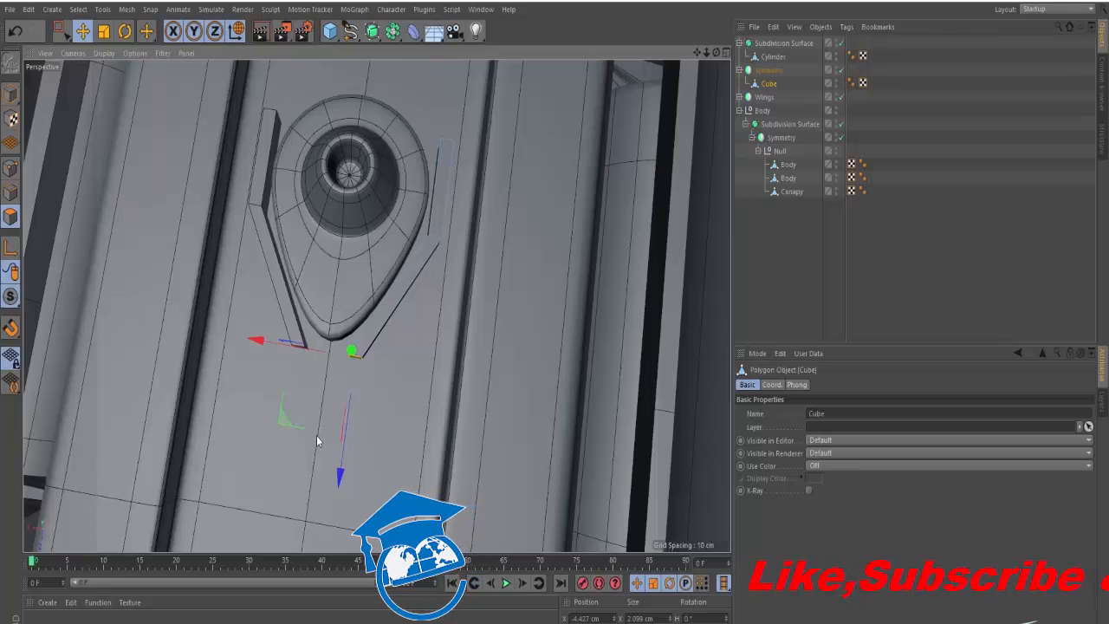
pyautogui.press('r')
pyautogui.moveTo(395, 412); pyautogui.dragTo(339, 439)
# Bring the bar's new end to the centre line, flatten it along X and set its X position to 0 cm.
pyautogui.press('e')
pyautogui.moveTo(291, 343); pyautogui.dragTo(239, 320)
pyautogui.press('t')
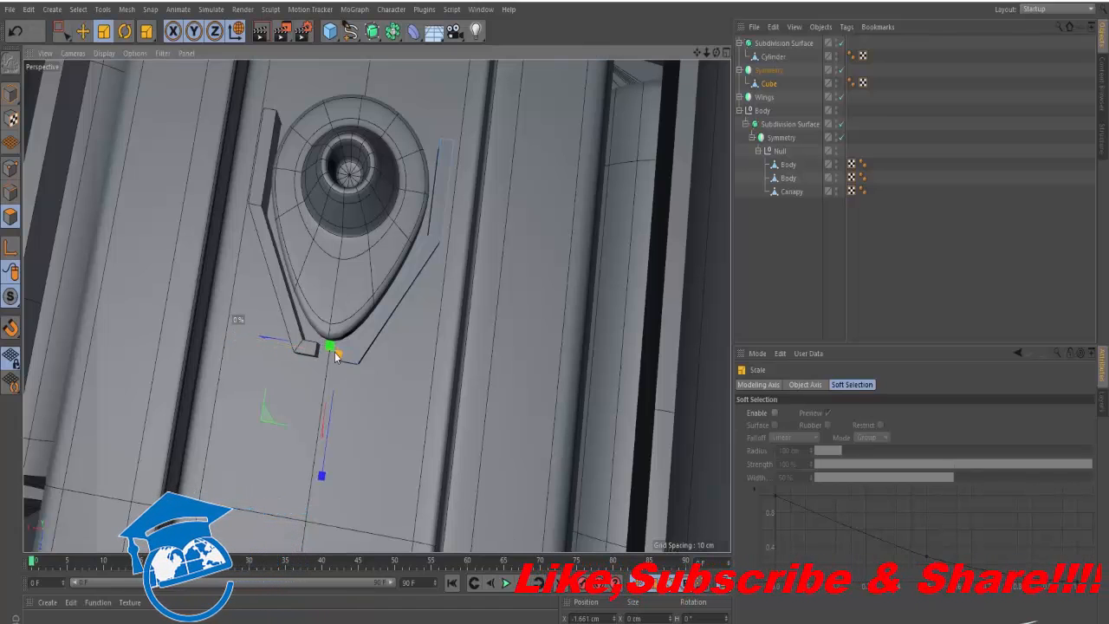
pyautogui.click(405, 398)
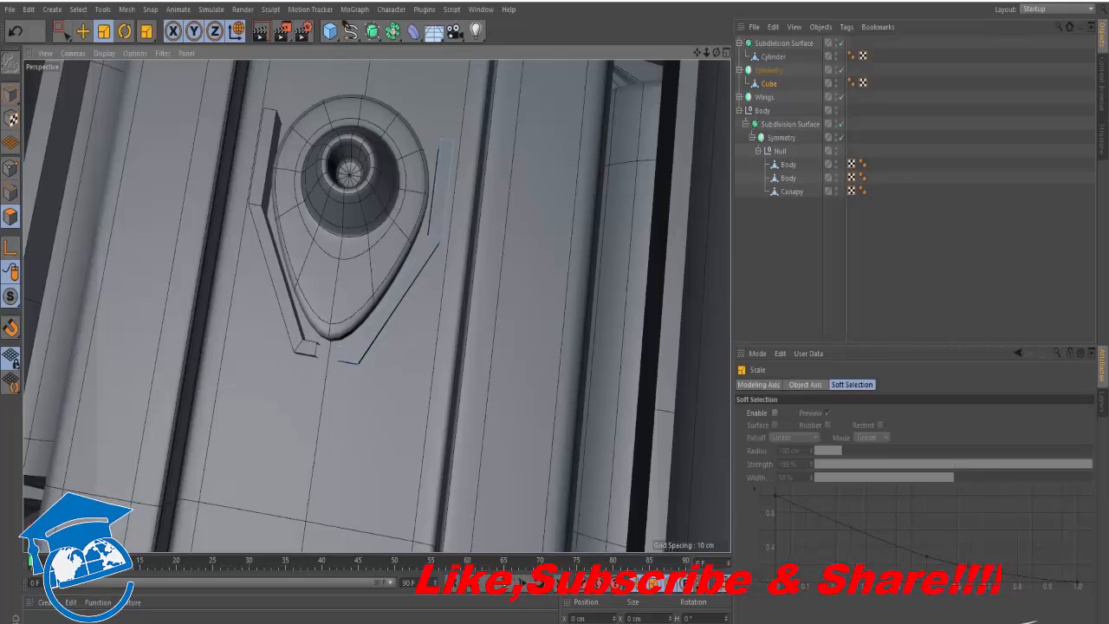
pyautogui.click(338, 354)
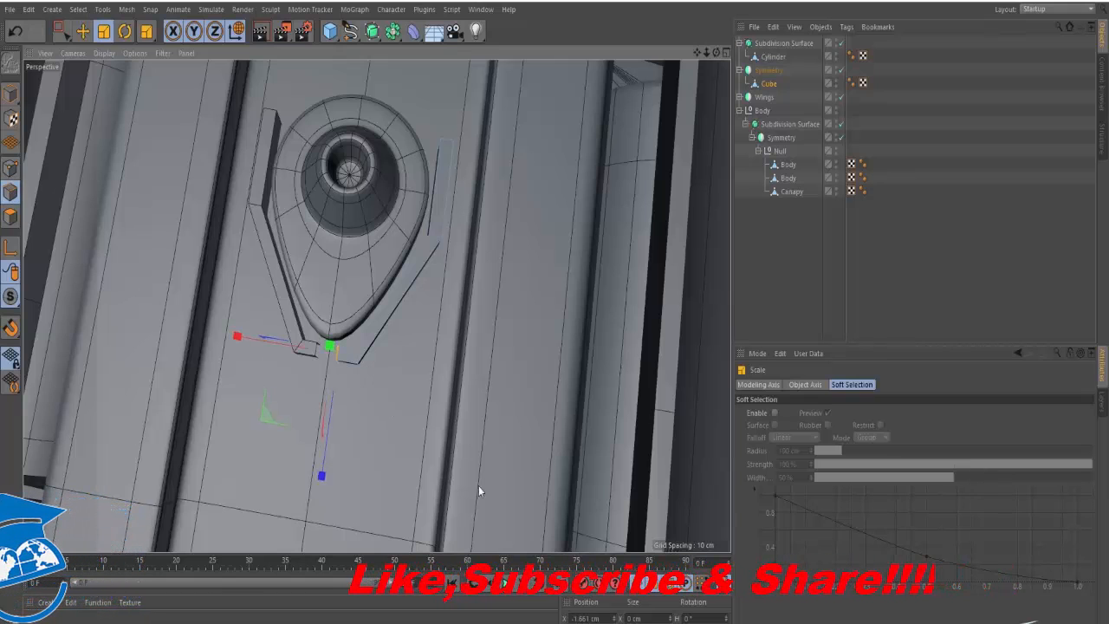
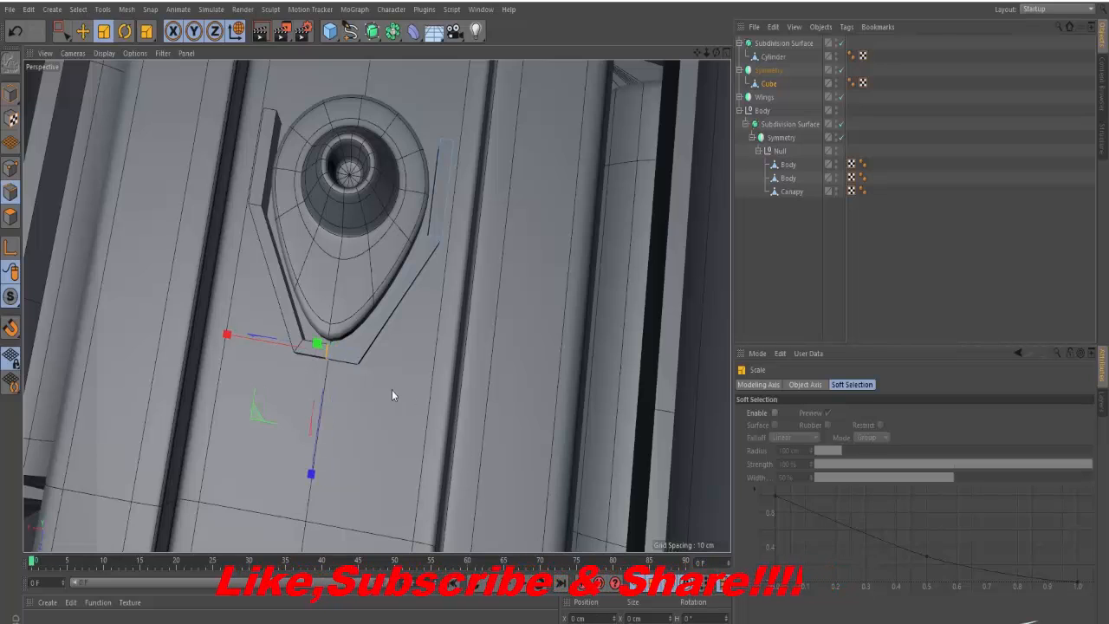
# Check the X-Wing_Top.jpg reference image and delete the bar's end polygon on the rounded side of the base.
pyautogui.keyDown('alt'); pyautogui.moveTo(386, 390); pyautogui.dragTo(428, 289); pyautogui.keyUp('alt')
pyautogui.hotkey('alt', 'Tab')
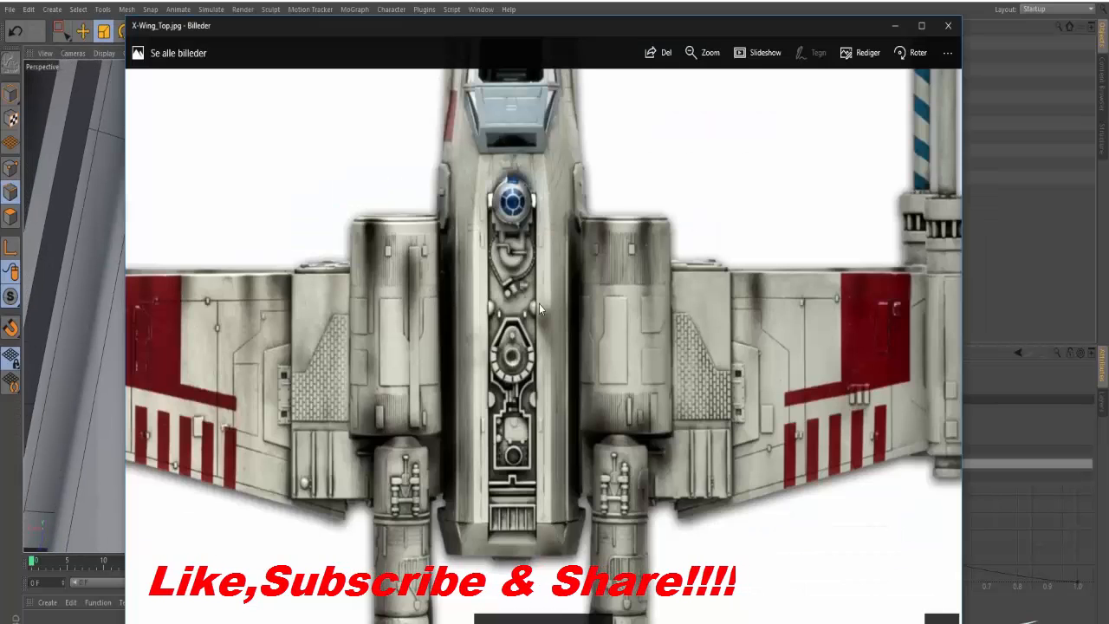
pyautogui.hotkey('alt', 'Tab')
pyautogui.keyDown('alt'); pyautogui.moveTo(505, 315); pyautogui.dragTo(448, 364); pyautogui.keyUp('alt')
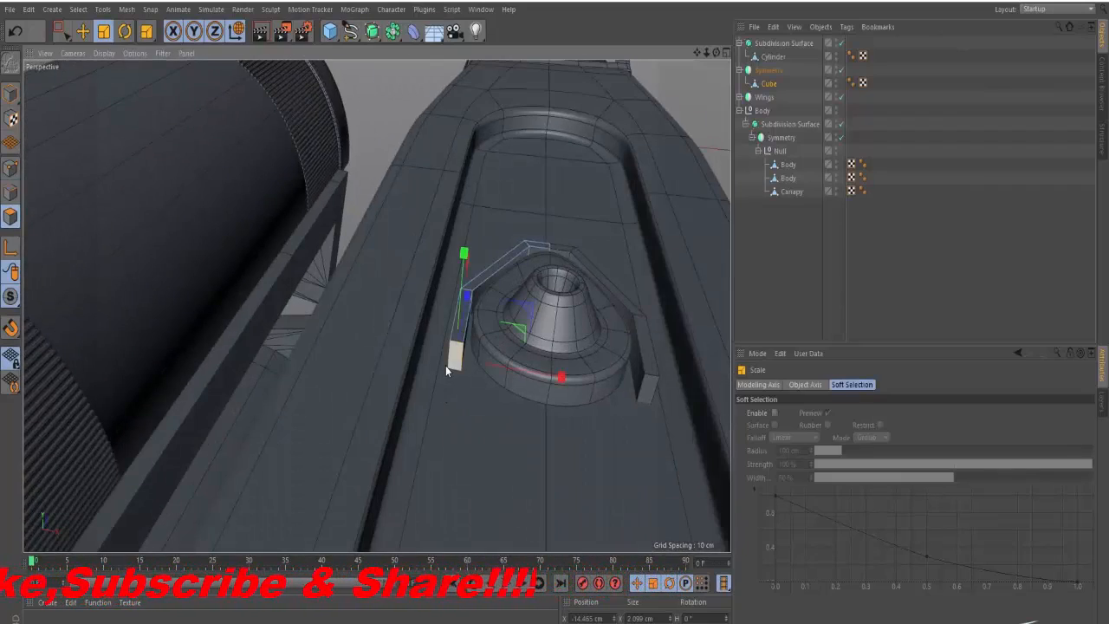
pyautogui.press('Delete')
# Extrude the bar's open end edges twice around the rounded side of the base, rotating each section to follow the curve.
pyautogui.click(461, 343)
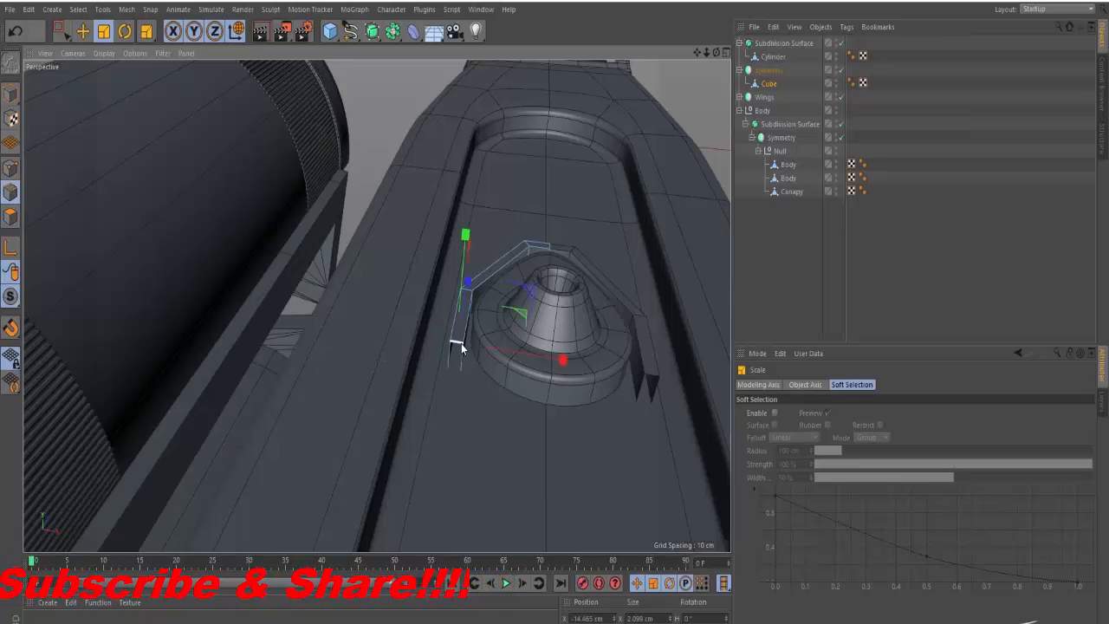
pyautogui.keyDown('alt'); pyautogui.moveTo(461, 343); pyautogui.dragTo(370, 418); pyautogui.keyUp('alt')
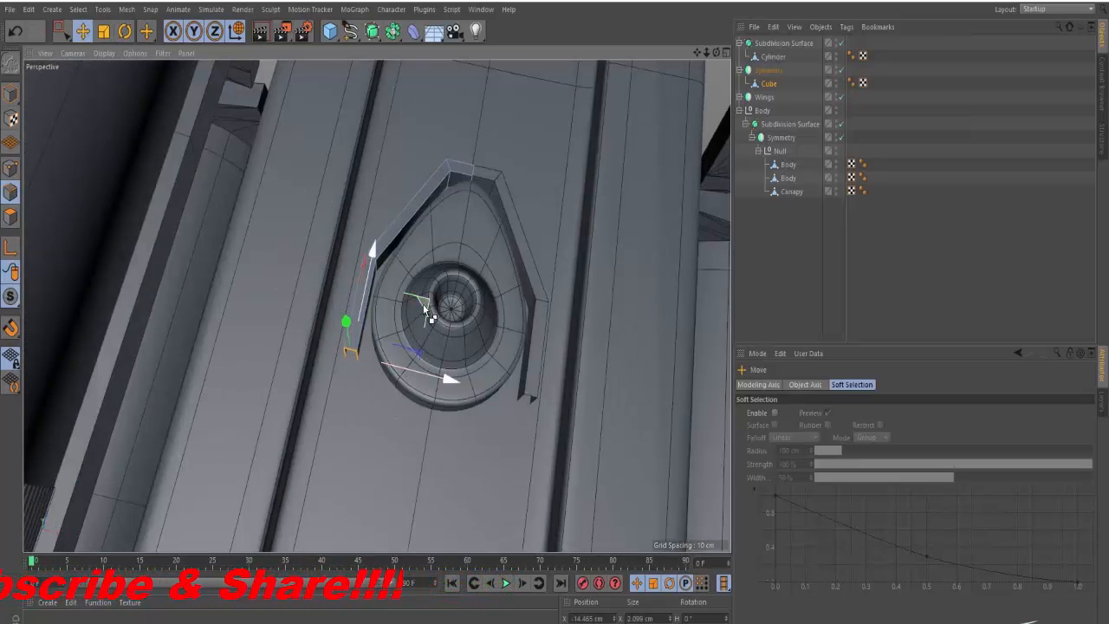
pyautogui.keyDown('ctrl'); pyautogui.moveTo(424, 306); pyautogui.dragTo(406, 286); pyautogui.keyUp('ctrl')
pyautogui.press('r')
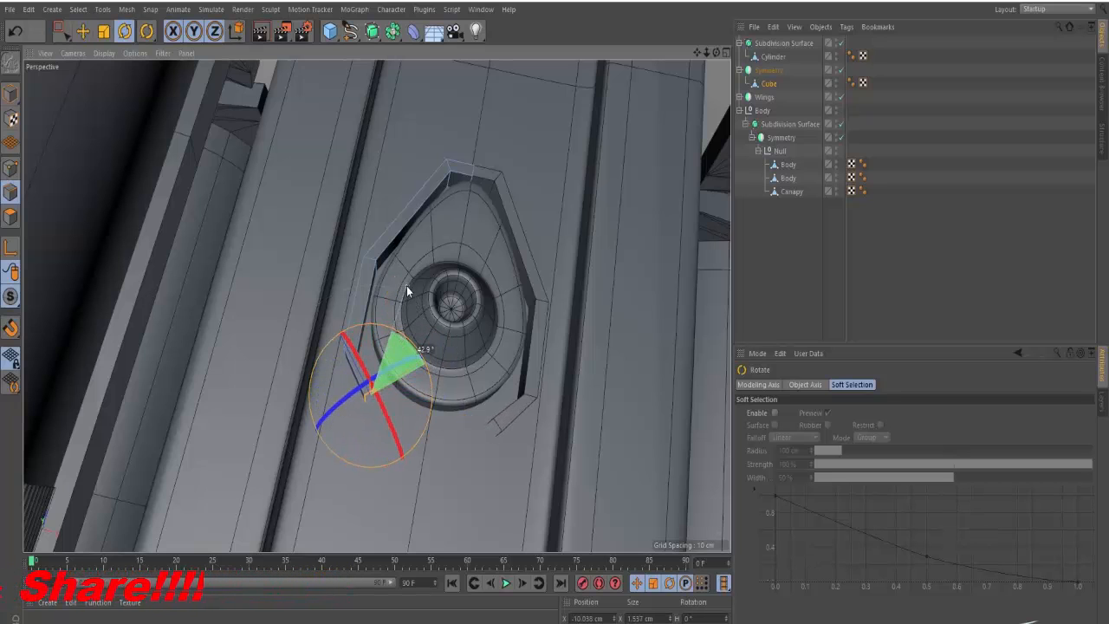
pyautogui.press('e')
pyautogui.moveTo(443, 344)
pyautogui.keyDown('ctrl'); pyautogui.mouseDown()
pyautogui.moveTo(481, 378)
pyautogui.moveTo(442, 347)
pyautogui.mouseUp(); pyautogui.keyUp('ctrl')
pyautogui.press('r')
pyautogui.press('e')
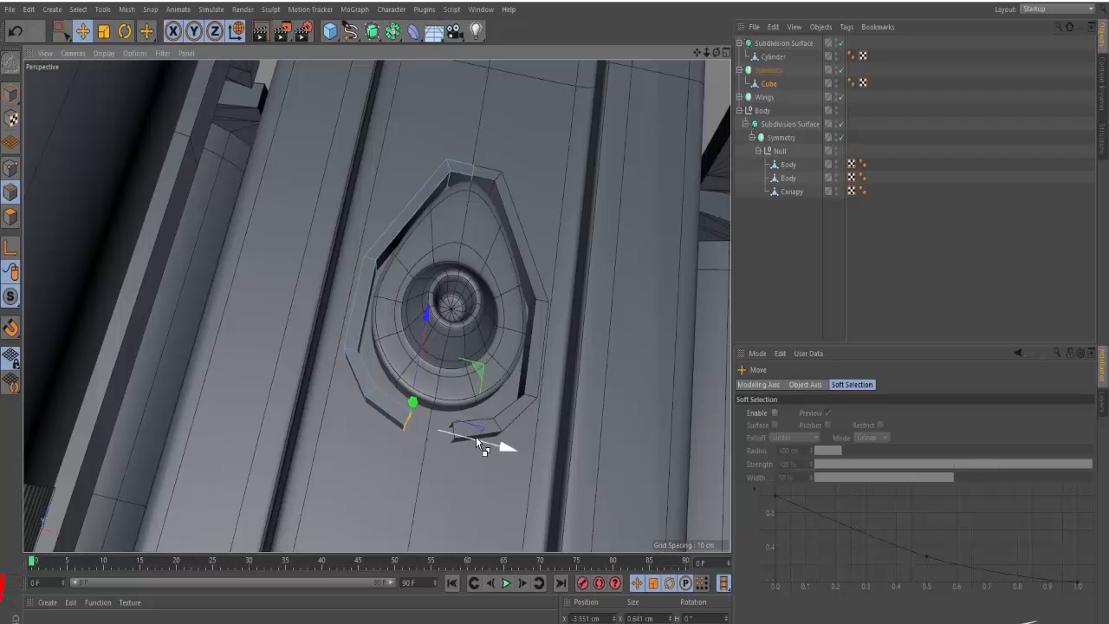
# Flatten the last end edges along X, set their X position to 0 cm and nudge them lengthwise to close the frame.
pyautogui.moveTo(477, 438); pyautogui.dragTo(508, 451)
pyautogui.press('t')
pyautogui.moveTo(421, 430); pyautogui.dragTo(421, 430)
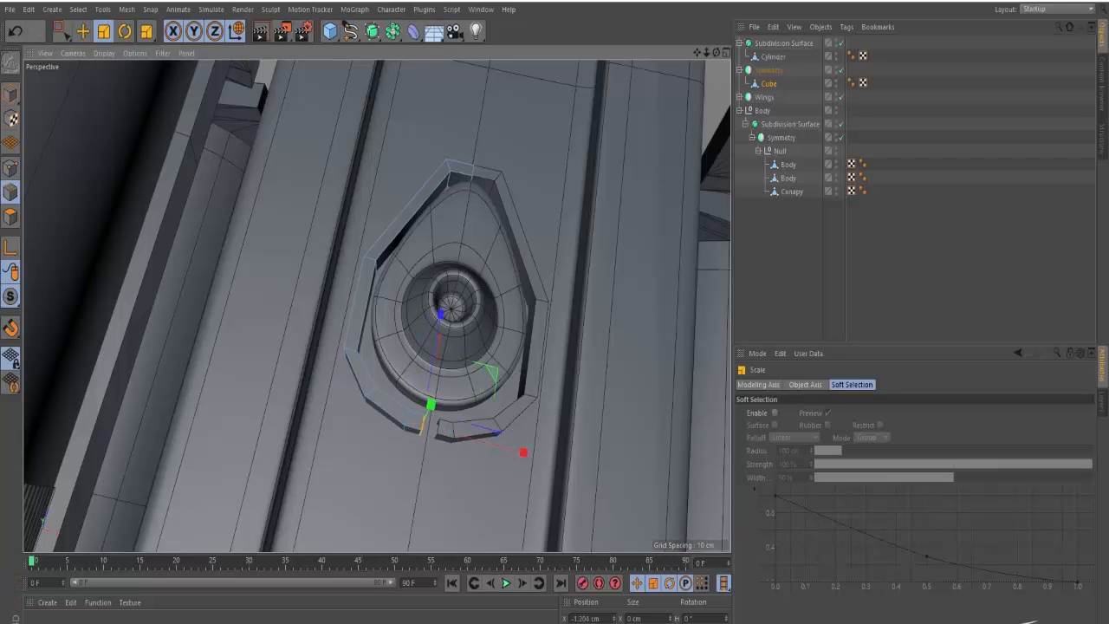
pyautogui.doubleClick(588, 618)
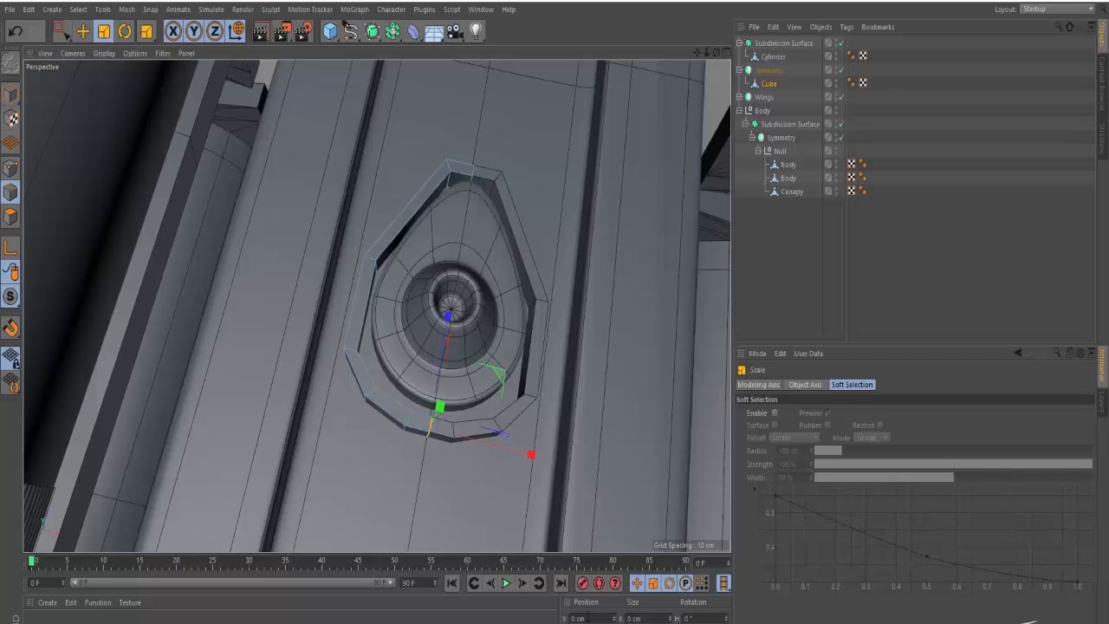
pyautogui.moveTo(452, 313); pyautogui.dragTo(445, 325)
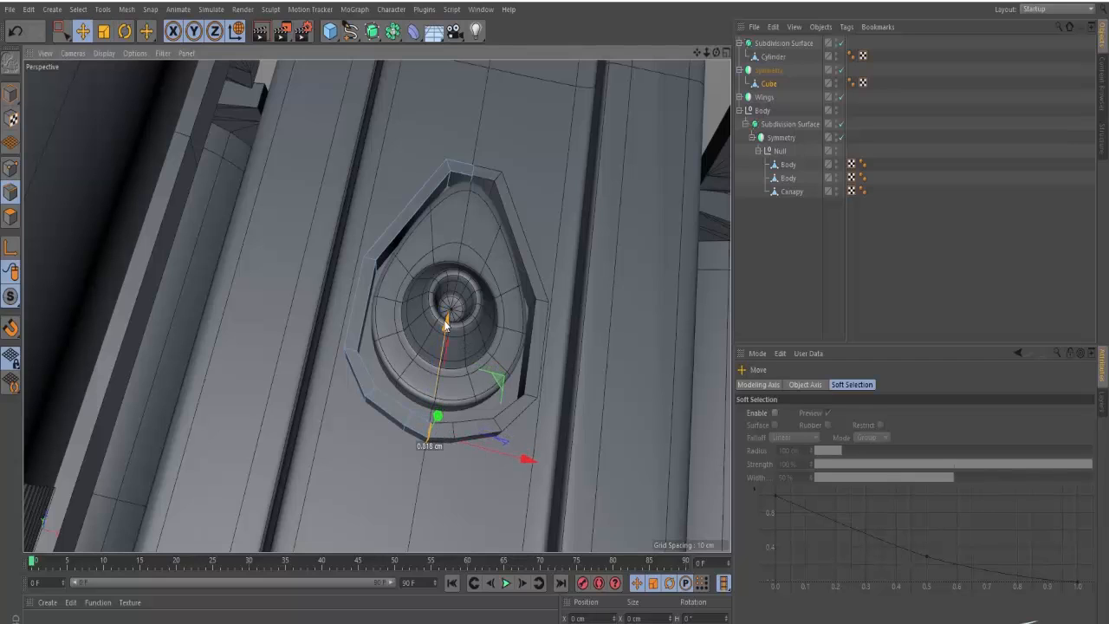
# Move the inner corner edge beside the base's rounded end slightly to refine the frame's outline.
pyautogui.keyDown('alt'); pyautogui.moveTo(362, 353); pyautogui.dragTo(338, 384); pyautogui.keyUp('alt')
pyautogui.click(353, 356)
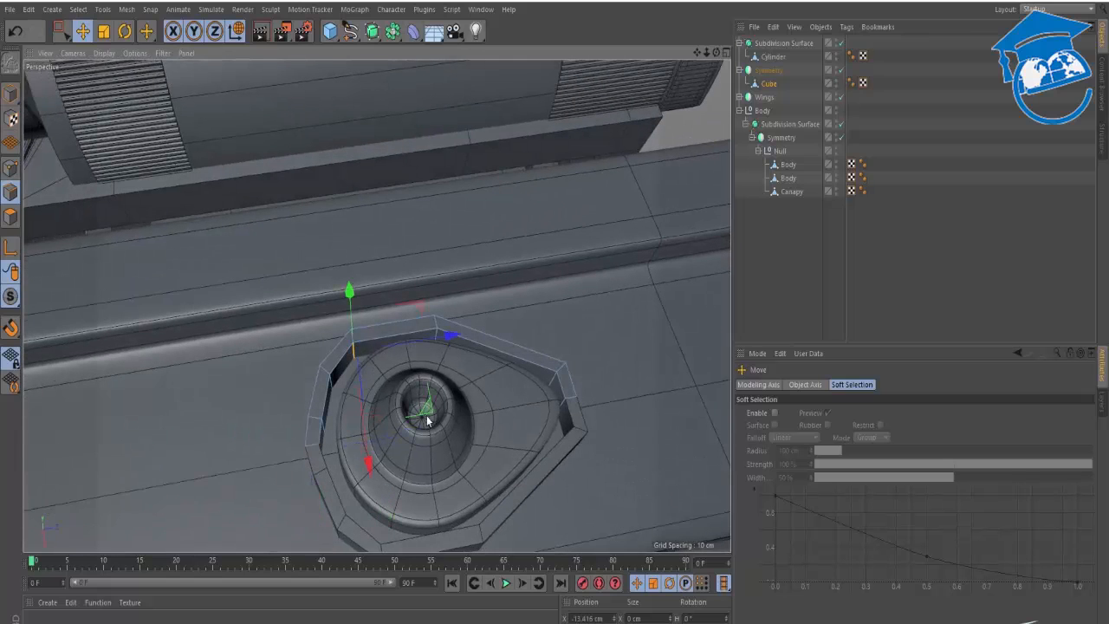
pyautogui.moveTo(430, 413); pyautogui.dragTo(435, 413)
pyautogui.click(597, 315)
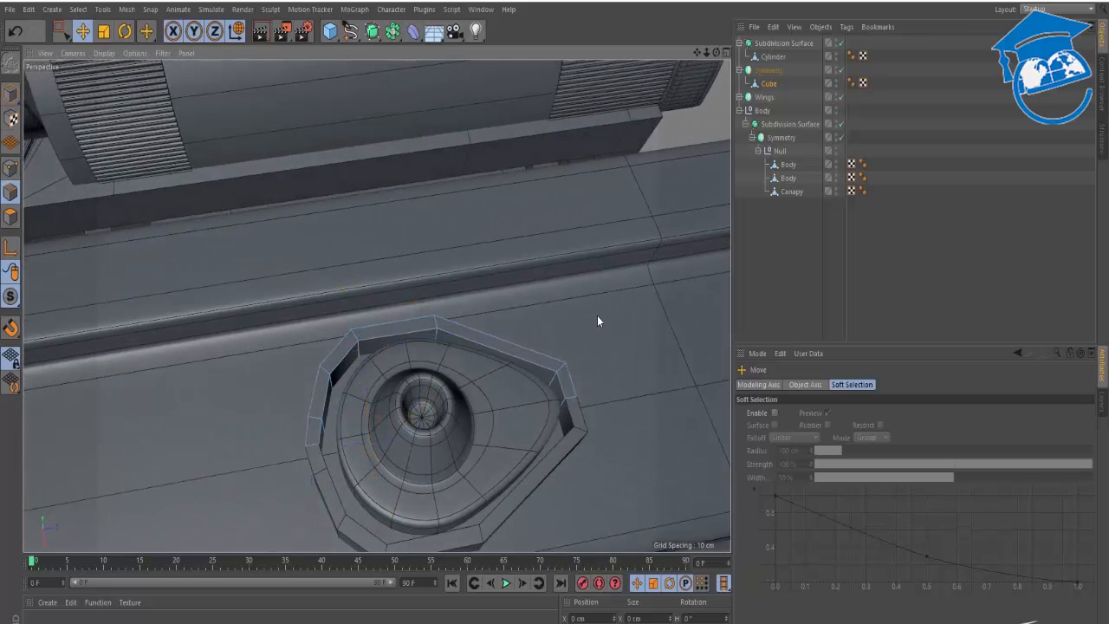
# Add a loop cut with the Knife across the short segment at the frame's pointed end, close to its corner.
pyautogui.keyDown('alt'); pyautogui.moveTo(556, 371); pyautogui.dragTo(494, 357); pyautogui.keyUp('alt')
pyautogui.keyDown('alt'); pyautogui.moveTo(591, 377); pyautogui.dragTo(664, 370, button='right'); pyautogui.keyUp('alt')
pyautogui.keyDown('alt'); pyautogui.moveTo(664, 370); pyautogui.dragTo(376, 364); pyautogui.keyUp('alt')
pyautogui.press('k')
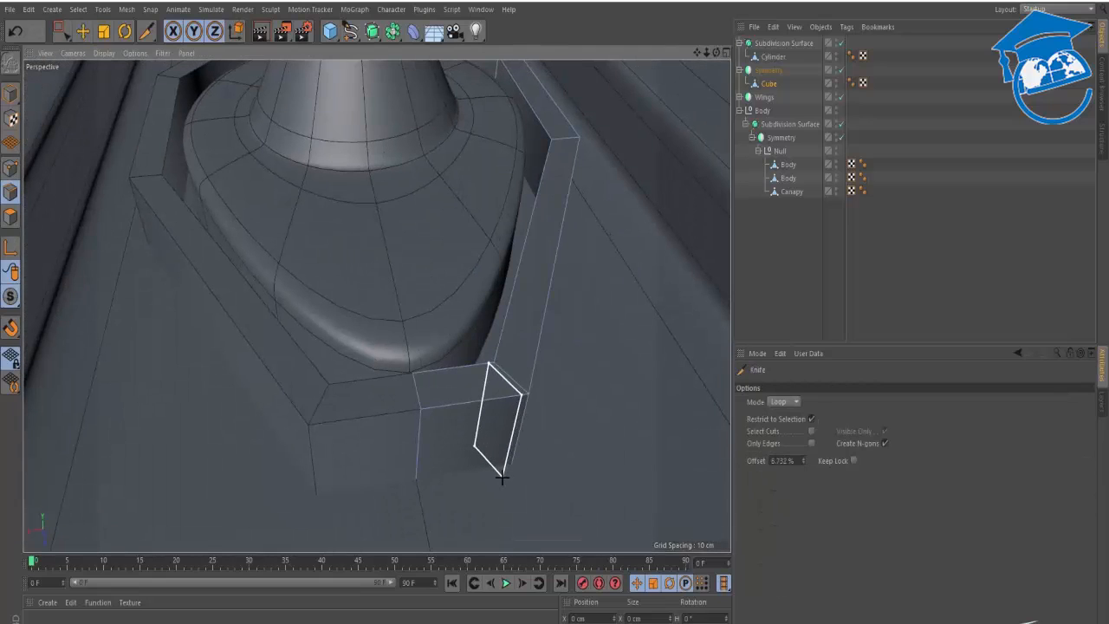
pyautogui.click(505, 479)
# Delete the hidden underside polygons of the frame along its pointed end and diagonal side.
pyautogui.keyDown('alt'); pyautogui.moveTo(492, 466); pyautogui.dragTo(459, 288); pyautogui.keyUp('alt')
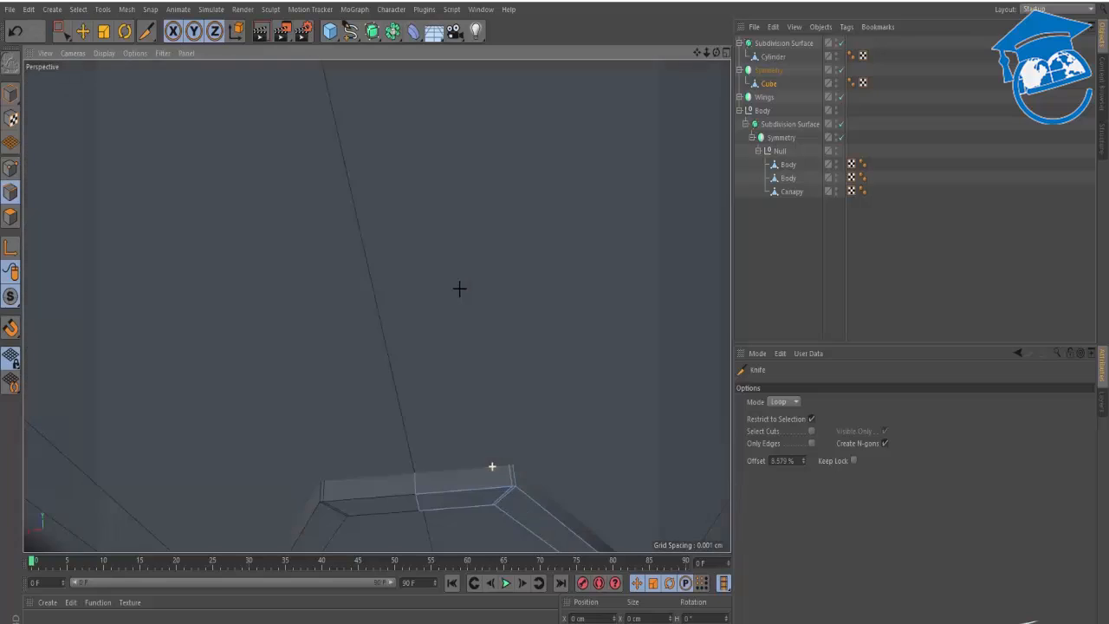
pyautogui.keyDown('alt'); pyautogui.moveTo(476, 367); pyautogui.dragTo(459, 396, button='right'); pyautogui.keyUp('alt')
pyautogui.keyDown('alt'); pyautogui.moveTo(458, 396); pyautogui.dragTo(372, 228, button='middle'); pyautogui.keyUp('alt')
pyautogui.moveTo(524, 331)
pyautogui.keyDown('alt'); pyautogui.mouseDown()
pyautogui.moveTo(480, 272)
pyautogui.moveTo(523, 330)
pyautogui.mouseUp(); pyautogui.keyUp('alt')
pyautogui.press('e')
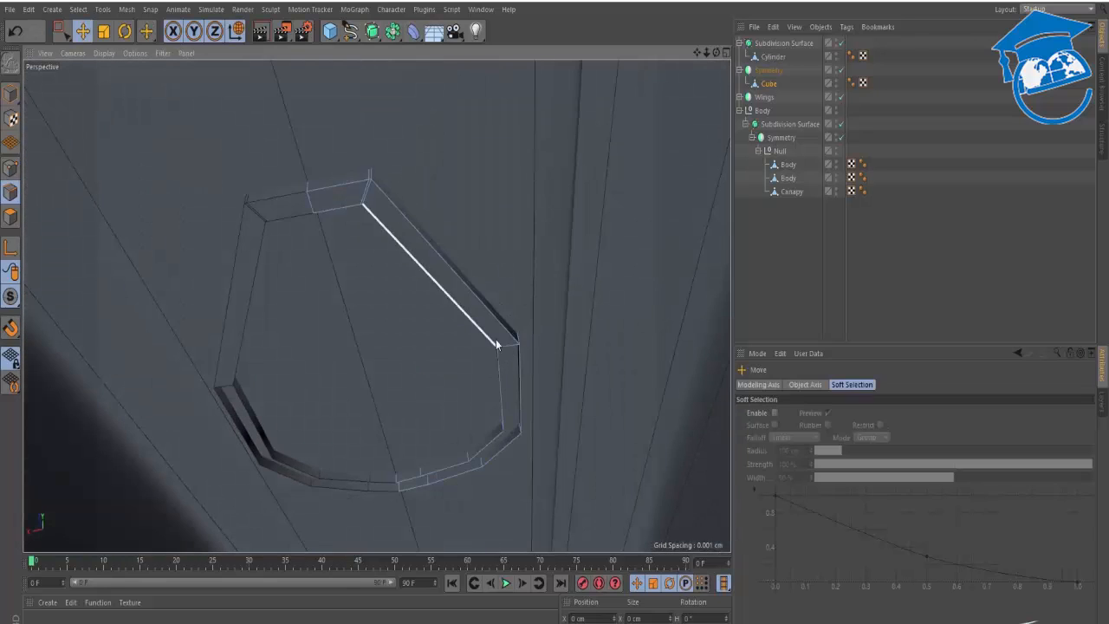
pyautogui.click(341, 208)
pyautogui.keyDown('shift'); pyautogui.click(368, 202); pyautogui.keyUp('shift')
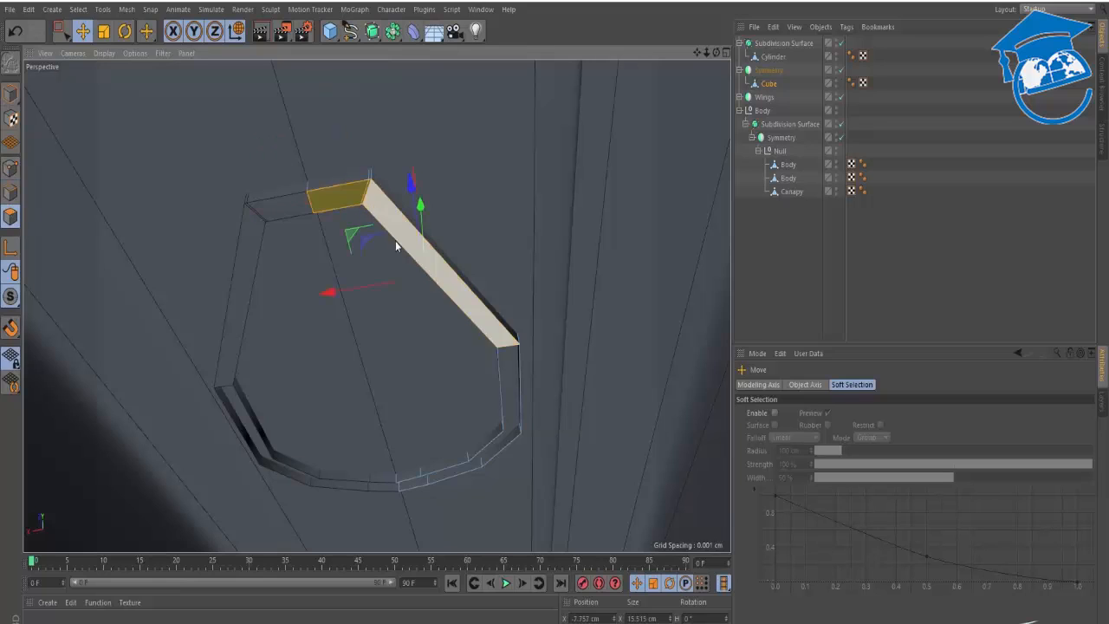
pyautogui.press('Delete')
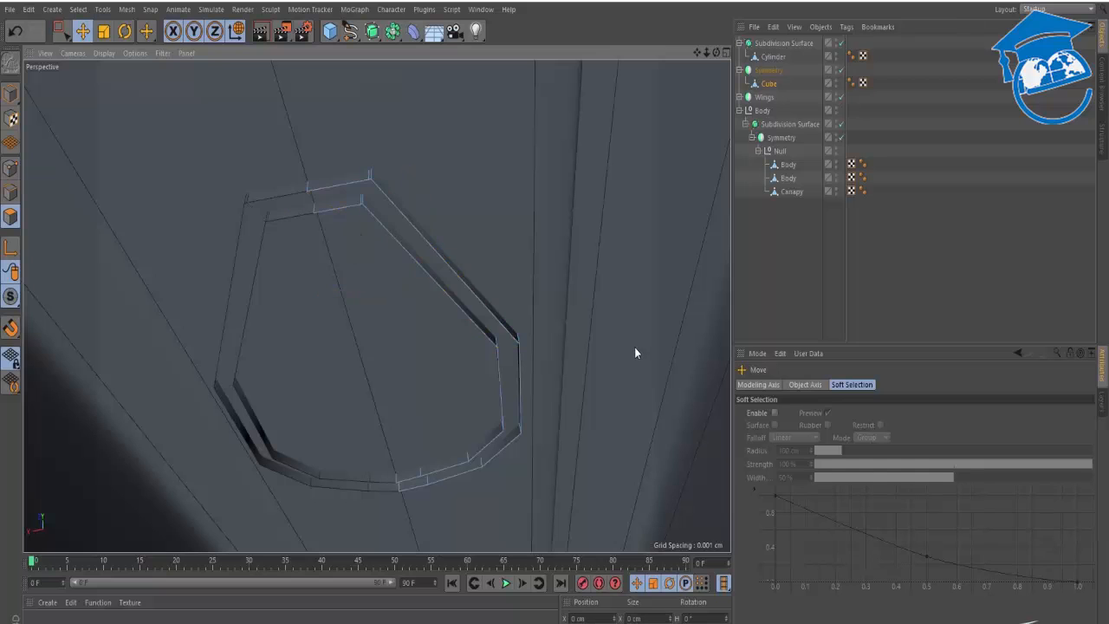
# Place the frame's Symmetry object inside a new Subdivision Surface.
pyautogui.keyDown('alt'); pyautogui.moveTo(384, 255); pyautogui.dragTo(384, 305); pyautogui.keyUp('alt')
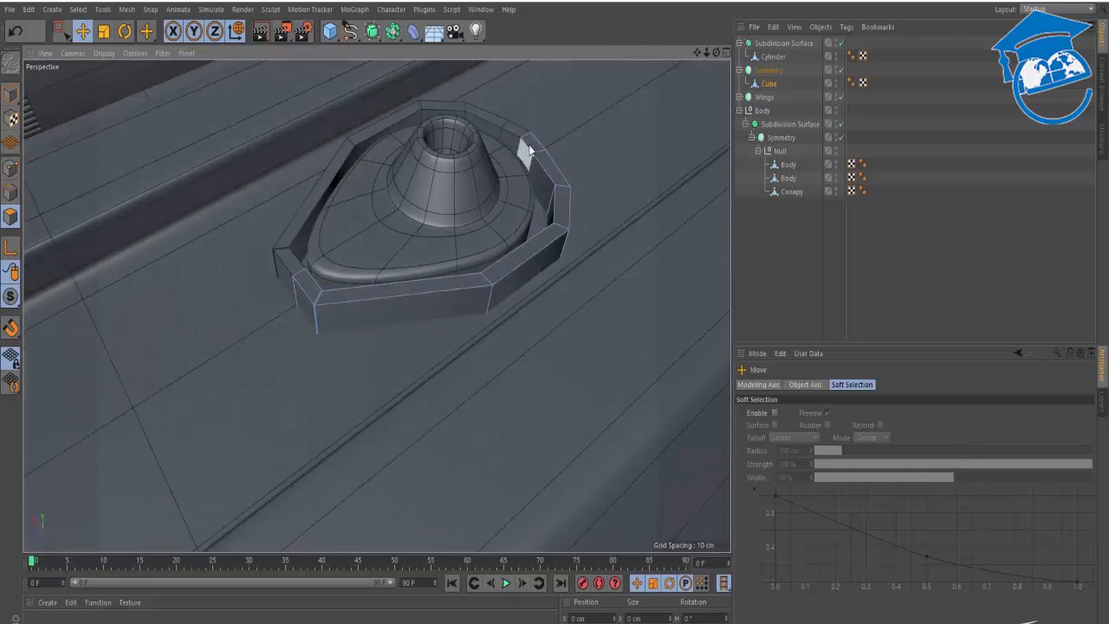
pyautogui.press('k')
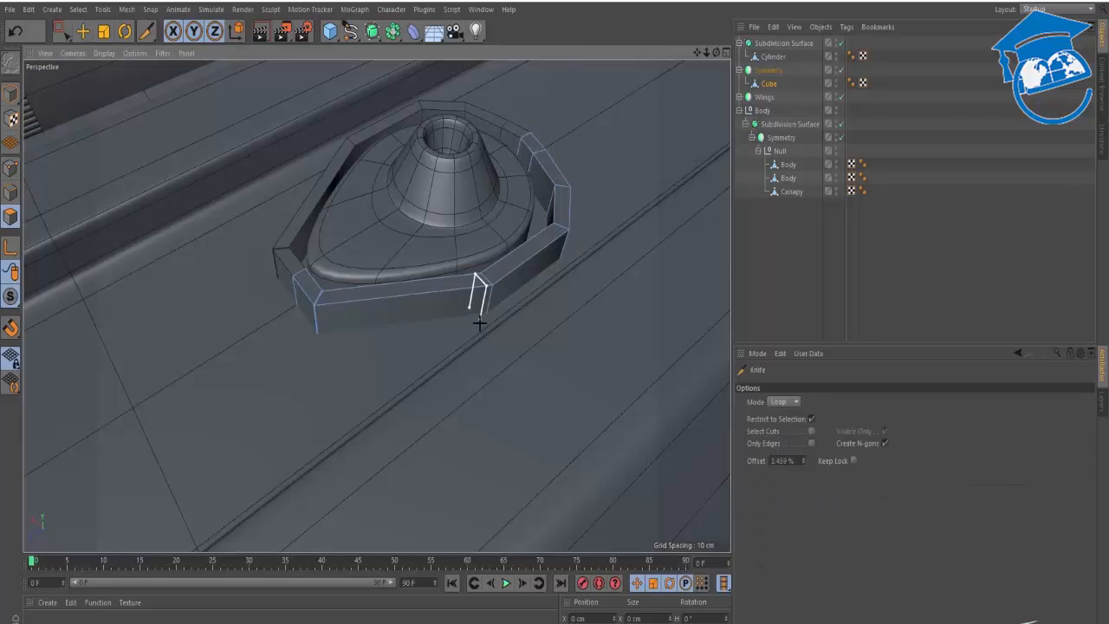
pyautogui.click(768, 71)
pyautogui.keyDown('alt'); pyautogui.click(373, 32); pyautogui.keyUp('alt')
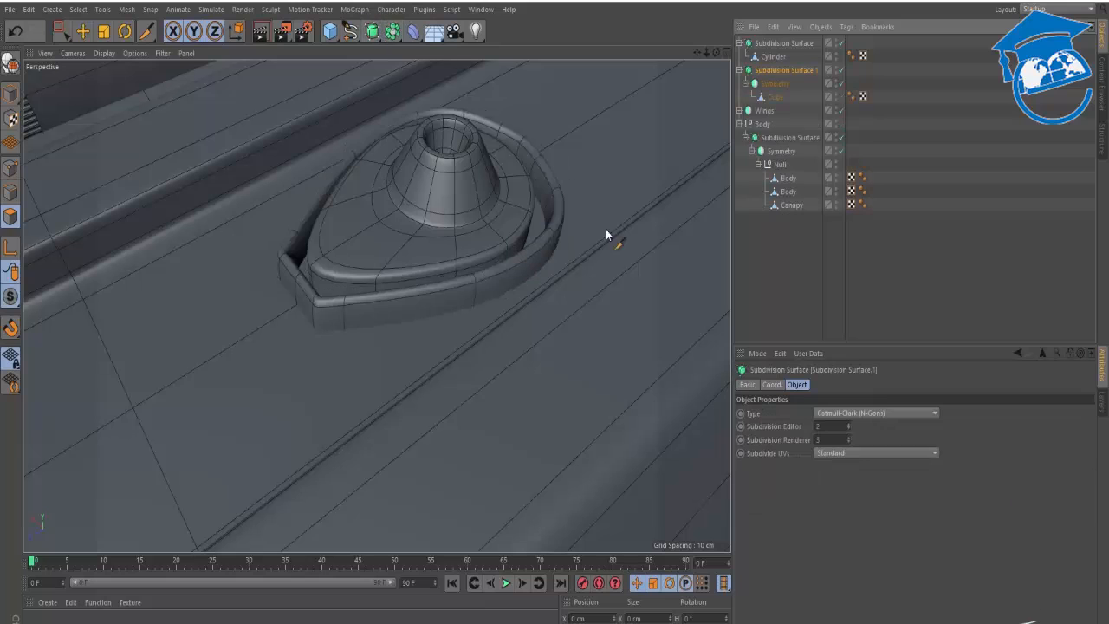
# Turn off the frame's smoothing and loop-cut the Cube's outer and inner walls close to the top edges.
pyautogui.click(771, 84)
pyautogui.click(775, 97)
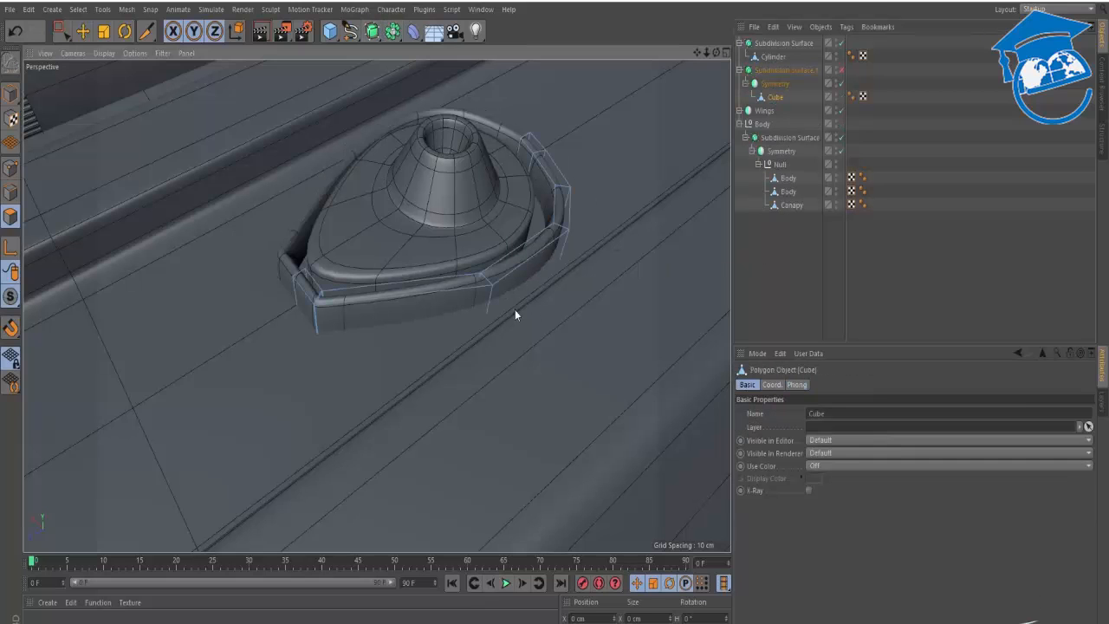
pyautogui.press('q')
pyautogui.keyDown('alt'); pyautogui.moveTo(324, 295); pyautogui.dragTo(478, 227); pyautogui.keyUp('alt')
pyautogui.press('k')
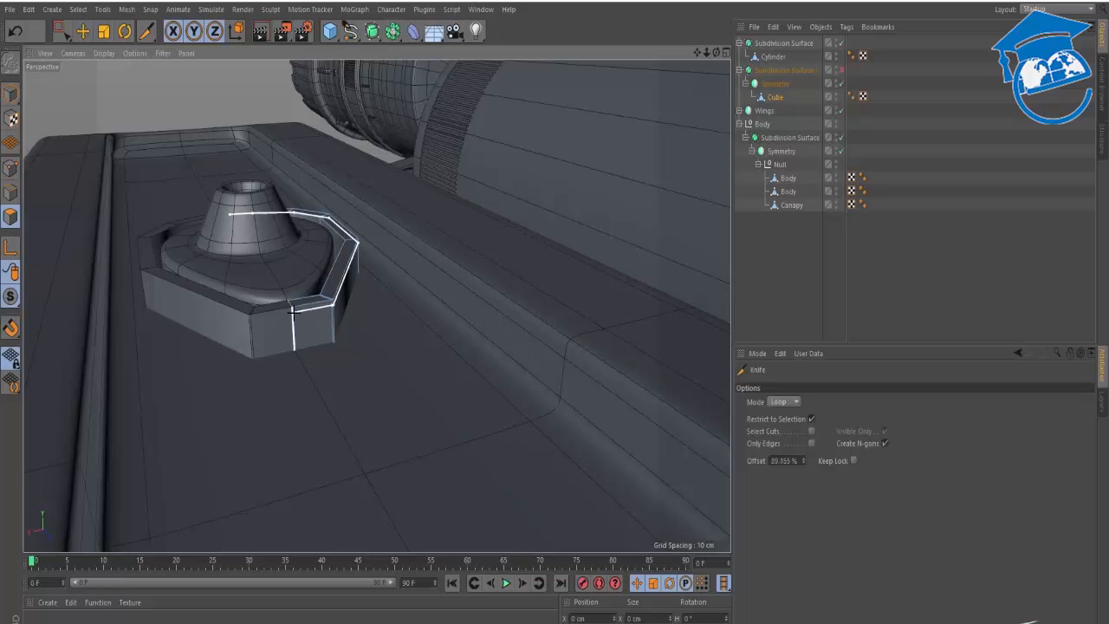
pyautogui.keyDown('alt'); pyautogui.moveTo(451, 330); pyautogui.dragTo(559, 338); pyautogui.keyUp('alt')
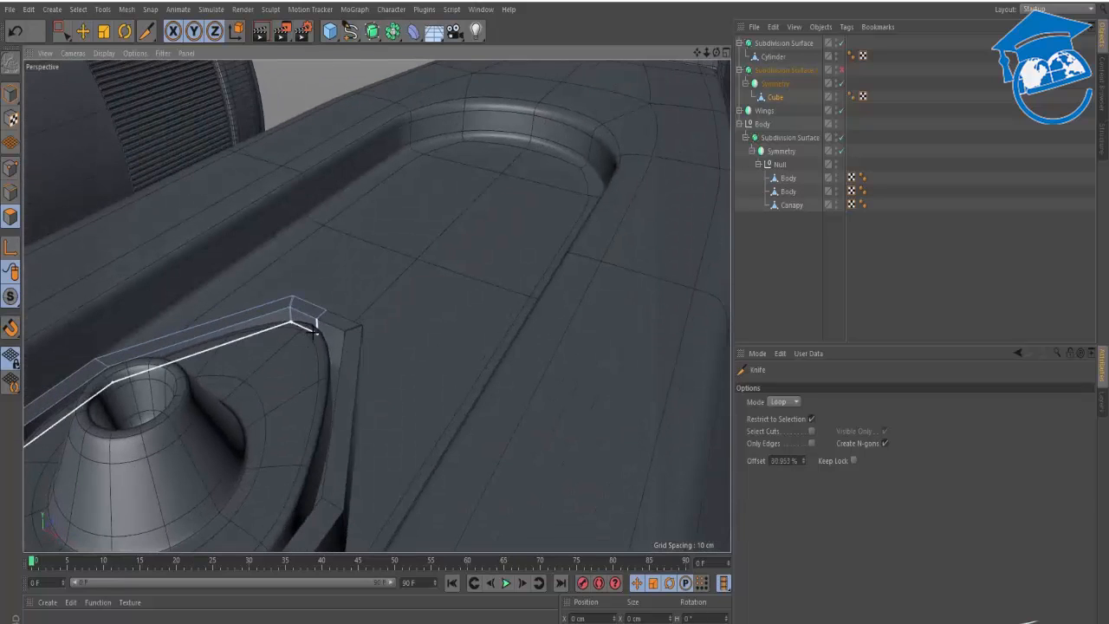
pyautogui.keyDown('alt'); pyautogui.moveTo(315, 323); pyautogui.dragTo(595, 435); pyautogui.keyUp('alt')
# Turn the frame's smoothing back on, clear the selection and examine how its outline fits around the teardrop base.
pyautogui.press('space')
pyautogui.click(771, 222)
pyautogui.scroll(-4, 351, 322)
pyautogui.keyDown('alt'); pyautogui.moveTo(351, 323); pyautogui.dragTo(422, 360, button='middle'); pyautogui.keyUp('alt')
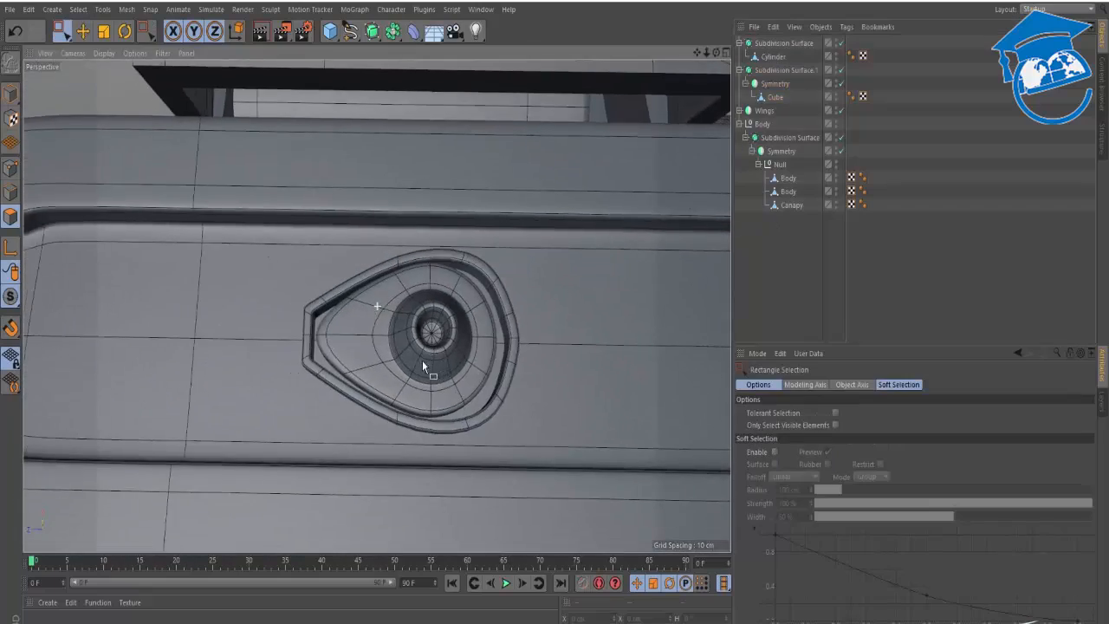
pyautogui.moveTo(438, 373)
pyautogui.keyDown('alt'); pyautogui.mouseDown()
pyautogui.moveTo(483, 416)
pyautogui.moveTo(445, 373)
pyautogui.mouseUp(); pyautogui.keyUp('alt')
pyautogui.scroll(6, 460, 299)
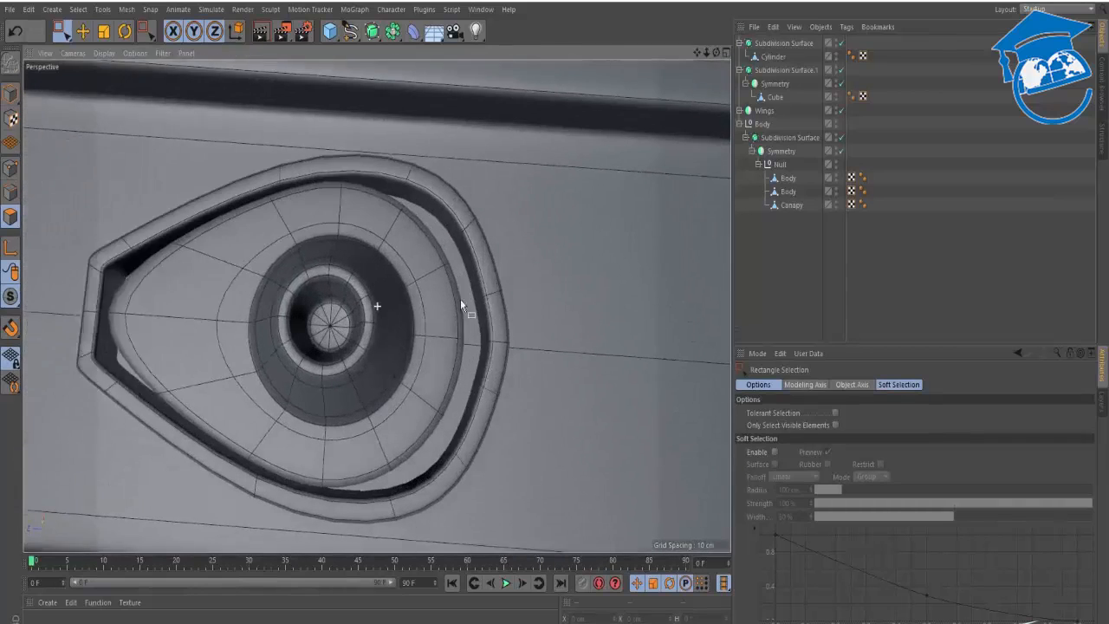
# Turn off the frame's smoothing and move the Cube's corner points at the rounded end inward, closer to the base.
pyautogui.click(776, 84)
pyautogui.click(773, 97)
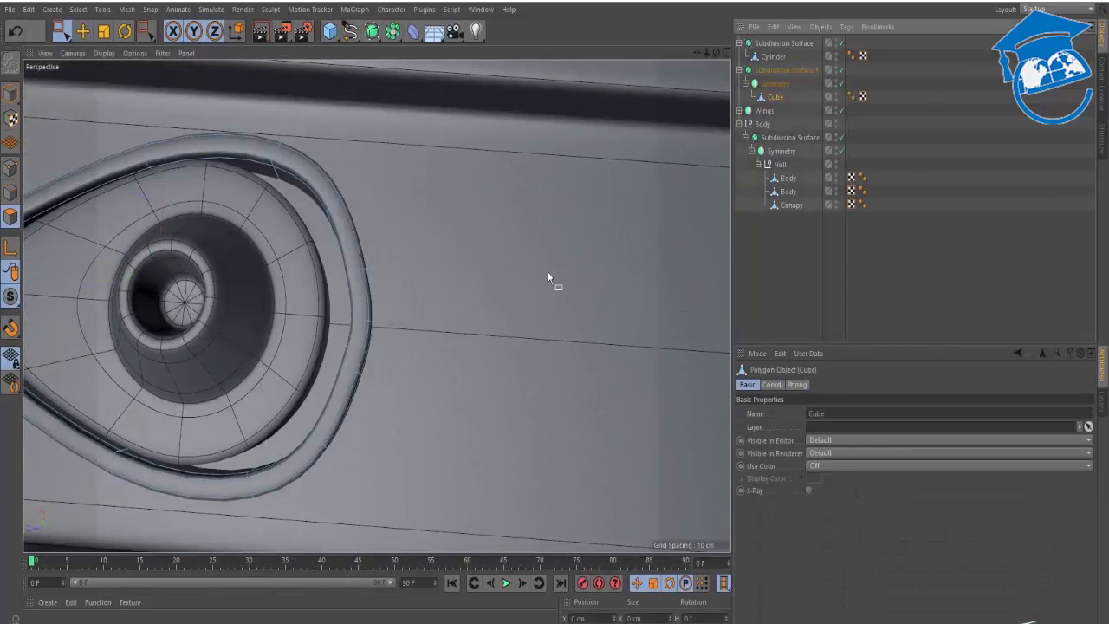
pyautogui.press('q')
pyautogui.keyDown('alt'); pyautogui.moveTo(358, 315); pyautogui.dragTo(460, 292, button='middle'); pyautogui.keyUp('alt')
pyautogui.press('k')
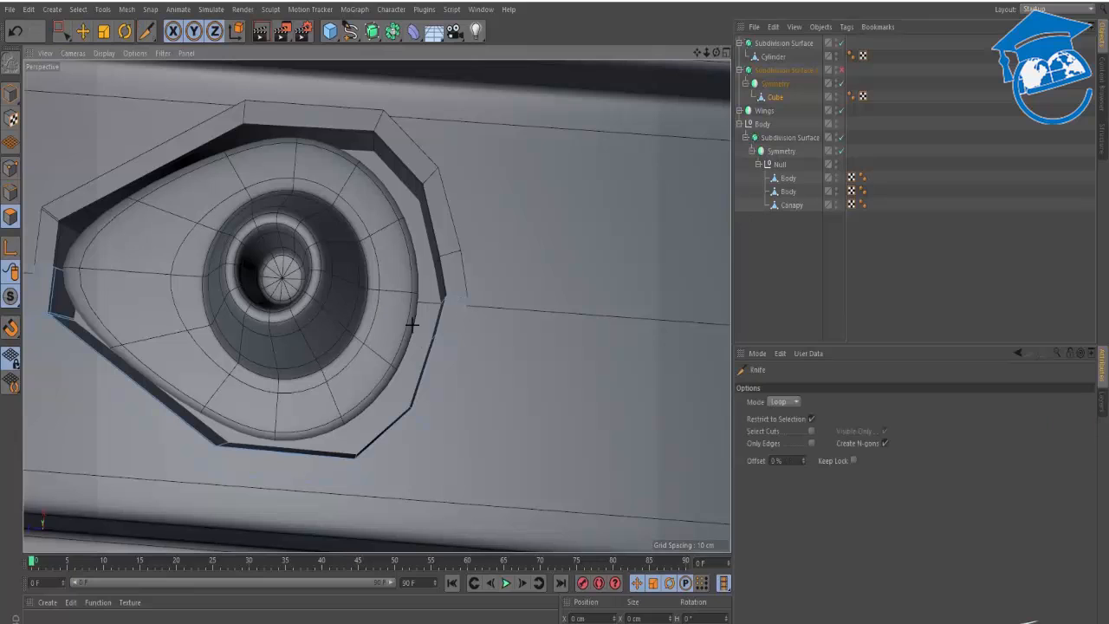
pyautogui.scroll(-3, 468, 382)
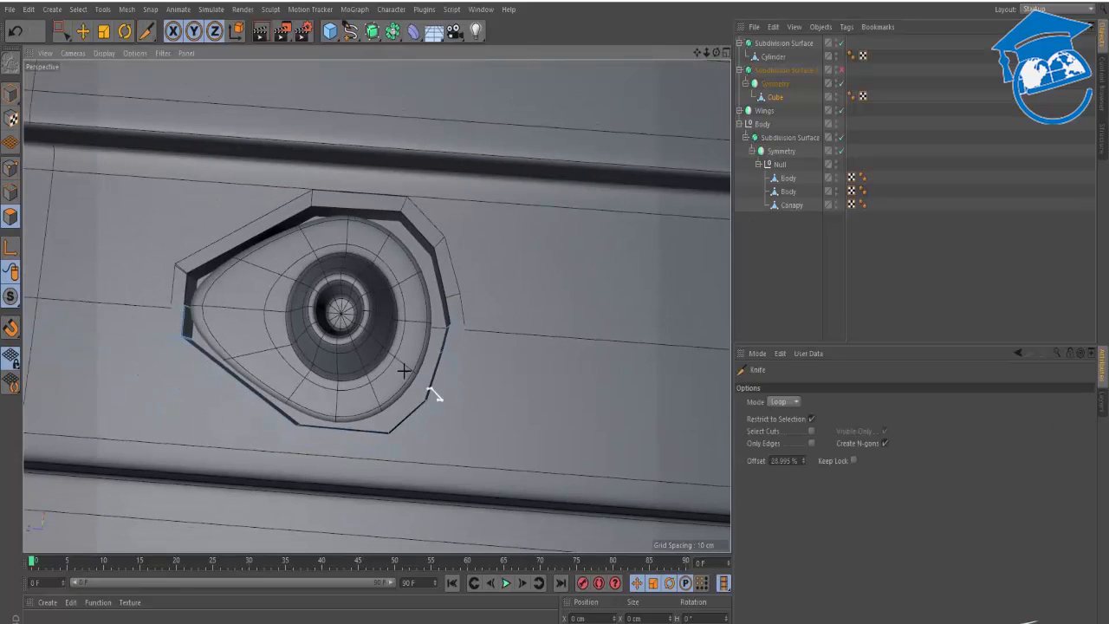
pyautogui.press('0')
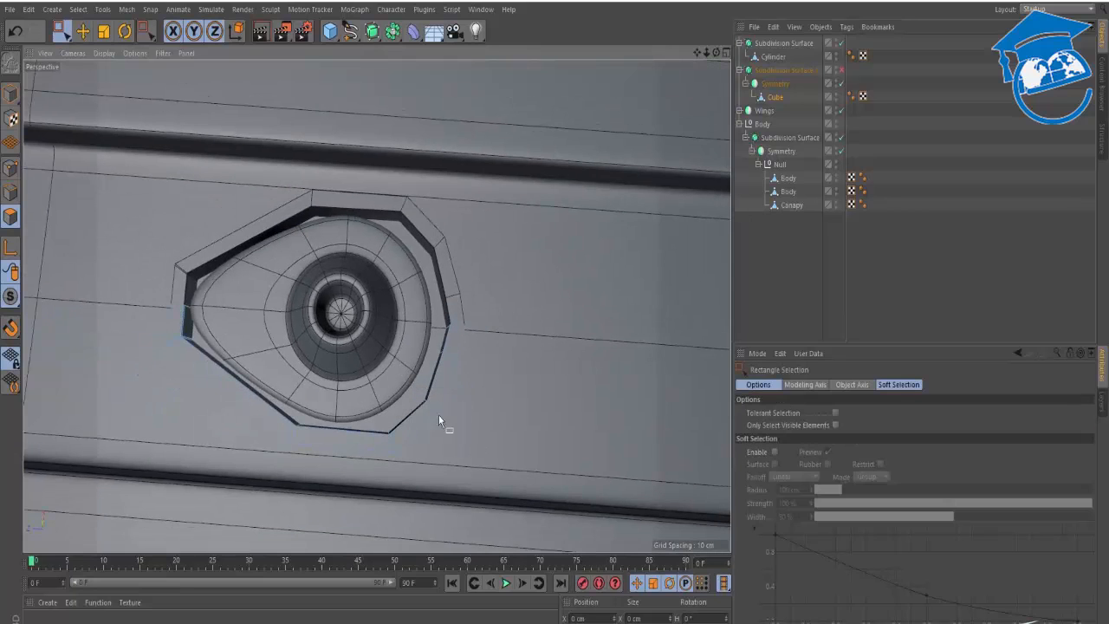
pyautogui.press('e')
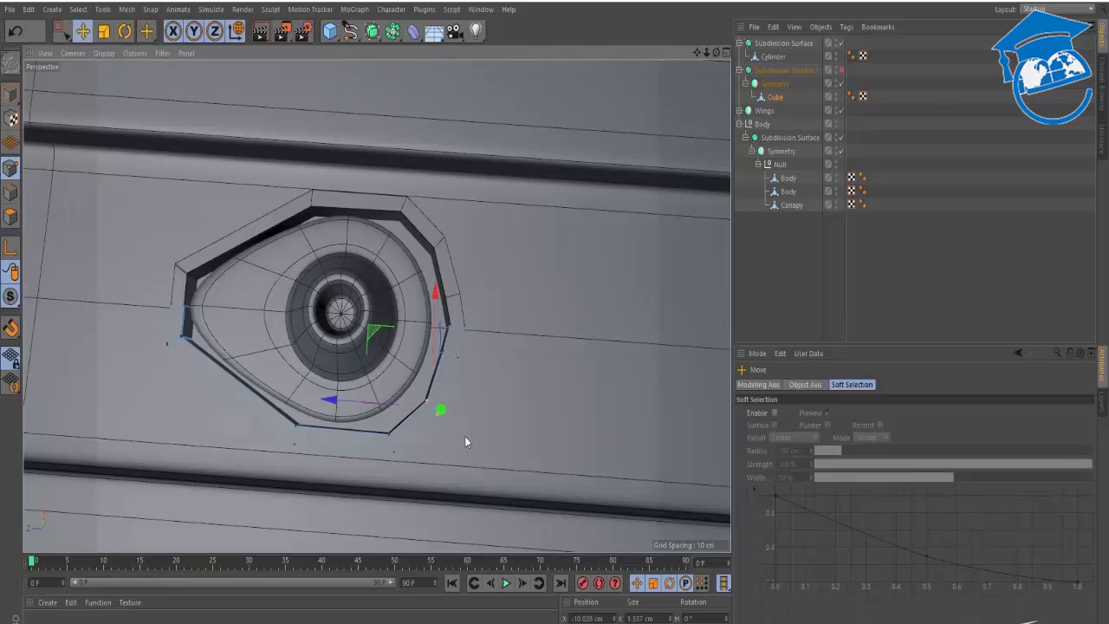
pyautogui.moveTo(379, 334); pyautogui.dragTo(410, 346)
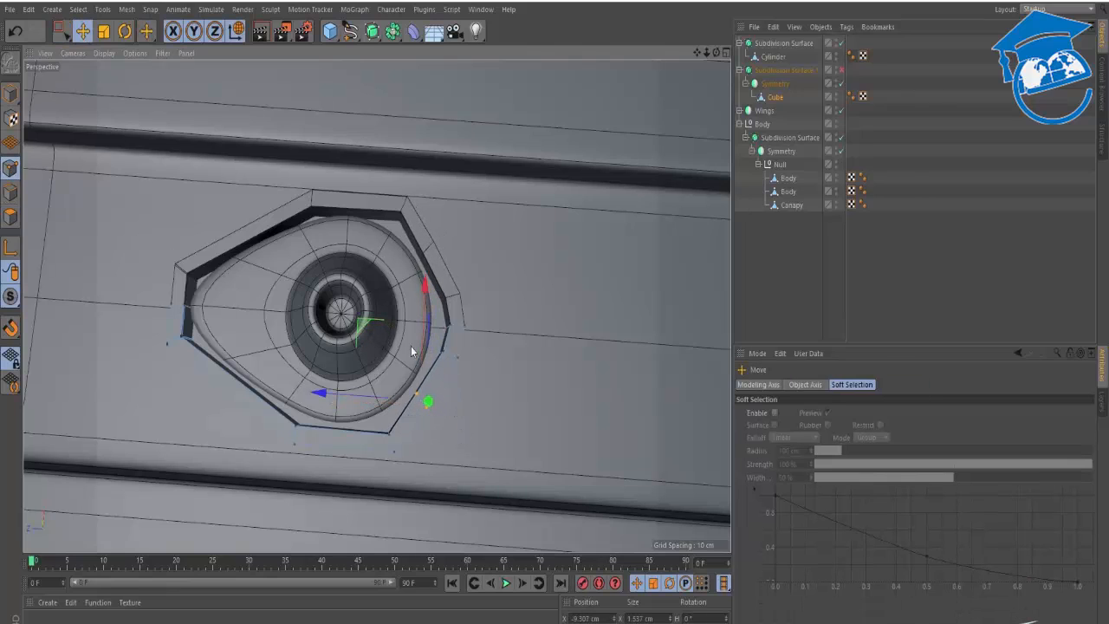
# Move the frame Cube's centre-line points at the rounded end inward and adjust the neighbouring corner points to follow the teardrop base.
pyautogui.press('0')
pyautogui.moveTo(426, 301); pyautogui.dragTo(425, 300)
pyautogui.press('e')
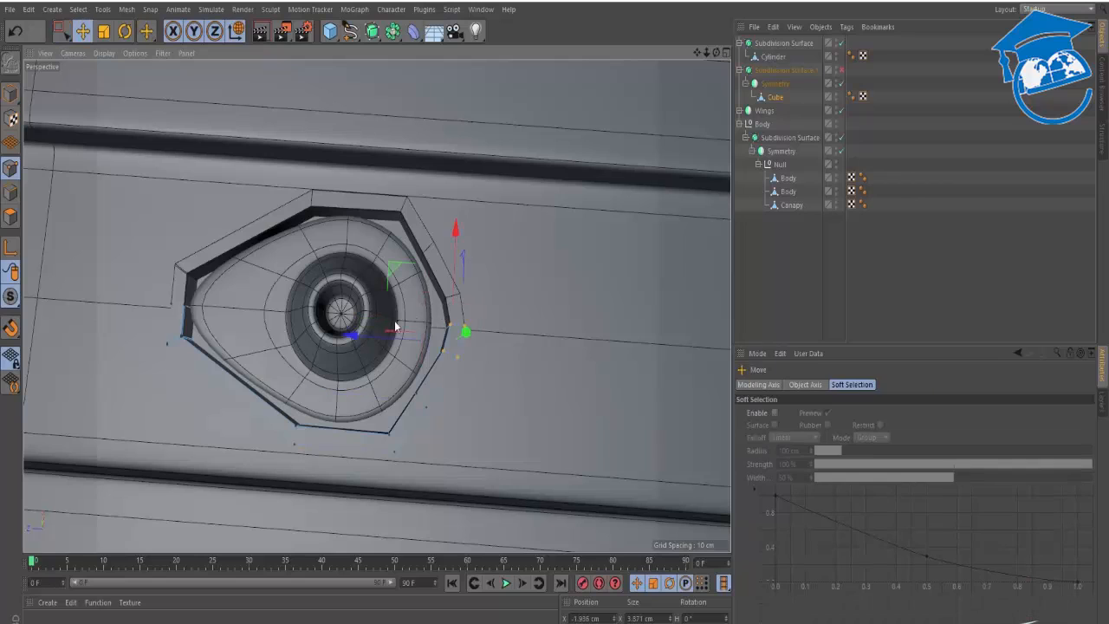
pyautogui.moveTo(364, 344); pyautogui.dragTo(358, 345)
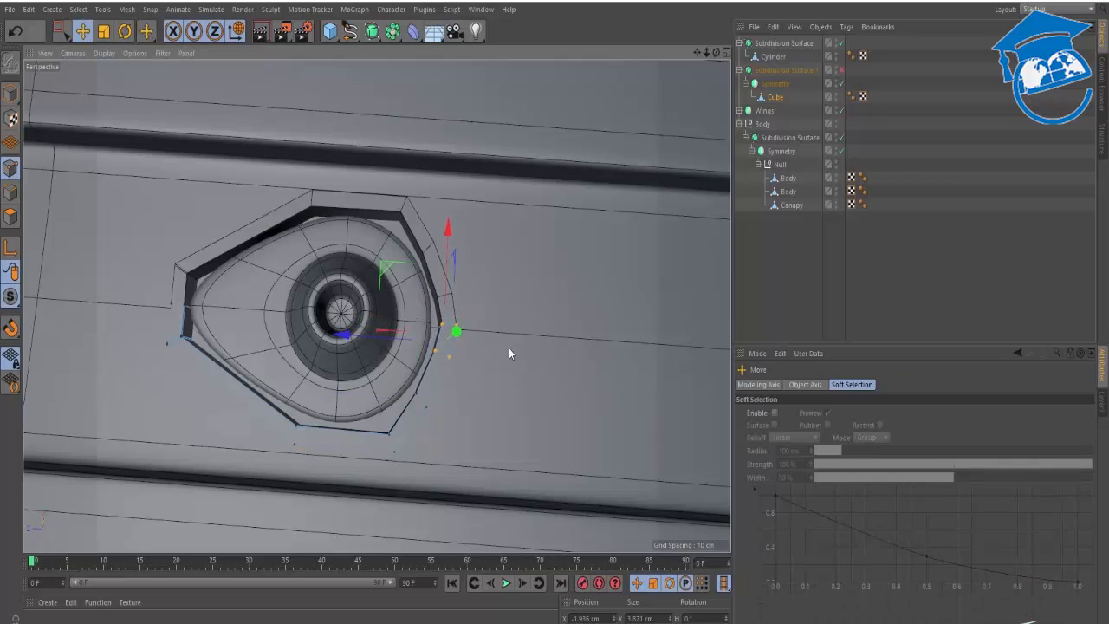
pyautogui.press('0')
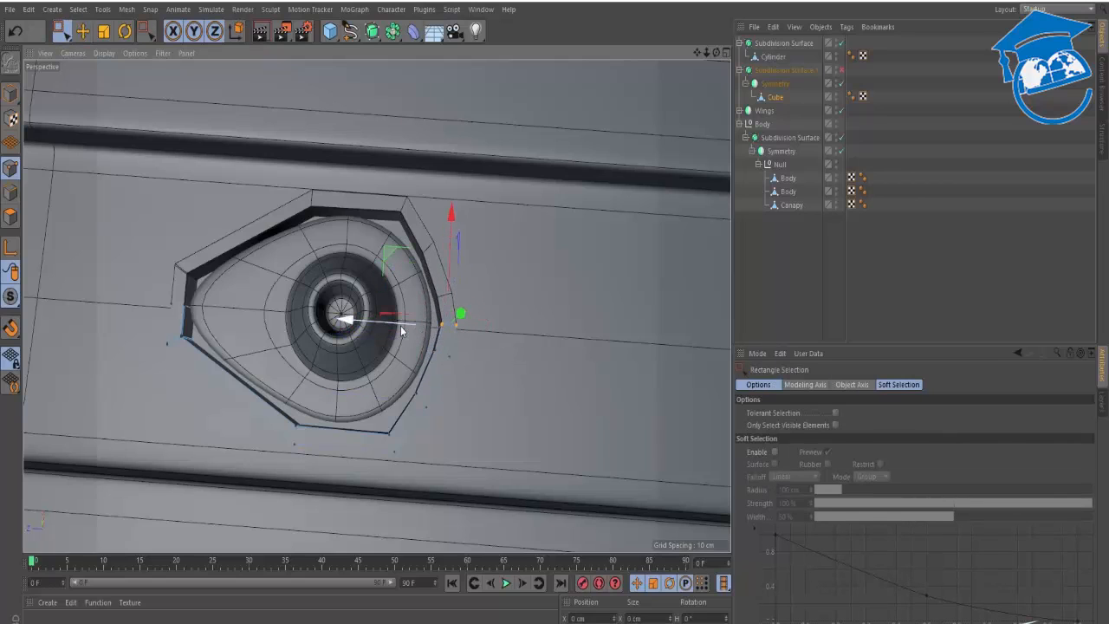
pyautogui.moveTo(400, 325); pyautogui.dragTo(395, 326)
pyautogui.moveTo(407, 468); pyautogui.dragTo(322, 438)
pyautogui.moveTo(443, 443); pyautogui.dragTo(384, 401)
# Turn the frame's smoothing back on, clear the selection and check the shape against the top-view reference image.
pyautogui.press('q')
pyautogui.press('e')
pyautogui.click(614, 357)
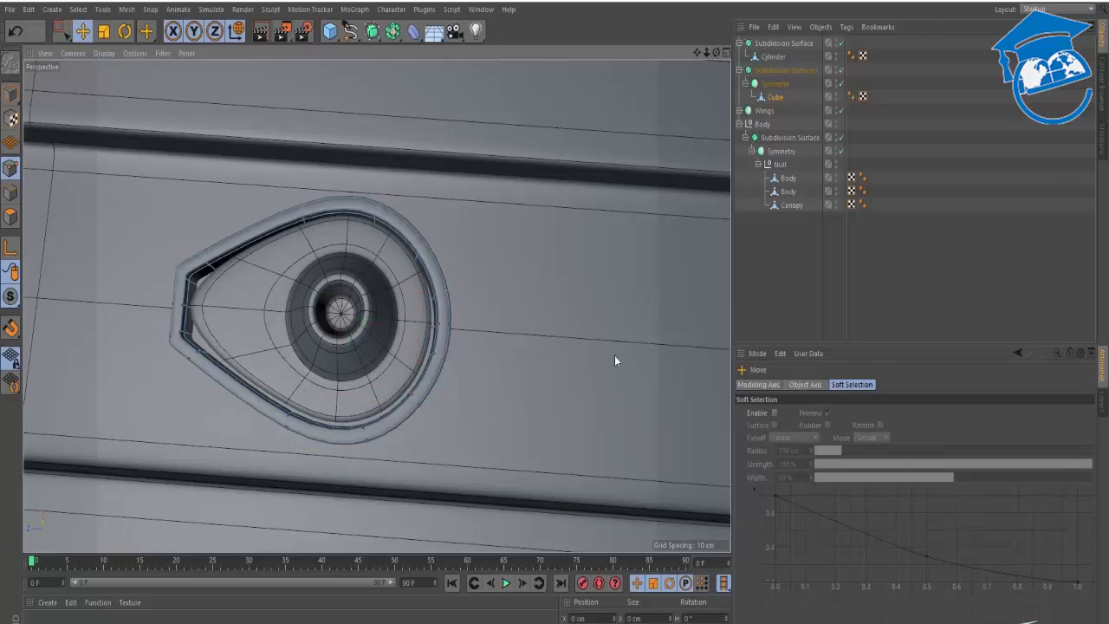
pyautogui.keyDown('alt'); pyautogui.moveTo(402, 313); pyautogui.dragTo(490, 356); pyautogui.keyUp('alt')
pyautogui.hotkey('alt', 'Tab')
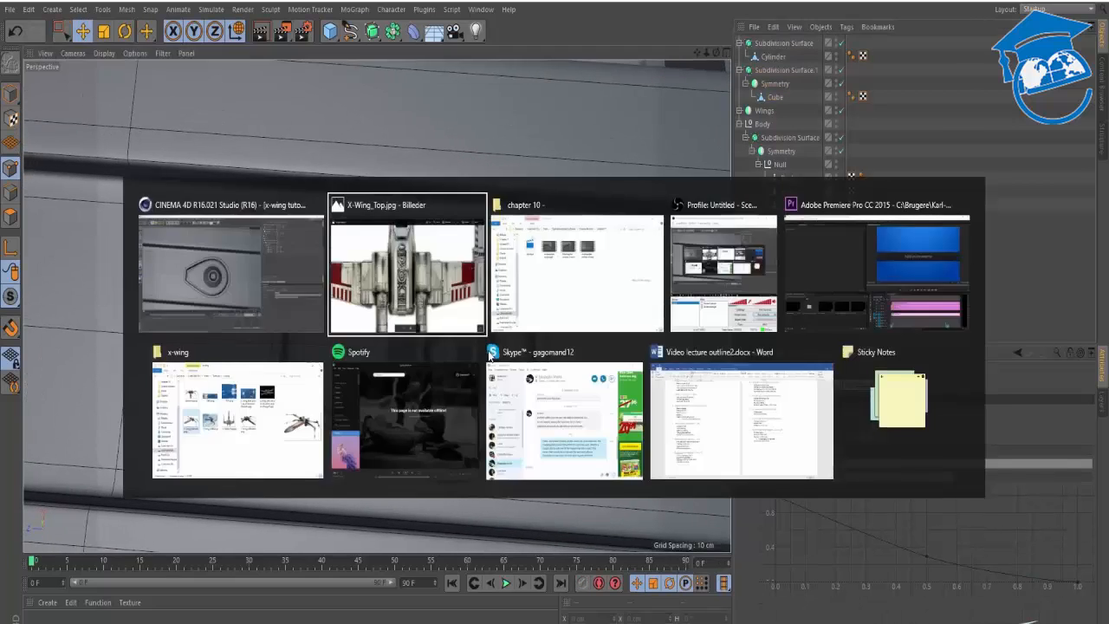
pyautogui.hotkey('alt', 'Tab')
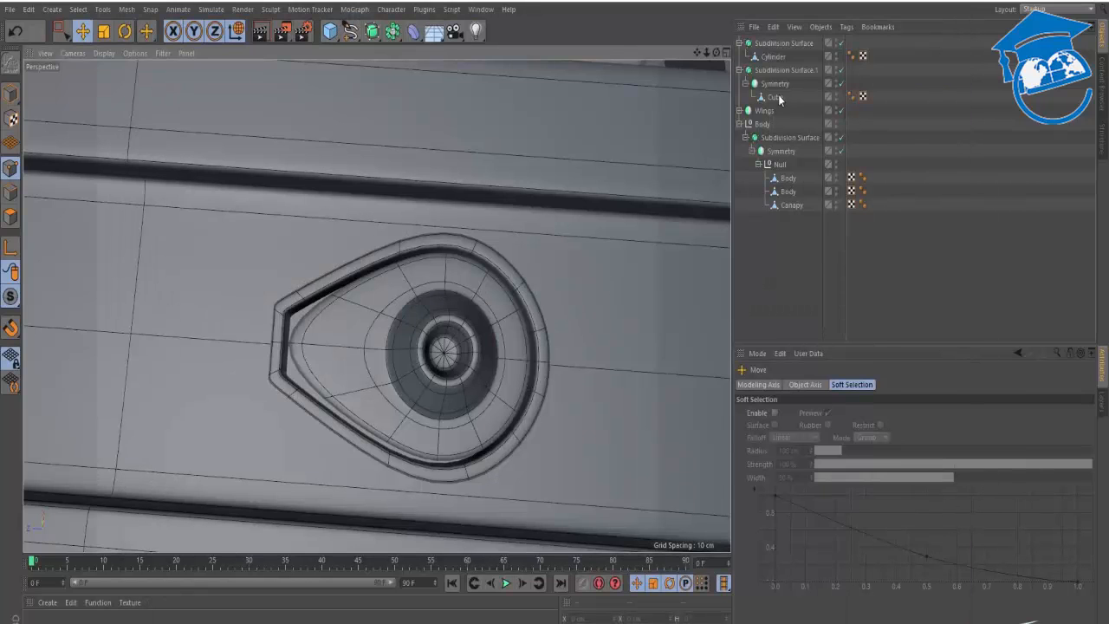
# Add a new Cube at the frame's location and scale it down to about 5.6 cm wide.
pyautogui.click(778, 72)
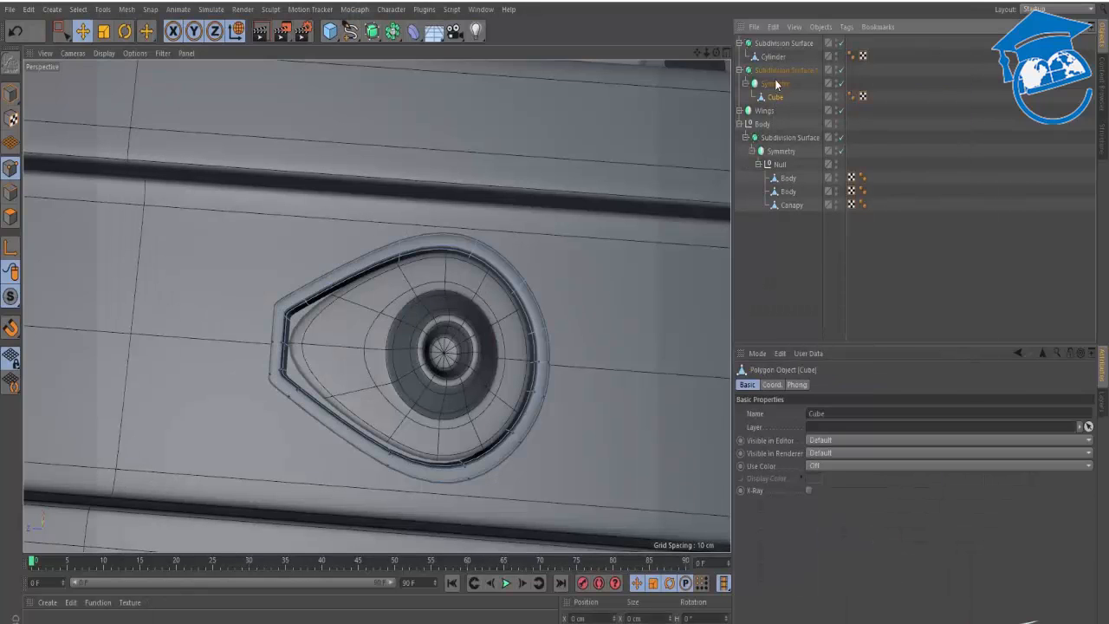
pyautogui.keyDown('alt'); pyautogui.click(329, 32); pyautogui.keyUp('alt')
pyautogui.moveTo(770, 66); pyautogui.dragTo(770, 64)
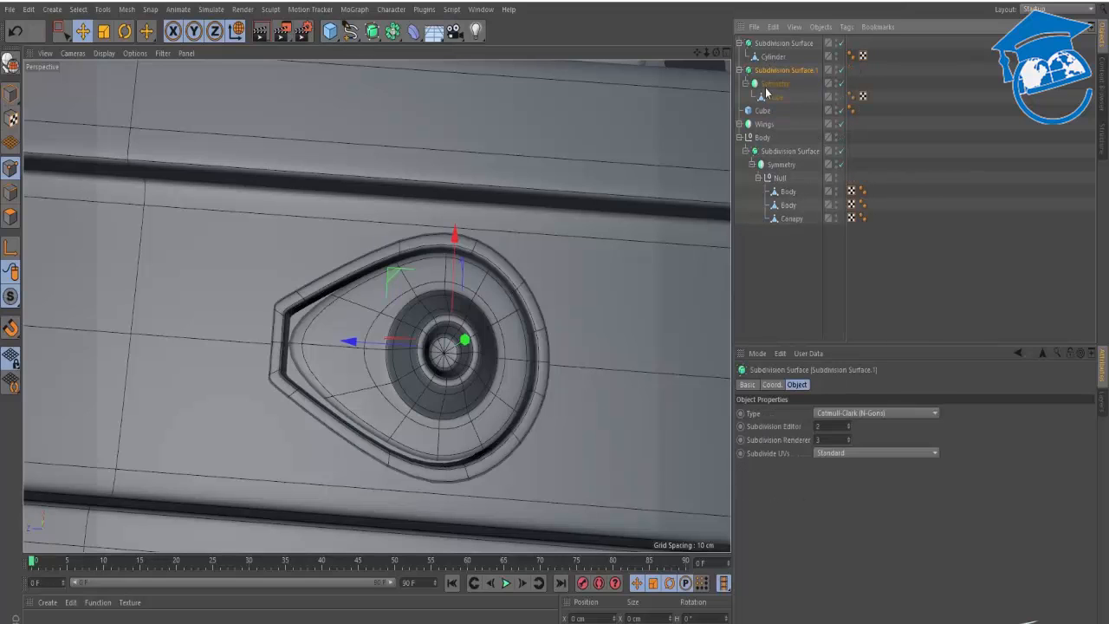
pyautogui.click(764, 112)
pyautogui.keyDown('alt'); pyautogui.moveTo(646, 163); pyautogui.dragTo(512, 265, button='right'); pyautogui.keyUp('alt')
pyautogui.press('t')
pyautogui.moveTo(511, 269); pyautogui.dragTo(126, 312)
# Make the new cube editable, move it beside the cone above the frame's rounded end and flatten its height.
pyautogui.keyDown('alt'); pyautogui.moveTo(448, 324); pyautogui.dragTo(555, 283, button='right'); pyautogui.keyUp('alt')
pyautogui.keyDown('alt'); pyautogui.moveTo(430, 262); pyautogui.dragTo(376, 307, button='middle'); pyautogui.keyUp('alt')
pyautogui.keyDown('alt'); pyautogui.moveTo(496, 200); pyautogui.dragTo(373, 342, button='middle'); pyautogui.keyUp('alt')
pyautogui.keyDown('alt'); pyautogui.moveTo(382, 277); pyautogui.dragTo(379, 158); pyautogui.keyUp('alt')
pyautogui.keyDown('alt'); pyautogui.moveTo(373, 276); pyautogui.dragTo(399, 261, button='right'); pyautogui.keyUp('alt')
pyautogui.keyDown('alt'); pyautogui.moveTo(398, 261); pyautogui.dragTo(388, 169, button='middle'); pyautogui.keyUp('alt')
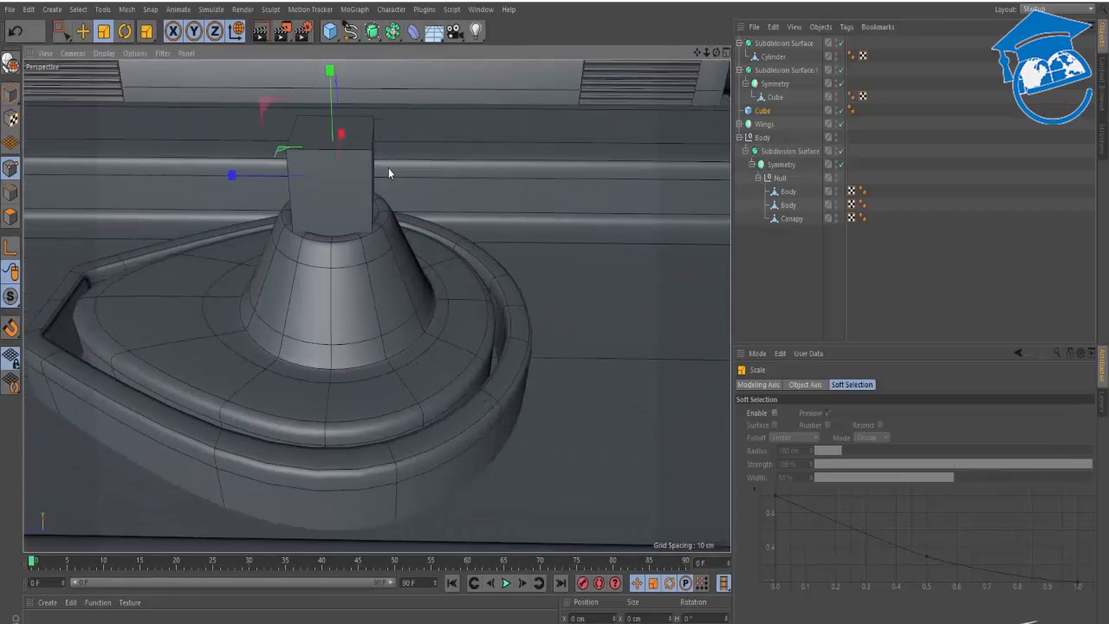
pyautogui.press('c')
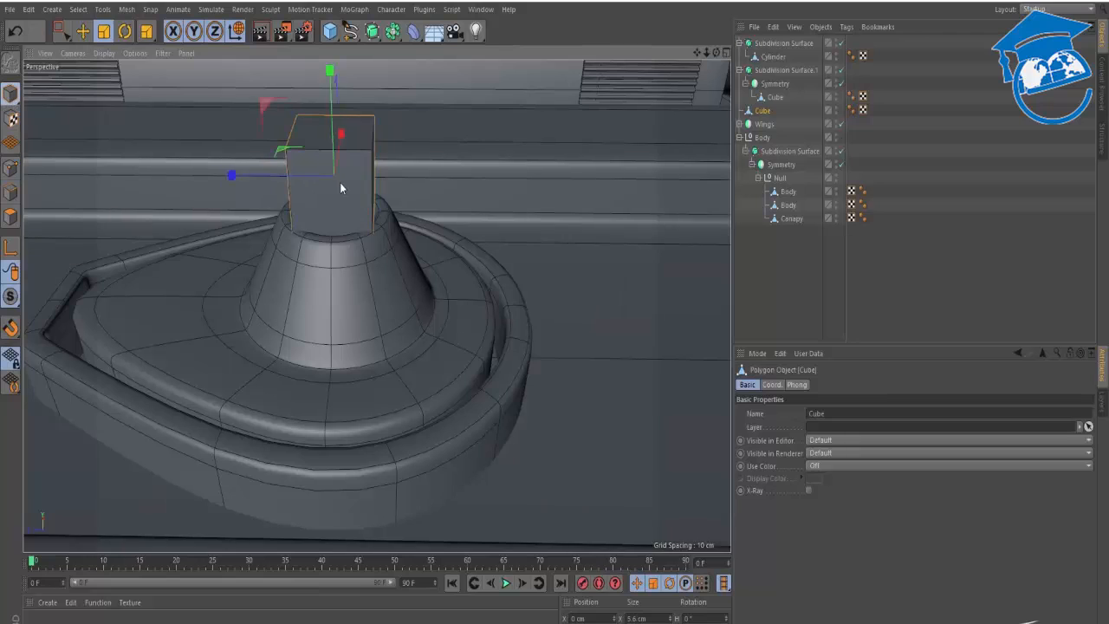
pyautogui.moveTo(262, 107); pyautogui.dragTo(509, 145)
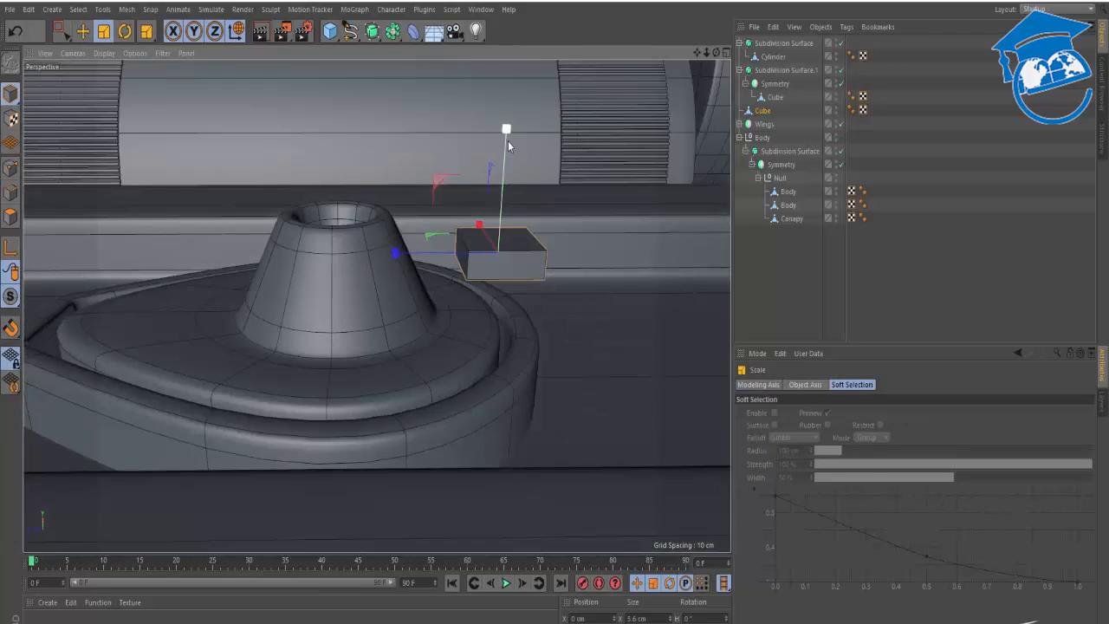
# Bevel all of the small cube's edges in Solid mode with an offset of about 0.53 cm.
pyautogui.click(10, 217)
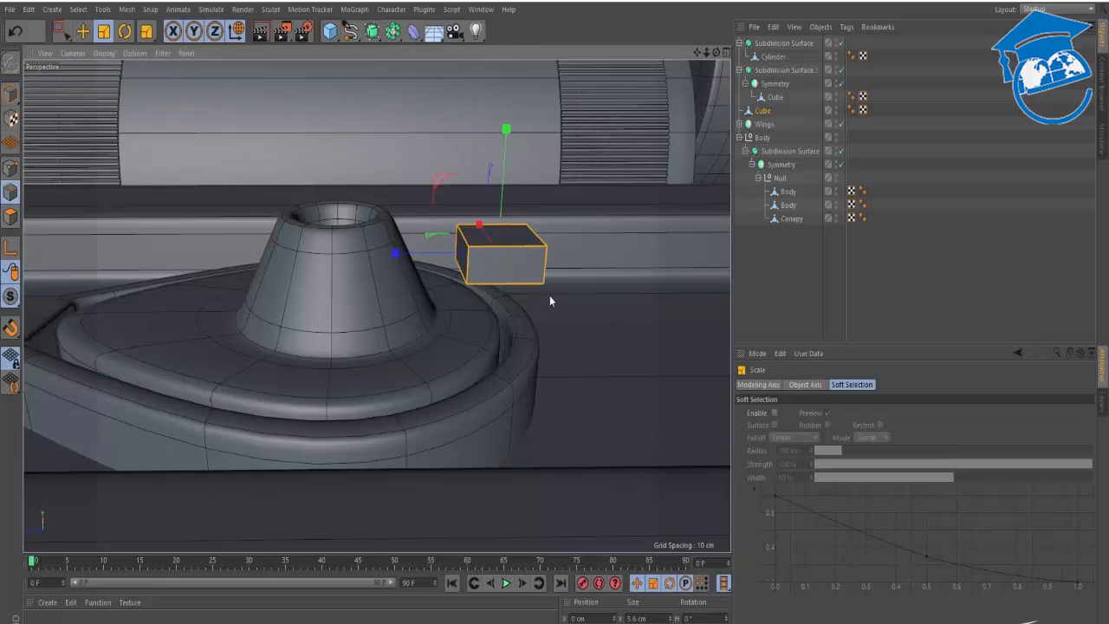
pyautogui.rightClick(607, 316)
pyautogui.click(645, 576)
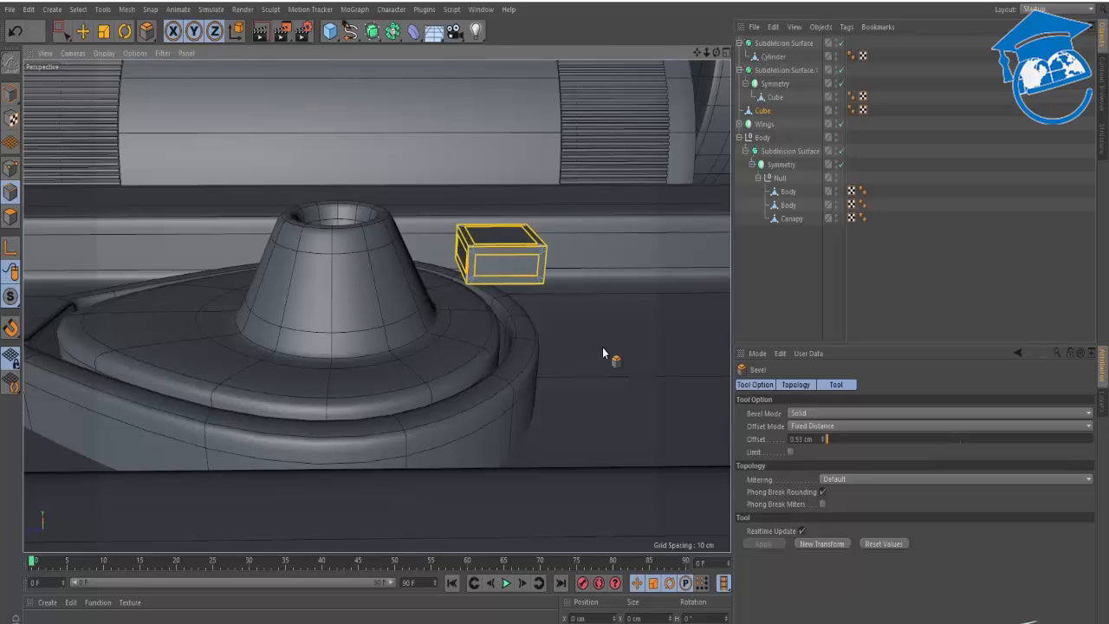
pyautogui.keyDown('alt'); pyautogui.moveTo(603, 349); pyautogui.dragTo(483, 252); pyautogui.keyUp('alt')
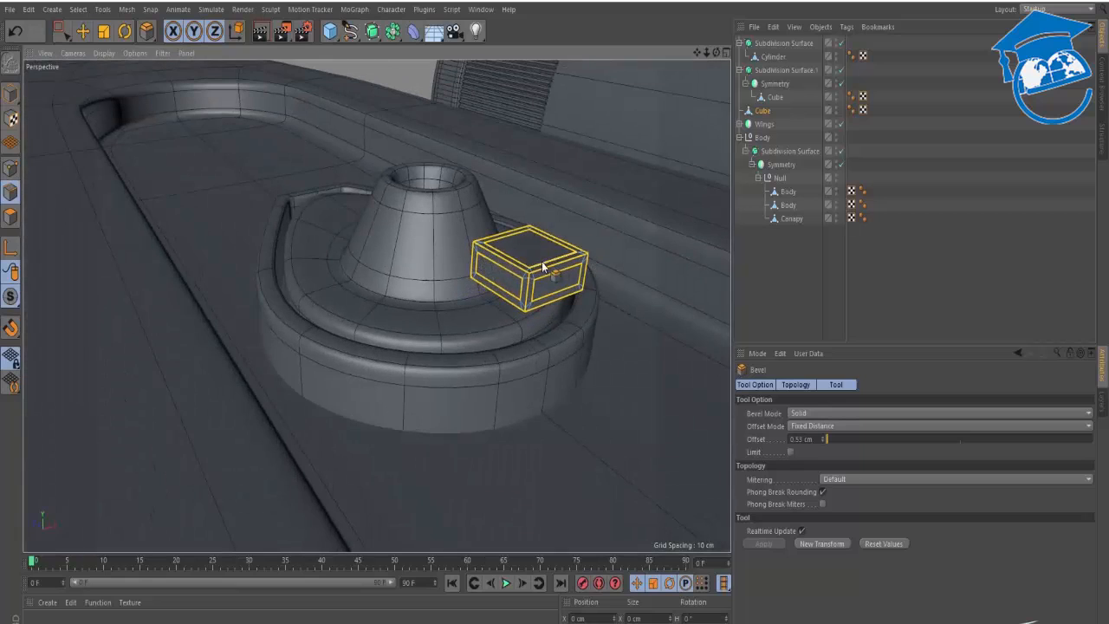
pyautogui.keyDown('alt'); pyautogui.moveTo(526, 276); pyautogui.dragTo(615, 240, button='right'); pyautogui.keyUp('alt')
pyautogui.keyDown('alt'); pyautogui.moveTo(543, 249); pyautogui.dragTo(493, 237, button='middle'); pyautogui.keyUp('alt')
pyautogui.keyDown('alt'); pyautogui.moveTo(493, 239); pyautogui.dragTo(585, 266); pyautogui.keyUp('alt')
pyautogui.keyDown('alt'); pyautogui.moveTo(585, 266); pyautogui.dragTo(343, 255, button='right'); pyautogui.keyUp('alt')
pyautogui.keyDown('alt'); pyautogui.moveTo(381, 260); pyautogui.dragTo(567, 276); pyautogui.keyUp('alt')
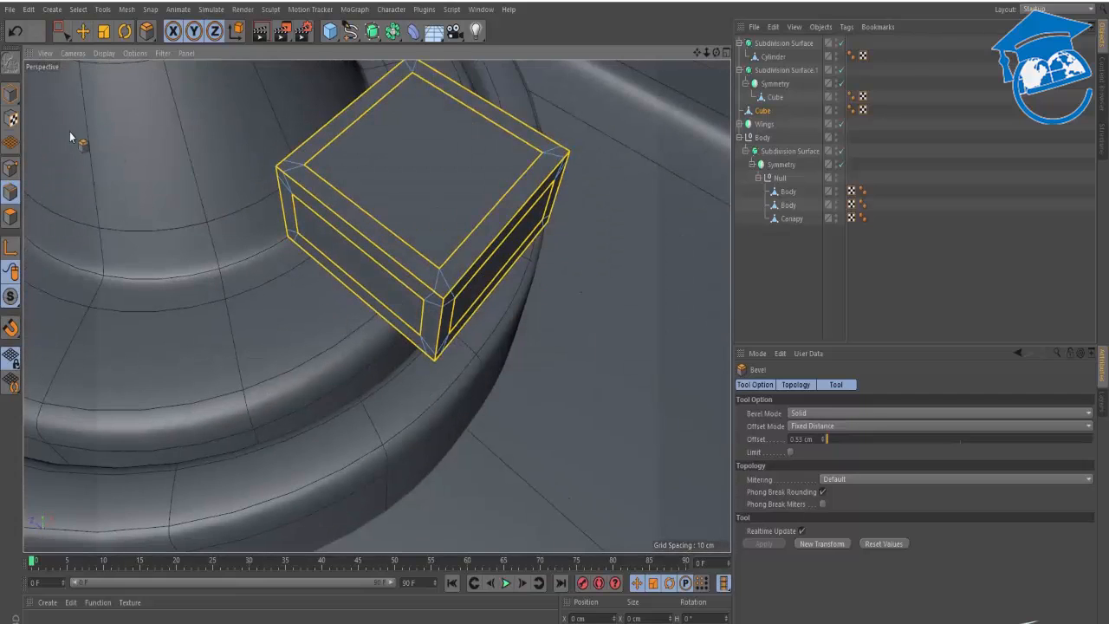
# Place the bevelled cube inside a new Subdivision Surface and inspect its edges up close.
pyautogui.click(12, 93)
pyautogui.click(767, 111)
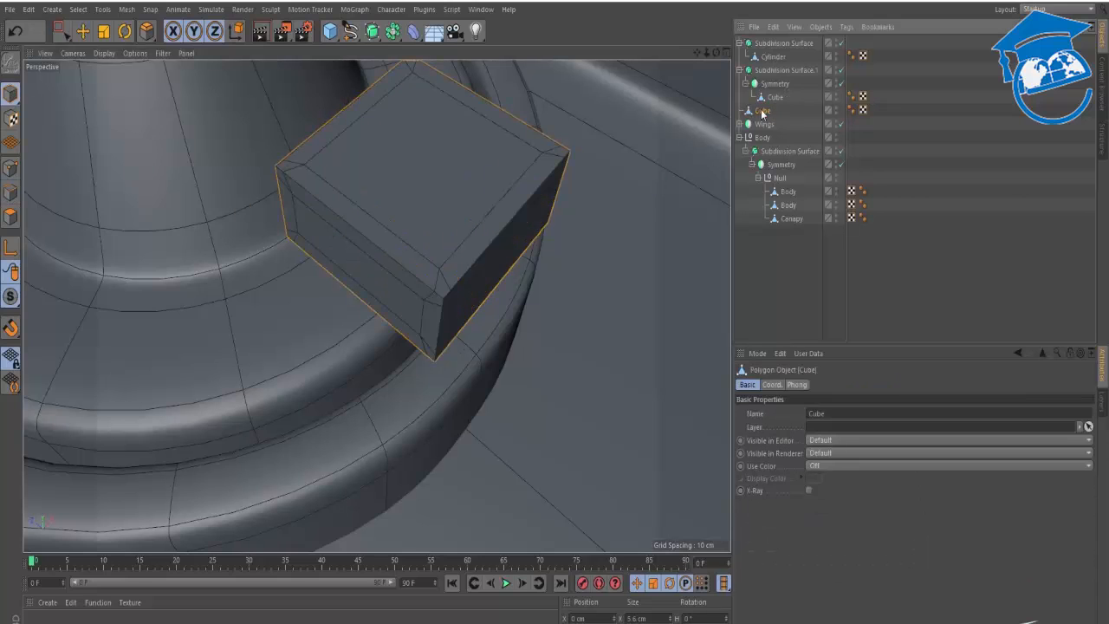
pyautogui.scroll(-5, 427, 174)
pyautogui.keyDown('alt'); pyautogui.moveTo(429, 263); pyautogui.dragTo(513, 233); pyautogui.keyUp('alt')
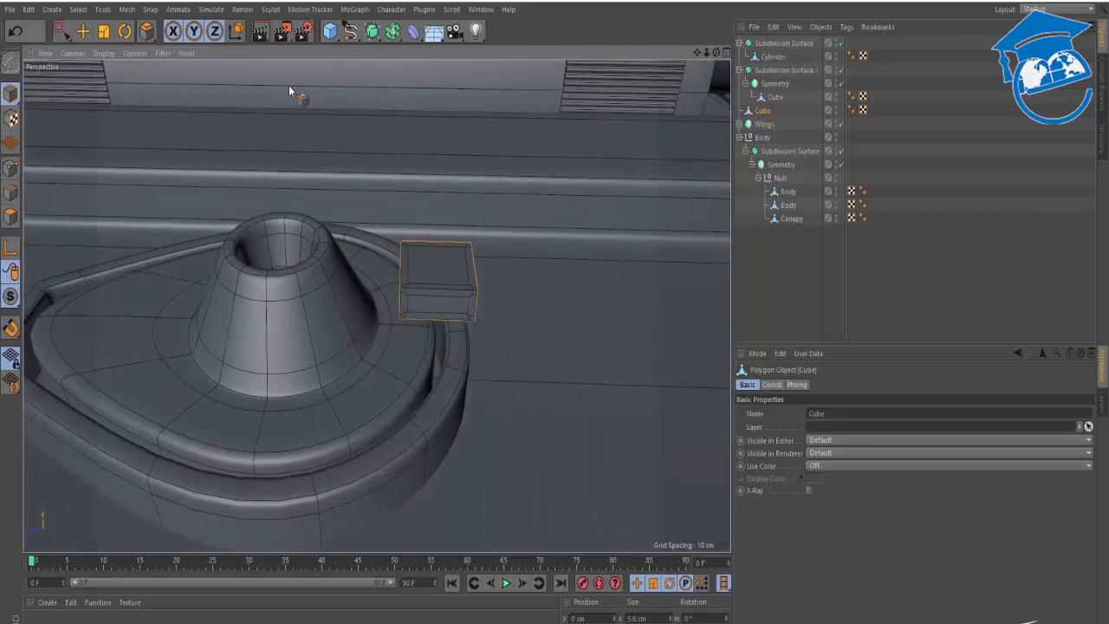
pyautogui.keyDown('alt'); pyautogui.click(372, 31); pyautogui.keyUp('alt')
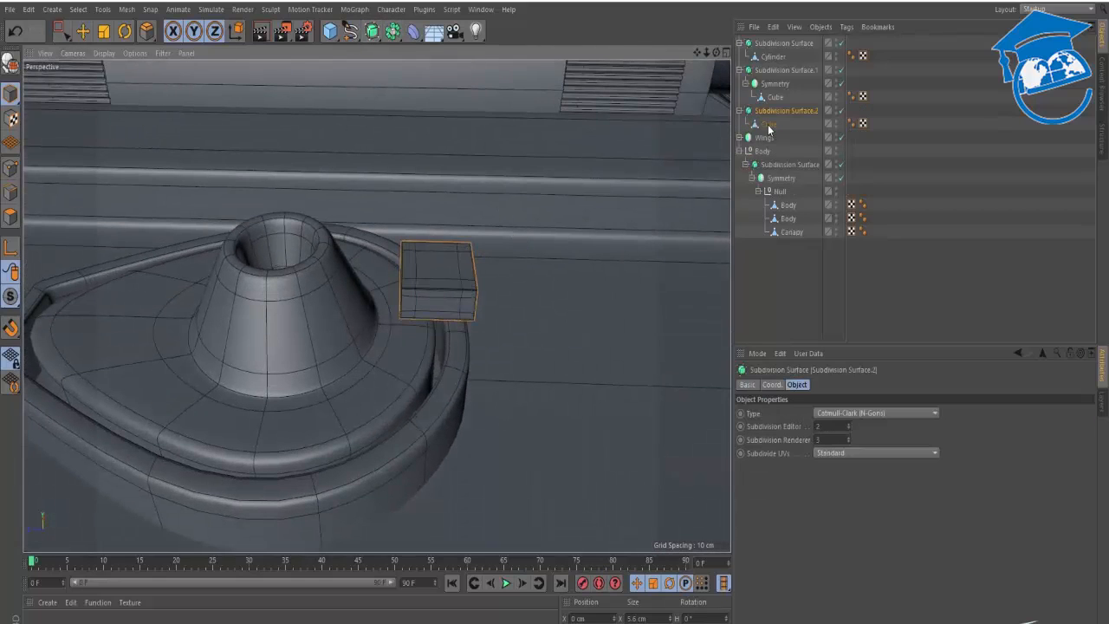
pyautogui.keyDown('alt'); pyautogui.moveTo(488, 261); pyautogui.dragTo(461, 262); pyautogui.keyUp('alt')
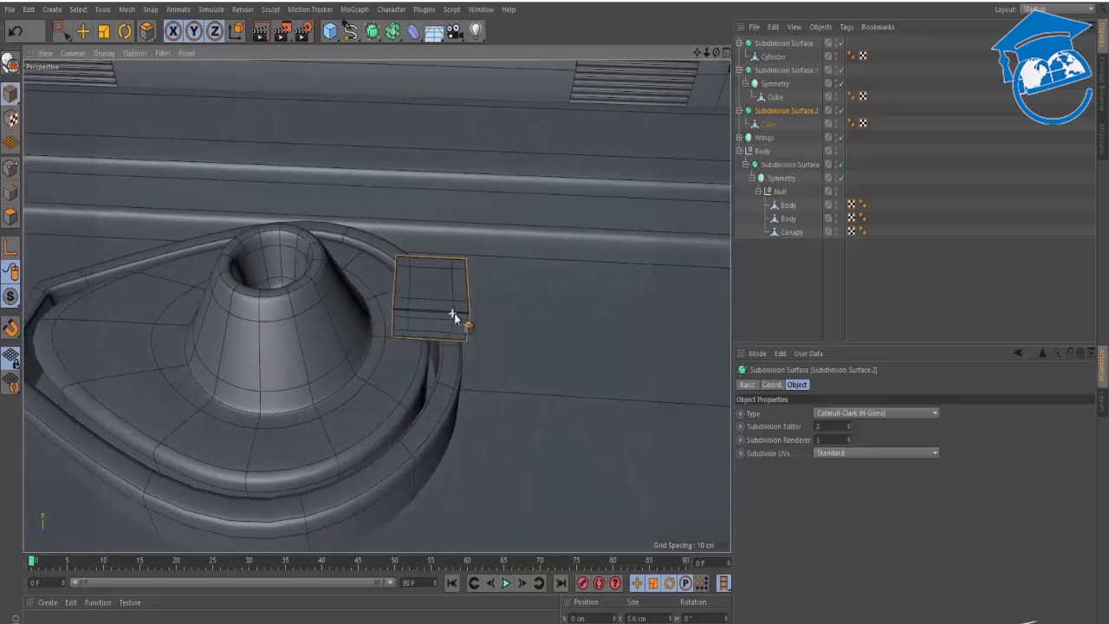
pyautogui.scroll(6, 455, 313)
pyautogui.keyDown('alt'); pyautogui.moveTo(533, 306); pyautogui.dragTo(470, 265); pyautogui.keyUp('alt')
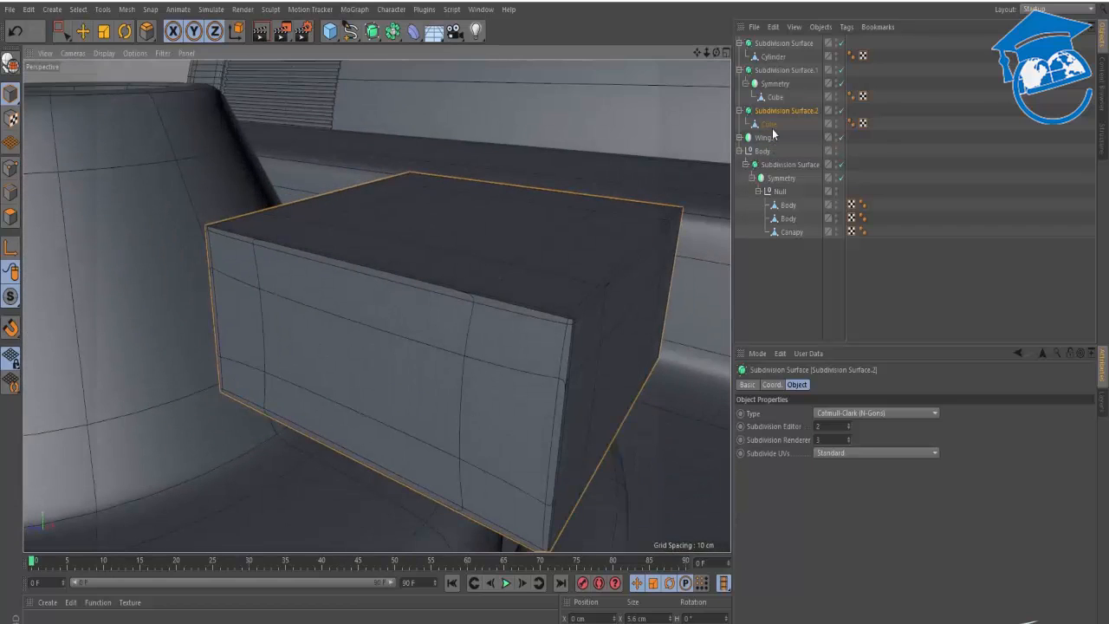
# Undo the small cube's Subdivision Surface and its edge bevel.
pyautogui.click(770, 126)
pyautogui.hotkey('ctrl', 'z')
pyautogui.hotkey('ctrl', 'z')
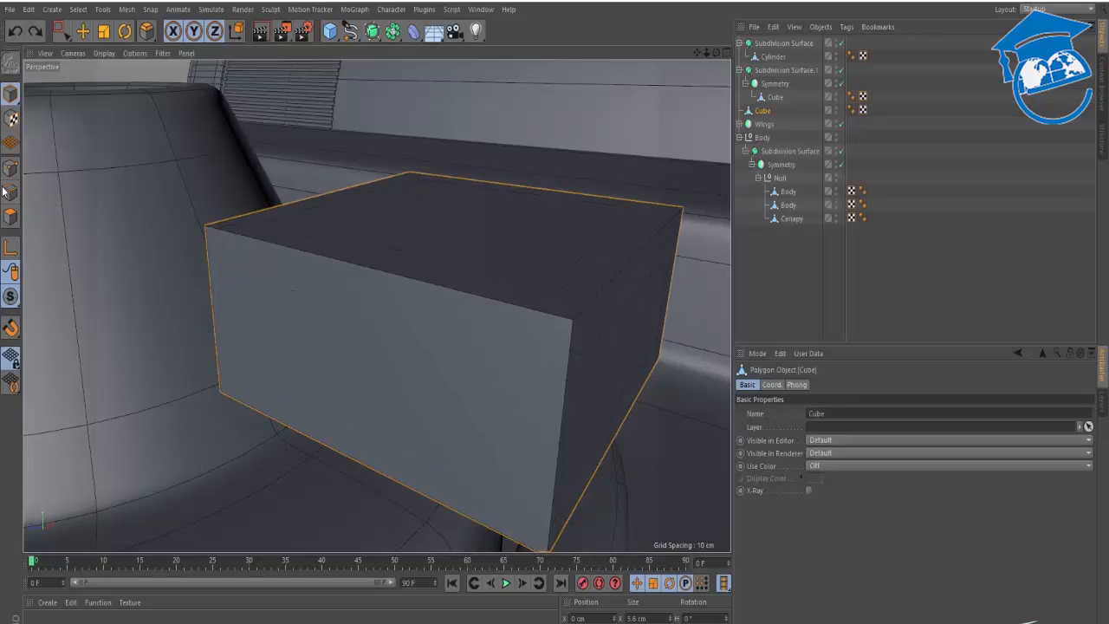
# Bevel all of the small cube's edges again, with the bevel mode set to Solid, and clear the selection.
pyautogui.keyDown('alt'); pyautogui.moveTo(361, 265); pyautogui.dragTo(426, 303); pyautogui.keyUp('alt')
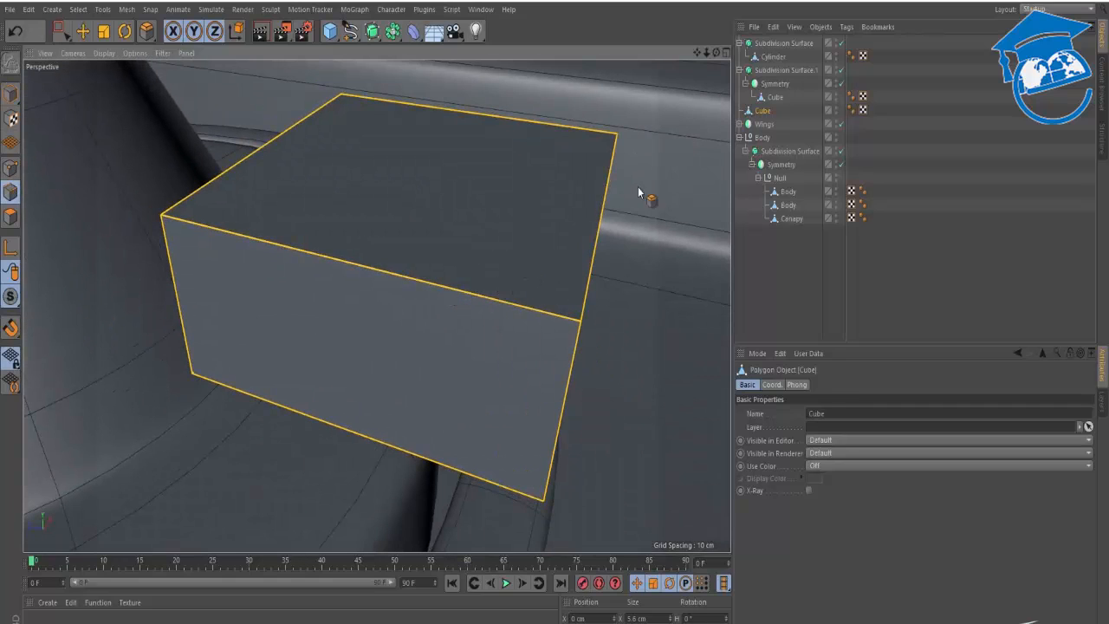
pyautogui.click(11, 191)
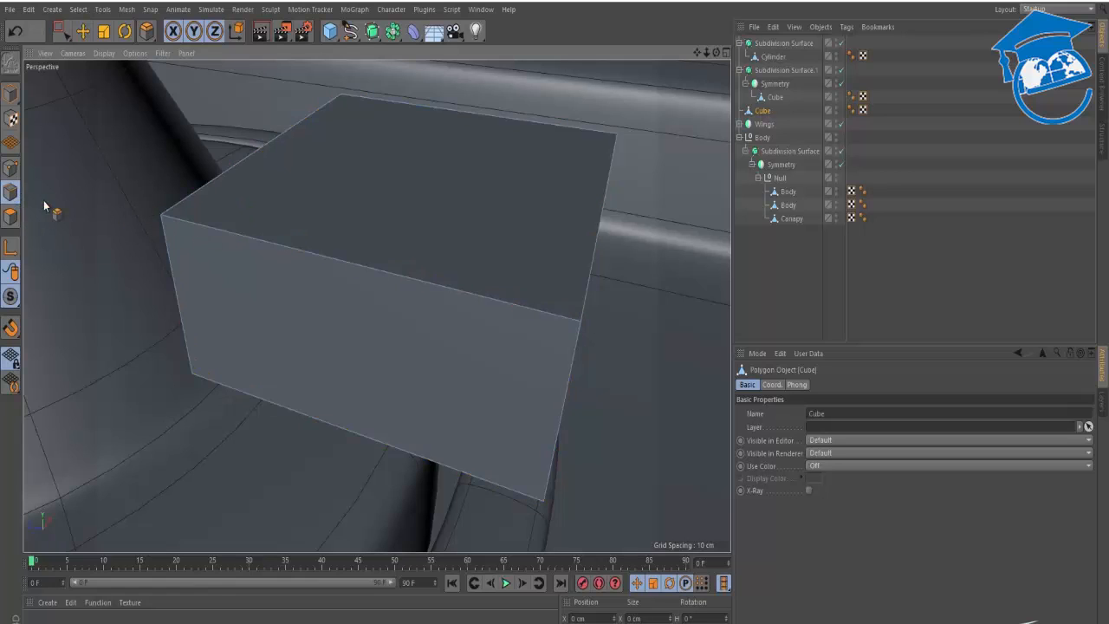
pyautogui.hotkey('ctrl', 'a')
pyautogui.rightClick(185, 422)
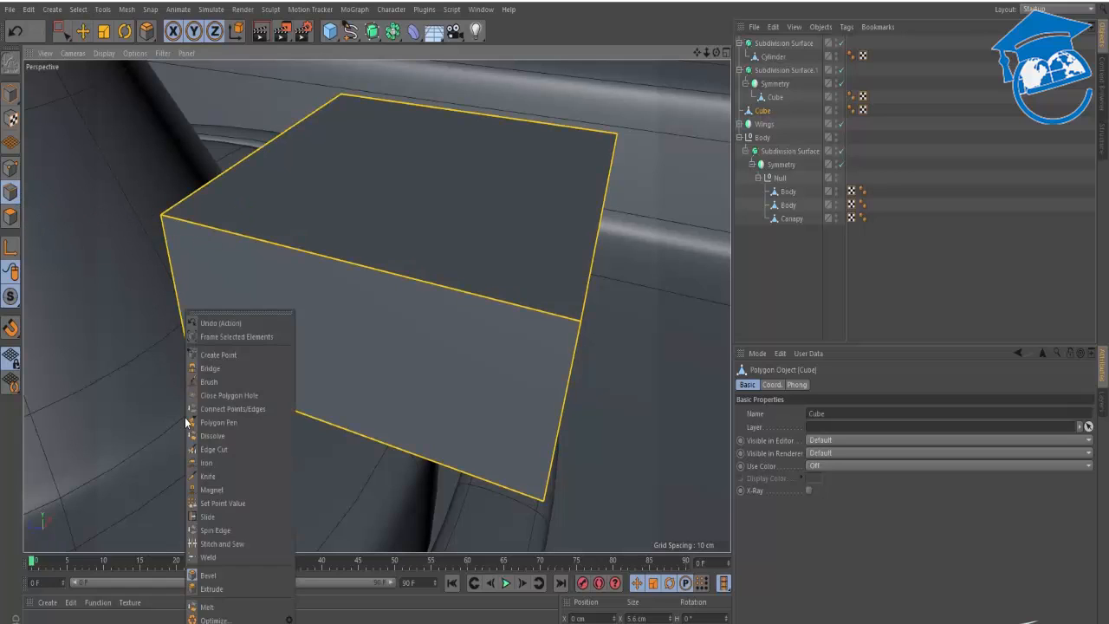
pyautogui.click(208, 575)
pyautogui.moveTo(651, 316)
pyautogui.mouseDown()
pyautogui.moveTo(693, 319)
pyautogui.moveTo(654, 329)
pyautogui.mouseUp()
pyautogui.hotkey('ctrl', 'z')
pyautogui.click(793, 412)
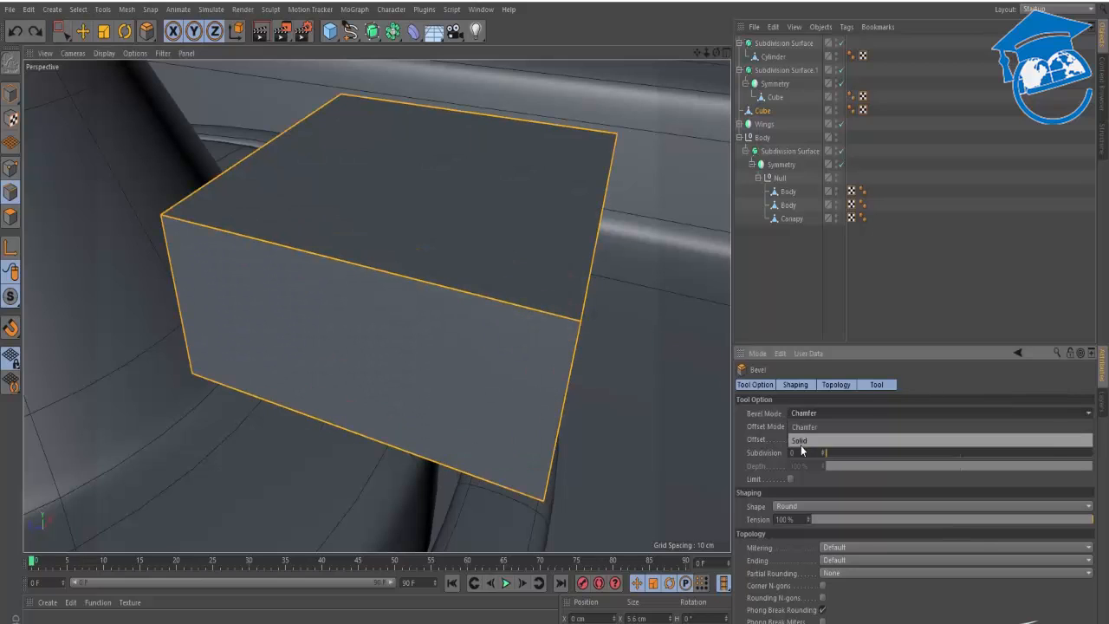
pyautogui.click(801, 446)
pyautogui.moveTo(683, 291); pyautogui.dragTo(708, 288)
pyautogui.press('e')
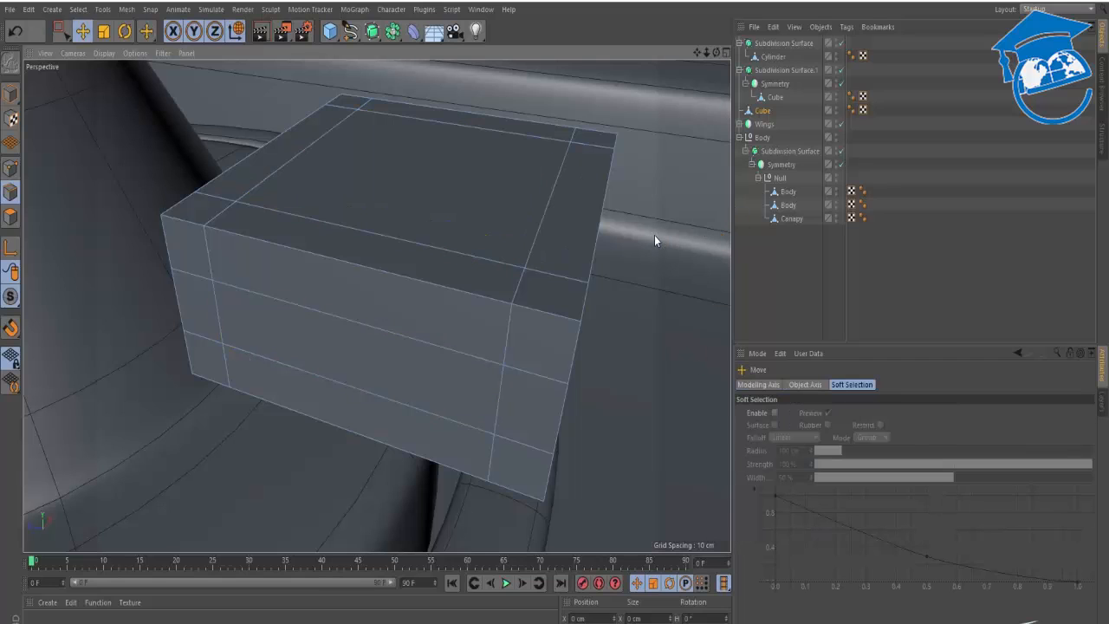
# Group the small cube in a Null inside a new Subdivision Surface and examine its rounded shape from above.
pyautogui.click(760, 110)
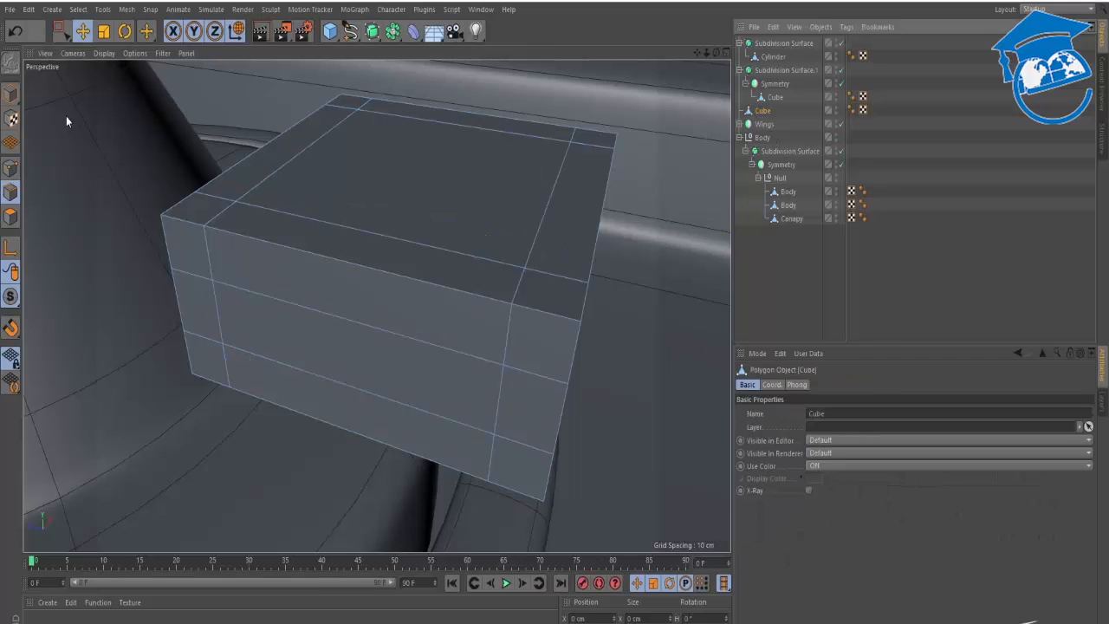
pyautogui.keyDown('alt'); pyautogui.click(393, 33); pyautogui.keyUp('alt')
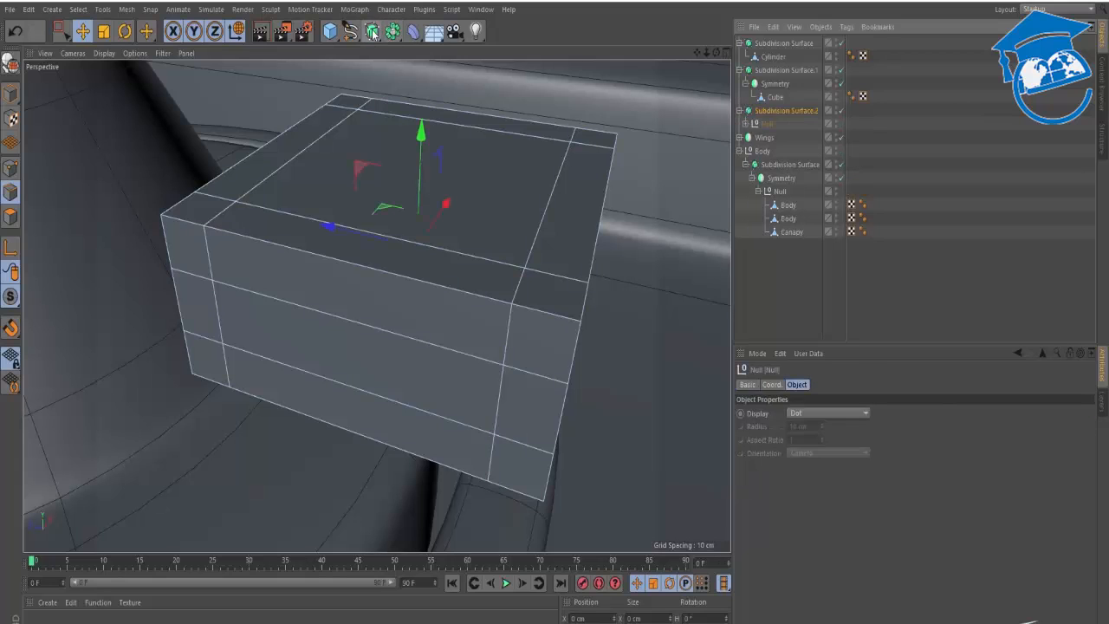
pyautogui.click(746, 124)
pyautogui.click(772, 139)
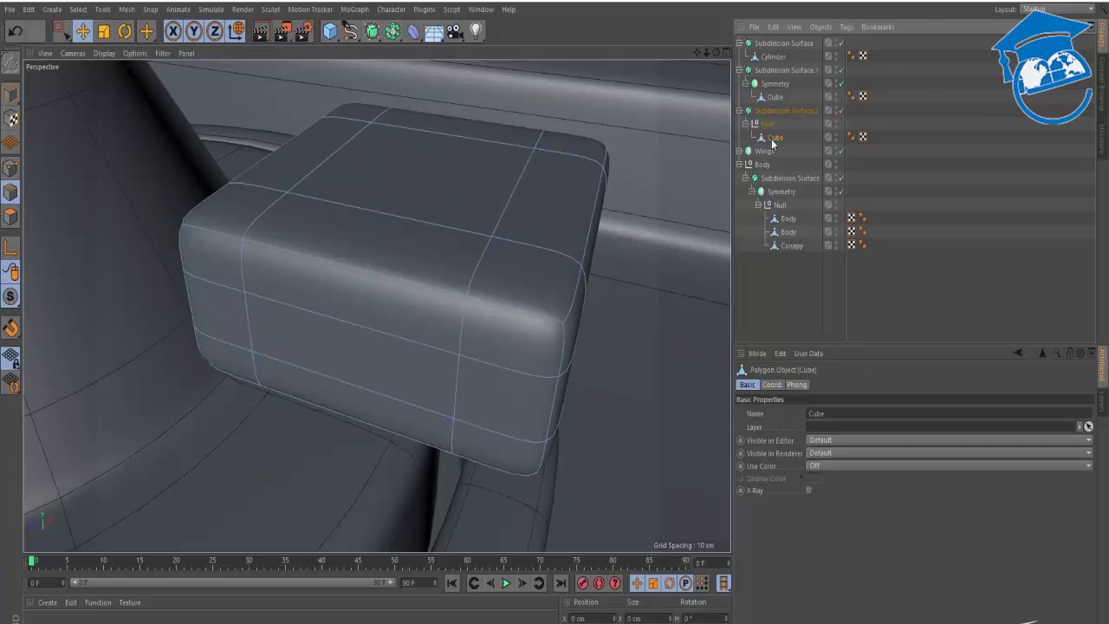
pyautogui.keyDown('alt'); pyautogui.moveTo(480, 215); pyautogui.dragTo(493, 246); pyautogui.keyUp('alt')
pyautogui.keyDown('alt'); pyautogui.moveTo(493, 246); pyautogui.dragTo(400, 286, button='right'); pyautogui.keyUp('alt')
pyautogui.keyDown('alt'); pyautogui.moveTo(488, 223); pyautogui.dragTo(540, 141); pyautogui.keyUp('alt')
# Try duplicating the small cube to the lower side of the frame and rotating the copy to follow the rim.
pyautogui.click(12, 94)
pyautogui.moveTo(500, 94); pyautogui.dragTo(414, 334)
pyautogui.hotkey('ctrl', 'z')
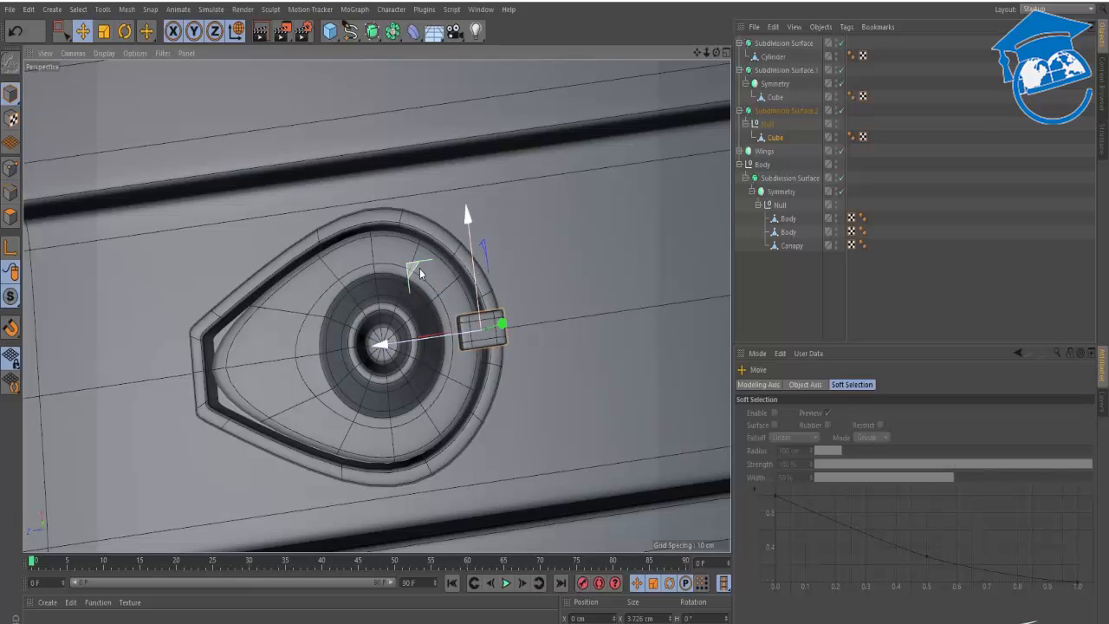
pyautogui.keyDown('ctrl'); pyautogui.moveTo(416, 268); pyautogui.dragTo(346, 396); pyautogui.keyUp('ctrl')
pyautogui.press('r')
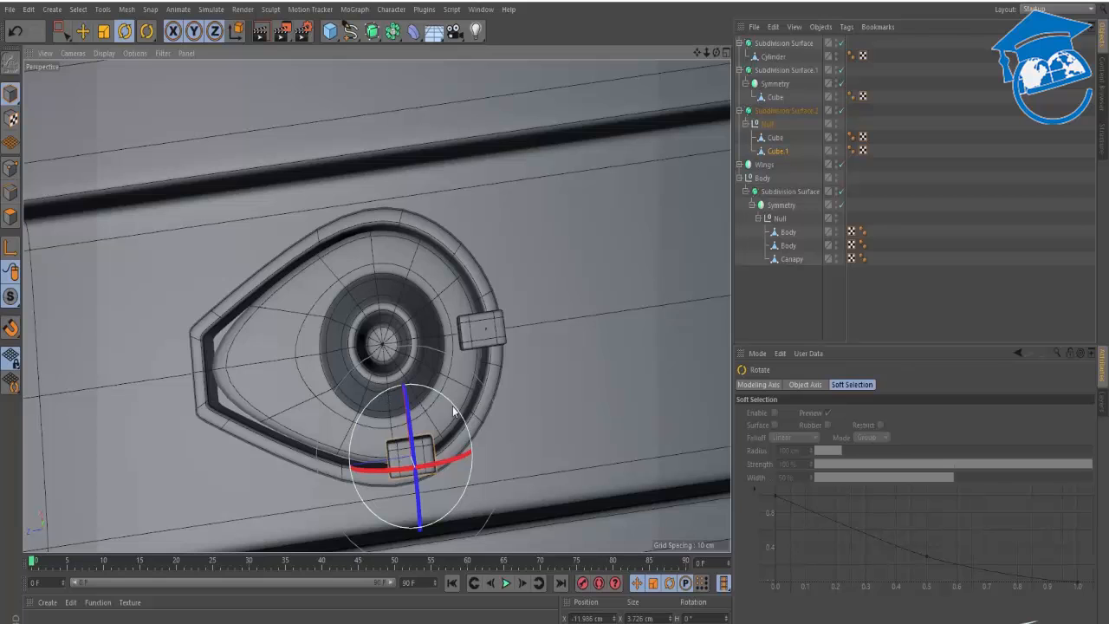
pyautogui.moveTo(453, 405); pyautogui.dragTo(339, 383)
# Undo the copy's rotation and delete the duplicated cube.
pyautogui.press('e')
pyautogui.hotkey('ctrl', 'z')
pyautogui.hotkey('ctrl', 'z')
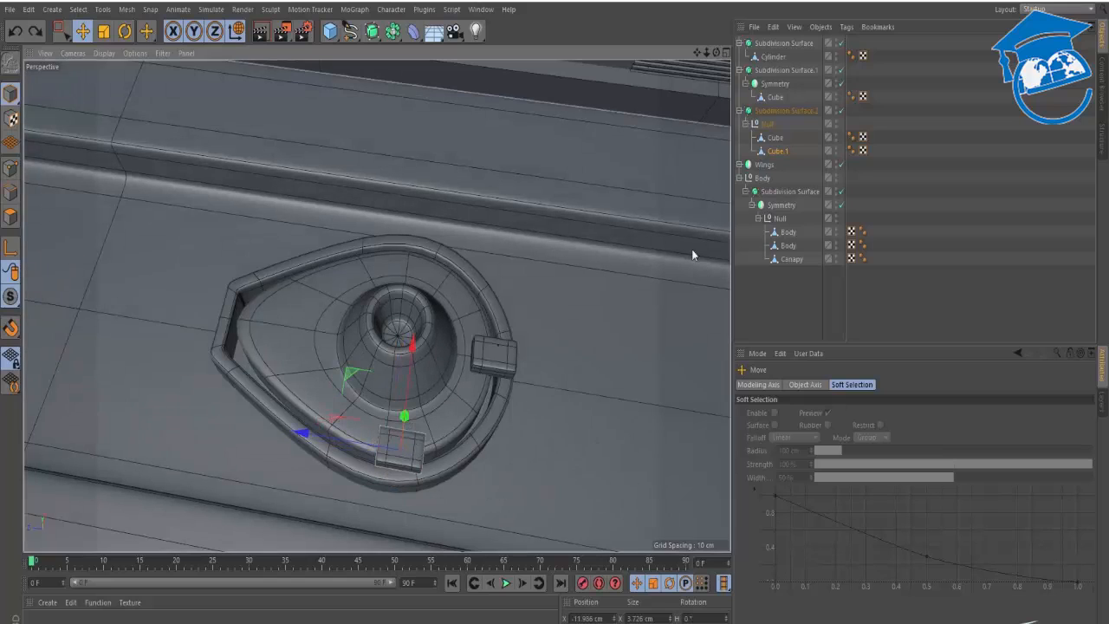
pyautogui.click(776, 152)
pyautogui.press('Delete')
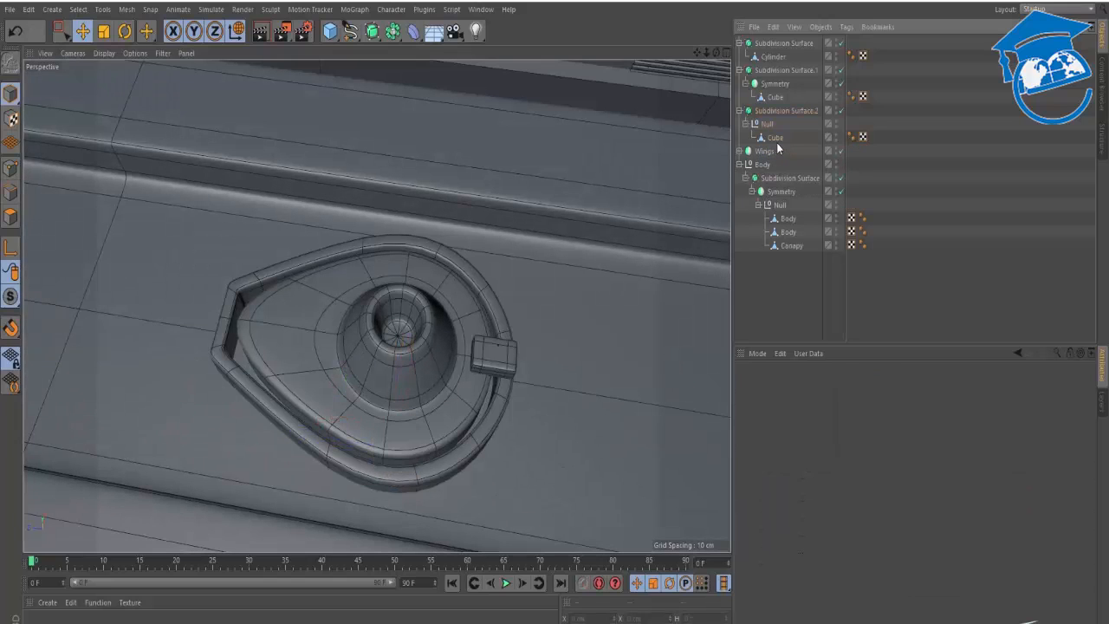
# Place the remaining small cube inside a new Array object.
pyautogui.click(776, 139)
pyautogui.keyDown('alt'); pyautogui.click(395, 32); pyautogui.keyUp('alt')
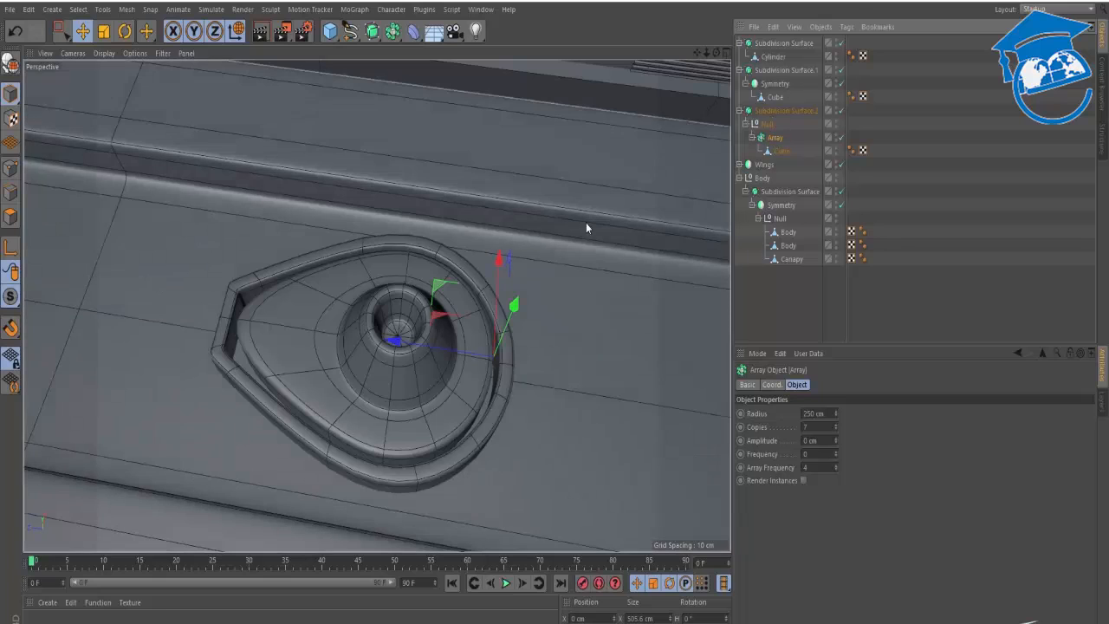
pyautogui.keyDown('alt'); pyautogui.moveTo(553, 231); pyautogui.dragTo(442, 253, button='right'); pyautogui.keyUp('alt')
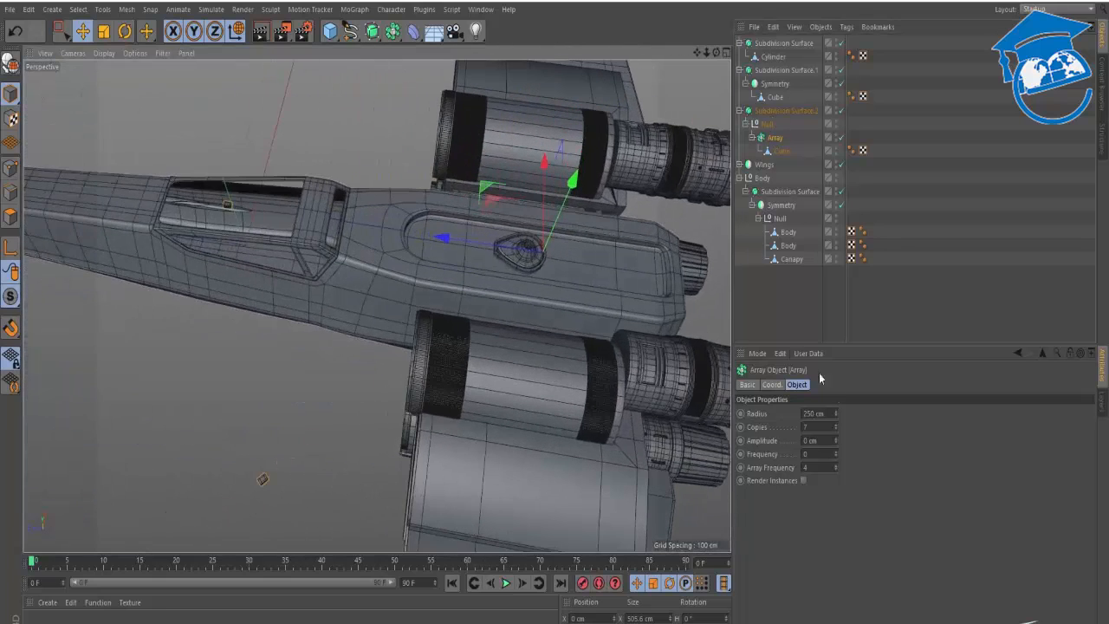
# Set the array's radius to 12 cm and its copies to 11 so the small blocks ring the cone on the frame.
pyautogui.moveTo(837, 413); pyautogui.dragTo(793, 414)
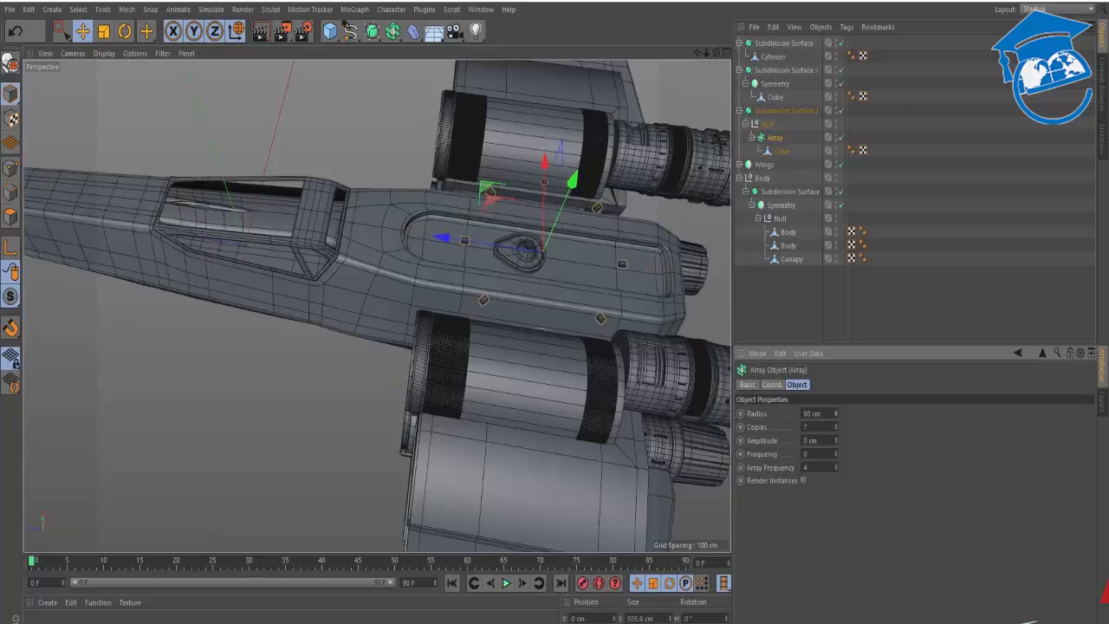
pyautogui.keyDown('alt'); pyautogui.moveTo(550, 250); pyautogui.dragTo(661, 198, button='right'); pyautogui.keyUp('alt')
pyautogui.keyDown('alt'); pyautogui.moveTo(377, 305); pyautogui.dragTo(515, 290); pyautogui.keyUp('alt')
pyautogui.keyDown('alt'); pyautogui.moveTo(478, 312); pyautogui.dragTo(472, 347); pyautogui.keyUp('alt')
pyautogui.moveTo(391, 322); pyautogui.dragTo(277, 305)
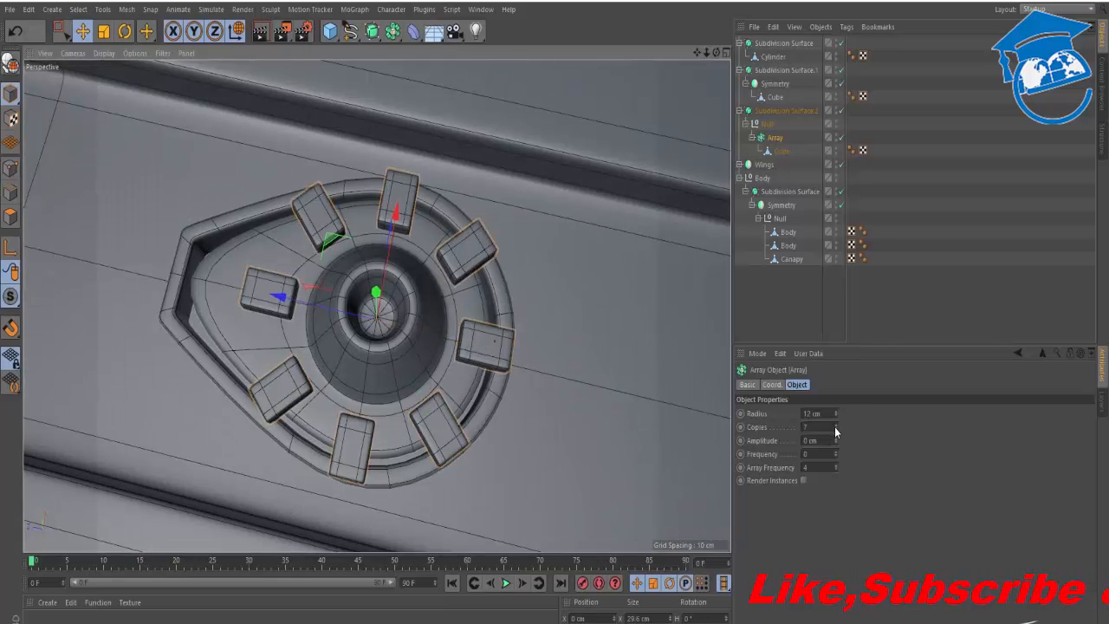
pyautogui.click(835, 426)
pyautogui.click(835, 426)
pyautogui.click(836, 426)
pyautogui.click(836, 425)
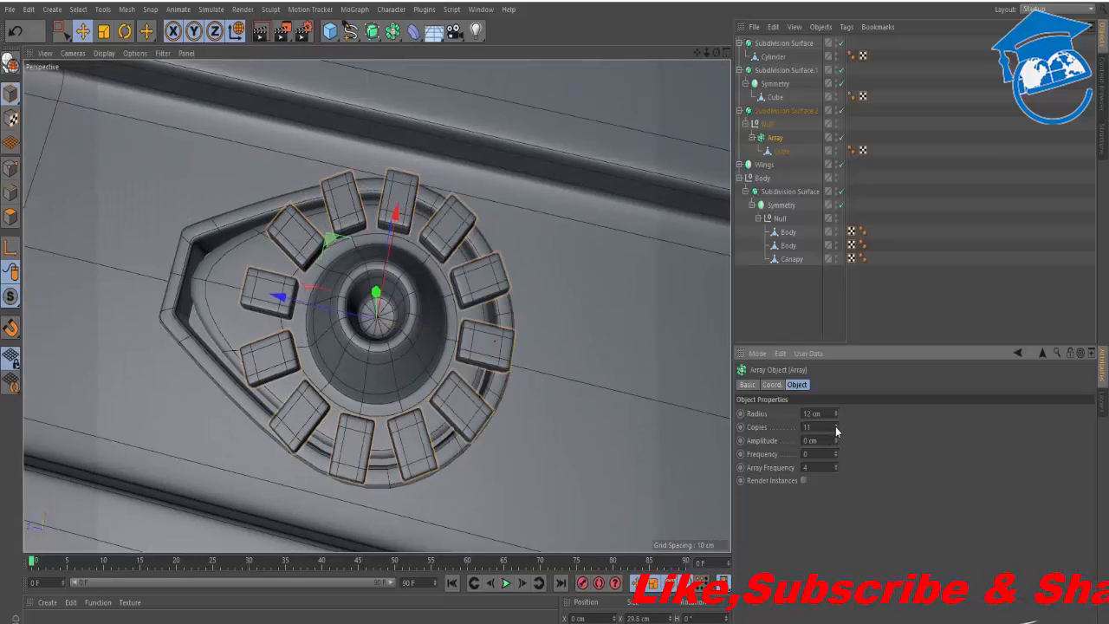
# Make the array editable and delete the five blocks beside the frame's pointed half, keeping those along the round rim.
pyautogui.press('c')
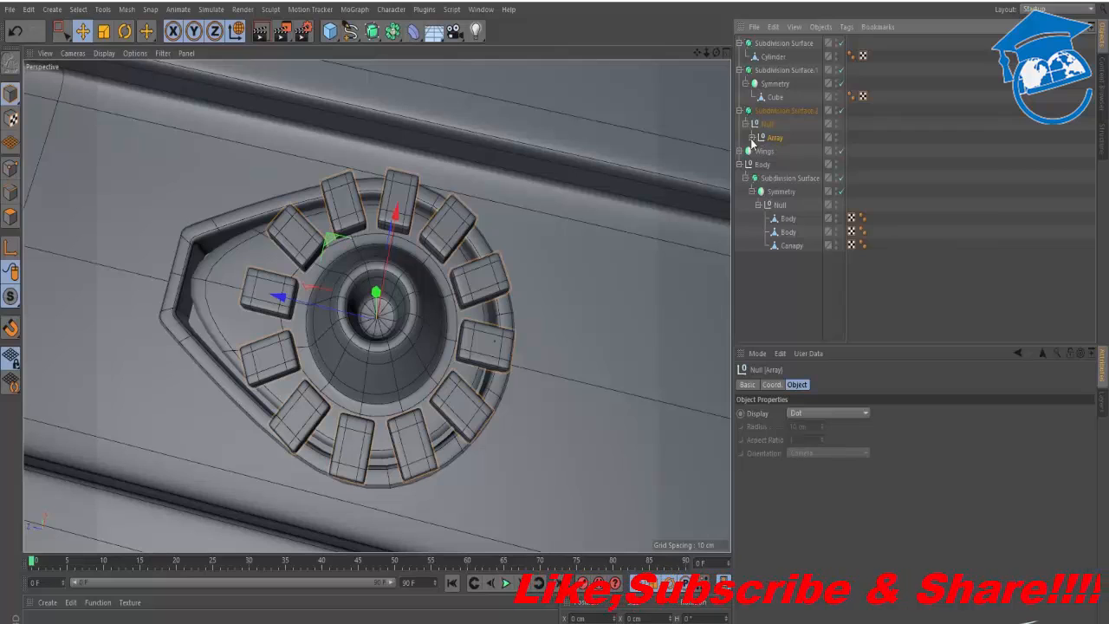
pyautogui.click(752, 138)
pyautogui.click(785, 150)
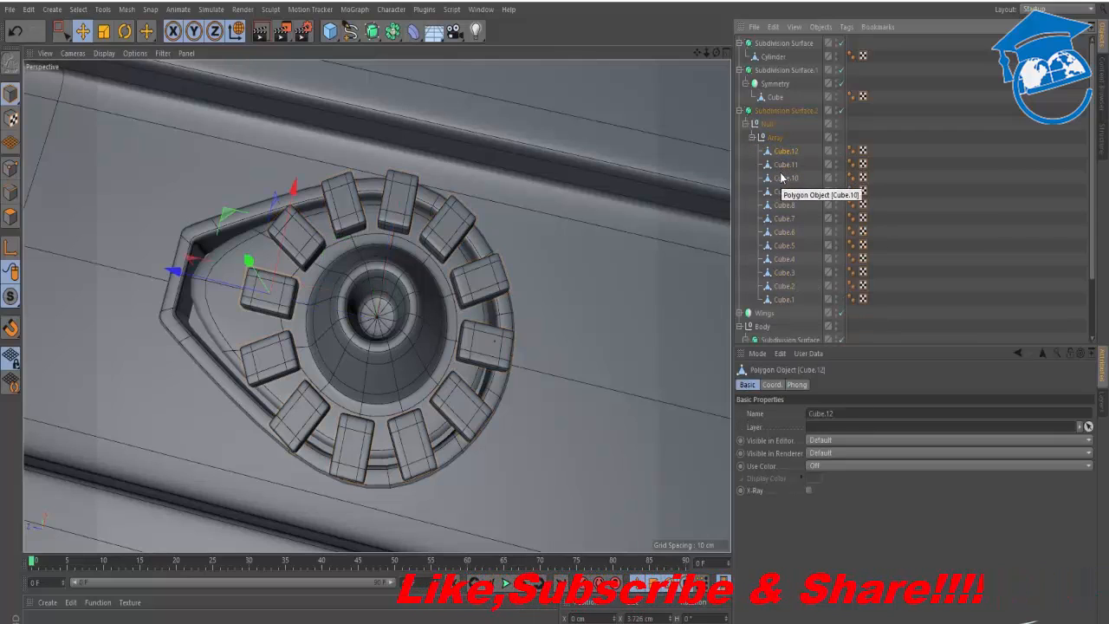
pyautogui.keyDown('shift'); pyautogui.click(785, 187); pyautogui.keyUp('shift')
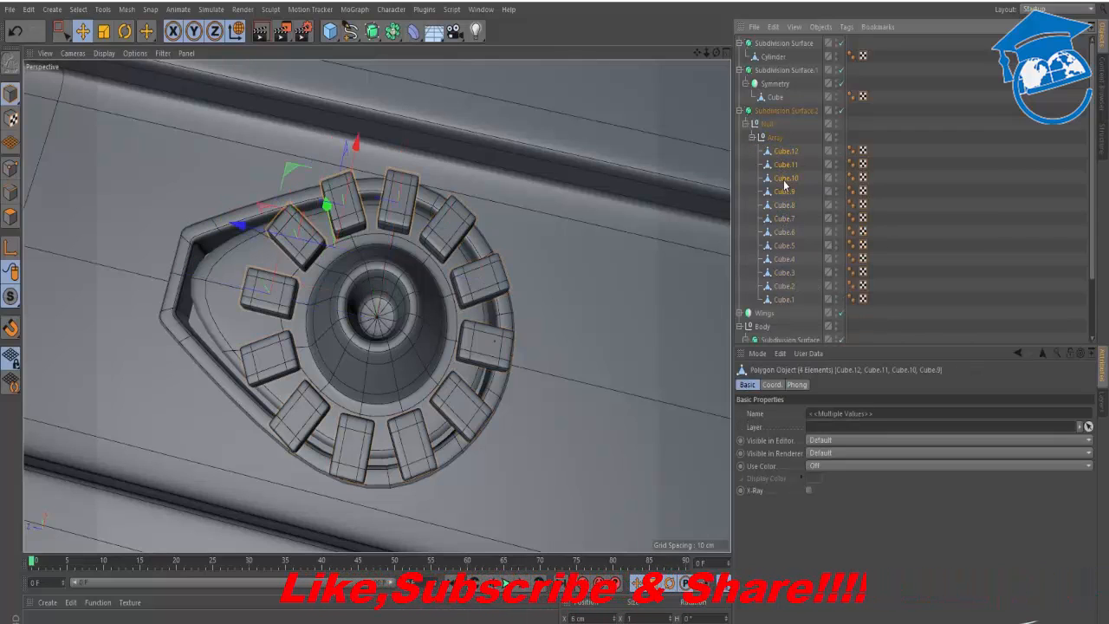
pyautogui.press('Delete')
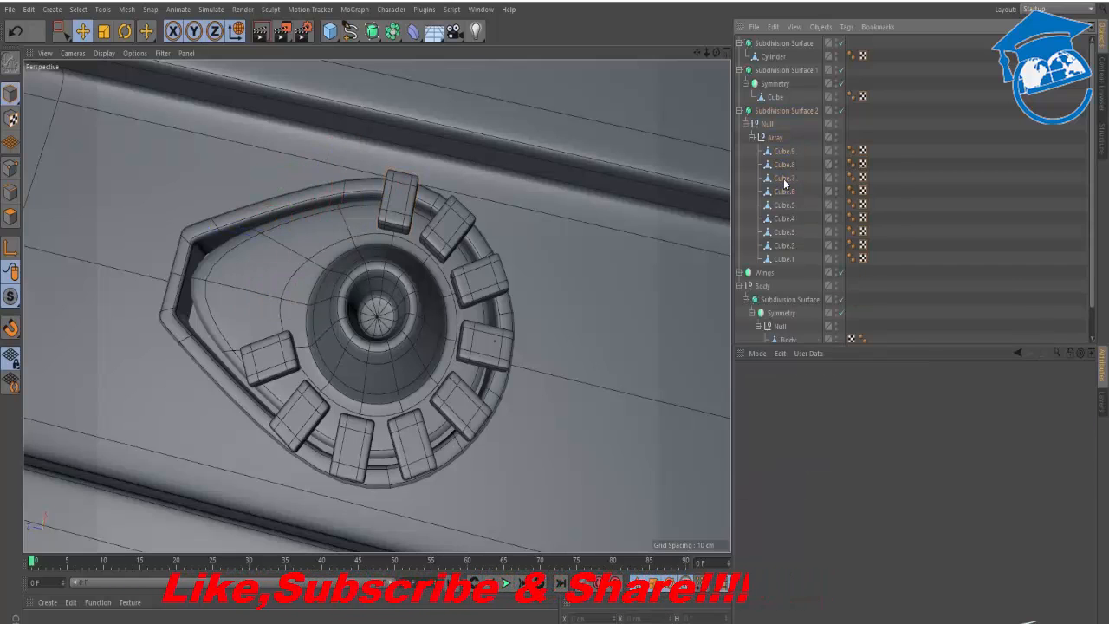
pyautogui.click(779, 260)
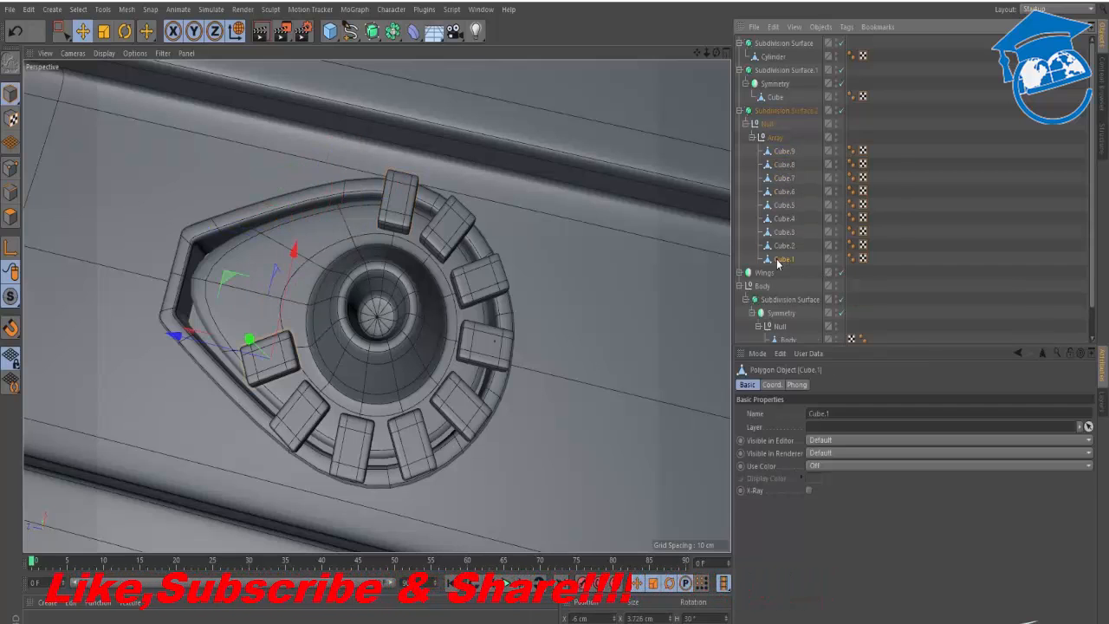
pyautogui.press('Delete')
pyautogui.click(783, 246)
pyautogui.press('Delete')
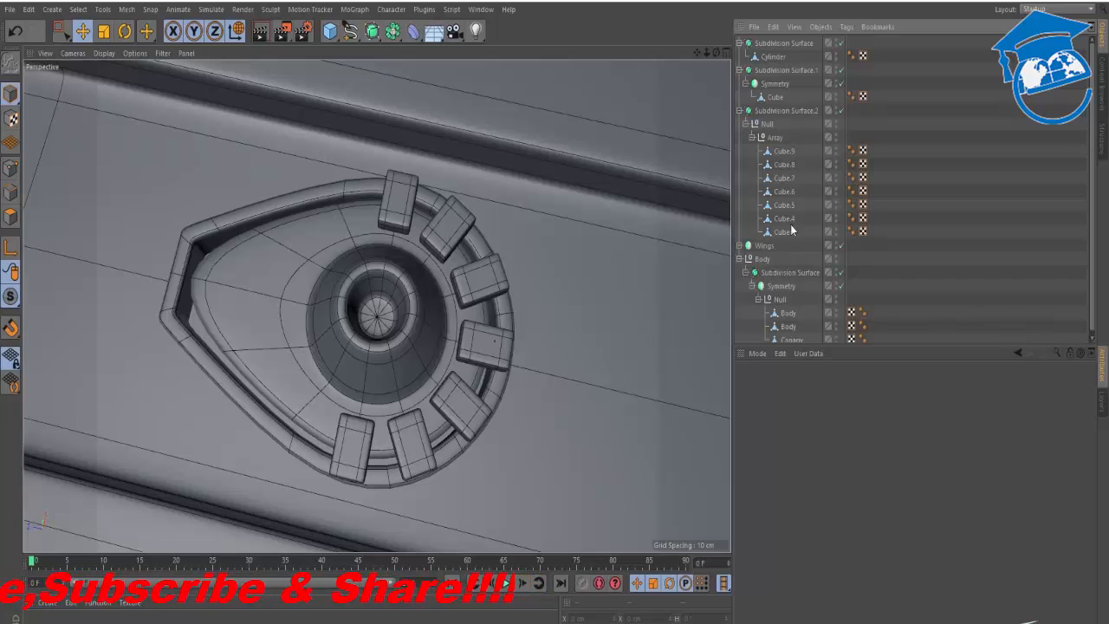
# Collapse the three Subdivision Surface hierarchies in the object list and clear the selection.
pyautogui.click(739, 110)
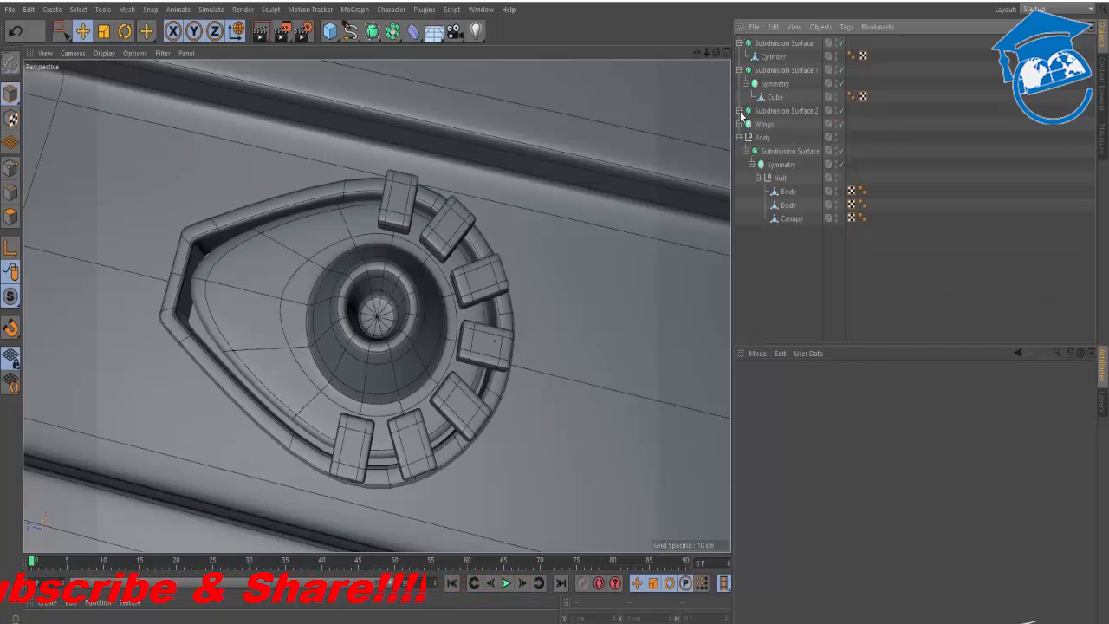
pyautogui.click(764, 45)
pyautogui.click(739, 42)
pyautogui.click(739, 56)
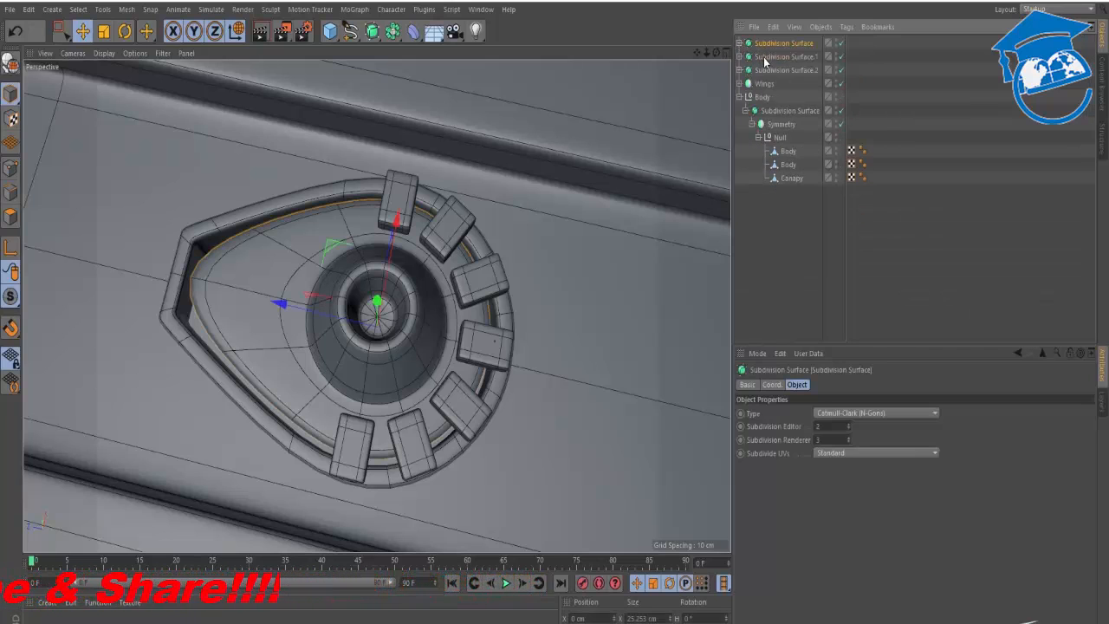
pyautogui.click(766, 70)
pyautogui.click(794, 296)
# Compare the block ring with the top-view reference and adjust its height on the frame's rim.
pyautogui.keyDown('alt'); pyautogui.moveTo(409, 333); pyautogui.dragTo(516, 216); pyautogui.keyUp('alt')
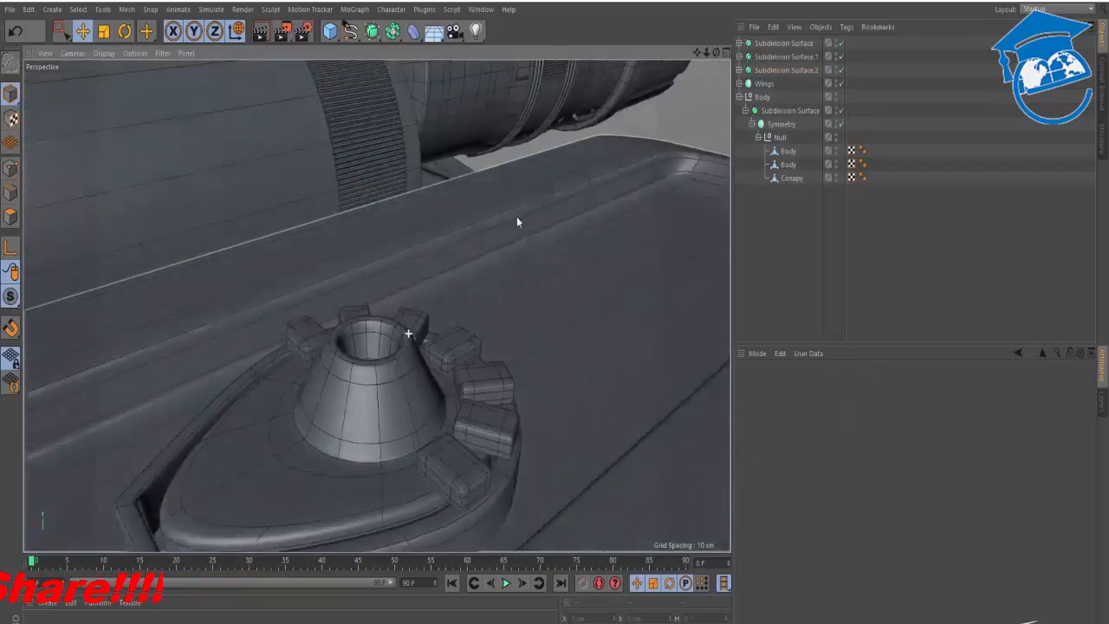
pyautogui.keyDown('alt'); pyautogui.moveTo(510, 316); pyautogui.dragTo(431, 367, button='right'); pyautogui.keyUp('alt')
pyautogui.keyDown('alt'); pyautogui.moveTo(432, 367); pyautogui.dragTo(476, 297); pyautogui.keyUp('alt')
pyautogui.moveTo(474, 299)
pyautogui.keyDown('alt'); pyautogui.mouseDown(button='right')
pyautogui.moveTo(568, 257)
pyautogui.moveTo(483, 283)
pyautogui.mouseUp(button='right'); pyautogui.keyUp('alt')
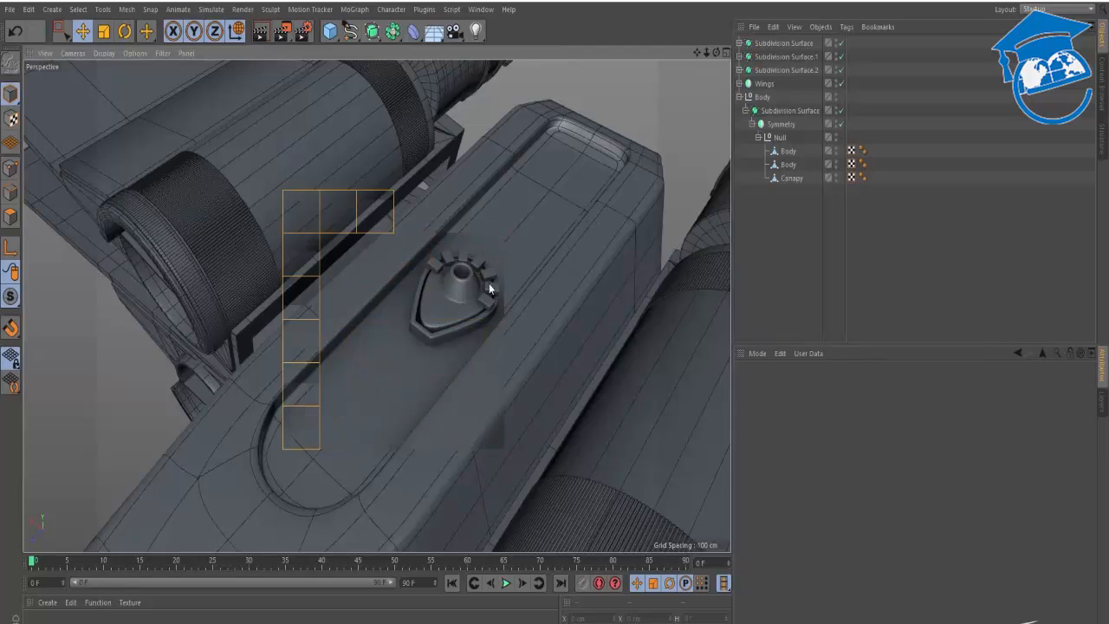
pyautogui.hotkey('alt', 'Tab')
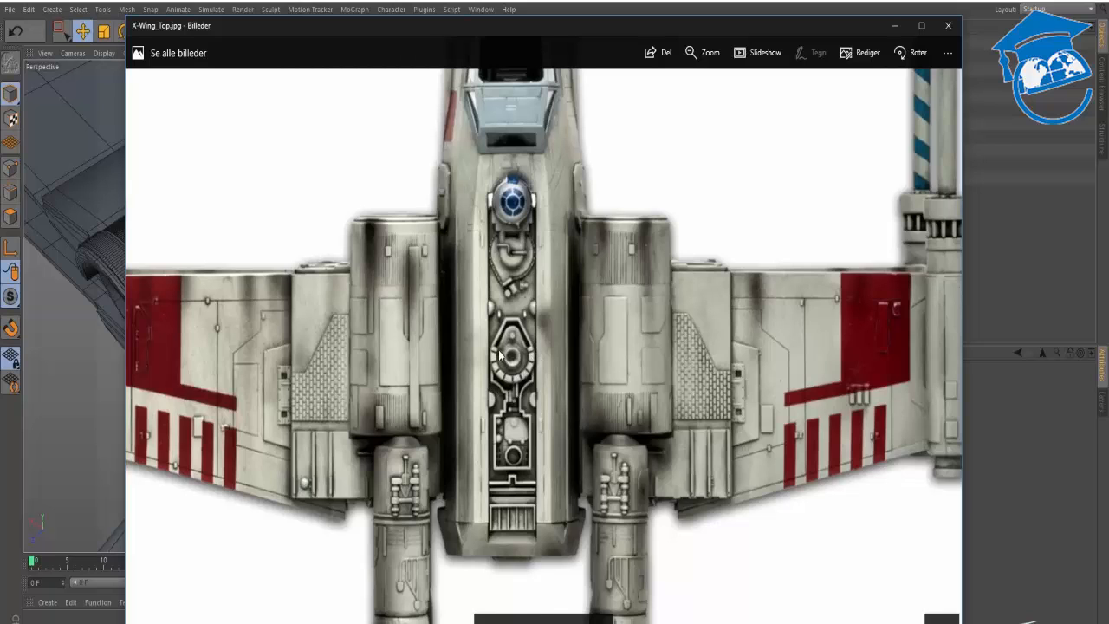
pyautogui.hotkey('alt', 'Tab')
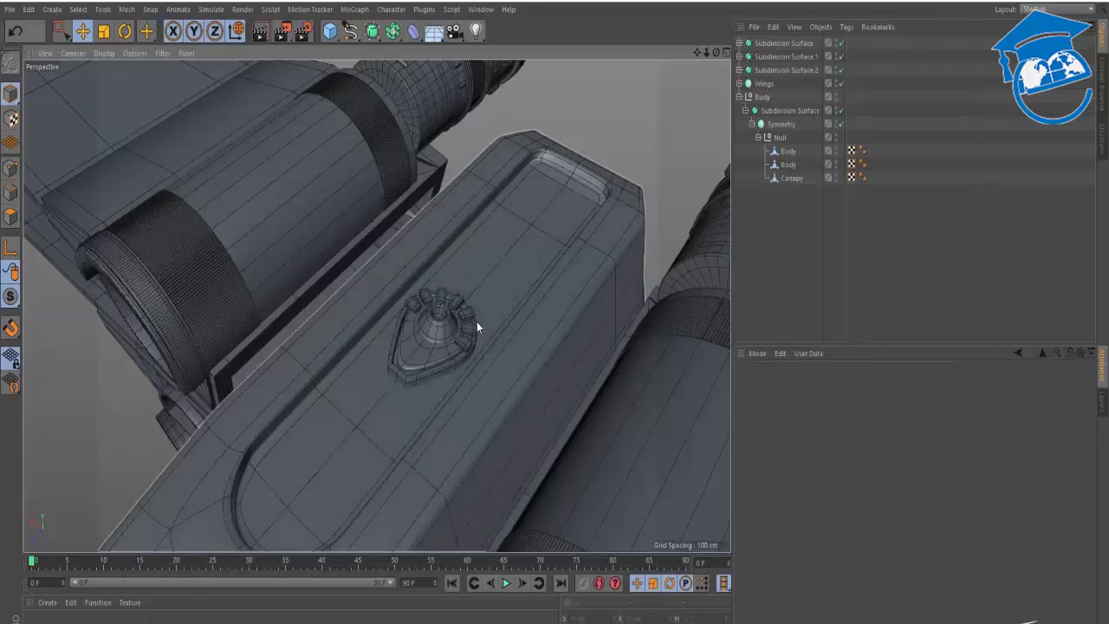
pyautogui.click(766, 73)
pyautogui.click(469, 229)
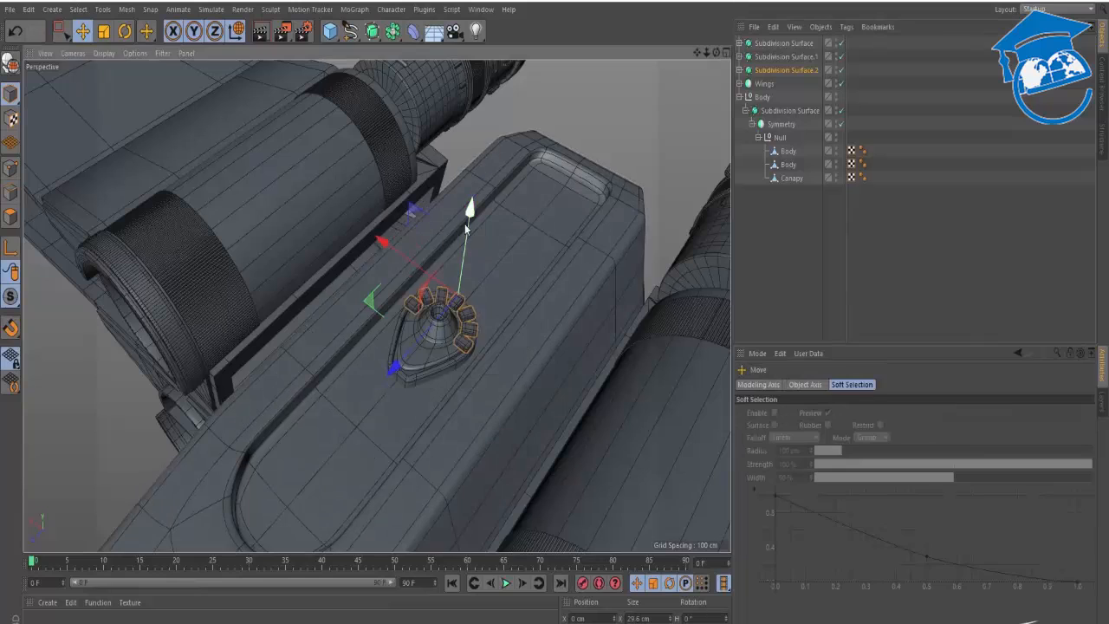
pyautogui.keyDown('alt'); pyautogui.moveTo(469, 230); pyautogui.dragTo(451, 178); pyautogui.keyUp('alt')
pyautogui.keyDown('alt'); pyautogui.moveTo(472, 260); pyautogui.dragTo(444, 367); pyautogui.keyUp('alt')
pyautogui.click(778, 232)
# Examine how the blocks sit on the frame from several angles and check the surrounding details in the top-view reference.
pyautogui.keyDown('alt'); pyautogui.moveTo(459, 295); pyautogui.dragTo(438, 348); pyautogui.keyUp('alt')
pyautogui.keyDown('alt'); pyautogui.moveTo(442, 322); pyautogui.dragTo(532, 271, button='right'); pyautogui.keyUp('alt')
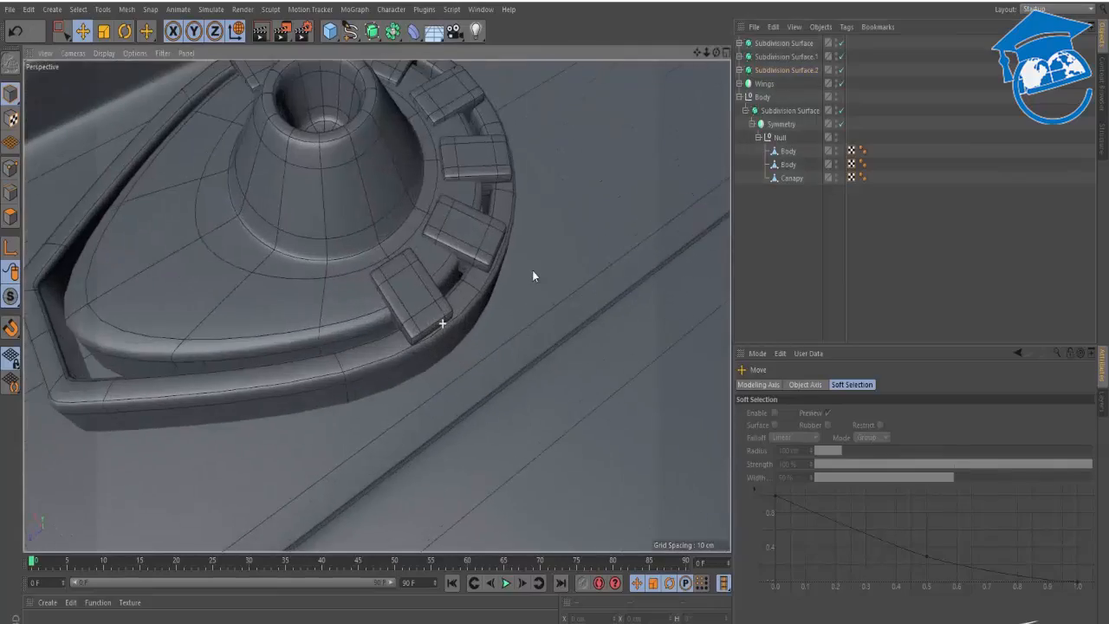
pyautogui.keyDown('alt'); pyautogui.moveTo(377, 305); pyautogui.dragTo(494, 352); pyautogui.keyUp('alt')
pyautogui.keyDown('alt'); pyautogui.moveTo(443, 291); pyautogui.dragTo(388, 309, button='right'); pyautogui.keyUp('alt')
pyautogui.keyDown('alt'); pyautogui.moveTo(376, 302); pyautogui.dragTo(430, 329); pyautogui.keyUp('alt')
pyautogui.keyDown('alt'); pyautogui.moveTo(449, 299); pyautogui.dragTo(416, 306, button='right'); pyautogui.keyUp('alt')
pyautogui.keyDown('alt'); pyautogui.moveTo(416, 306); pyautogui.dragTo(442, 267); pyautogui.keyUp('alt')
pyautogui.hotkey('alt', 'Tab')
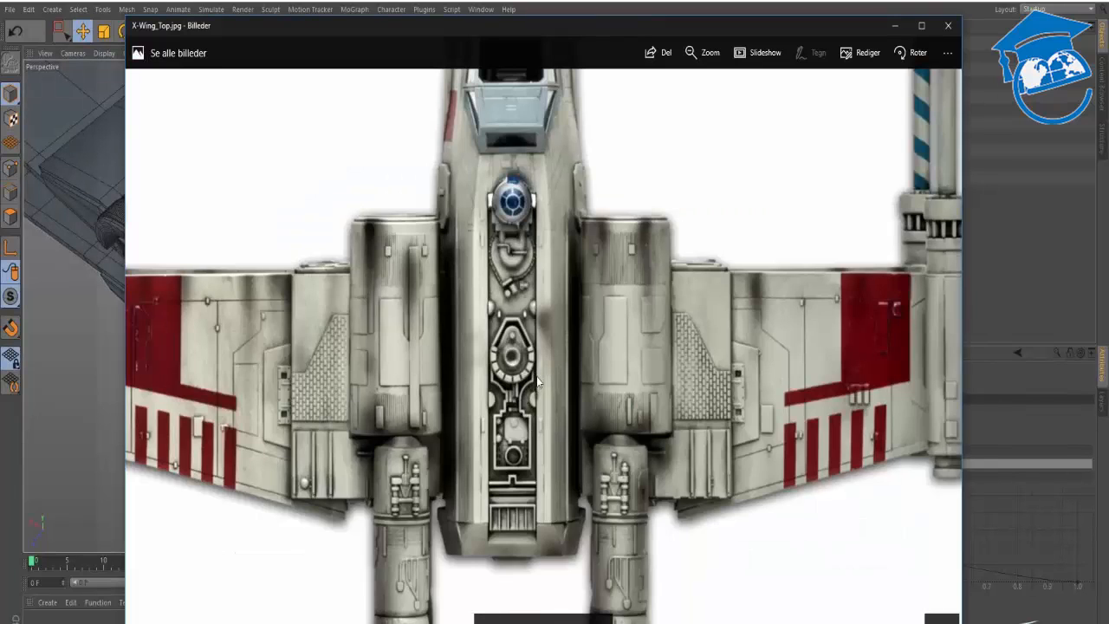
pyautogui.hotkey('alt', 'Tab')
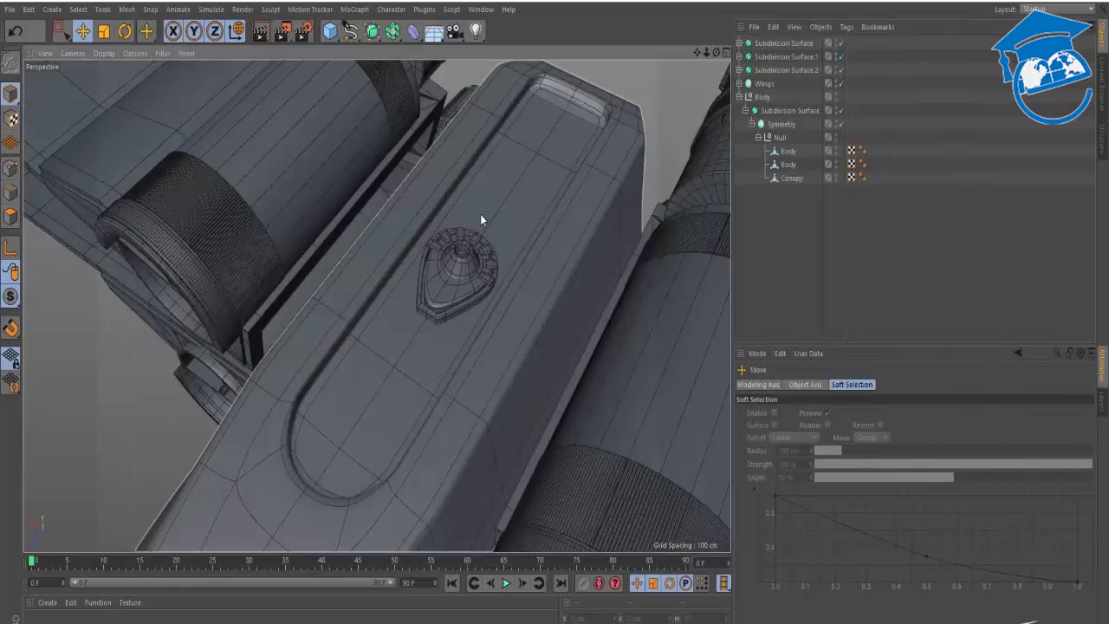
# Add a Cube object for the next fuselage detail, raise it above the hull and scale it down to about 39 cm.
pyautogui.keyDown('alt'); pyautogui.moveTo(432, 249); pyautogui.dragTo(376, 307, button='middle'); pyautogui.keyUp('alt')
pyautogui.keyDown('alt'); pyautogui.moveTo(376, 307); pyautogui.dragTo(480, 232, button='right'); pyautogui.keyUp('alt')
pyautogui.keyDown('alt'); pyautogui.moveTo(440, 284); pyautogui.dragTo(397, 354, button='middle'); pyautogui.keyUp('alt')
pyautogui.keyDown('alt'); pyautogui.moveTo(398, 354); pyautogui.dragTo(115, 387); pyautogui.keyUp('alt')
pyautogui.keyDown('alt'); pyautogui.moveTo(445, 330); pyautogui.dragTo(434, 208, button='middle'); pyautogui.keyUp('alt')
pyautogui.click(331, 31)
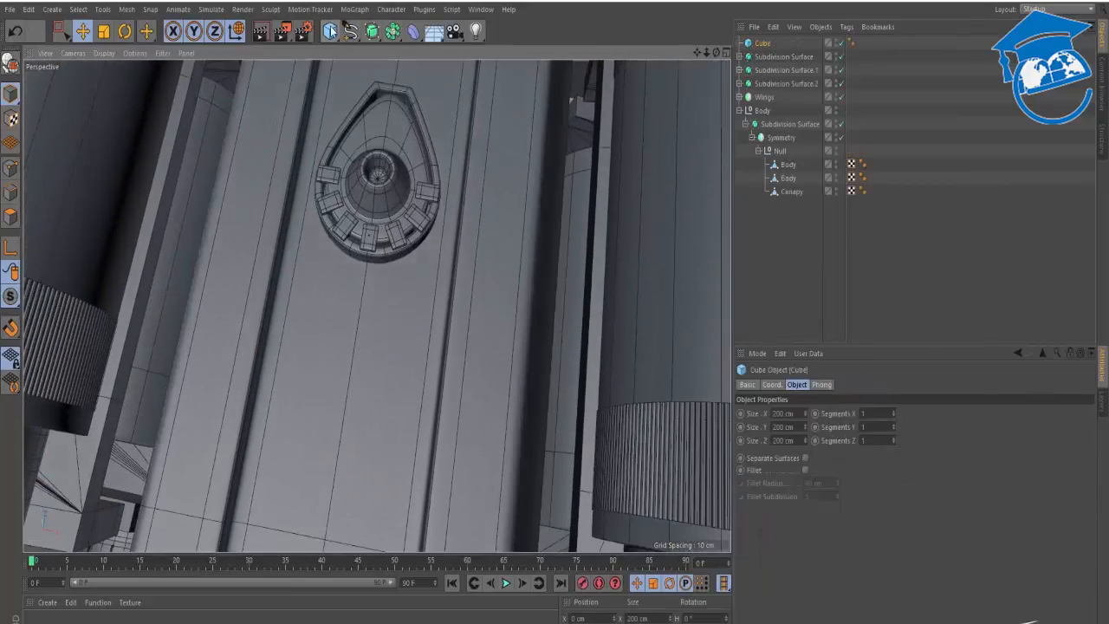
pyautogui.keyDown('alt'); pyautogui.moveTo(442, 181); pyautogui.dragTo(268, 196, button='right'); pyautogui.keyUp('alt')
pyautogui.keyDown('alt'); pyautogui.moveTo(409, 125); pyautogui.dragTo(377, 338, button='middle'); pyautogui.keyUp('alt')
pyautogui.moveTo(420, 156); pyautogui.dragTo(402, 276)
pyautogui.press('t')
pyautogui.moveTo(403, 286); pyautogui.dragTo(228, 369)
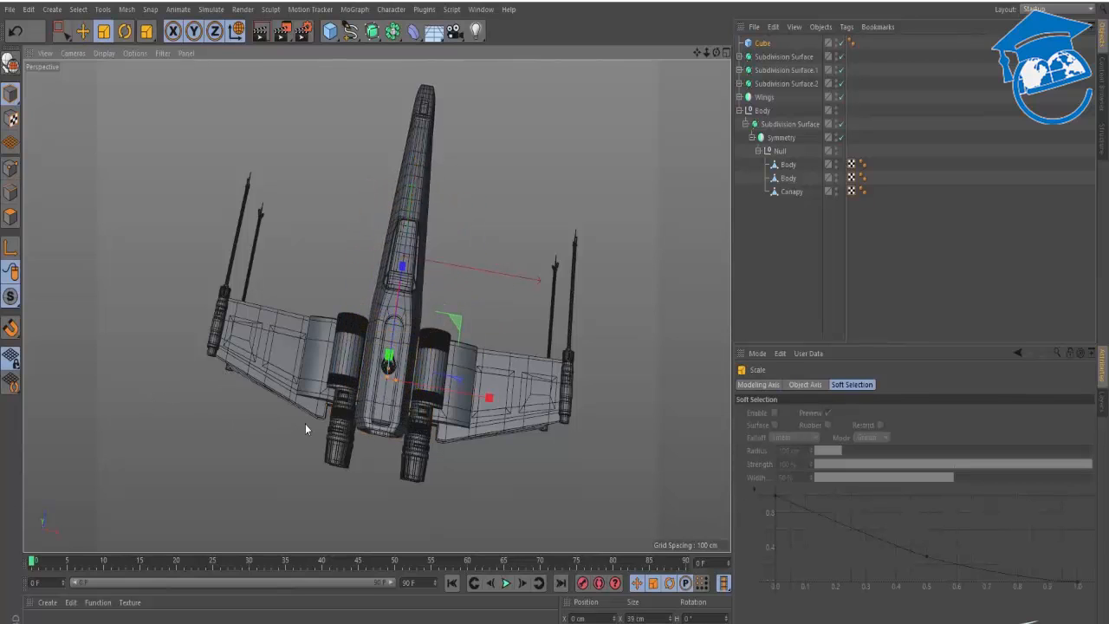
# Move the cube beside the teardrop detail and scale it into a narrow bar about 5 cm wide.
pyautogui.keyDown('alt'); pyautogui.moveTo(369, 412); pyautogui.dragTo(371, 363); pyautogui.keyUp('alt')
pyautogui.keyDown('alt'); pyautogui.moveTo(371, 364); pyautogui.dragTo(456, 354, button='right'); pyautogui.keyUp('alt')
pyautogui.press('e')
pyautogui.moveTo(450, 370); pyautogui.dragTo(475, 279)
pyautogui.press('t')
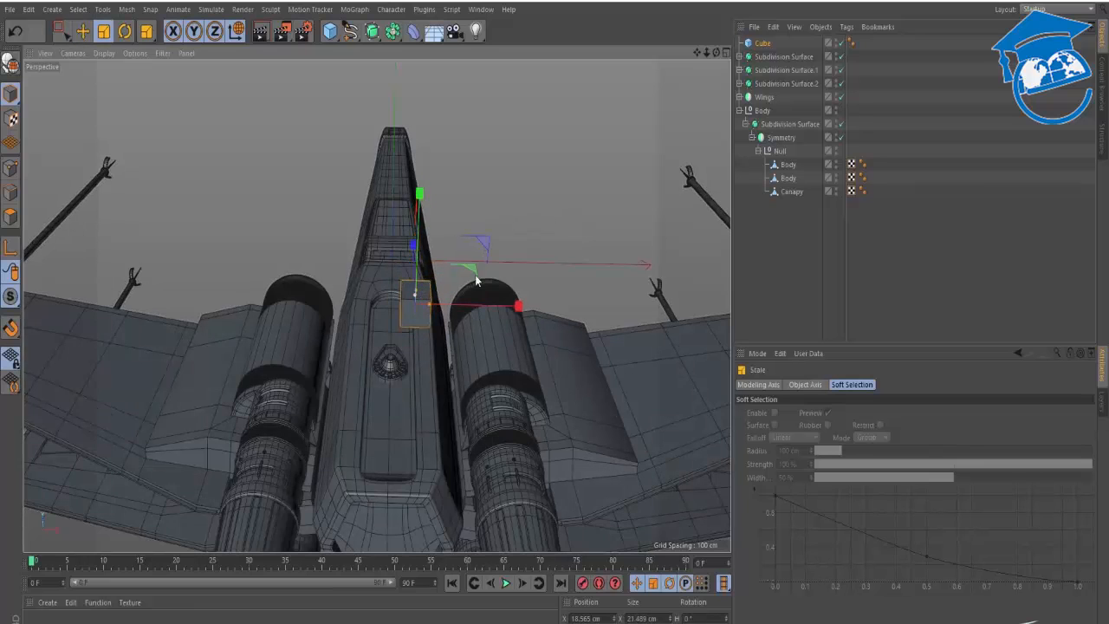
pyautogui.scroll(3, 475, 279)
pyautogui.moveTo(451, 319); pyautogui.dragTo(408, 305)
# Make the bar editable and delete its underside and both end faces, keeping the top and the two long sides.
pyautogui.scroll(4, 435, 323)
pyautogui.press('c')
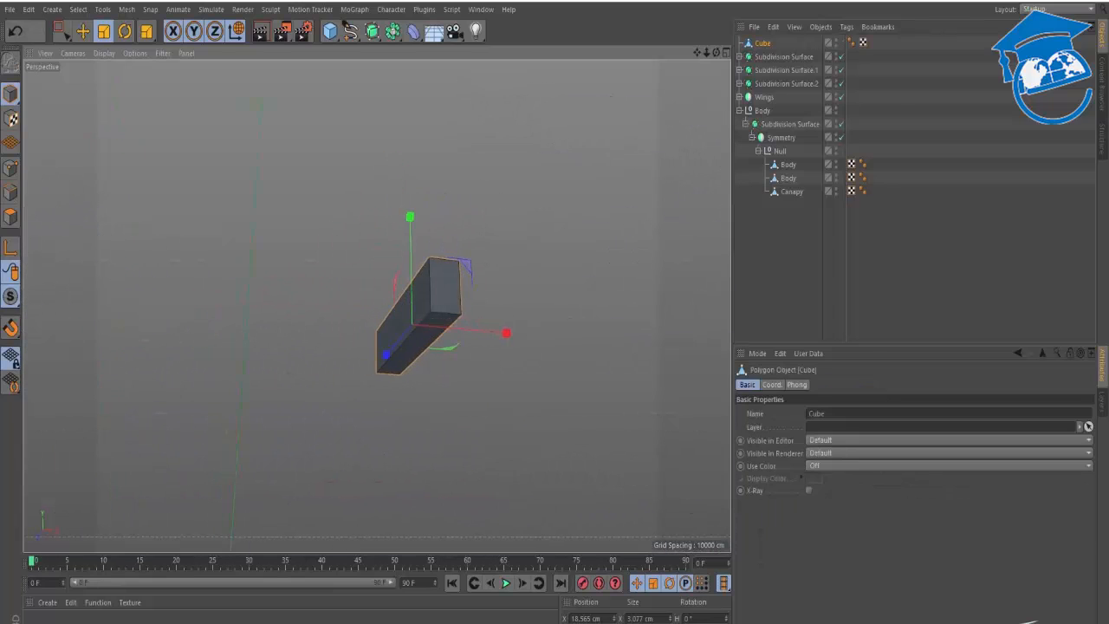
pyautogui.press('Delete')
pyautogui.click(394, 366)
pyautogui.press('Delete')
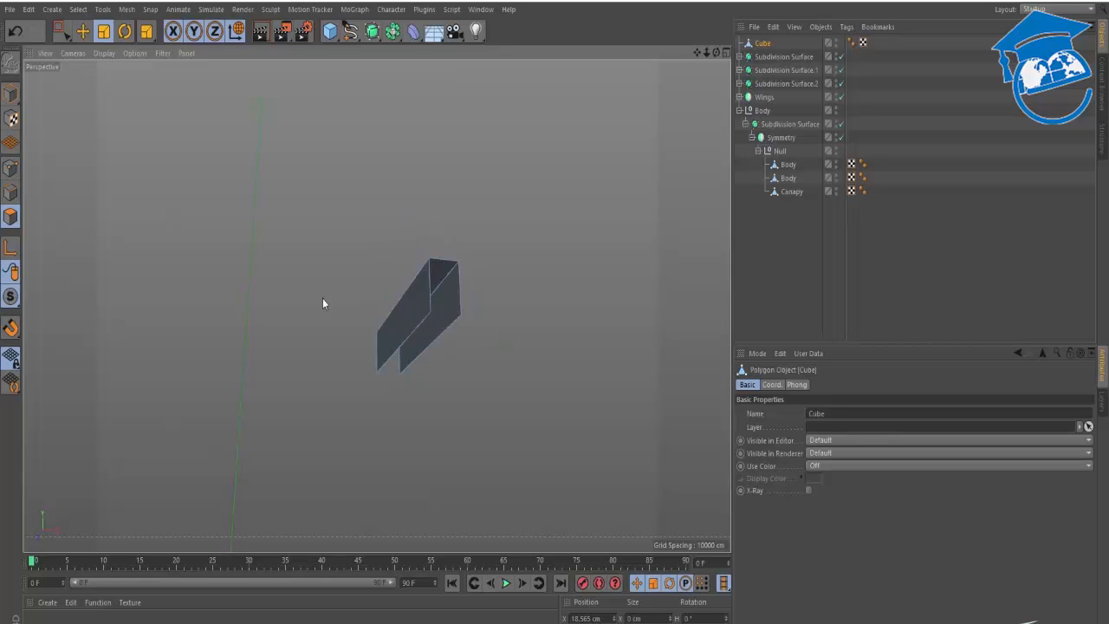
# Place the open bar at the rear edge of the teardrop frame and narrow it to about 1.8 cm.
pyautogui.keyDown('alt'); pyautogui.moveTo(334, 284); pyautogui.dragTo(412, 393); pyautogui.keyUp('alt')
pyautogui.scroll(-3, 397, 413)
pyautogui.press('e')
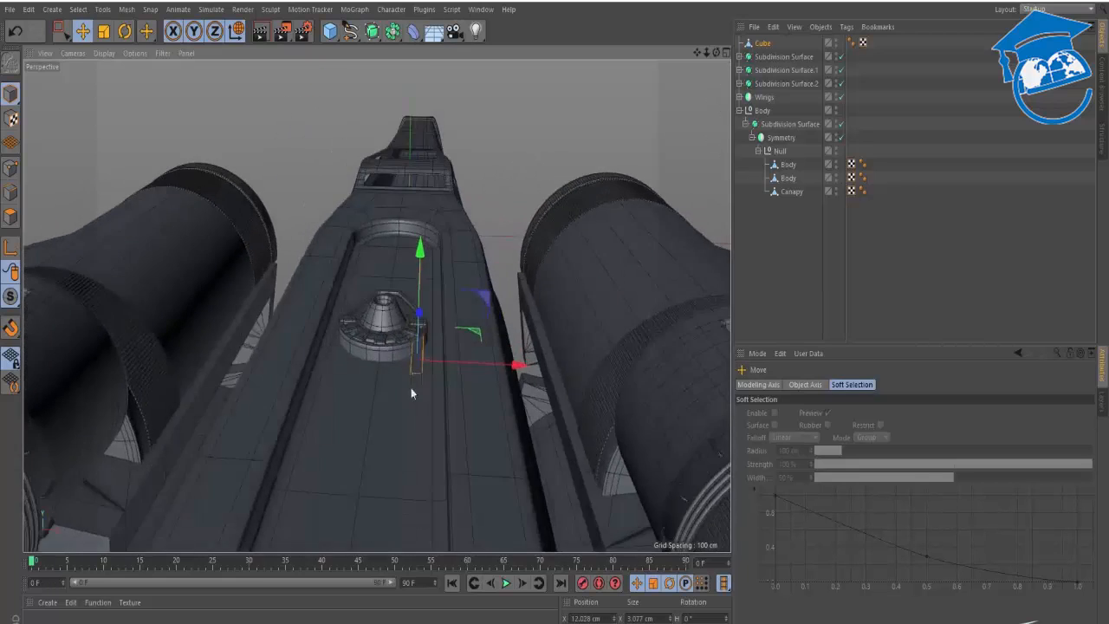
pyautogui.keyDown('alt'); pyautogui.moveTo(410, 392); pyautogui.dragTo(512, 335, button='right'); pyautogui.keyUp('alt')
pyautogui.press('t')
pyautogui.moveTo(482, 335); pyautogui.dragTo(433, 346)
pyautogui.keyDown('alt'); pyautogui.moveTo(434, 346); pyautogui.dragTo(370, 225); pyautogui.keyUp('alt')
pyautogui.press('e')
pyautogui.keyDown('alt'); pyautogui.moveTo(348, 257); pyautogui.dragTo(300, 420); pyautogui.keyUp('alt')
pyautogui.moveTo(413, 318)
pyautogui.mouseDown()
pyautogui.moveTo(395, 312)
pyautogui.moveTo(416, 292)
pyautogui.moveTo(414, 315)
pyautogui.mouseUp()
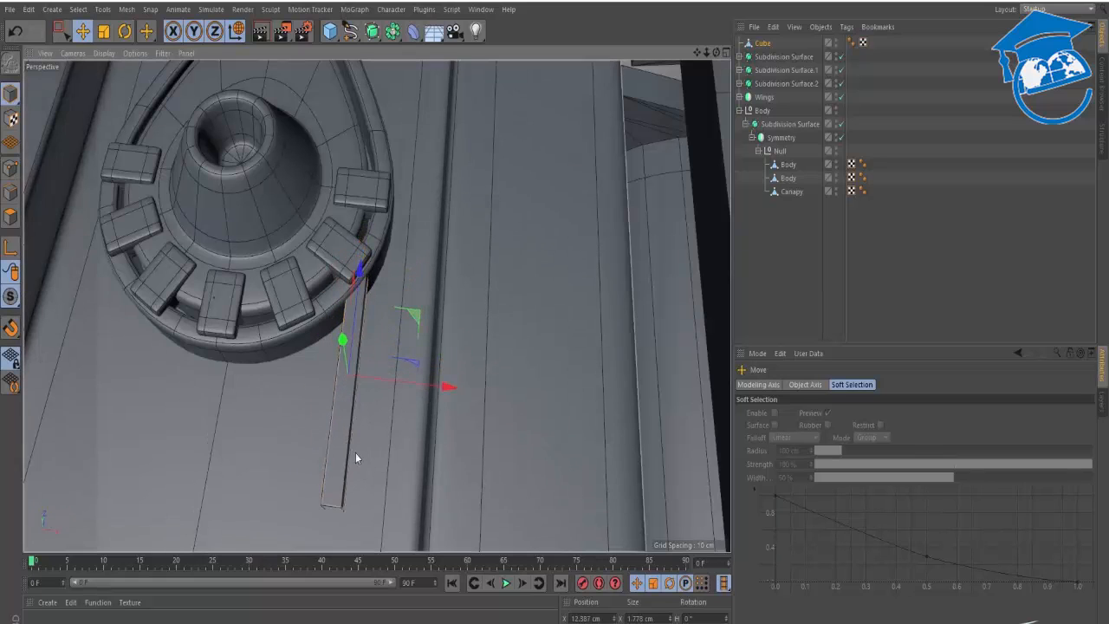
# Select the edges at the bar's rear end and shorten the bar toward the frame, checking the top-view reference.
pyautogui.keyDown('alt'); pyautogui.moveTo(355, 454); pyautogui.dragTo(8, 201); pyautogui.keyUp('alt')
pyautogui.moveTo(260, 364); pyautogui.dragTo(384, 478)
pyautogui.moveTo(381, 333); pyautogui.dragTo(425, 286)
pyautogui.hotkey('alt', 'Tab')
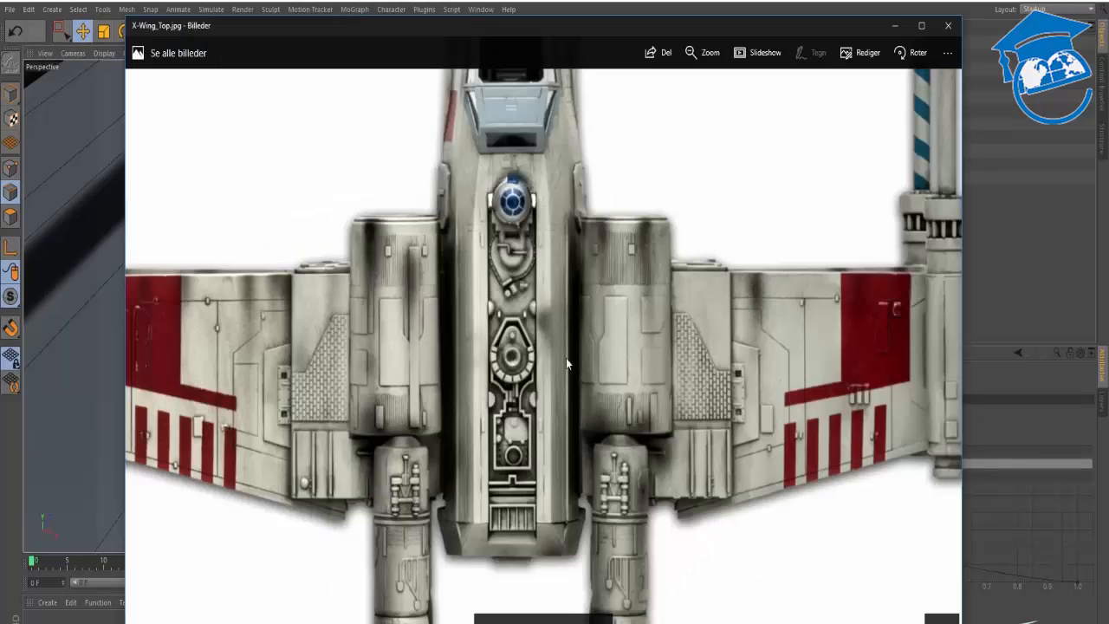
pyautogui.hotkey('alt', 'Tab')
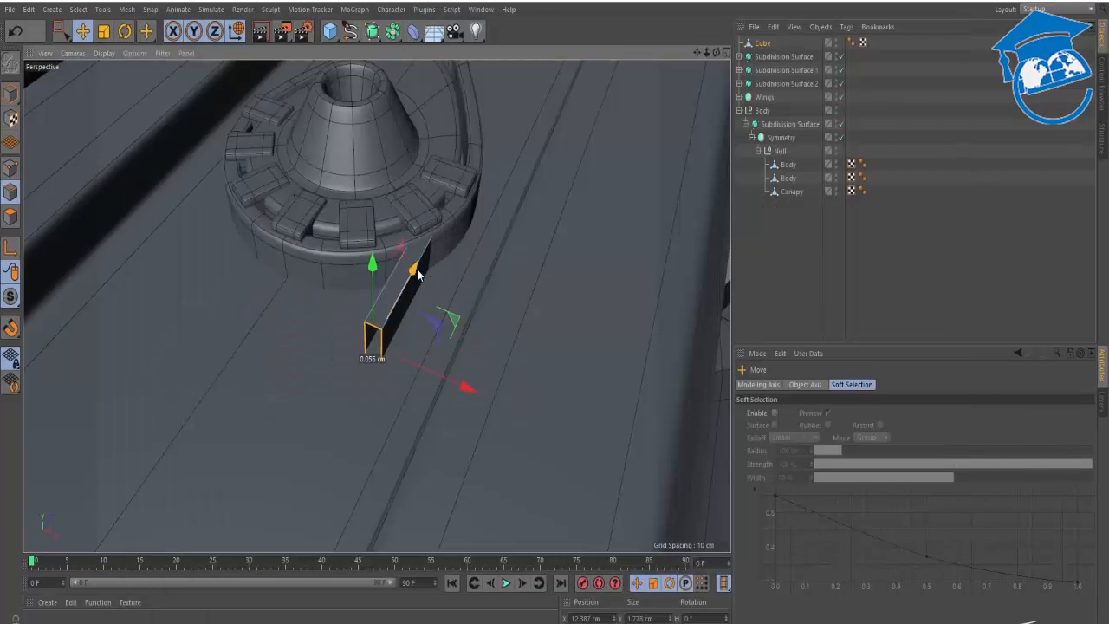
pyautogui.keyDown('alt'); pyautogui.moveTo(432, 252); pyautogui.dragTo(433, 258); pyautogui.keyUp('alt')
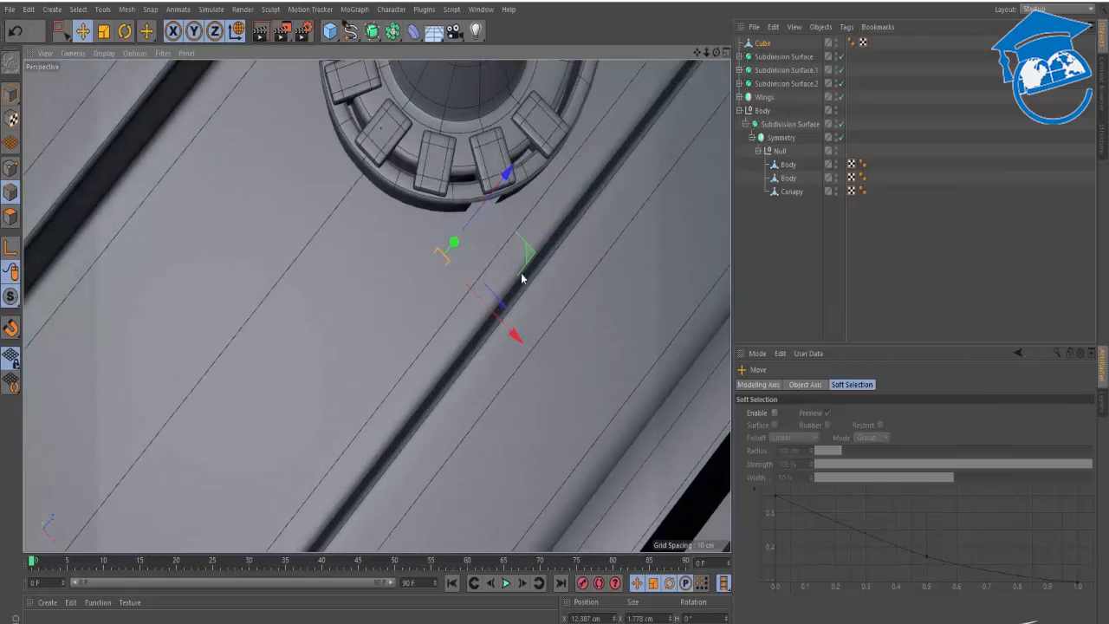
# Extrude the bar's end edges toward the fuselage's centre line in two segments, rotating the end to bend the strip.
pyautogui.moveTo(525, 265); pyautogui.dragTo(466, 261)
pyautogui.press('r')
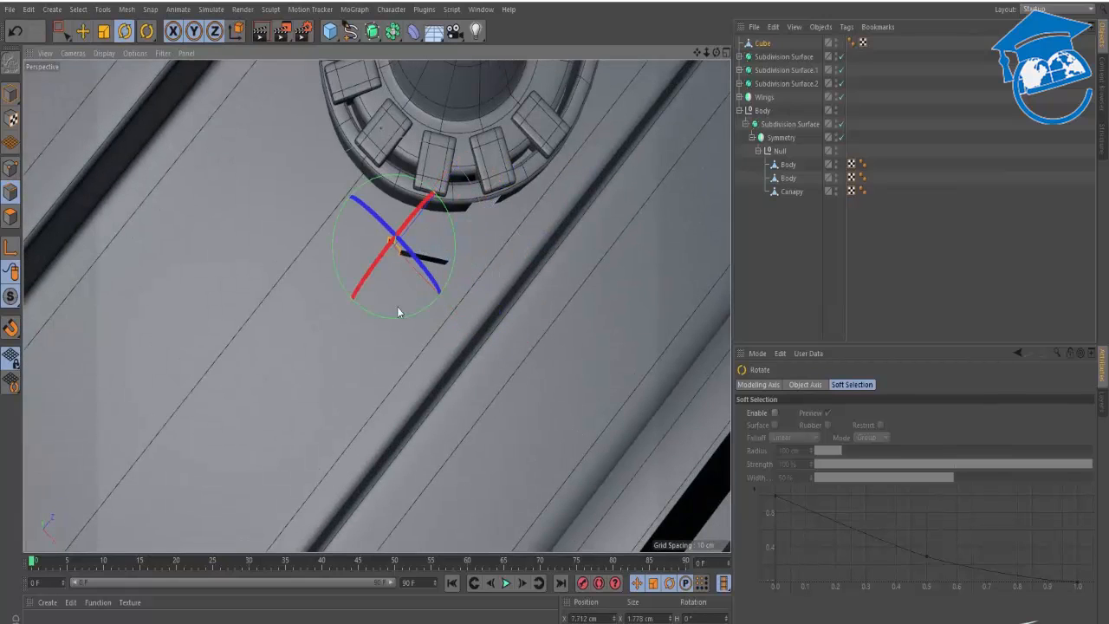
pyautogui.moveTo(397, 316); pyautogui.dragTo(346, 301)
pyautogui.press('e')
pyautogui.moveTo(481, 251); pyautogui.dragTo(430, 250)
pyautogui.press('r')
pyautogui.moveTo(348, 321); pyautogui.dragTo(371, 317)
# Extrude another segment diagonally toward the rear and rotate its end edges to face along the fuselage.
pyautogui.press('e')
pyautogui.moveTo(424, 247); pyautogui.dragTo(384, 300)
pyautogui.press('r')
pyautogui.moveTo(327, 364); pyautogui.dragTo(450, 282)
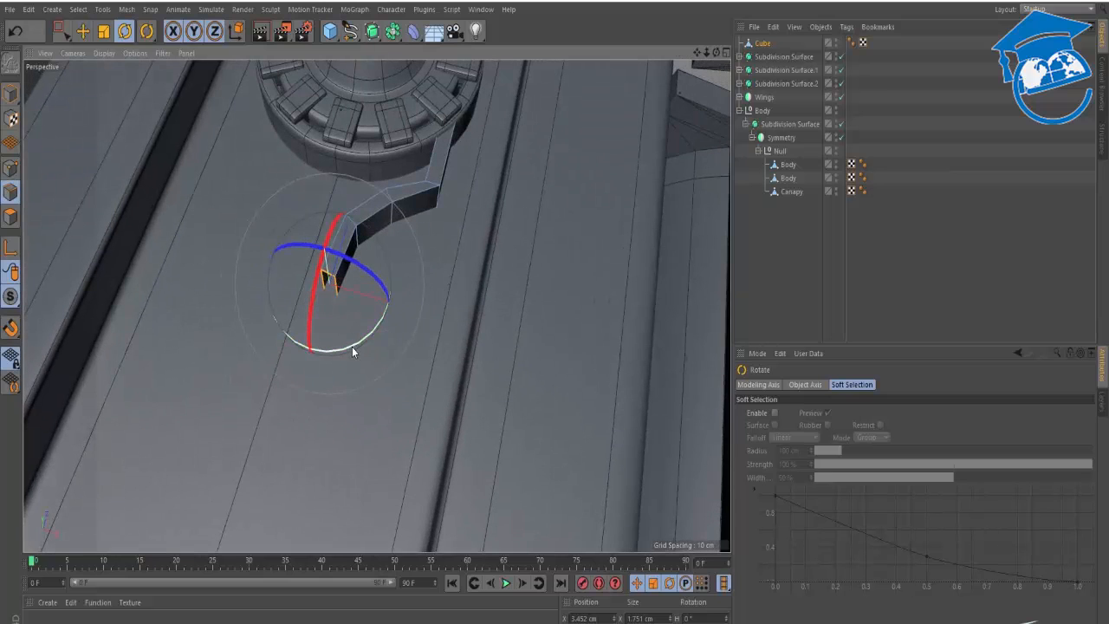
pyautogui.moveTo(352, 347)
pyautogui.mouseDown()
pyautogui.moveTo(376, 332)
pyautogui.moveTo(312, 369)
pyautogui.moveTo(335, 339)
pyautogui.mouseUp()
# Extend the strip with a straight segment toward the fuselage's rear, matching its length to the top-view reference.
pyautogui.press('e')
pyautogui.moveTo(355, 186); pyautogui.dragTo(443, 213)
pyautogui.hotkey('alt', 'Tab')
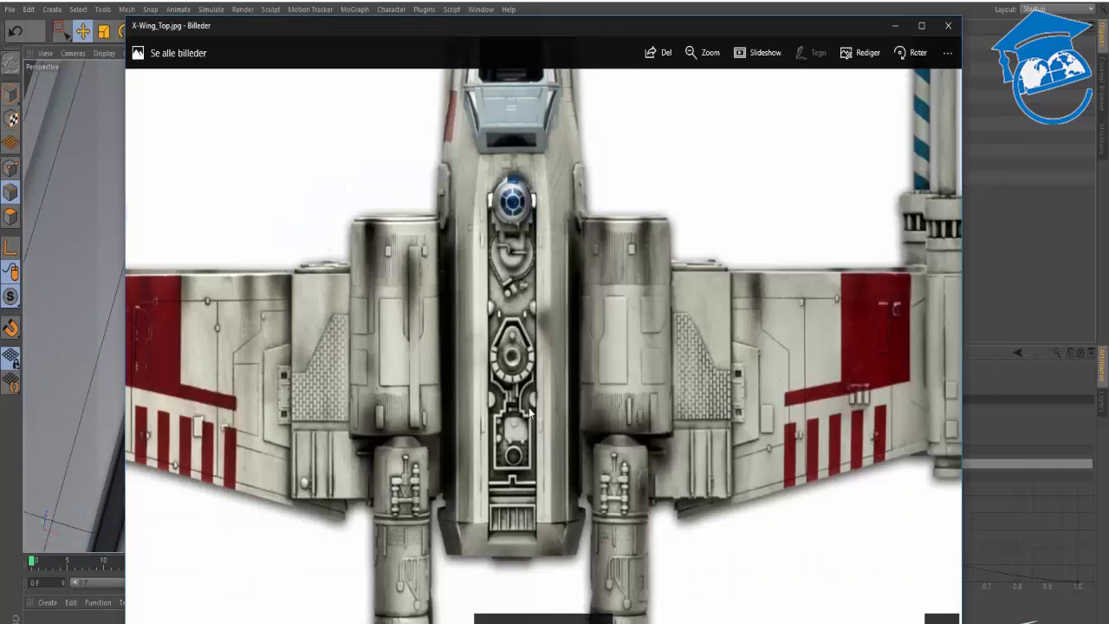
pyautogui.hotkey('alt', 'Tab')
pyautogui.keyDown('alt'); pyautogui.moveTo(448, 424); pyautogui.dragTo(409, 151); pyautogui.keyUp('alt')
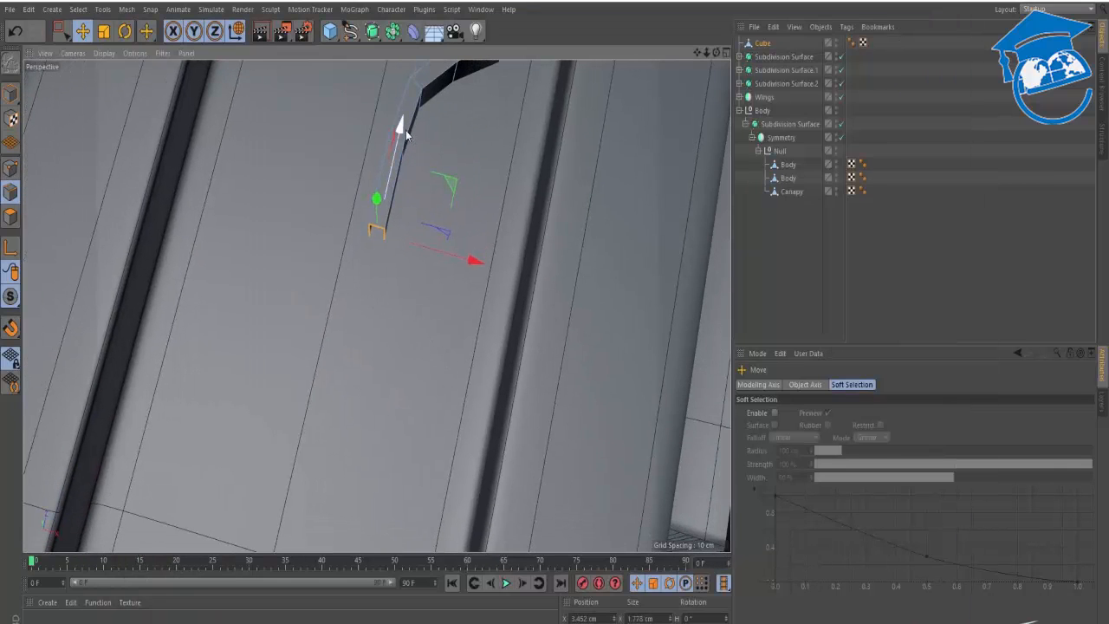
pyautogui.keyDown('alt'); pyautogui.moveTo(404, 235); pyautogui.dragTo(338, 189); pyautogui.keyUp('alt')
pyautogui.click(11, 217)
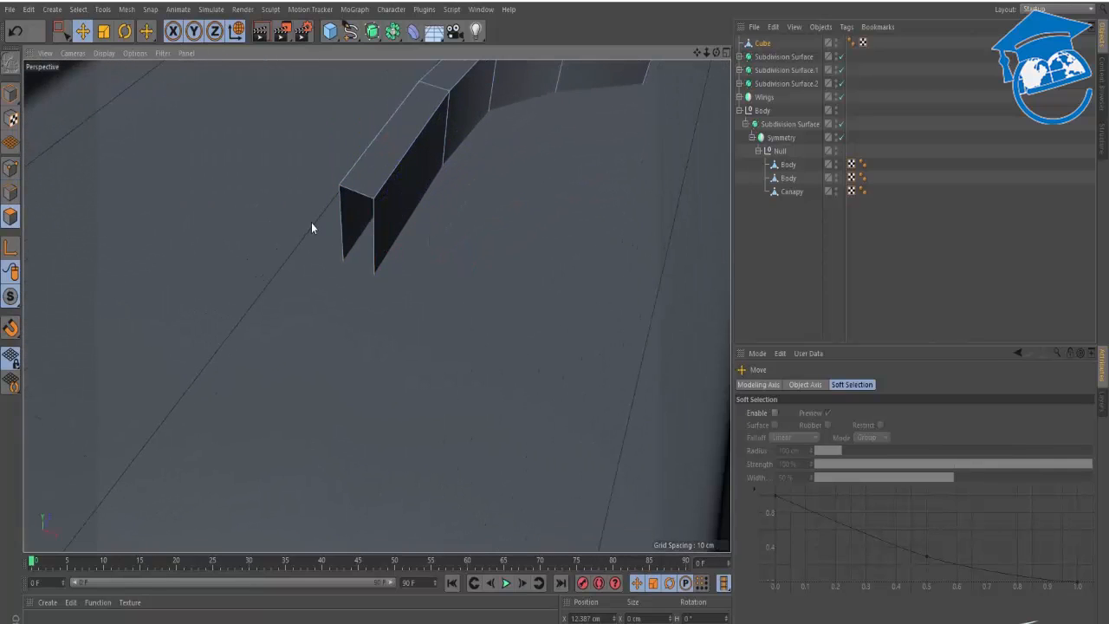
pyautogui.click(13, 193)
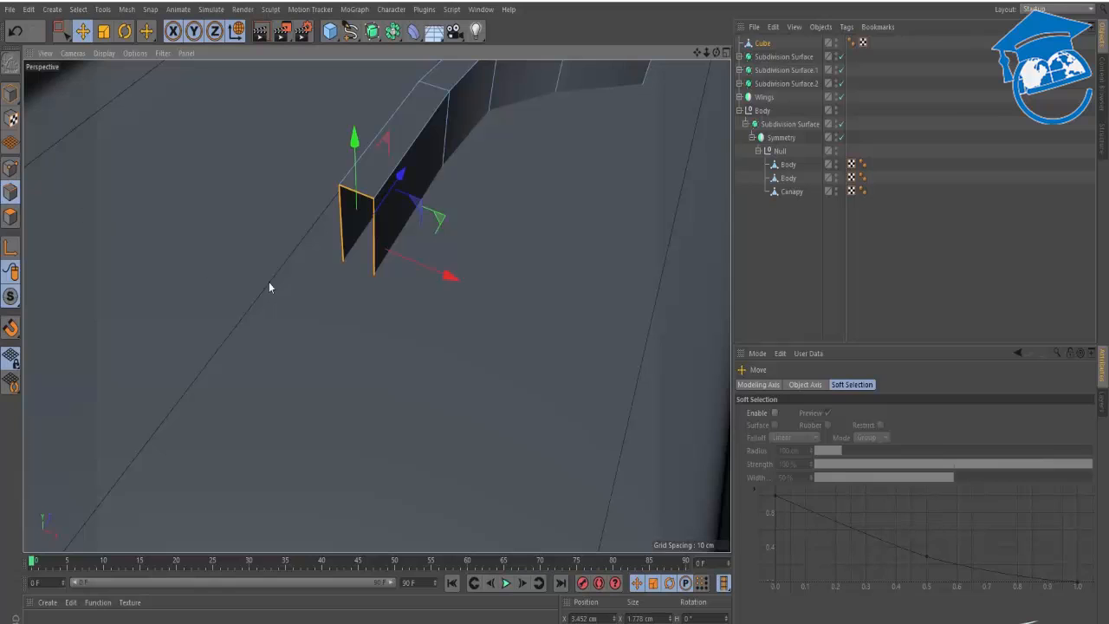
# Close the open rear end of the raised strip by bridging its two side edges.
pyautogui.press('b')
pyautogui.moveTo(343, 228); pyautogui.dragTo(372, 252)
pyautogui.keyDown('alt'); pyautogui.moveTo(373, 252); pyautogui.dragTo(372, 277); pyautogui.keyUp('alt')
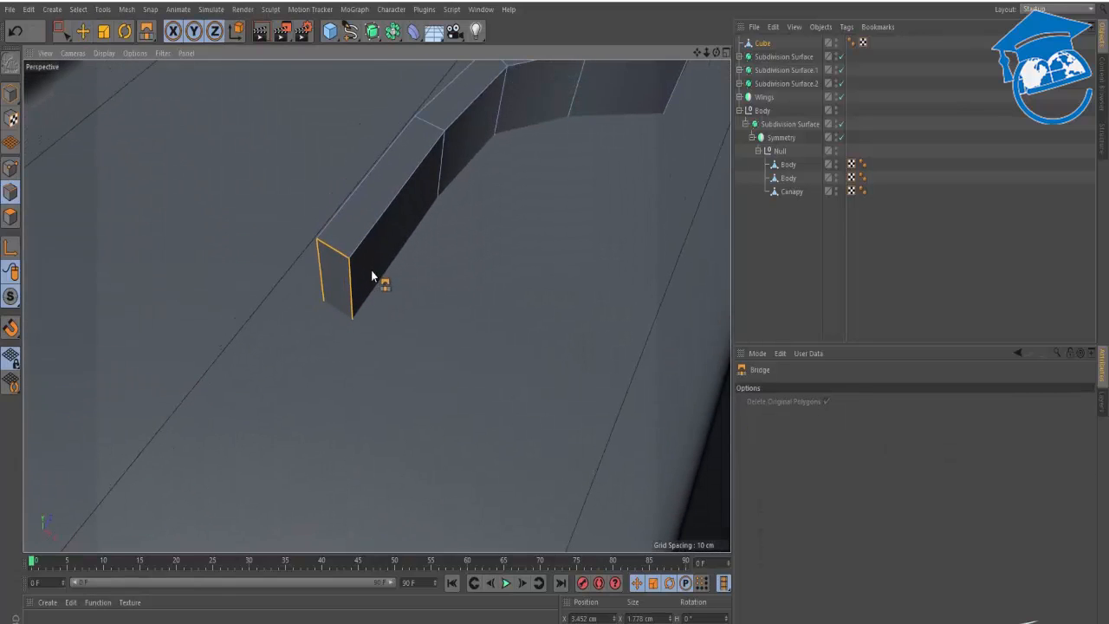
# Add a loop cut across the raised strip just in front of its rear end.
pyautogui.press('k')
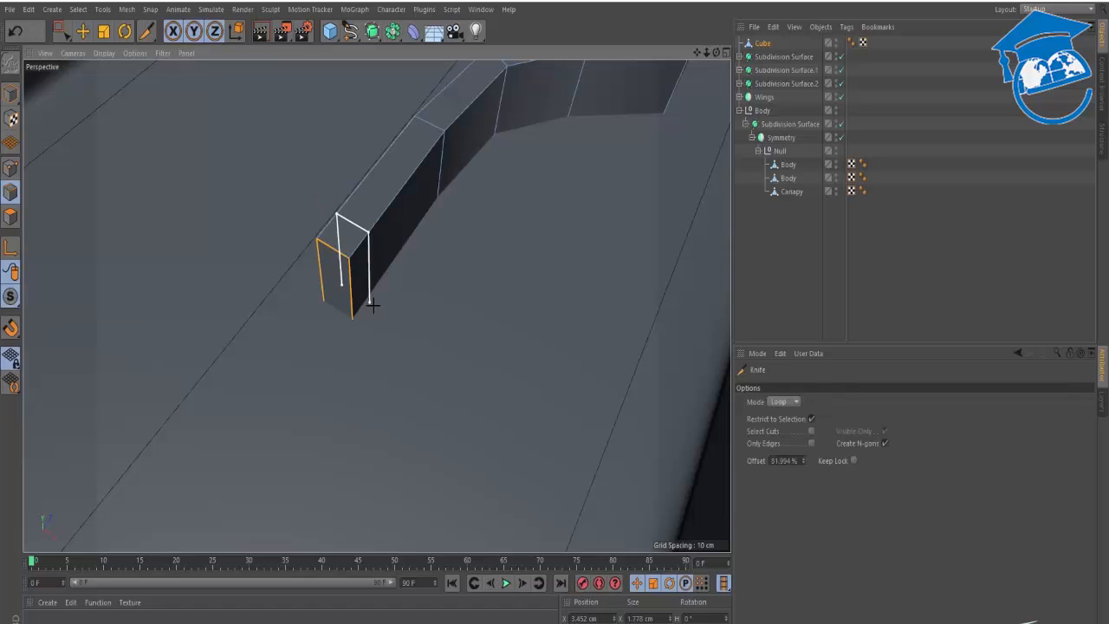
pyautogui.press('e')
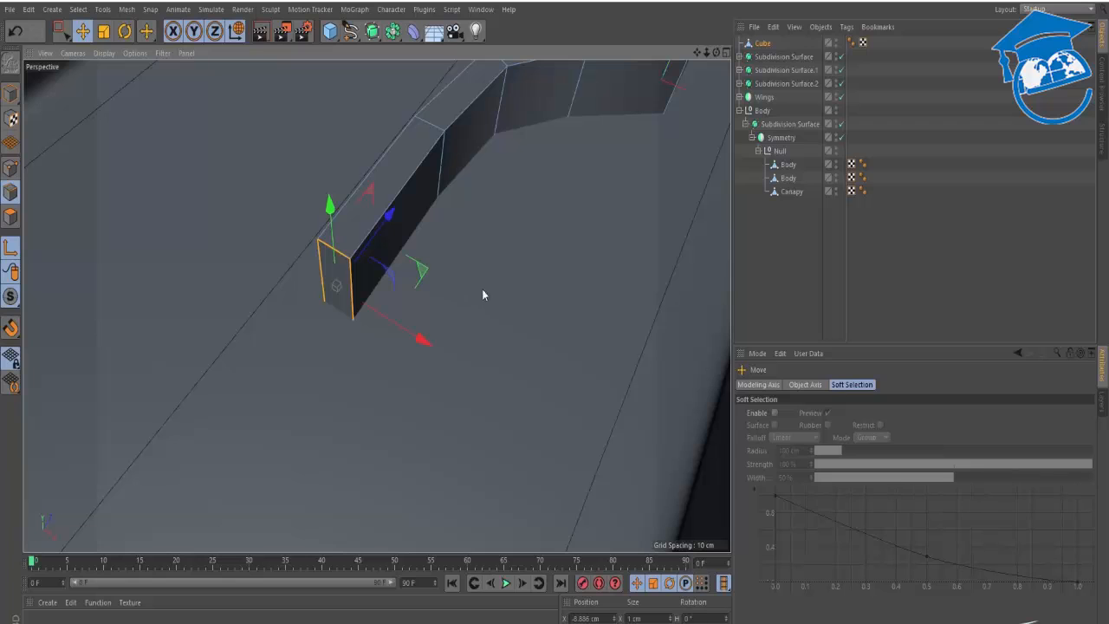
pyautogui.click(764, 235)
pyautogui.click(764, 97)
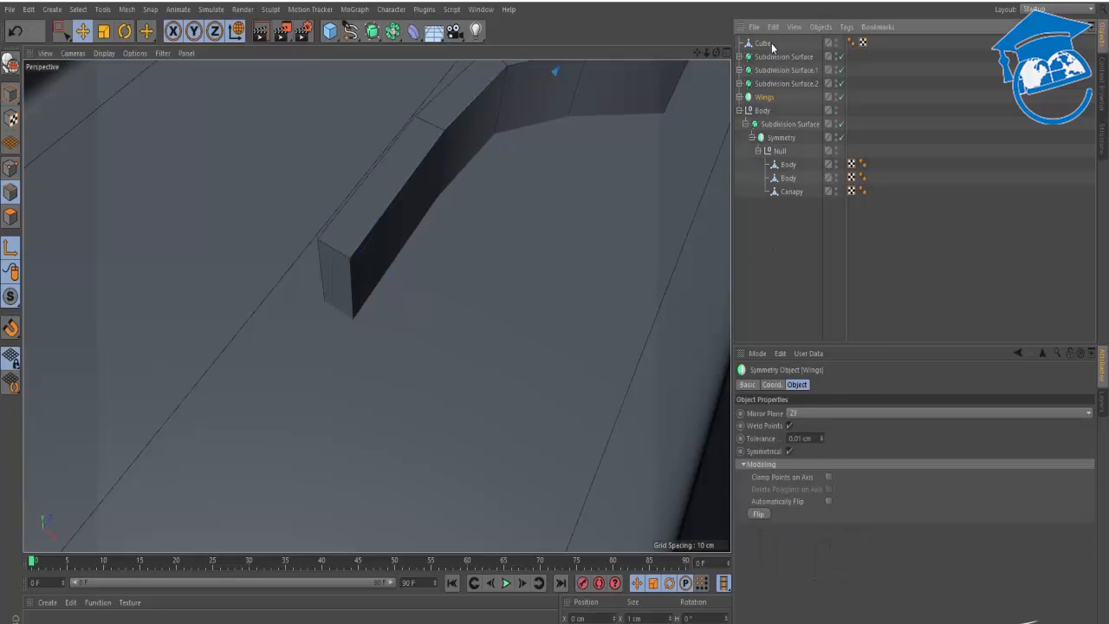
pyautogui.click(763, 42)
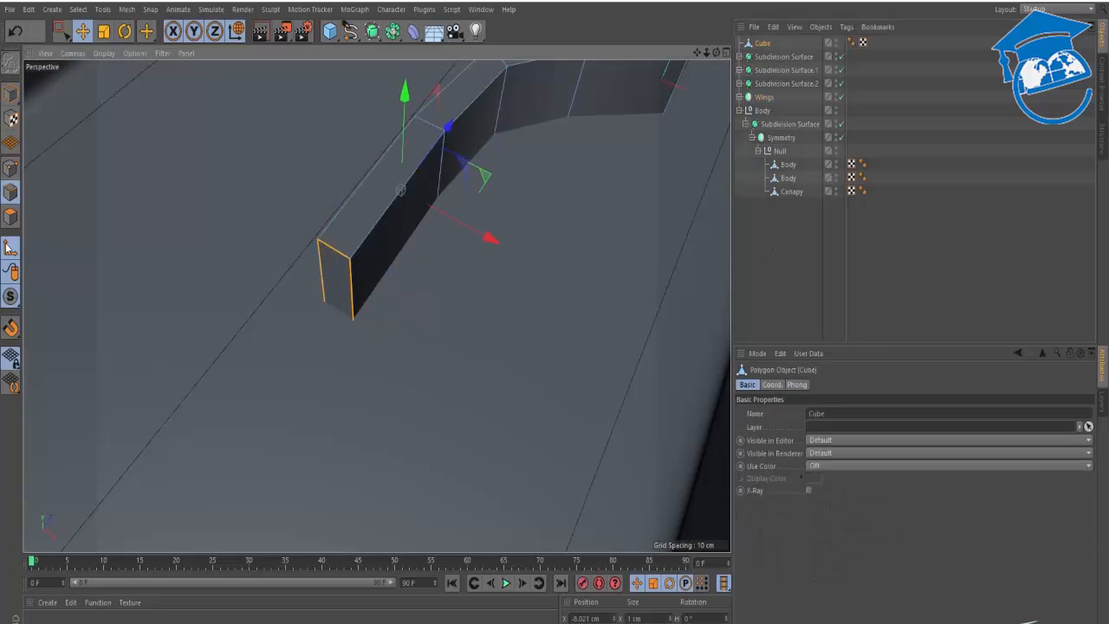
pyautogui.press('k')
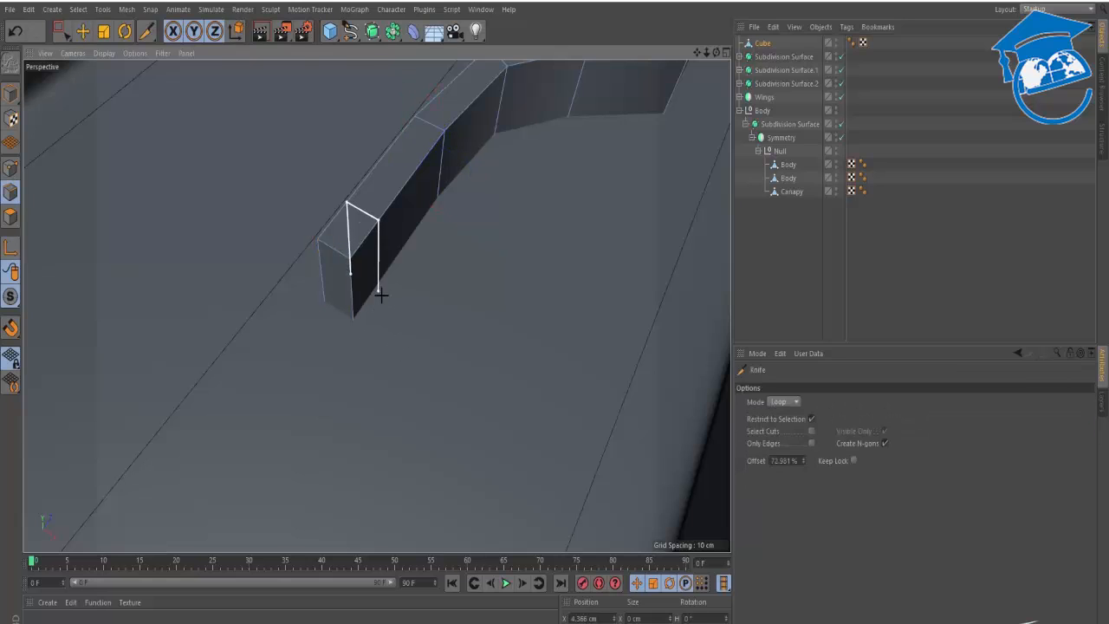
pyautogui.click(371, 299)
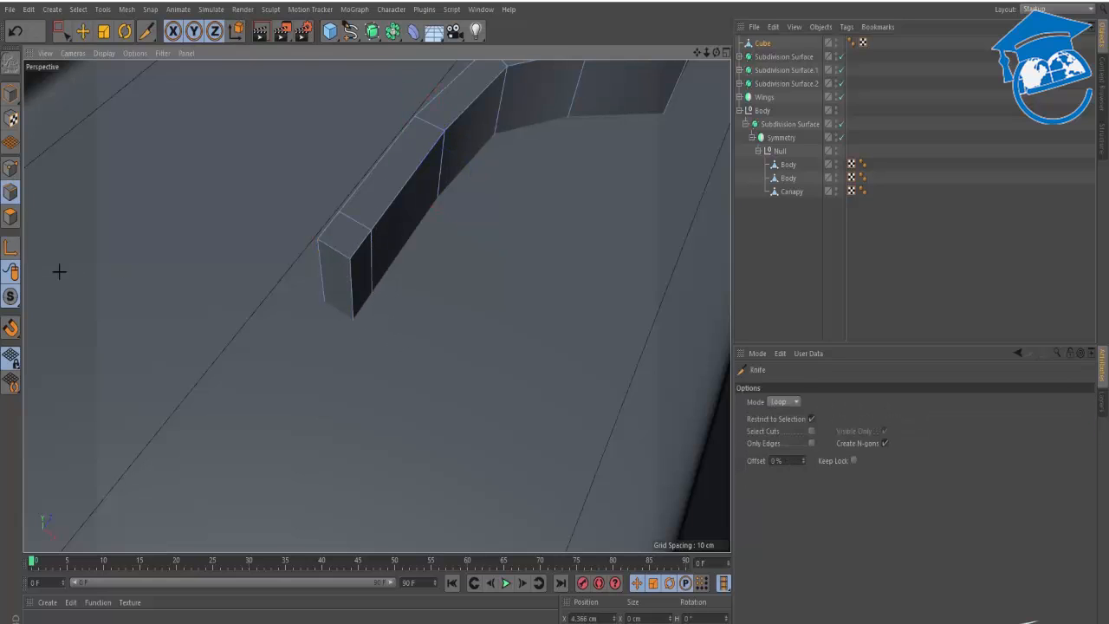
# Extrude the outer side face of the strip's short end section away from the fuselage's centre line, checking the top-view reference.
pyautogui.click(11, 217)
pyautogui.press('e')
pyautogui.click(360, 275)
pyautogui.moveTo(436, 326); pyautogui.dragTo(503, 367)
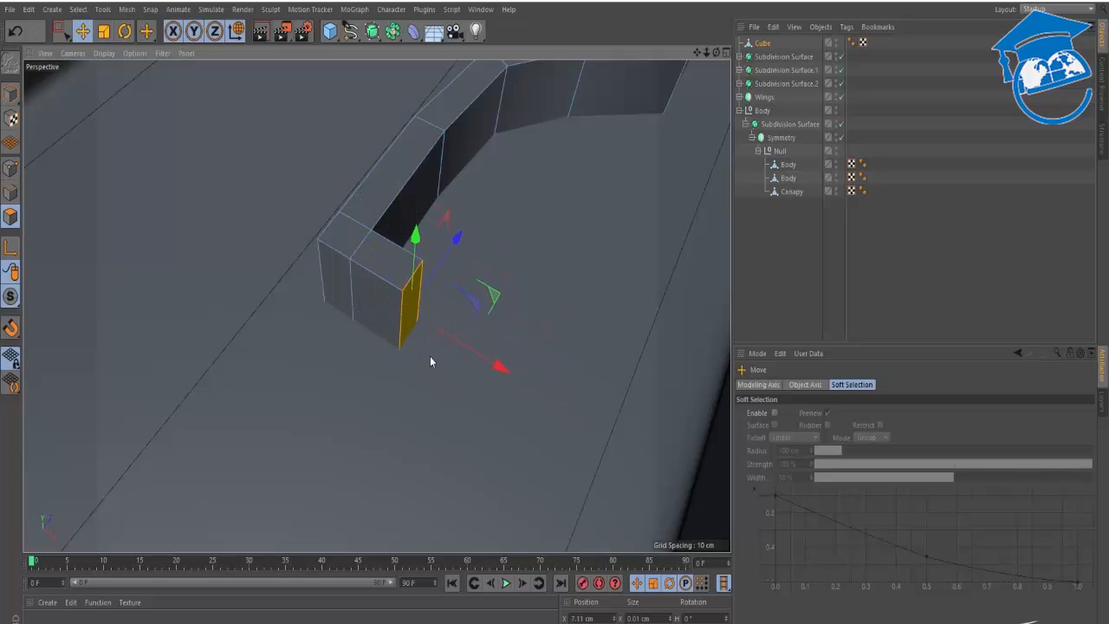
pyautogui.keyDown('alt'); pyautogui.moveTo(342, 314); pyautogui.dragTo(324, 497); pyautogui.keyUp('alt')
pyautogui.hotkey('alt', 'Tab')
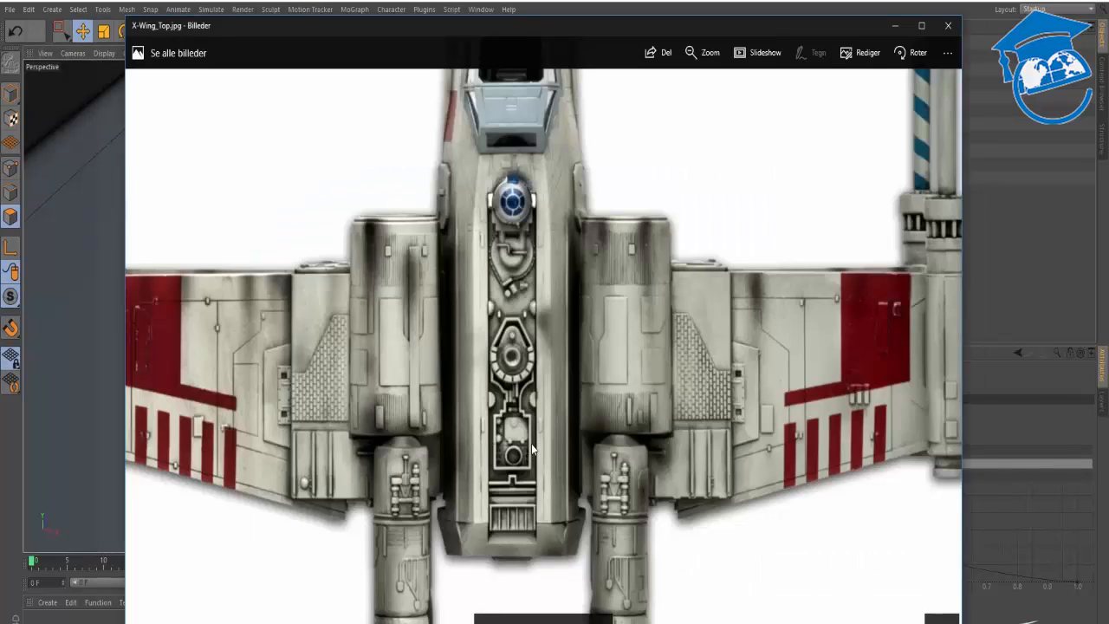
pyautogui.hotkey('alt', 'Tab')
# Loop-cut the new sideways block and extrude the outer half of its rear face toward the fuselage's rear.
pyautogui.click(501, 351)
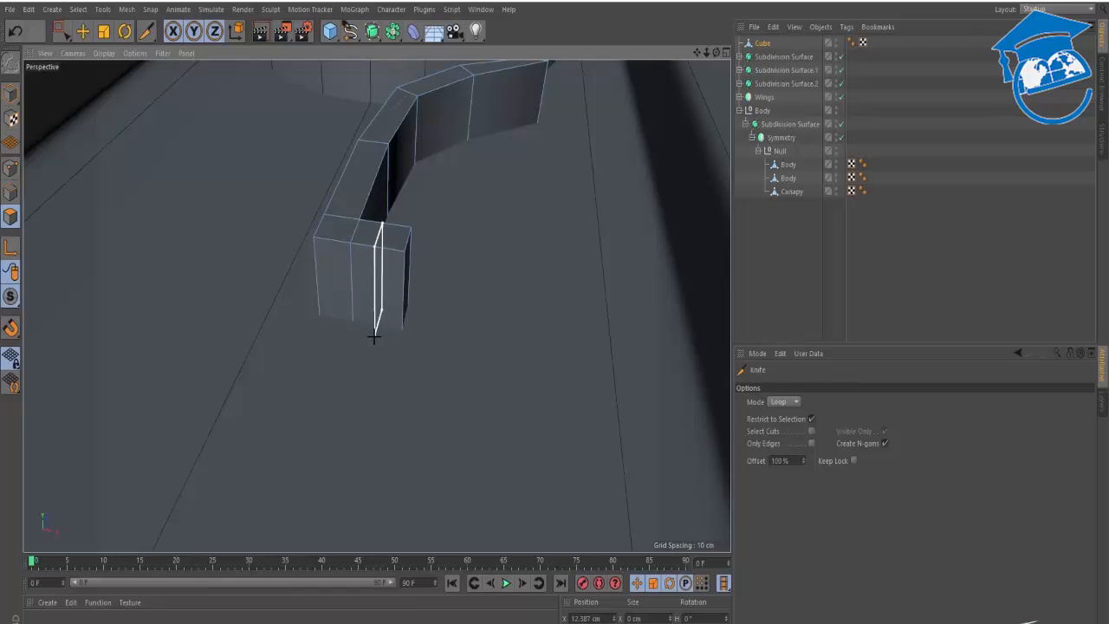
pyautogui.click(401, 314)
pyautogui.keyDown('ctrl'); pyautogui.moveTo(406, 228); pyautogui.dragTo(457, 260); pyautogui.keyUp('ctrl')
pyautogui.click(348, 335)
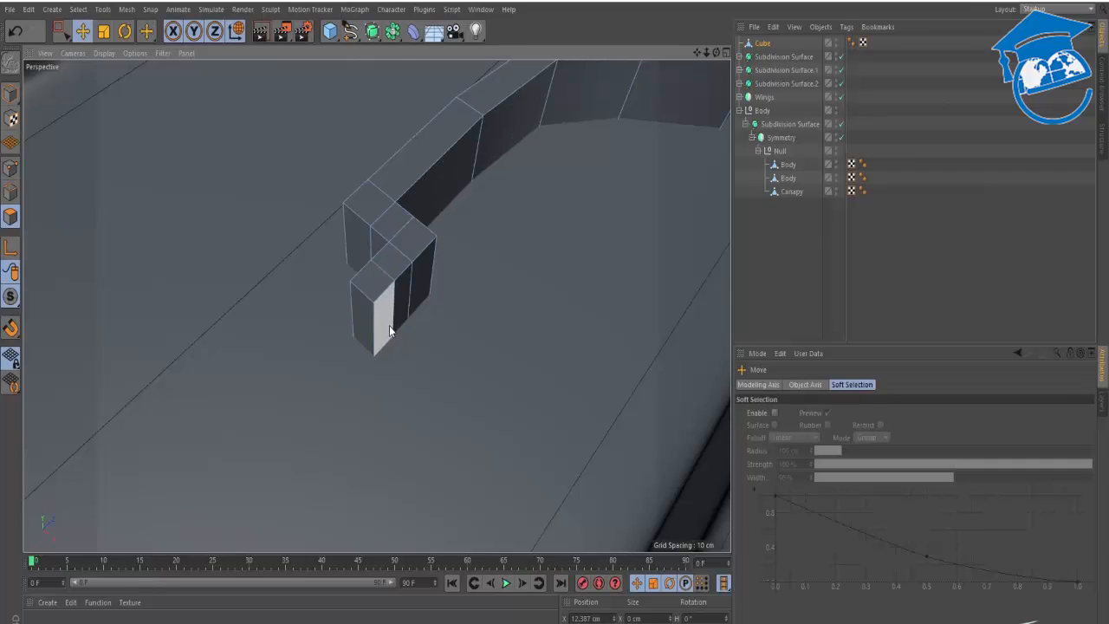
# Extrude the side face at the end of the rearward block outward into a longer arm, comparing it with the top-view reference.
pyautogui.press('k')
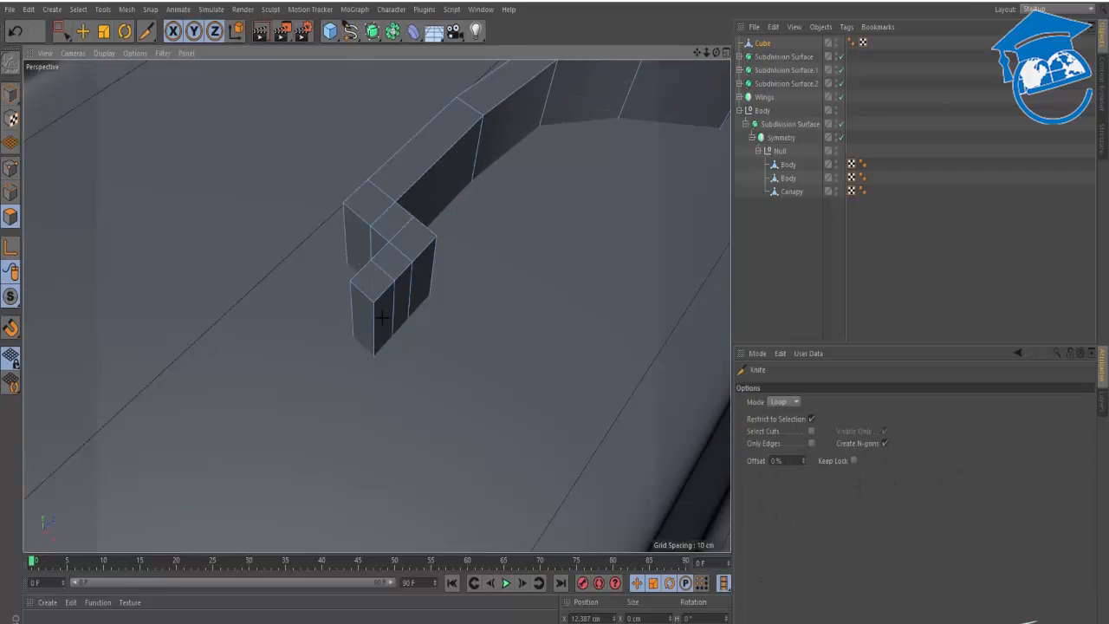
pyautogui.press('e')
pyautogui.click(383, 322)
pyautogui.keyDown('ctrl'); pyautogui.moveTo(453, 397); pyautogui.dragTo(568, 473); pyautogui.keyUp('ctrl')
pyautogui.hotkey('alt', 'Tab')
pyautogui.hotkey('alt', 'Tab')
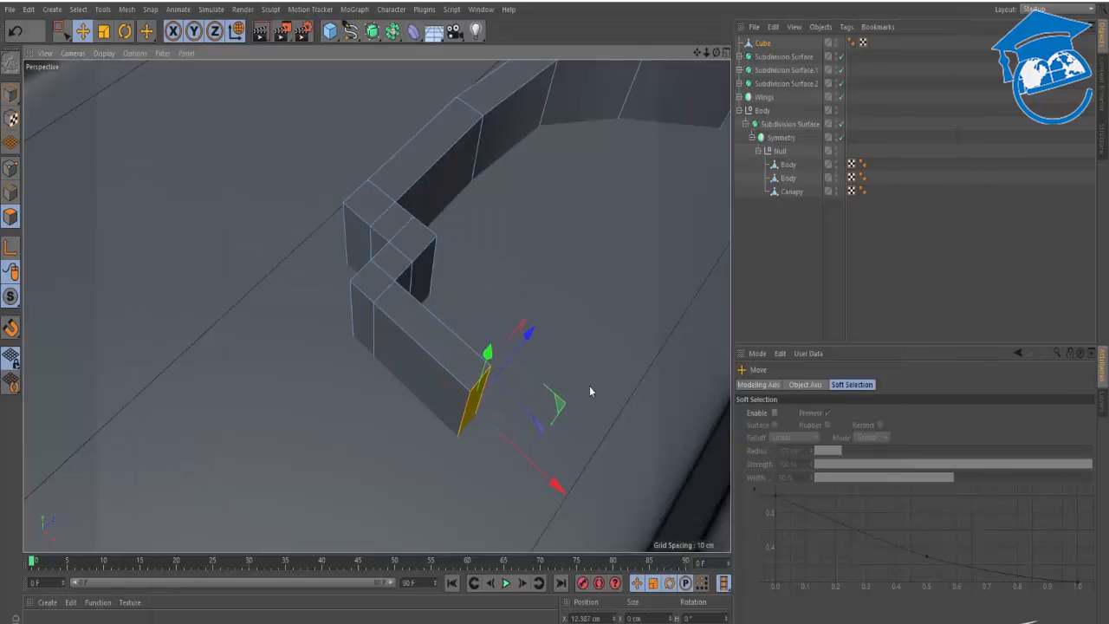
# Add a loop cut near the outer end of the sideways arm.
pyautogui.click(589, 381)
pyautogui.press('k')
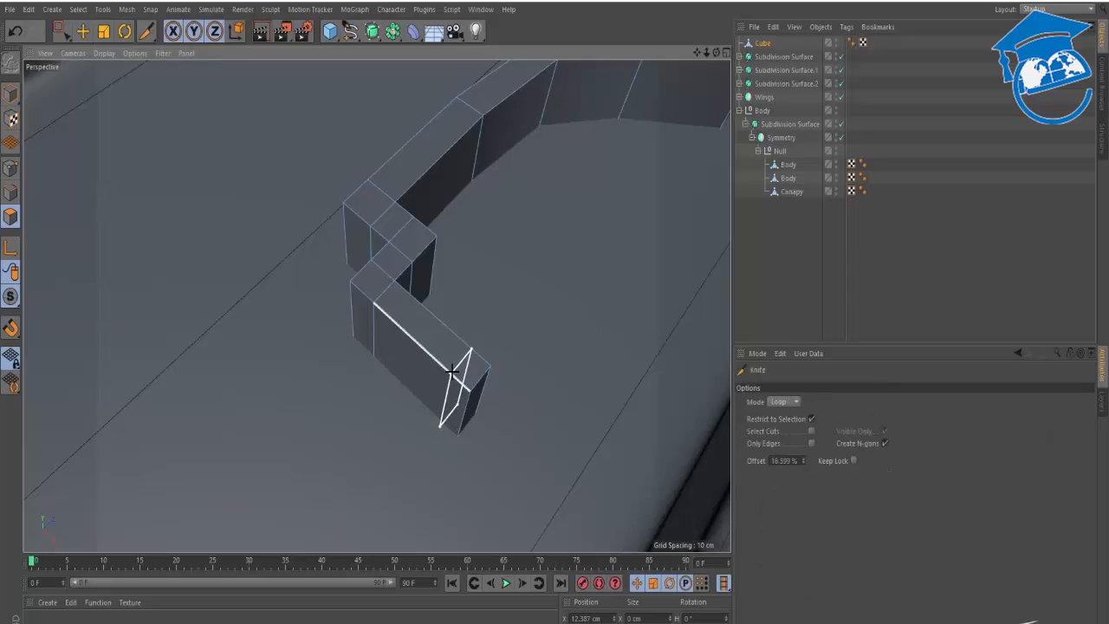
pyautogui.click(460, 394)
pyautogui.press('e')
pyautogui.moveTo(420, 407)
pyautogui.keyDown('alt'); pyautogui.mouseDown()
pyautogui.moveTo(402, 400)
pyautogui.moveTo(423, 404)
pyautogui.mouseUp(); pyautogui.keyUp('alt')
pyautogui.hotkey('ctrl', 'z')
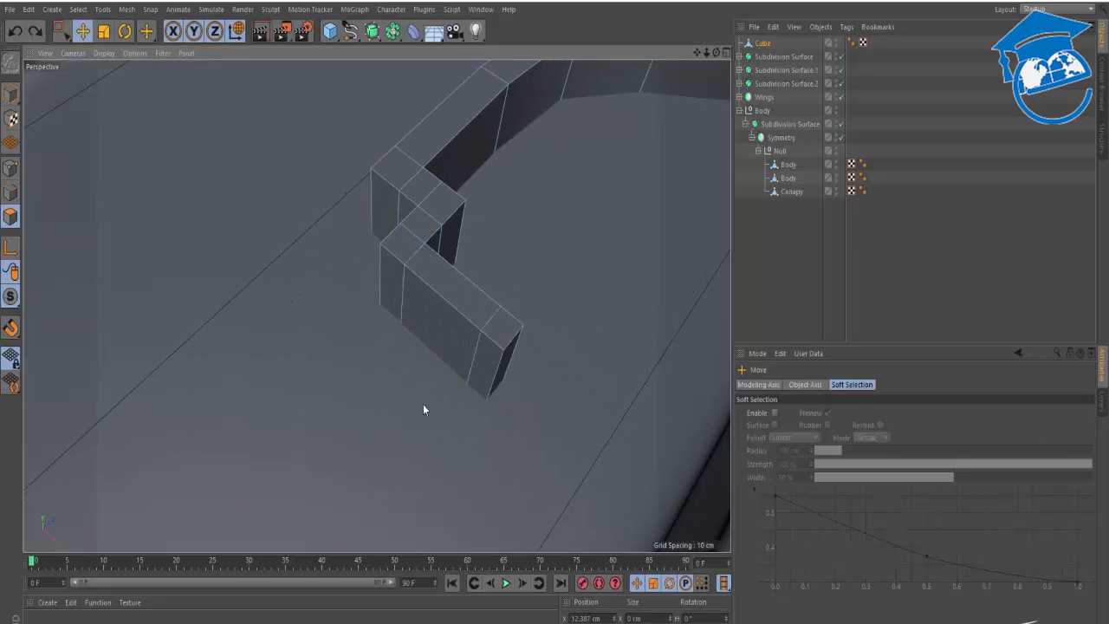
# Extrude the rear face at the arm's outer end into a long straight bar toward the fuselage's rear.
pyautogui.click(485, 353)
pyautogui.keyDown('alt'); pyautogui.moveTo(468, 373); pyautogui.dragTo(405, 408, button='right'); pyautogui.keyUp('alt')
pyautogui.keyDown('alt'); pyautogui.moveTo(406, 409); pyautogui.dragTo(443, 352, button='middle'); pyautogui.keyUp('alt')
pyautogui.keyDown('ctrl'); pyautogui.moveTo(561, 253); pyautogui.dragTo(430, 440); pyautogui.keyUp('ctrl')
pyautogui.keyDown('alt'); pyautogui.moveTo(430, 440); pyautogui.dragTo(535, 291, button='middle'); pyautogui.keyUp('alt')
pyautogui.keyDown('alt'); pyautogui.moveTo(536, 291); pyautogui.dragTo(396, 296); pyautogui.keyUp('alt')
pyautogui.click(396, 296)
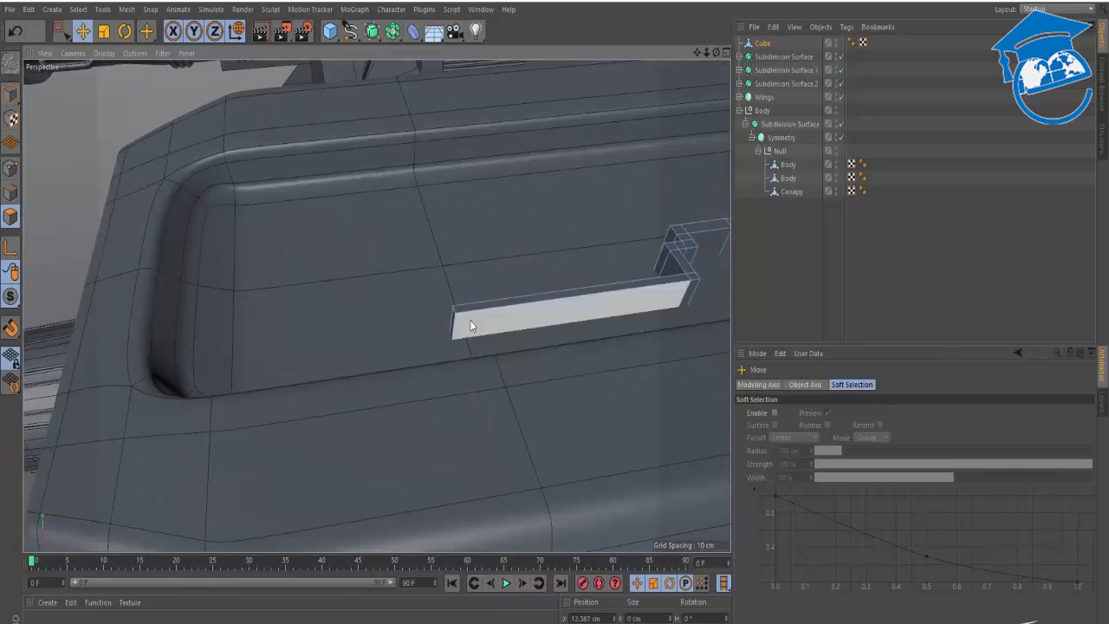
# Add a loop cut close to the rear end of the long straight bar.
pyautogui.keyDown('alt'); pyautogui.moveTo(469, 321); pyautogui.dragTo(536, 305, button='right'); pyautogui.keyUp('alt')
pyautogui.press('k')
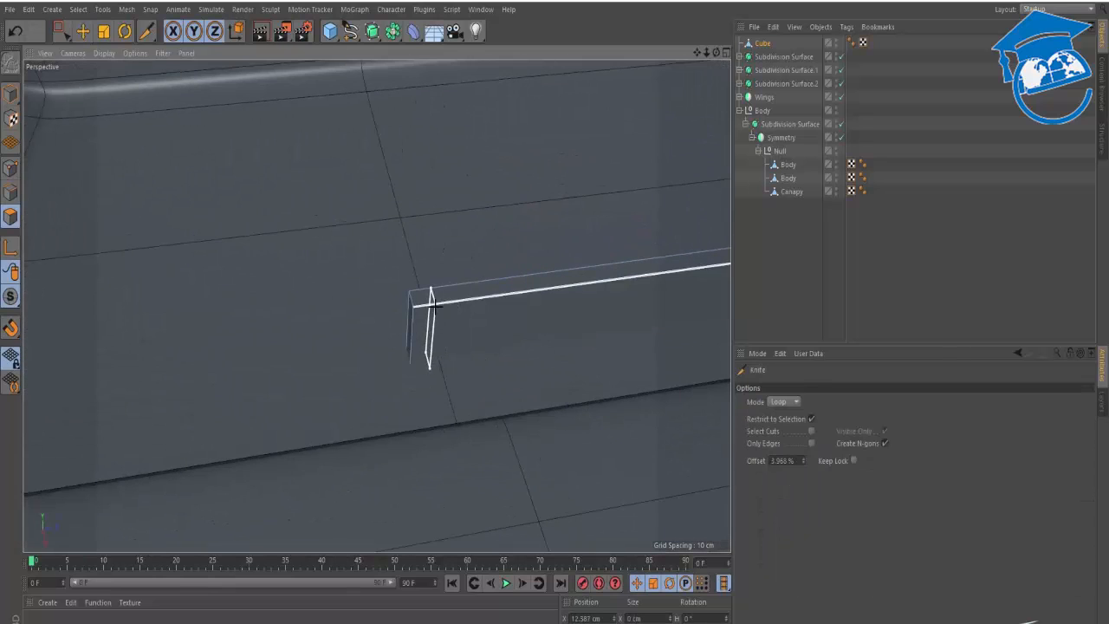
pyautogui.click(435, 303)
# Extrude the bar's inner end face to the centre line at X position 0 and delete that end face.
pyautogui.keyDown('alt'); pyautogui.moveTo(443, 310); pyautogui.dragTo(637, 368); pyautogui.keyUp('alt')
pyautogui.press('e')
pyautogui.click(434, 350)
pyautogui.keyDown('alt'); pyautogui.moveTo(433, 351); pyautogui.dragTo(482, 305); pyautogui.keyUp('alt')
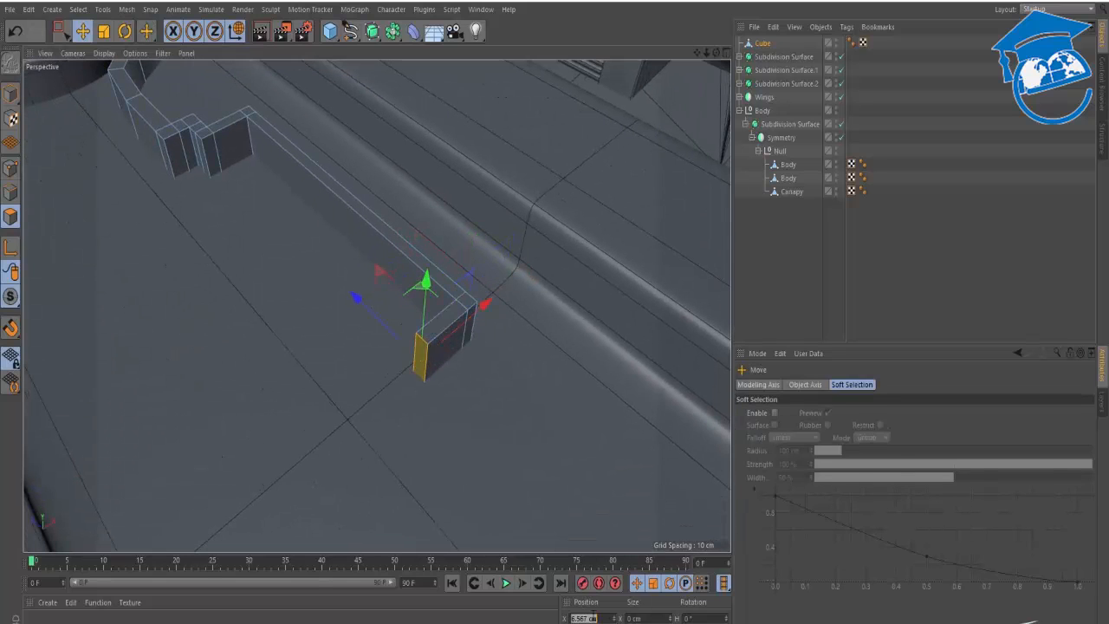
pyautogui.write('0')
pyautogui.press('Return')
pyautogui.press('Delete')
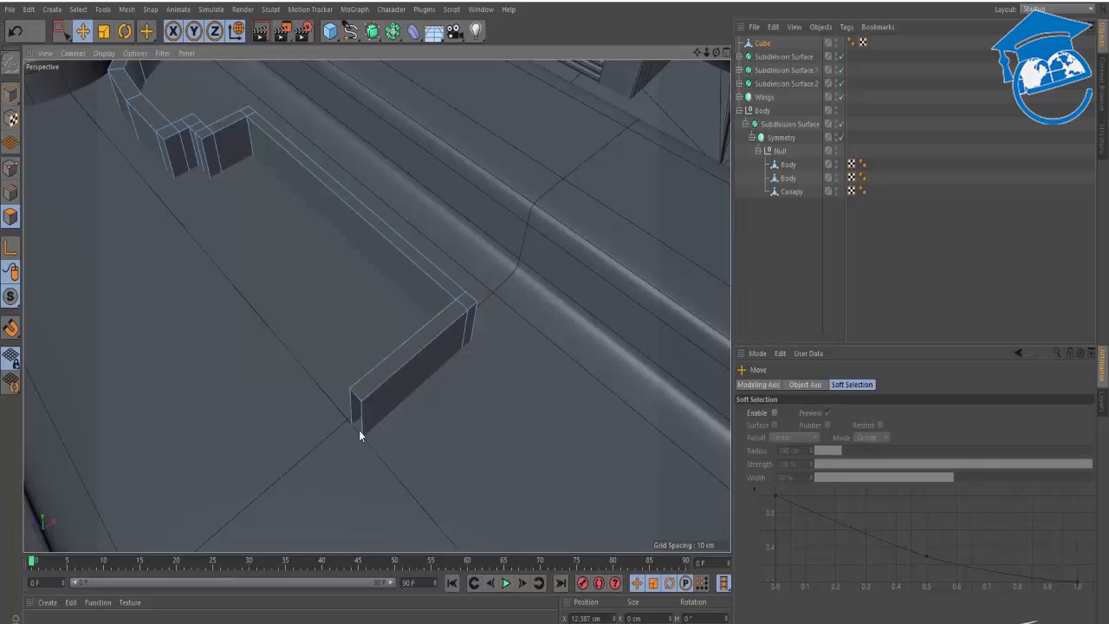
# Select the underside polygons along the strip's rear cross-piece, long bar and stepped blocks, and delete them.
pyautogui.keyDown('alt'); pyautogui.moveTo(357, 428); pyautogui.dragTo(343, 453); pyautogui.keyUp('alt')
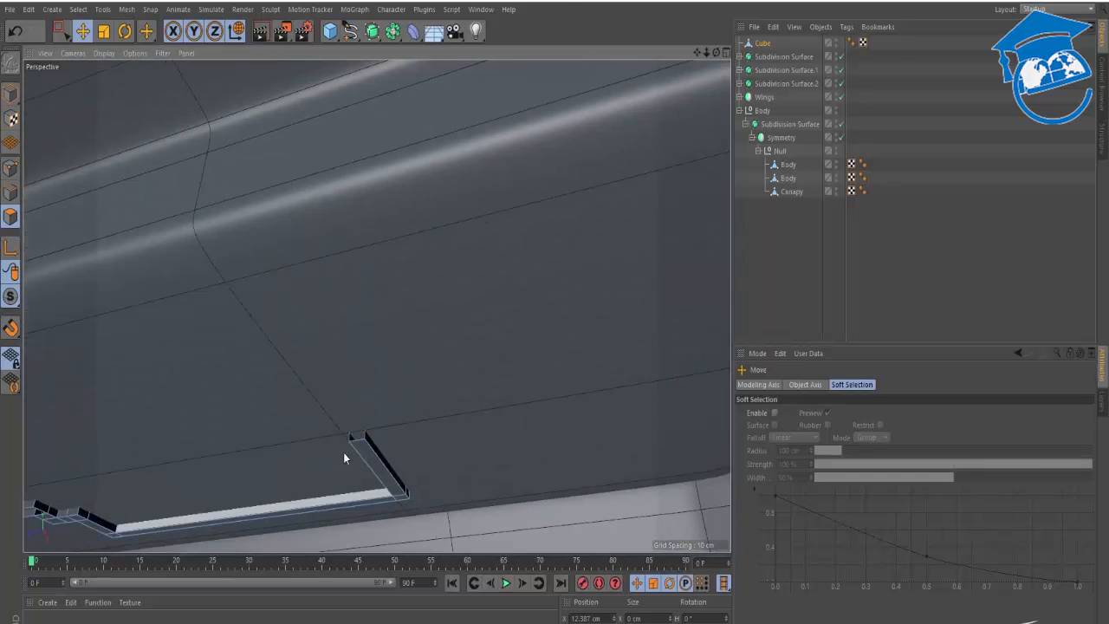
pyautogui.click(363, 445)
pyautogui.scroll(5, 401, 501)
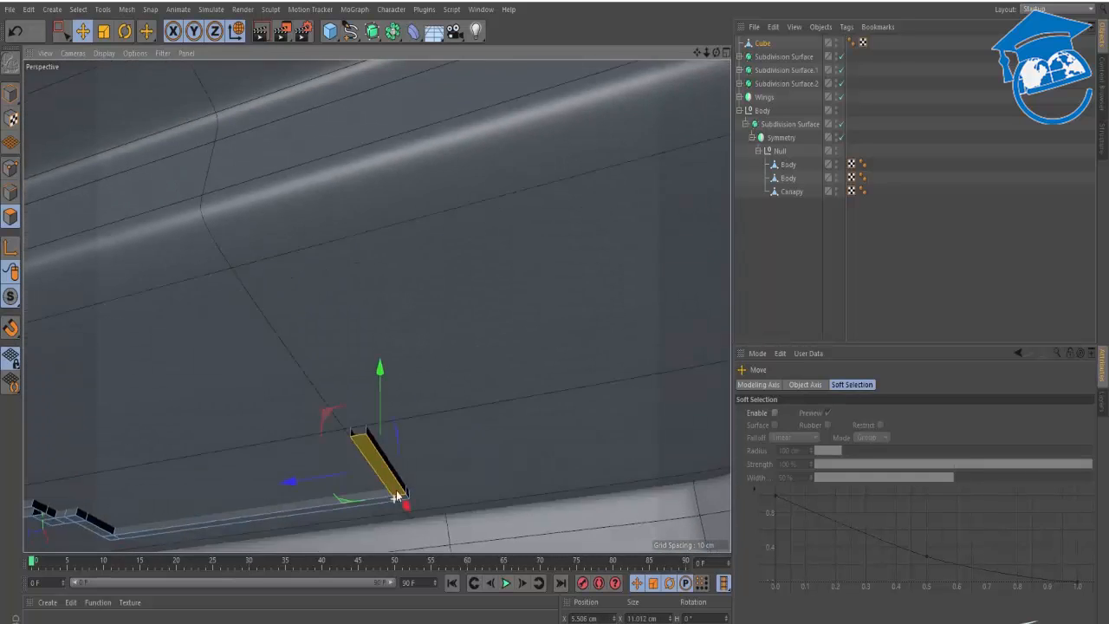
pyautogui.keyDown('alt'); pyautogui.moveTo(401, 494); pyautogui.dragTo(588, 347, button='middle'); pyautogui.keyUp('alt')
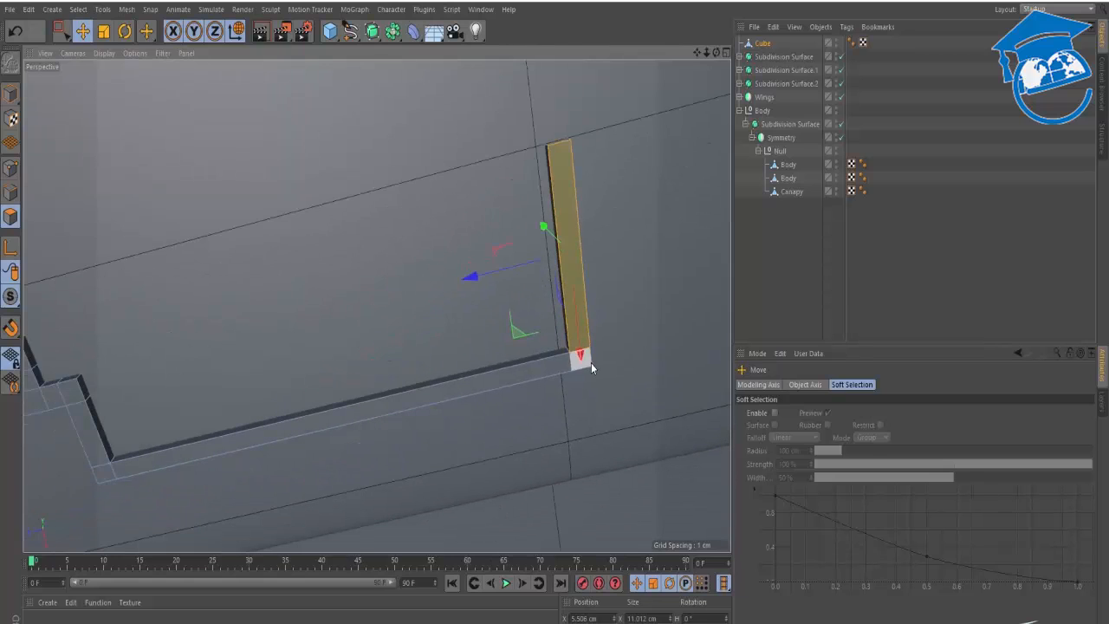
pyautogui.keyDown('shift'); pyautogui.click(551, 370); pyautogui.keyUp('shift')
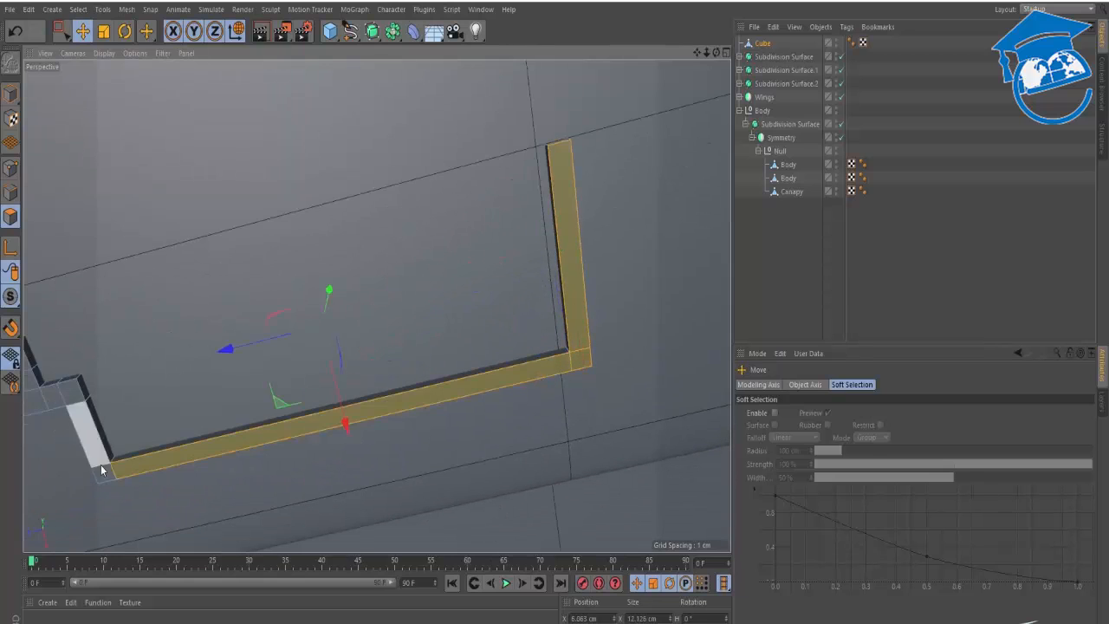
pyautogui.keyDown('shift'); pyautogui.click(73, 399); pyautogui.keyUp('shift')
pyautogui.keyDown('shift'); pyautogui.click(54, 400); pyautogui.keyUp('shift')
pyautogui.keyDown('shift'); pyautogui.click(40, 404); pyautogui.keyUp('shift')
pyautogui.keyDown('alt'); pyautogui.moveTo(77, 397); pyautogui.dragTo(290, 401, button='middle'); pyautogui.keyUp('alt')
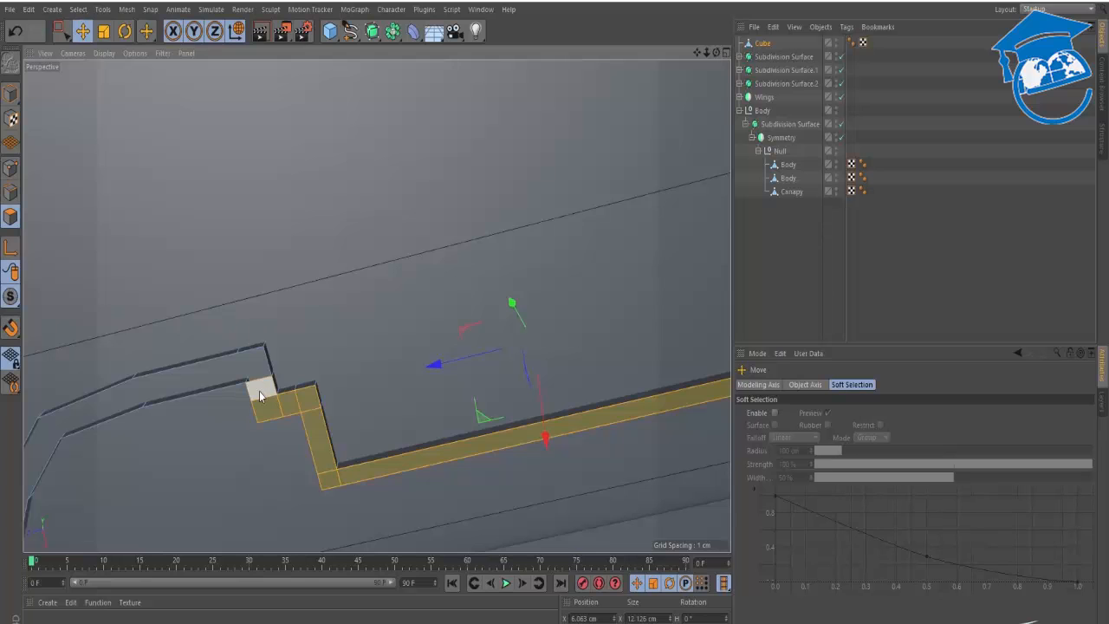
pyautogui.press('Delete')
# Select all edges of the strip and bevel them in Solid mode with an offset of 0.17 cm.
pyautogui.keyDown('alt'); pyautogui.moveTo(325, 373); pyautogui.dragTo(177, 589); pyautogui.keyUp('alt')
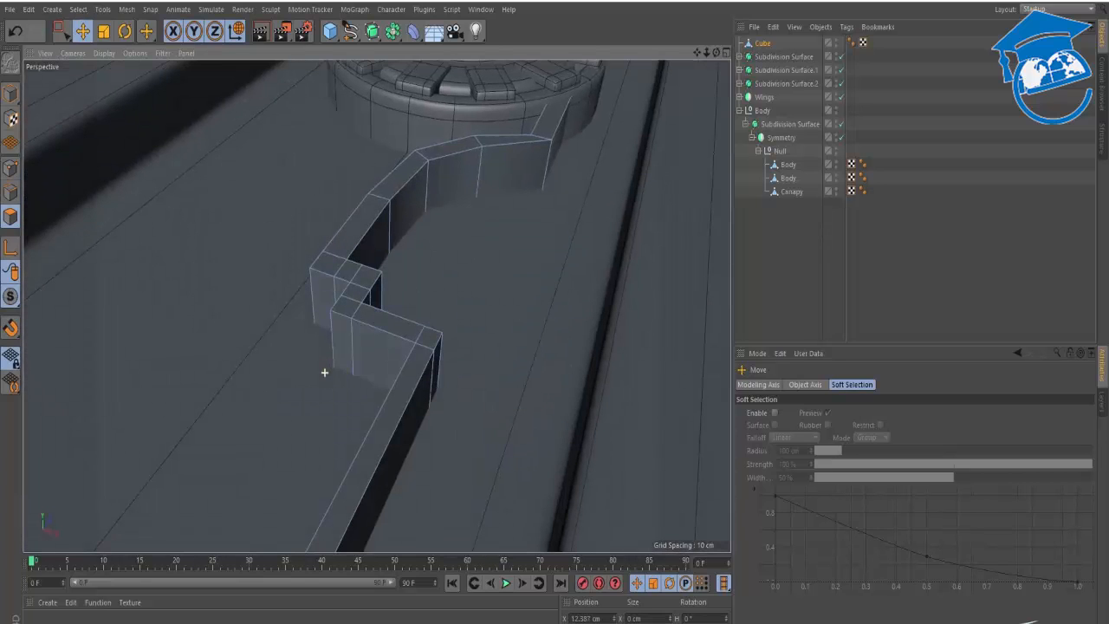
pyautogui.scroll(-3, 433, 296)
pyautogui.keyDown('alt'); pyautogui.moveTo(384, 321); pyautogui.dragTo(483, 223, button='middle'); pyautogui.keyUp('alt')
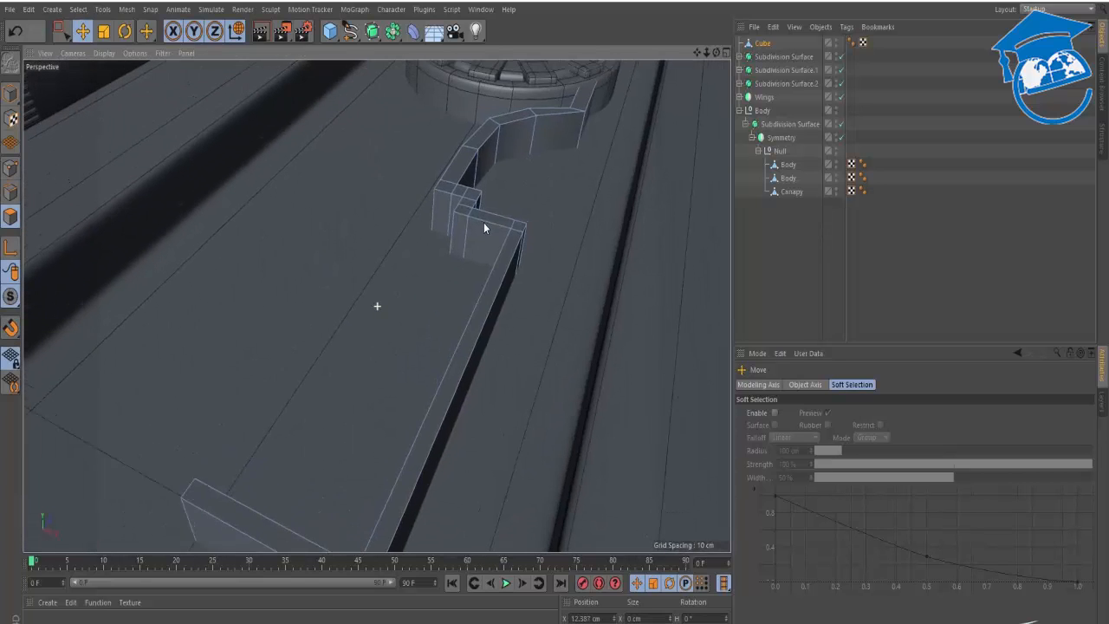
pyautogui.click(10, 193)
pyautogui.hotkey('ctrl', 'a')
pyautogui.keyDown('alt'); pyautogui.moveTo(375, 289); pyautogui.dragTo(386, 282, button='right'); pyautogui.keyUp('alt')
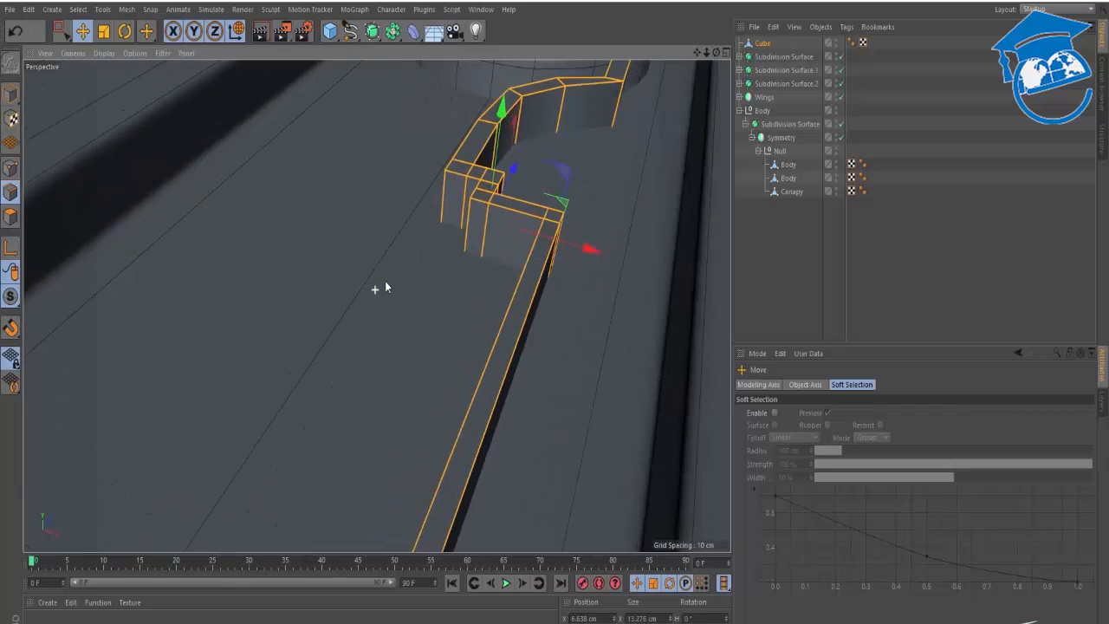
pyautogui.rightClick(386, 286)
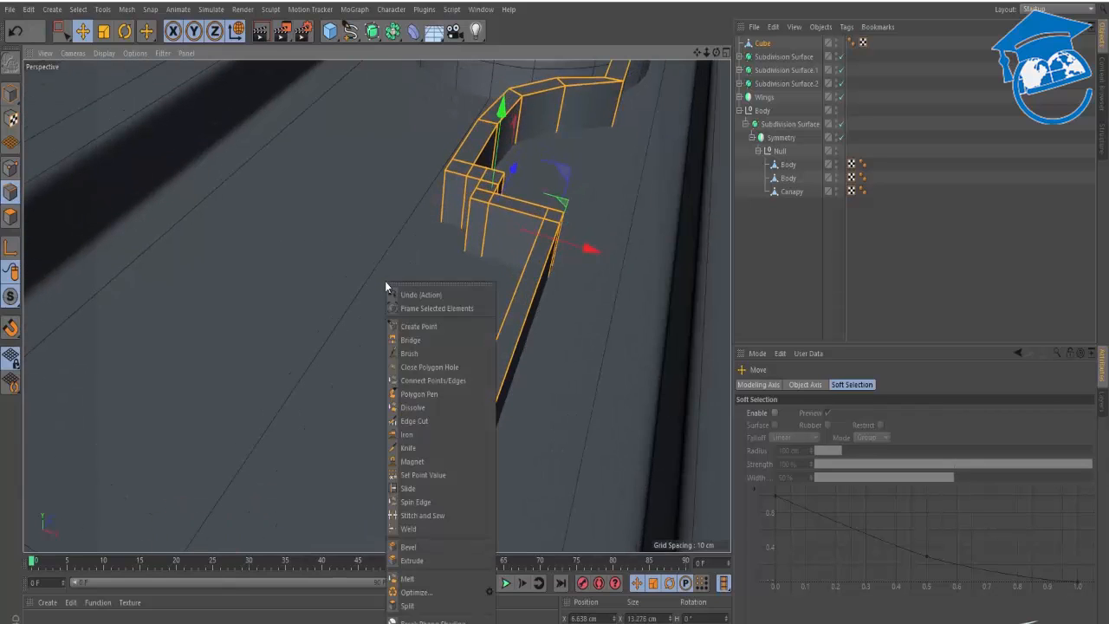
pyautogui.click(422, 547)
pyautogui.moveTo(384, 409); pyautogui.dragTo(376, 401)
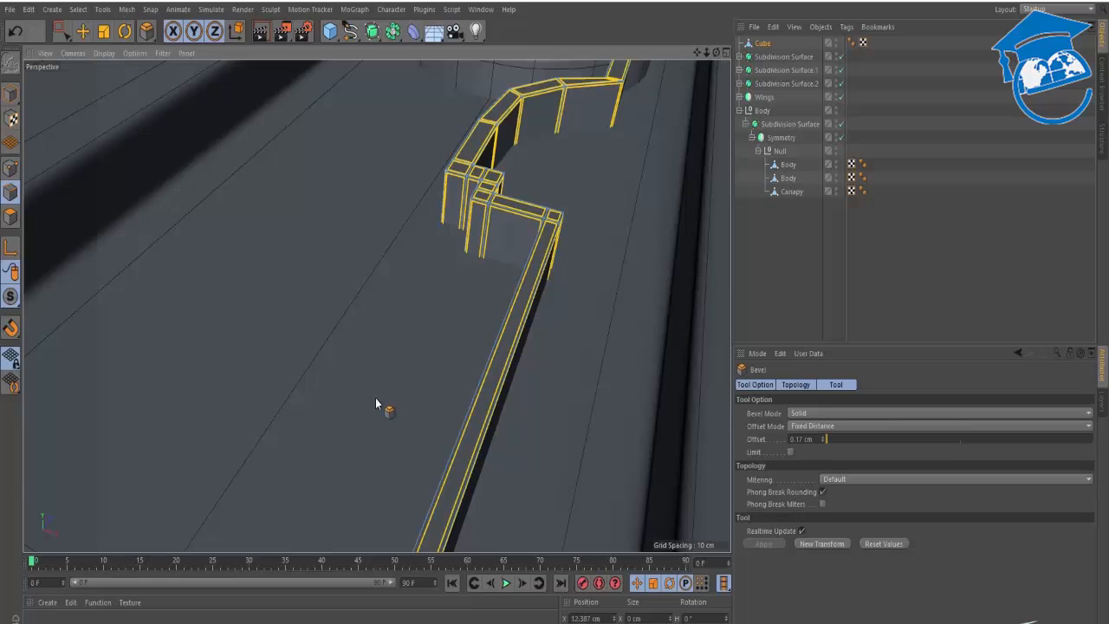
# Place the strip in a Subdivision Surface and set its editor subdivision to 1.
pyautogui.keyDown('alt'); pyautogui.click(373, 33); pyautogui.keyUp('alt')
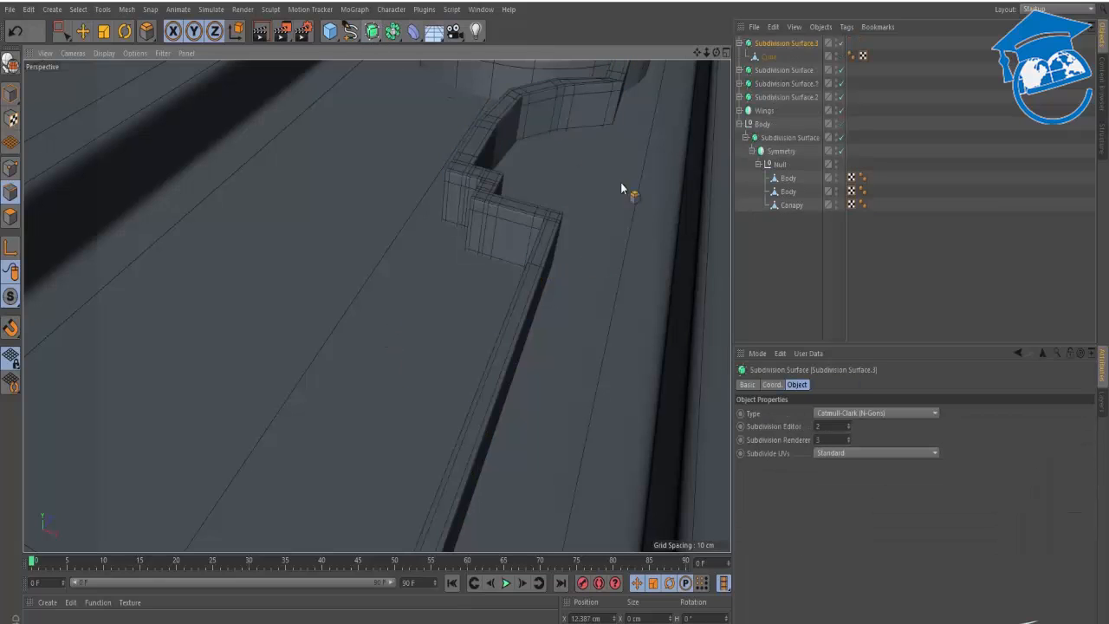
pyautogui.click(848, 428)
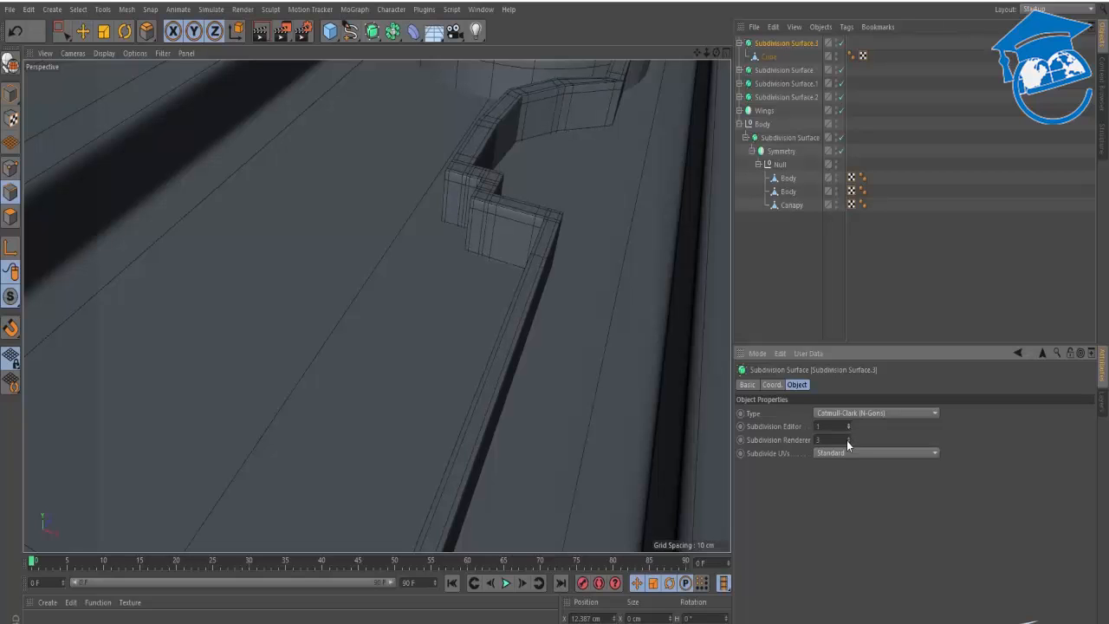
pyautogui.click(790, 318)
pyautogui.keyDown('alt'); pyautogui.moveTo(557, 240); pyautogui.dragTo(601, 204, button='right'); pyautogui.keyUp('alt')
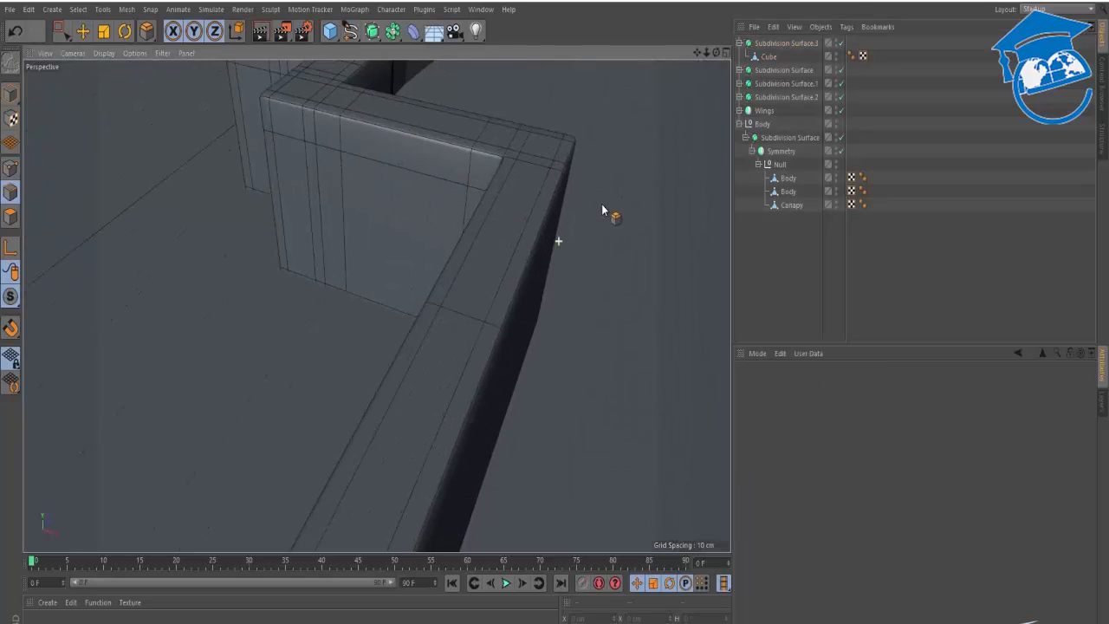
pyautogui.keyDown('alt'); pyautogui.moveTo(522, 179); pyautogui.dragTo(534, 216); pyautogui.keyUp('alt')
pyautogui.keyDown('alt'); pyautogui.moveTo(534, 216); pyautogui.dragTo(440, 242, button='right'); pyautogui.keyUp('alt')
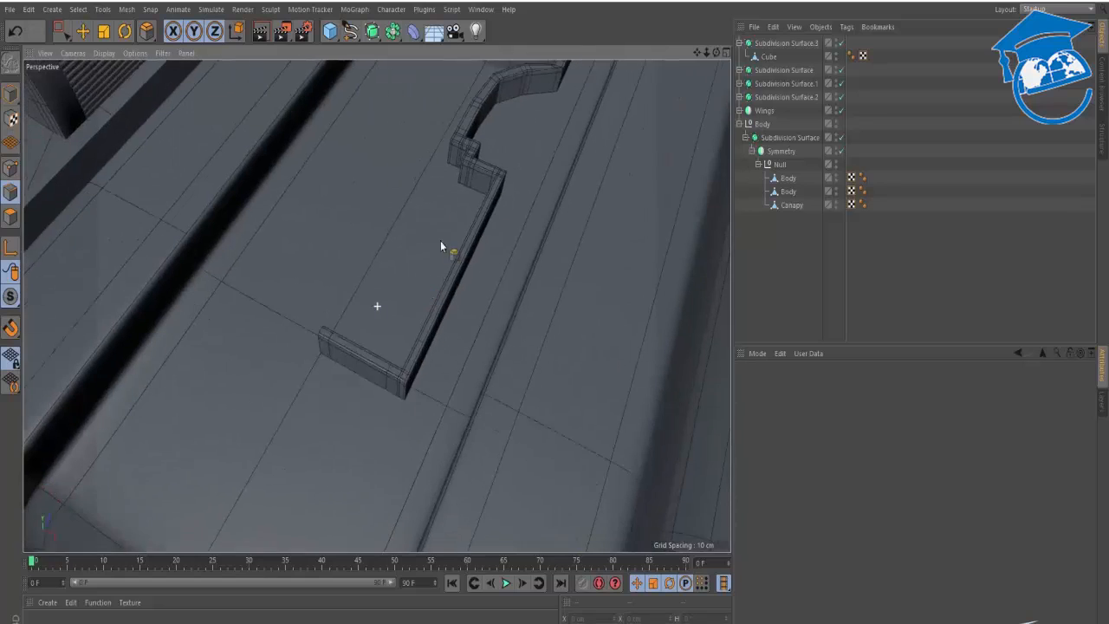
pyautogui.keyDown('alt'); pyautogui.moveTo(440, 242); pyautogui.dragTo(434, 211, button='middle'); pyautogui.keyUp('alt')
# Try to mirror the strip with a Symmetry object, first around the mesh and then around its Subdivision Surface.
pyautogui.click(802, 245)
pyautogui.press('e')
pyautogui.keyDown('alt'); pyautogui.moveTo(556, 182); pyautogui.dragTo(535, 248, button='middle'); pyautogui.keyUp('alt')
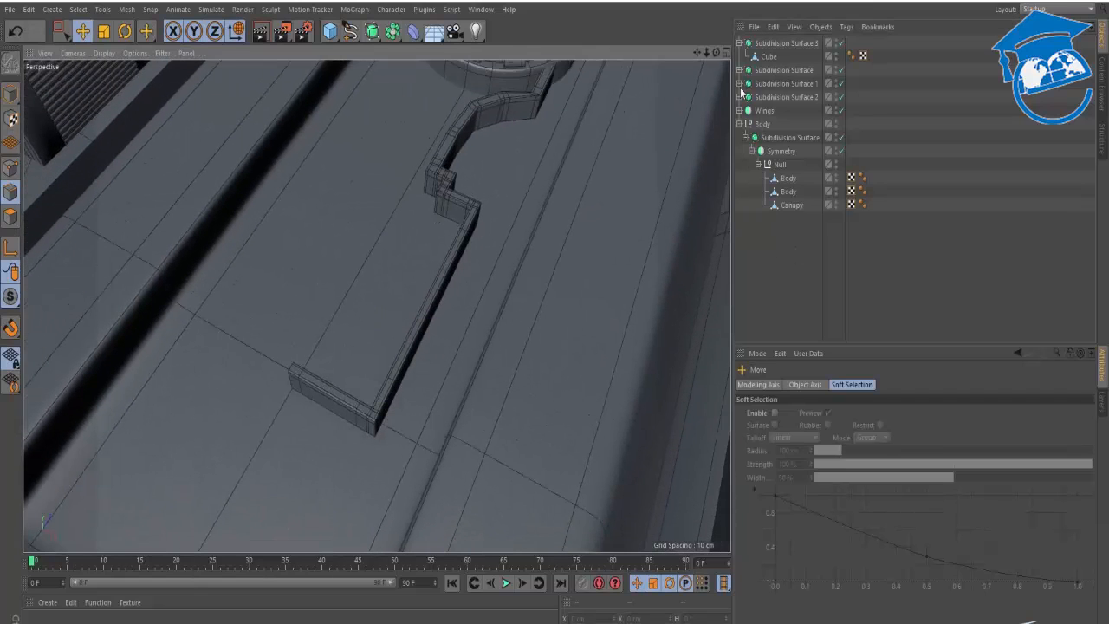
pyautogui.click(766, 56)
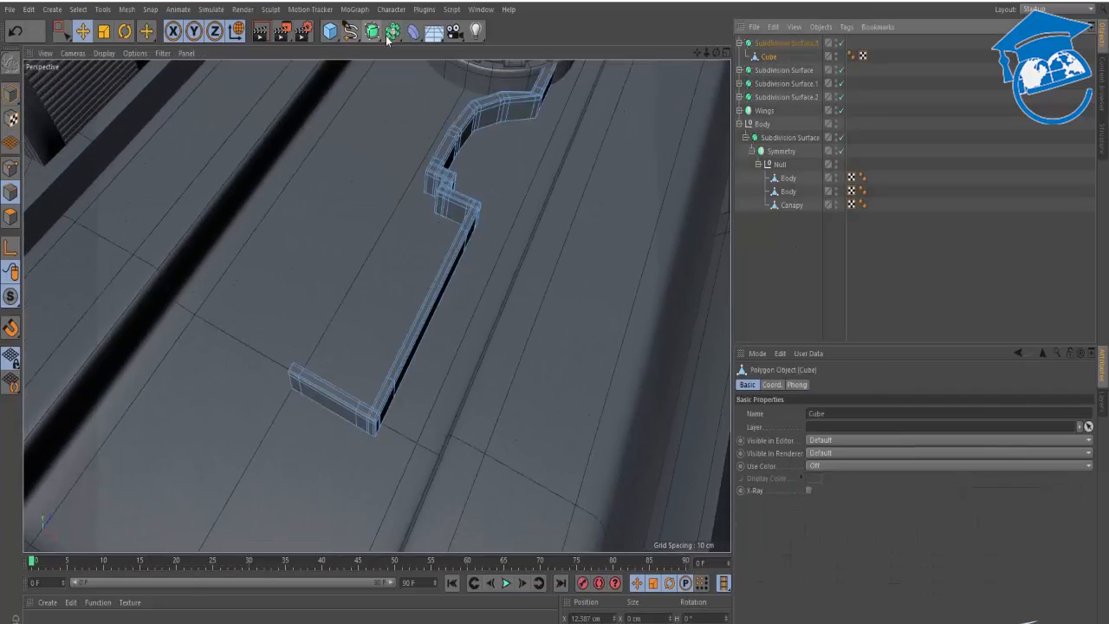
pyautogui.moveTo(393, 34); pyautogui.dragTo(545, 102)
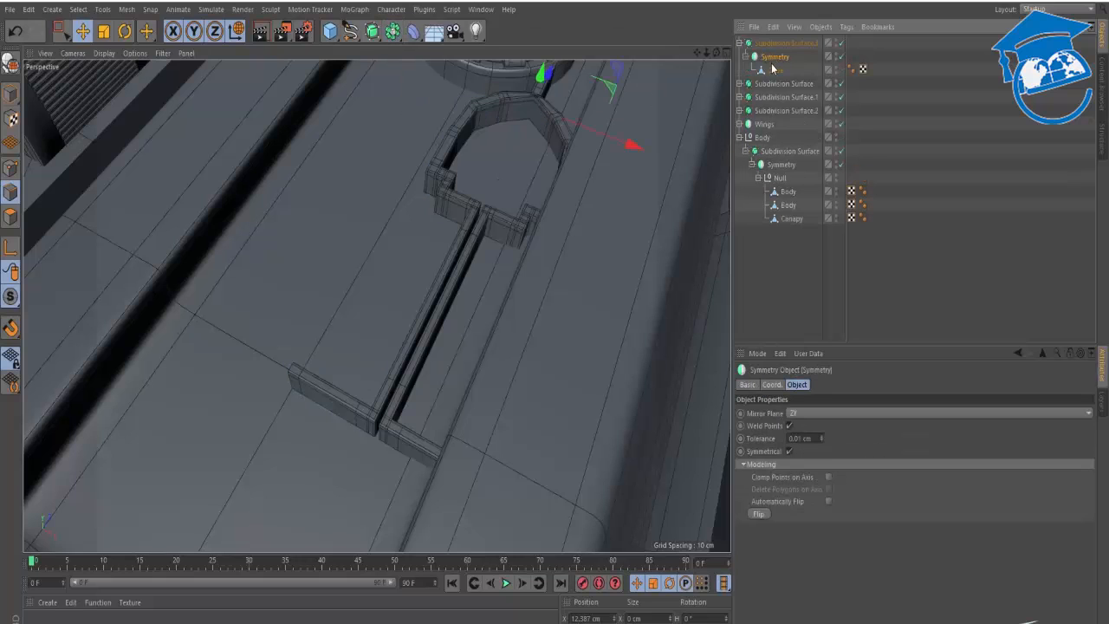
pyautogui.hotkey('ctrl', 'z')
pyautogui.moveTo(392, 32); pyautogui.dragTo(456, 99)
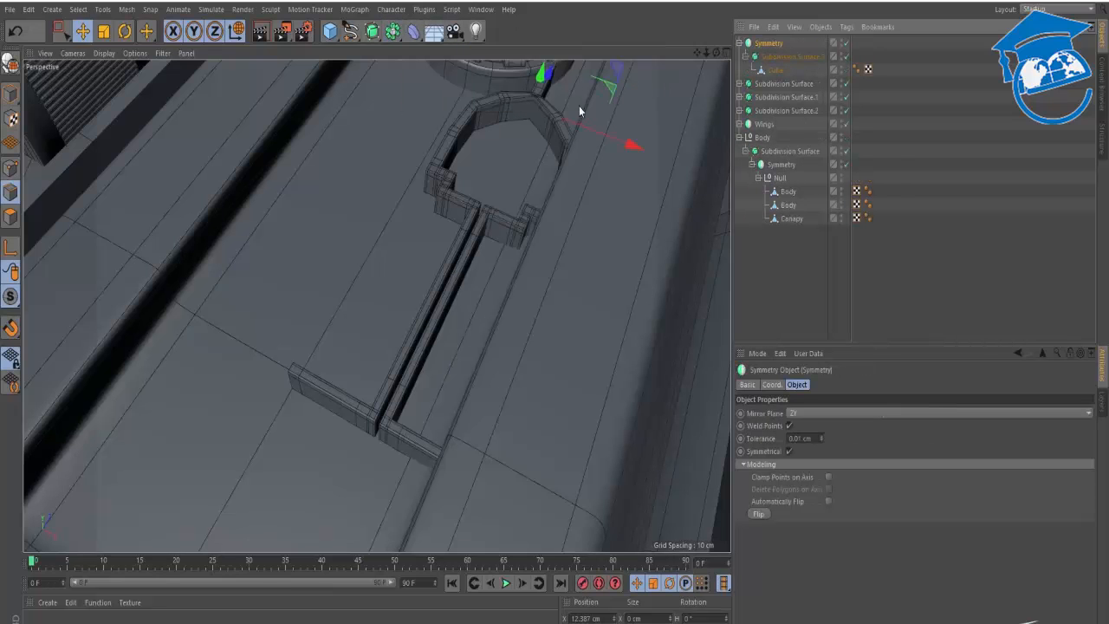
pyautogui.keyDown('alt'); pyautogui.moveTo(579, 108); pyautogui.dragTo(540, 269, button='middle'); pyautogui.keyUp('alt')
pyautogui.keyDown('alt'); pyautogui.moveTo(540, 270); pyautogui.dragTo(555, 207); pyautogui.keyUp('alt')
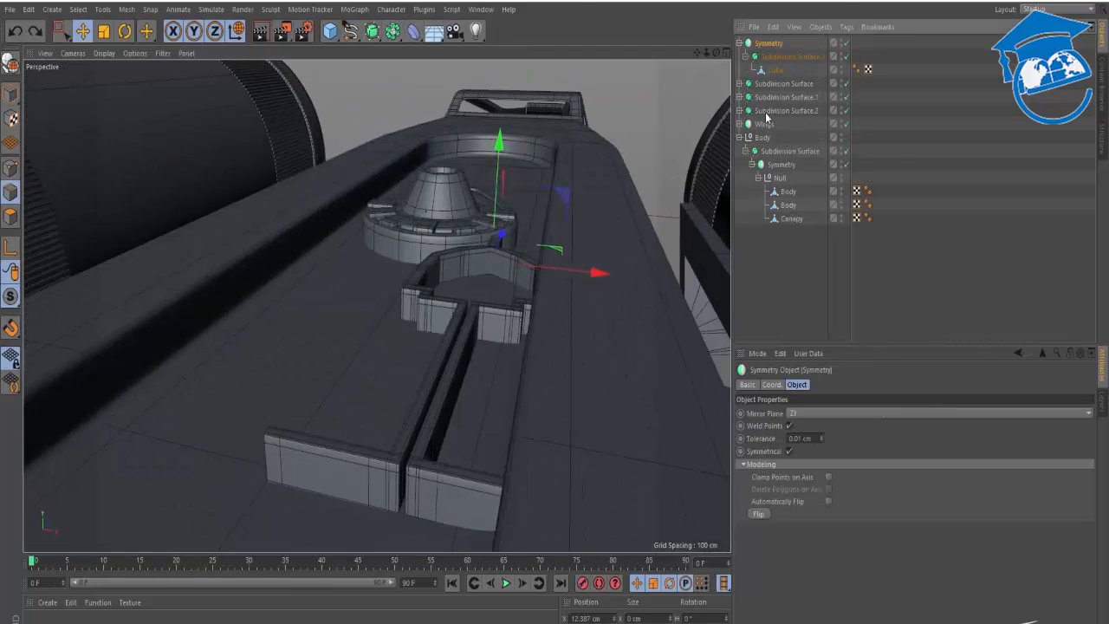
pyautogui.hotkey('ctrl', 'z')
# Mirror the strip across the ZY plane with an origin-centred Symmetry object inside Subdivision Surface.3, and preview-render the result.
pyautogui.moveTo(392, 39); pyautogui.dragTo(540, 107)
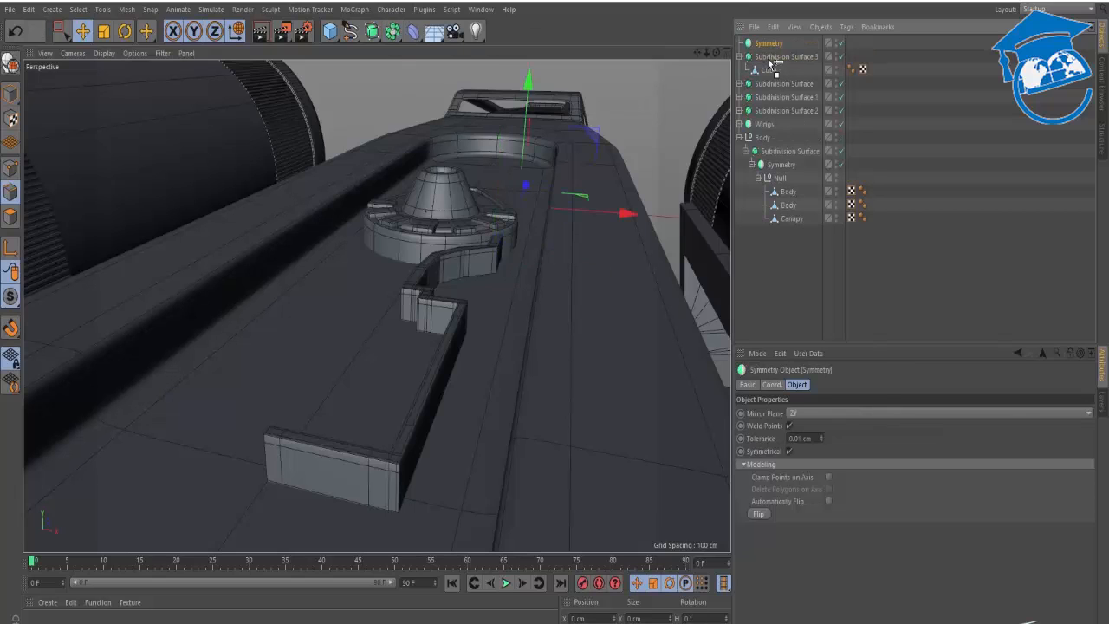
pyautogui.moveTo(768, 58); pyautogui.dragTo(770, 57)
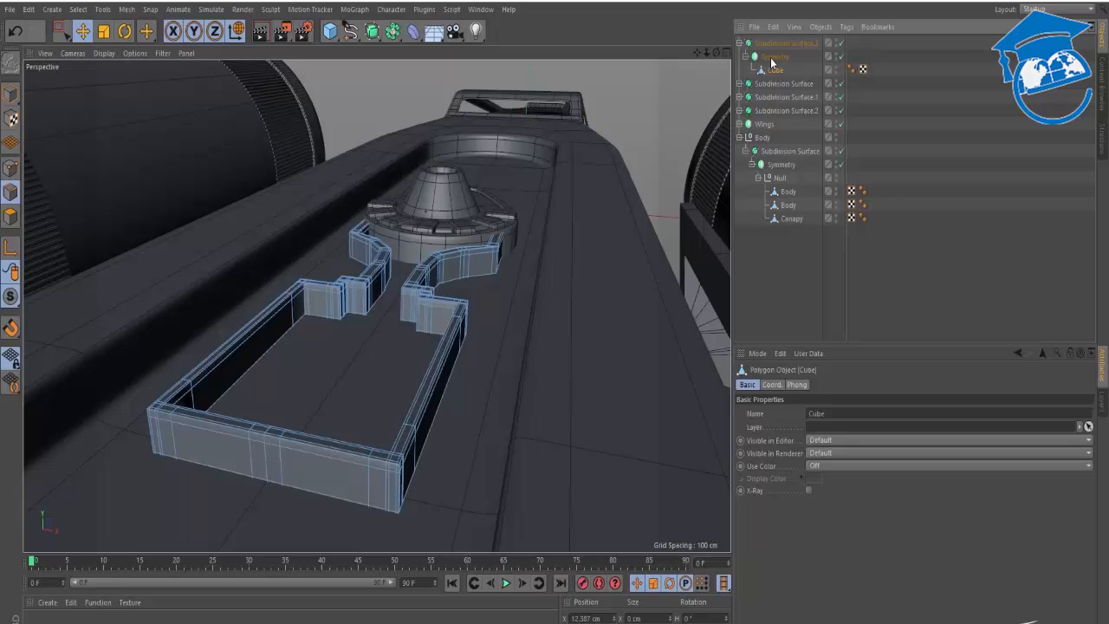
pyautogui.click(786, 282)
pyautogui.keyDown('alt'); pyautogui.moveTo(444, 284); pyautogui.dragTo(453, 374); pyautogui.keyUp('alt')
pyautogui.scroll(-5, 452, 373)
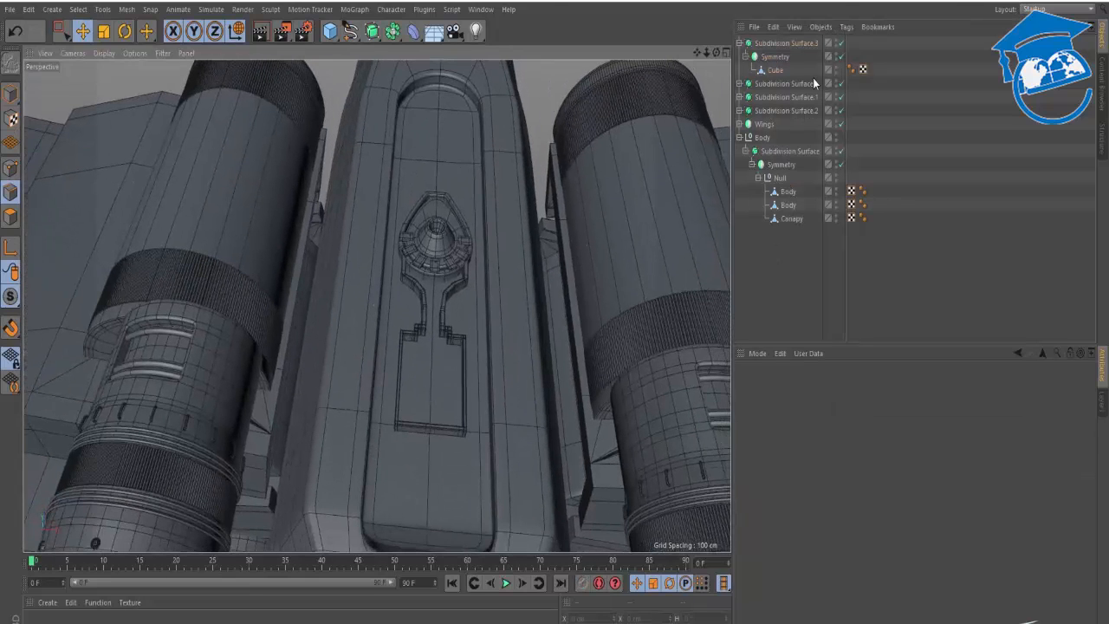
pyautogui.hotkey('ctrl', 'r')
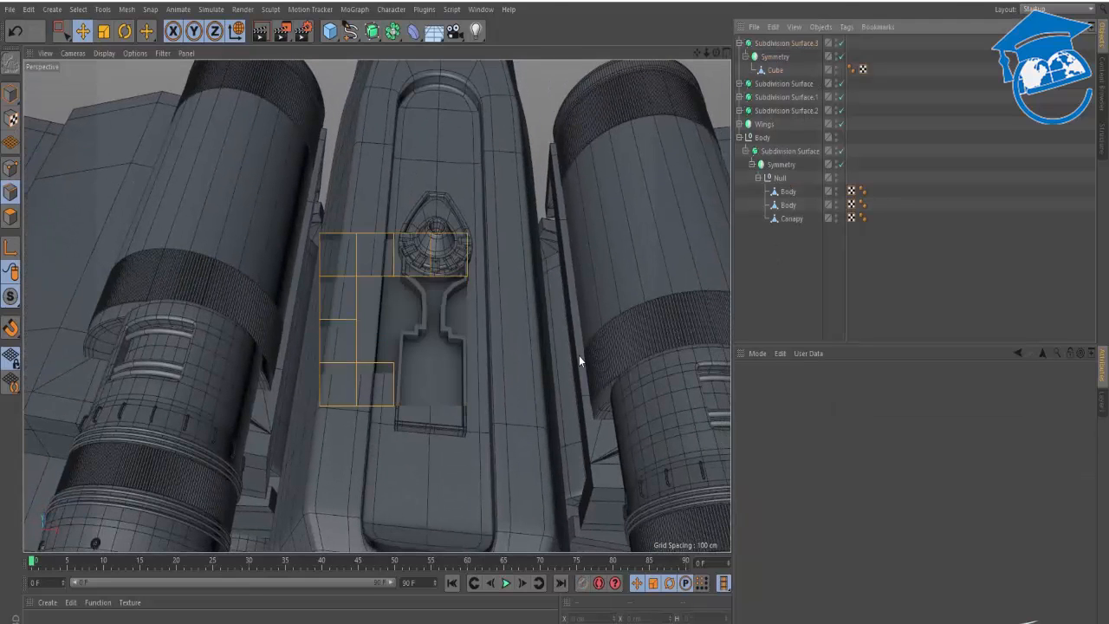
pyautogui.keyDown('alt'); pyautogui.moveTo(442, 327); pyautogui.dragTo(603, 268, button='right'); pyautogui.keyUp('alt')
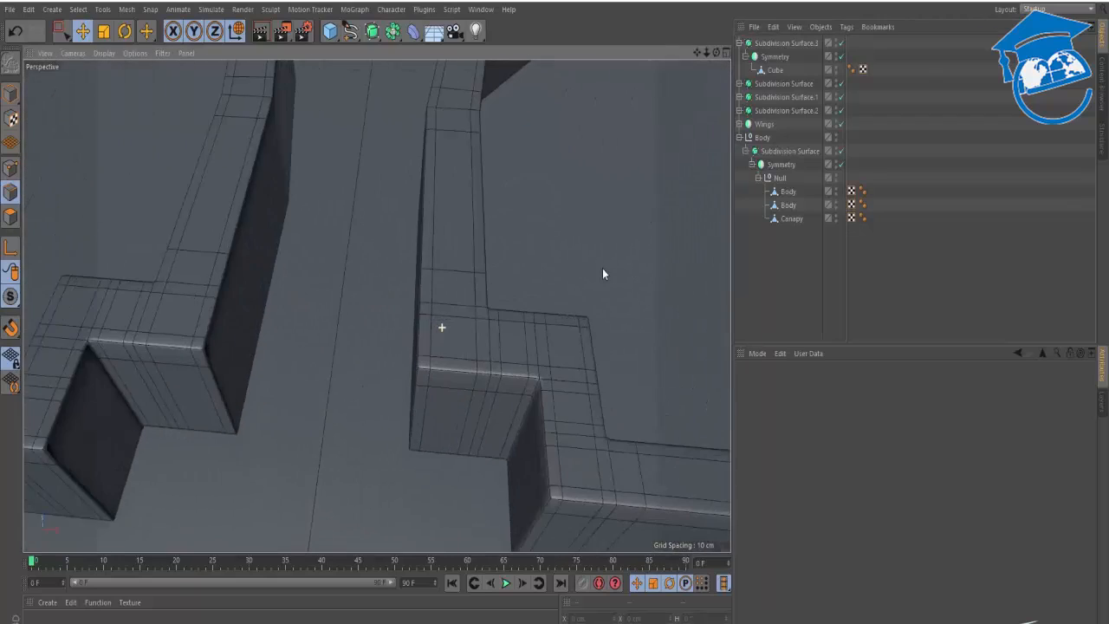
pyautogui.keyDown('alt'); pyautogui.moveTo(457, 330); pyautogui.dragTo(475, 288); pyautogui.keyUp('alt')
pyautogui.keyDown('alt'); pyautogui.moveTo(418, 212); pyautogui.dragTo(413, 341, button='right'); pyautogui.keyUp('alt')
pyautogui.keyDown('alt'); pyautogui.moveTo(310, 387); pyautogui.dragTo(394, 368); pyautogui.keyUp('alt')
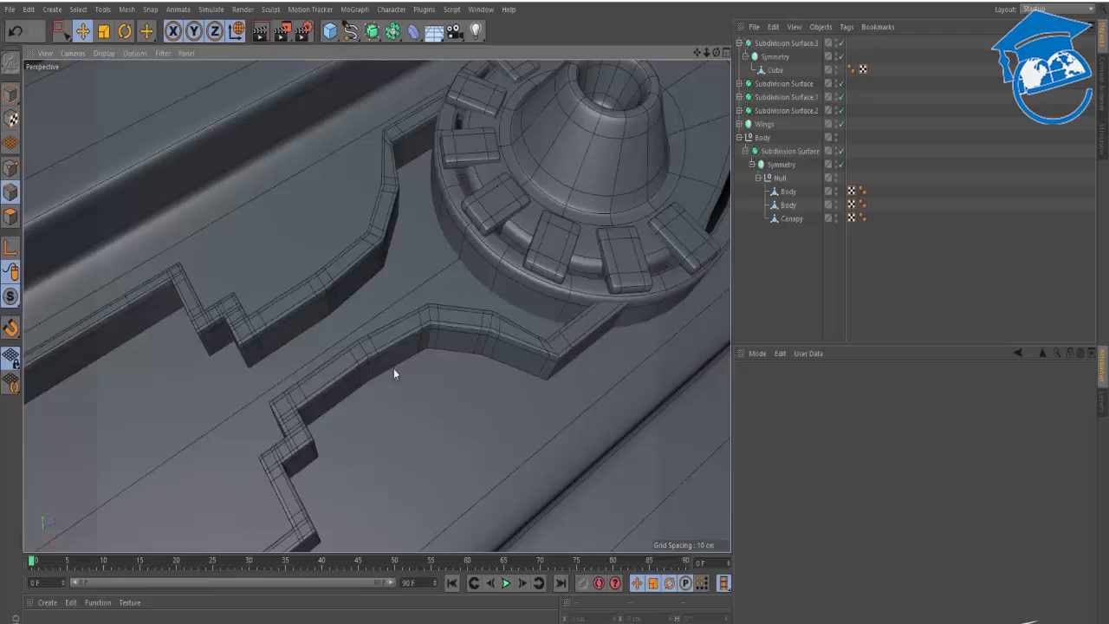
# Dissolve the supporting edge loops on both sides of the curve's two middle bends and one loop at each neighbouring bend.
pyautogui.click(776, 70)
pyautogui.scroll(6, 519, 328)
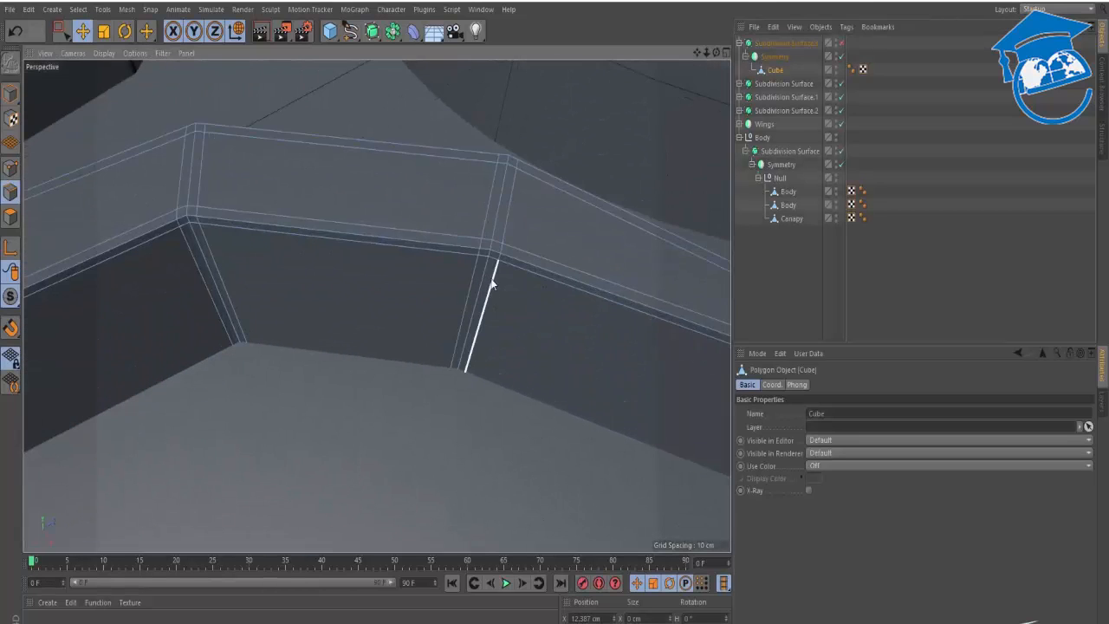
pyautogui.click(495, 277)
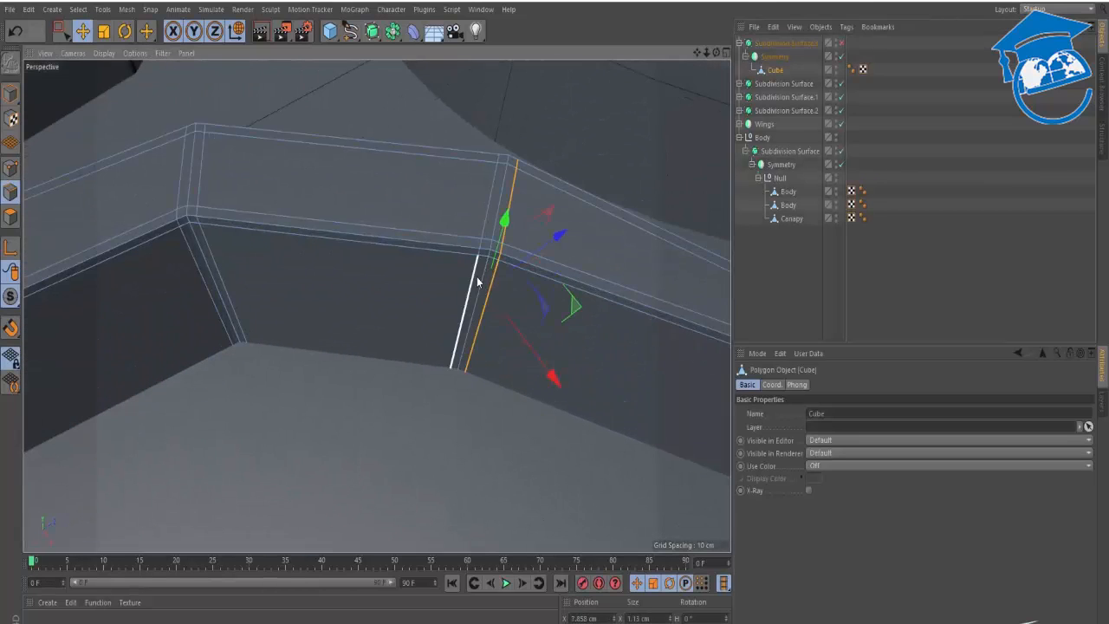
pyautogui.keyDown('shift'); pyautogui.click(477, 279); pyautogui.keyUp('shift')
pyautogui.keyDown('shift'); pyautogui.click(218, 269); pyautogui.keyUp('shift')
pyautogui.keyDown('shift'); pyautogui.click(200, 264); pyautogui.keyUp('shift')
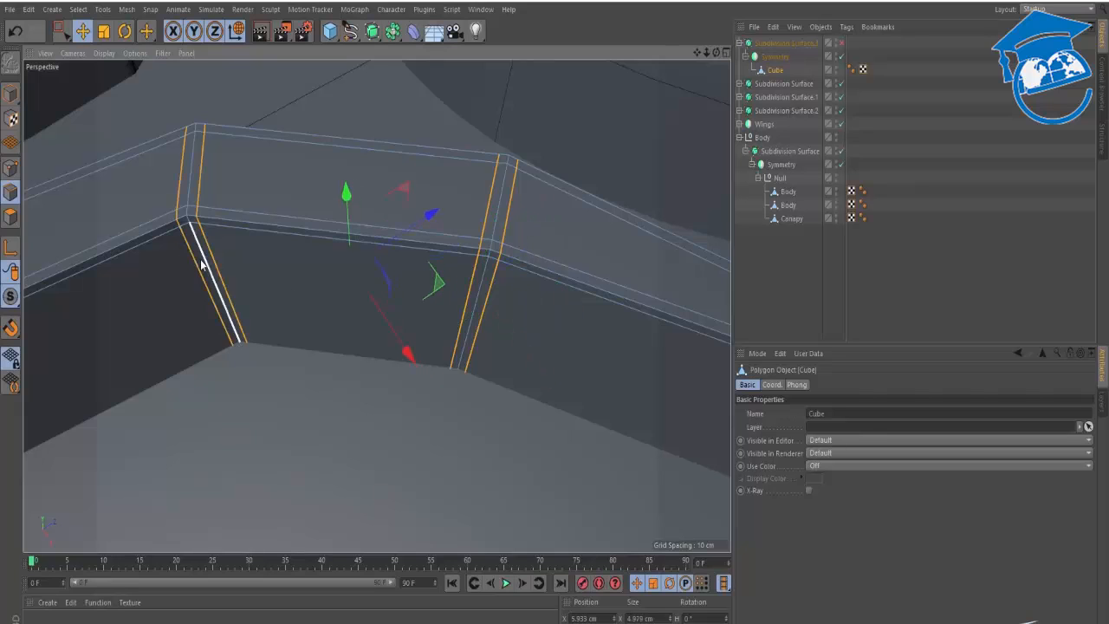
pyautogui.scroll(-4, 203, 263)
pyautogui.keyDown('alt'); pyautogui.moveTo(264, 231); pyautogui.dragTo(376, 214, button='middle'); pyautogui.keyUp('alt')
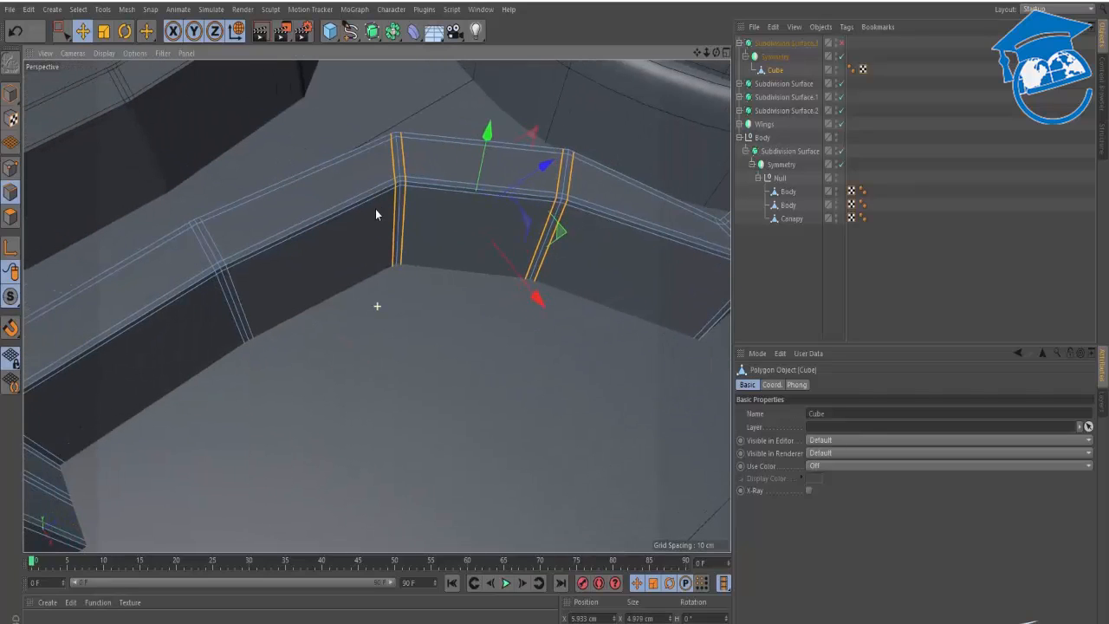
pyautogui.keyDown('shift'); pyautogui.click(232, 278); pyautogui.keyUp('shift')
pyautogui.keyDown('alt'); pyautogui.moveTo(665, 277); pyautogui.dragTo(566, 291, button='middle'); pyautogui.keyUp('alt')
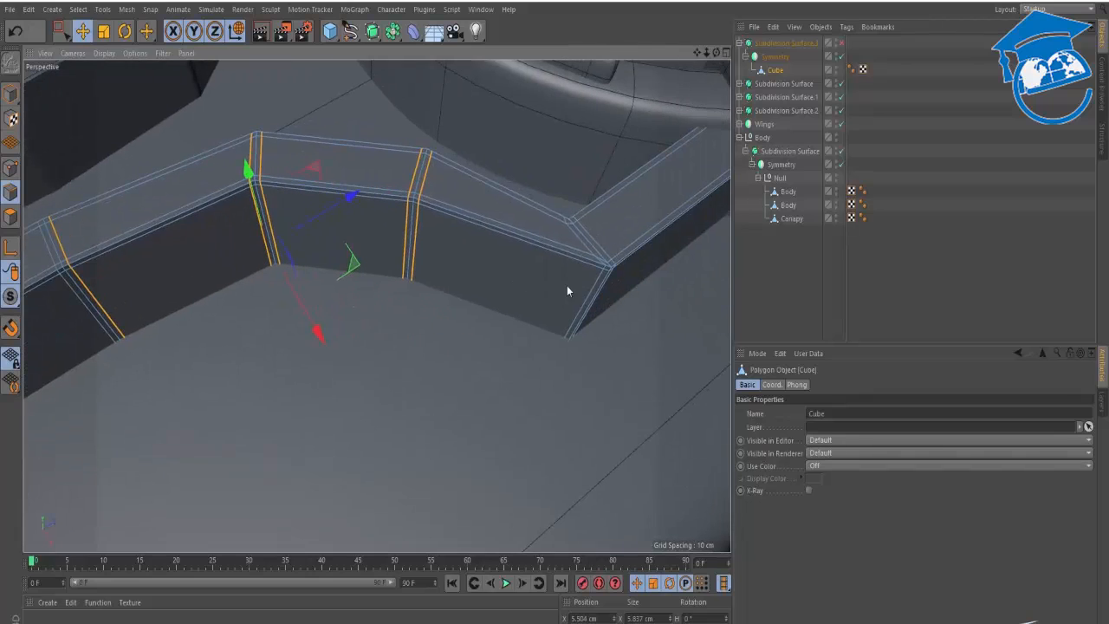
pyautogui.keyDown('shift'); pyautogui.click(593, 287); pyautogui.keyUp('shift')
pyautogui.rightClick(479, 313)
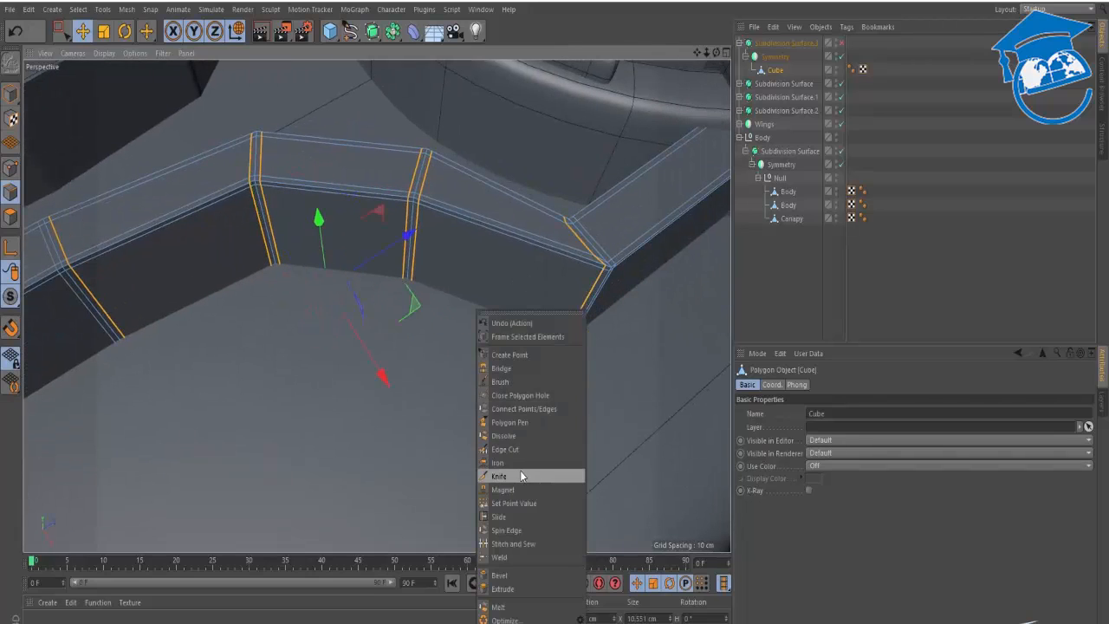
pyautogui.click(523, 436)
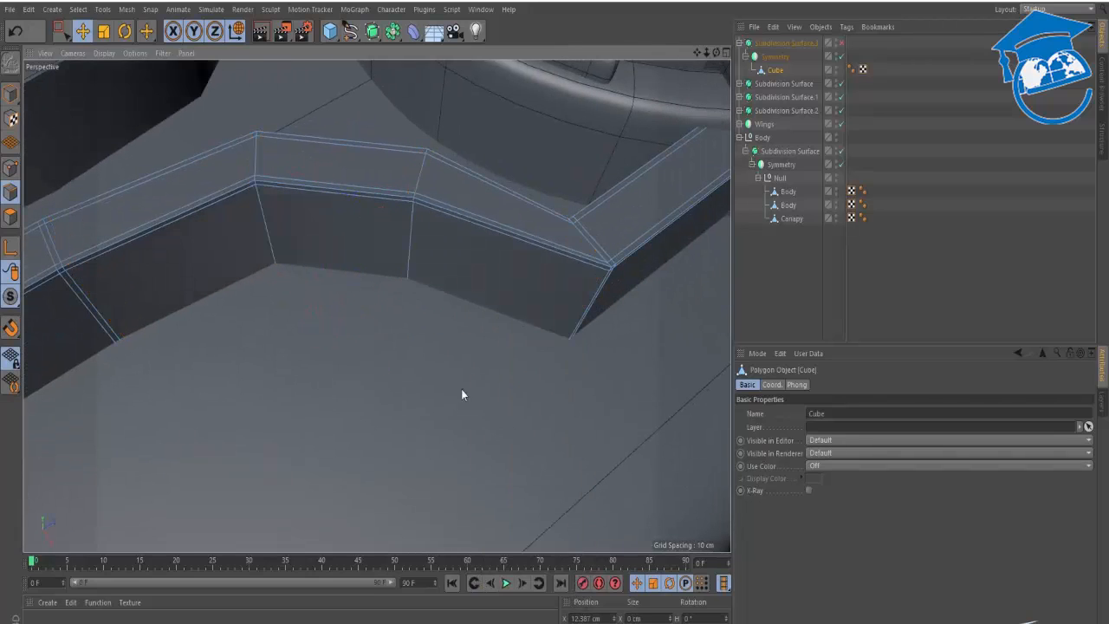
# Compare the strip's curve with and without subdivision smoothing and examine the points at its corner beside the round base.
pyautogui.scroll(-5, 461, 389)
pyautogui.press('q')
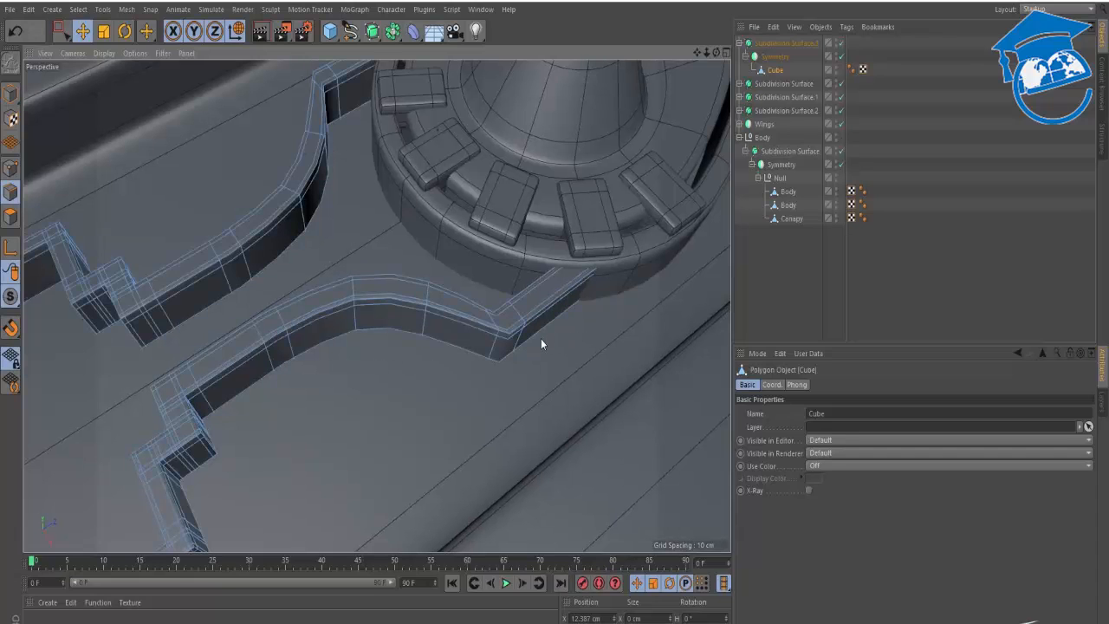
pyautogui.press('q')
pyautogui.keyDown('alt'); pyautogui.moveTo(486, 305); pyautogui.dragTo(447, 325); pyautogui.keyUp('alt')
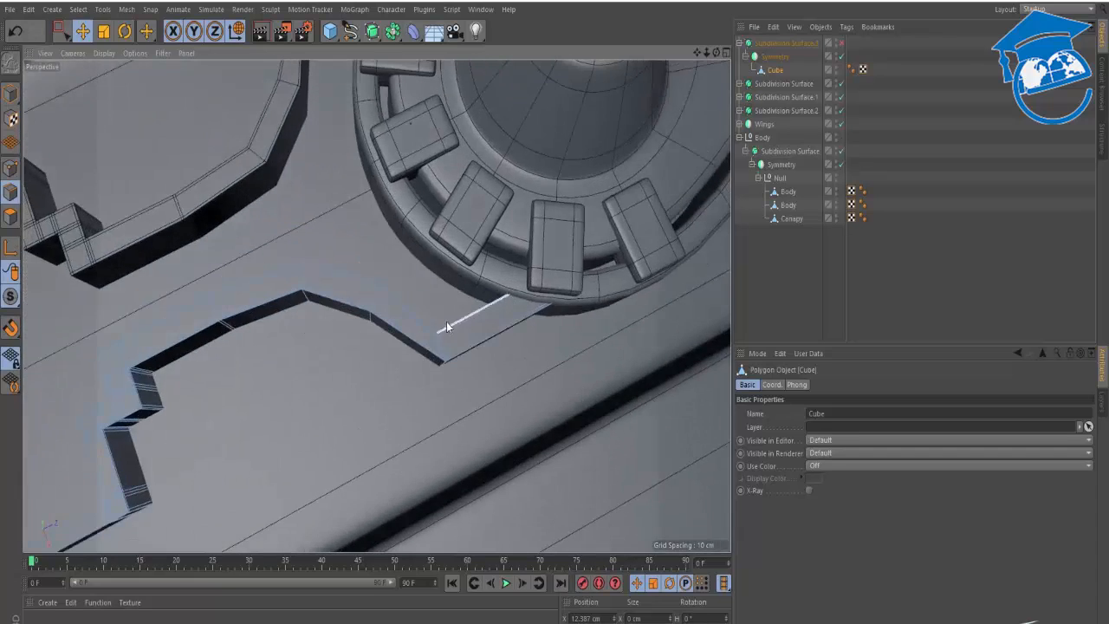
pyautogui.scroll(5, 446, 323)
pyautogui.click(9, 176)
pyautogui.press('0')
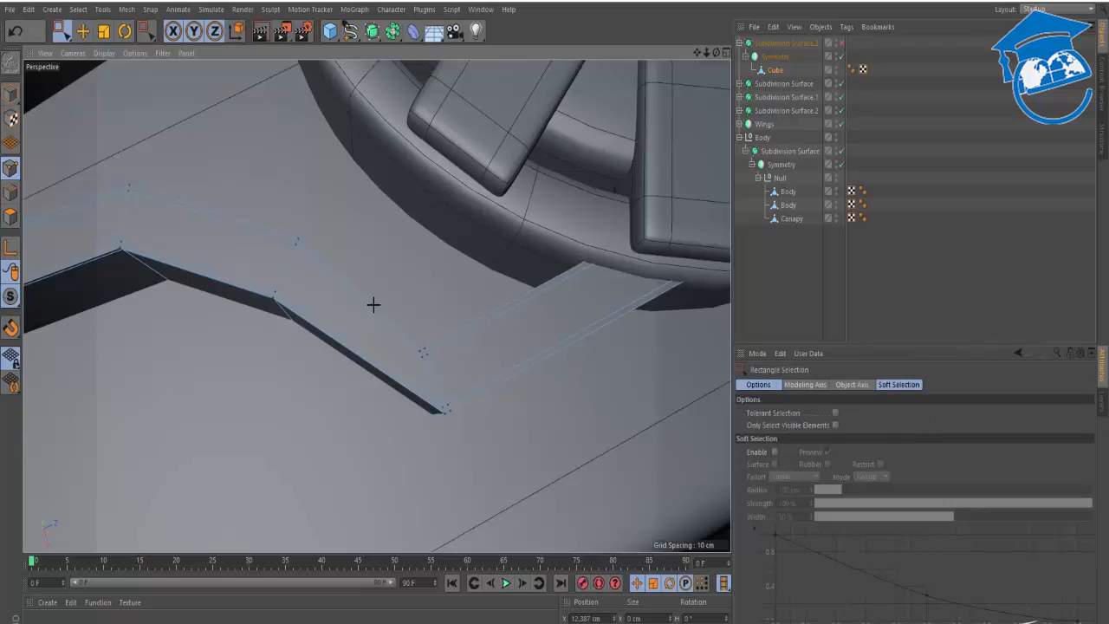
pyautogui.moveTo(374, 300); pyautogui.dragTo(512, 379)
pyautogui.press('e')
pyautogui.scroll(-4, 384, 237)
pyautogui.keyDown('alt'); pyautogui.moveTo(385, 237); pyautogui.dragTo(487, 211); pyautogui.keyUp('alt')
pyautogui.click(460, 152)
pyautogui.keyDown('alt'); pyautogui.moveTo(411, 195); pyautogui.dragTo(455, 235, button='middle'); pyautogui.keyUp('alt')
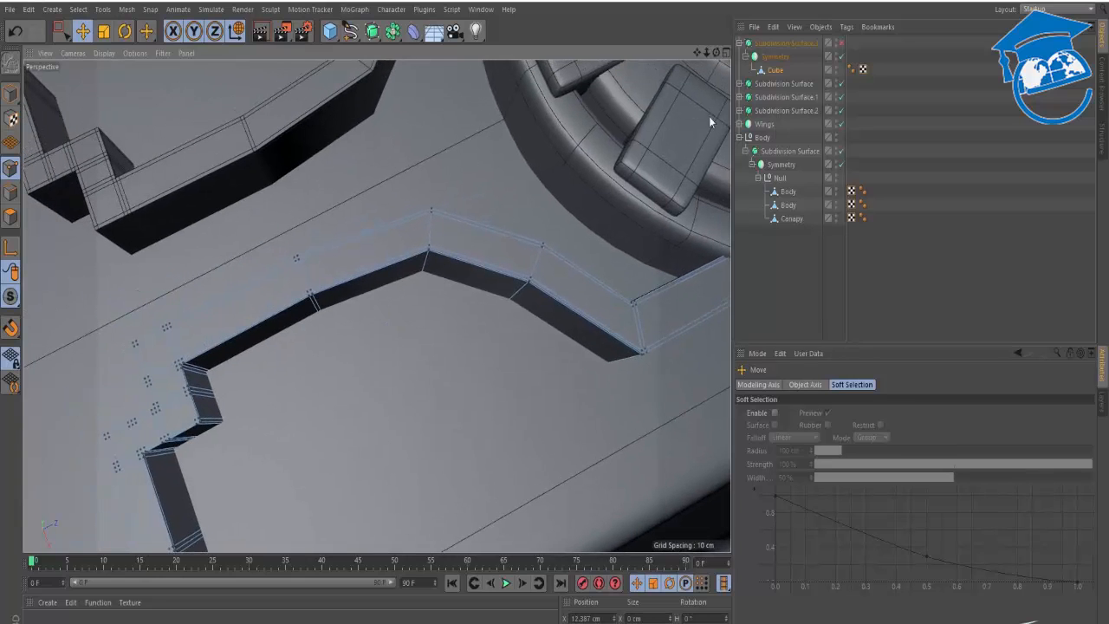
# Raise the strip's Subdivision Surface editor level by one and re-enable its smoothing.
pyautogui.click(789, 43)
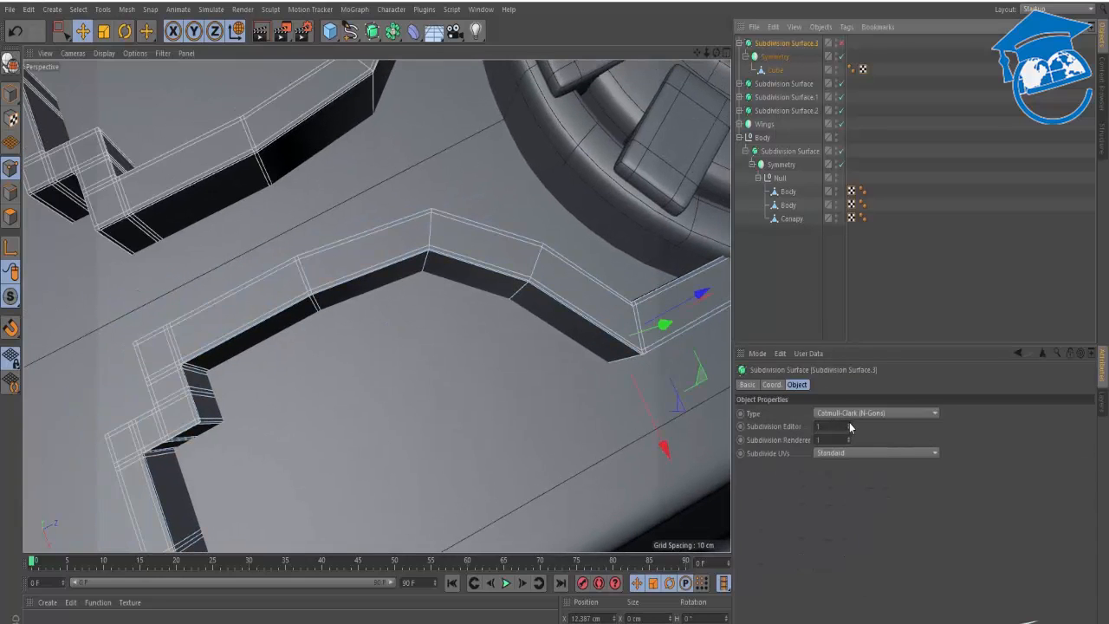
pyautogui.click(849, 424)
pyautogui.press('q')
pyautogui.click(751, 287)
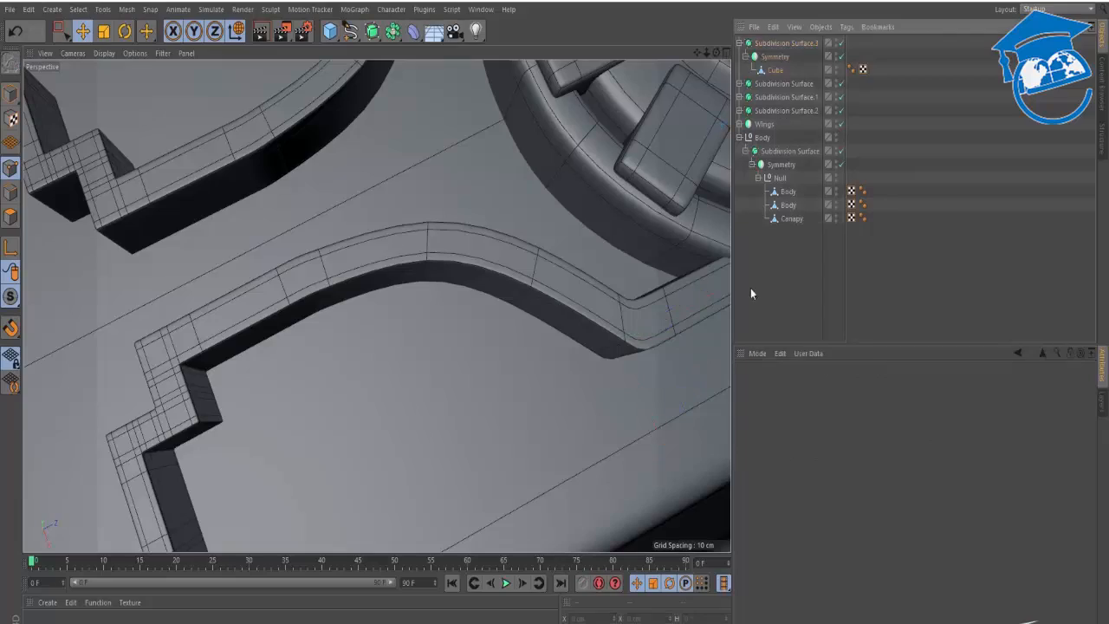
# Examine the smoothed strip and check the rear fuselage details in the X-Wing_Top.jpg reference image.
pyautogui.keyDown('alt'); pyautogui.moveTo(507, 300); pyautogui.dragTo(602, 213); pyautogui.keyUp('alt')
pyautogui.keyDown('alt'); pyautogui.moveTo(602, 213); pyautogui.dragTo(462, 288, button='right'); pyautogui.keyUp('alt')
pyautogui.keyDown('alt'); pyautogui.moveTo(462, 288); pyautogui.dragTo(433, 287, button='middle'); pyautogui.keyUp('alt')
pyautogui.keyDown('alt'); pyautogui.moveTo(435, 267); pyautogui.dragTo(426, 346); pyautogui.keyUp('alt')
pyautogui.keyDown('alt'); pyautogui.moveTo(485, 178); pyautogui.dragTo(431, 236, button='middle'); pyautogui.keyUp('alt')
pyautogui.hotkey('alt', 'Tab')
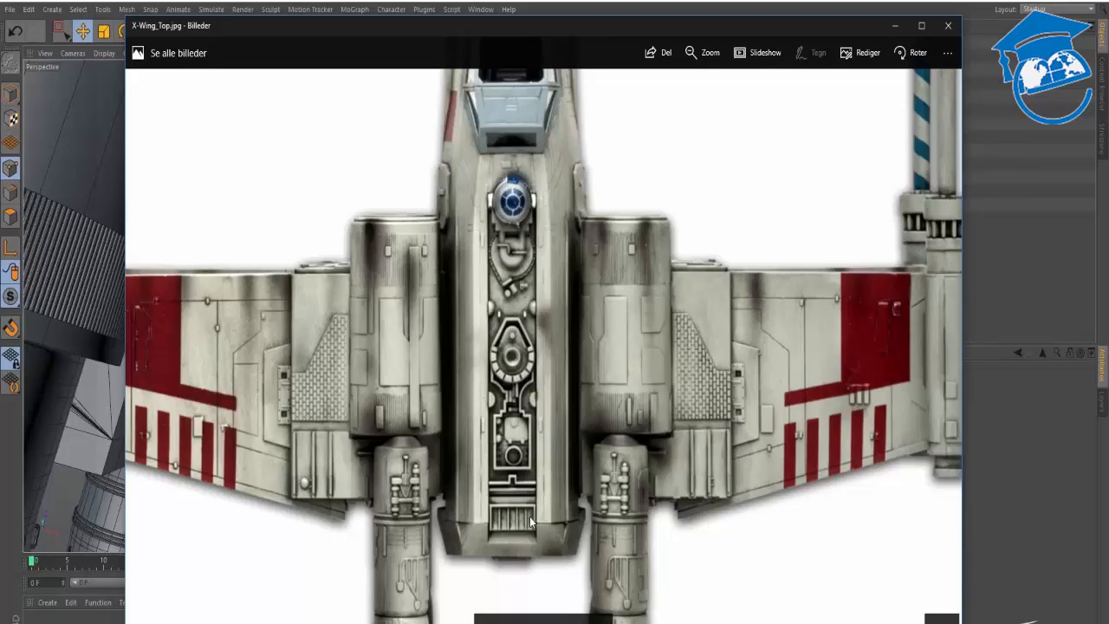
pyautogui.hotkey('alt', 'Tab')
# Add a cube and move it up and back until it stands over the rear fuselage.
pyautogui.keyDown('alt'); pyautogui.moveTo(501, 372); pyautogui.dragTo(423, 372); pyautogui.keyUp('alt')
pyautogui.keyDown('alt'); pyautogui.moveTo(425, 389); pyautogui.dragTo(525, 343, button='right'); pyautogui.keyUp('alt')
pyautogui.keyDown('alt'); pyautogui.moveTo(485, 299); pyautogui.dragTo(510, 384, button='middle'); pyautogui.keyUp('alt')
pyautogui.keyDown('alt'); pyautogui.moveTo(511, 384); pyautogui.dragTo(365, 179, button='right'); pyautogui.keyUp('alt')
pyautogui.click(333, 32)
pyautogui.keyDown('alt'); pyautogui.moveTo(404, 87); pyautogui.dragTo(351, 125, button='right'); pyautogui.keyUp('alt')
pyautogui.keyDown('alt'); pyautogui.moveTo(381, 130); pyautogui.dragTo(375, 322, button='middle'); pyautogui.keyUp('alt')
pyautogui.moveTo(402, 102); pyautogui.dragTo(388, 295)
pyautogui.moveTo(413, 122); pyautogui.dragTo(499, 186)
pyautogui.moveTo(498, 127); pyautogui.dragTo(278, 107)
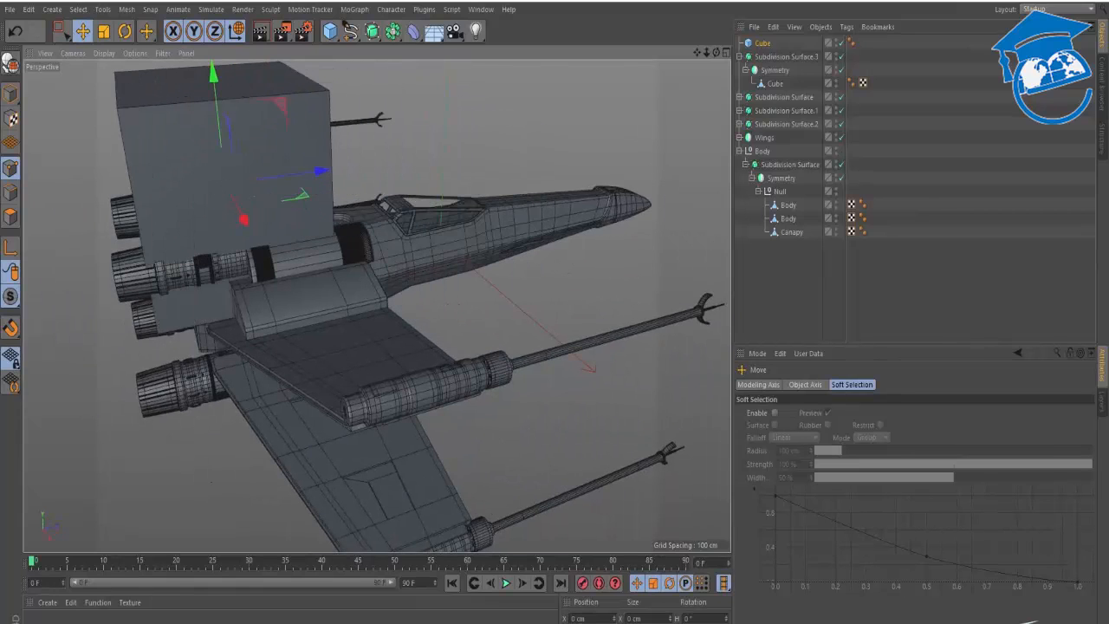
# Shrink the cube to a block about 84 cm wide and lower it onto the rear fuselage.
pyautogui.moveTo(215, 84); pyautogui.dragTo(221, 180)
pyautogui.moveTo(305, 177); pyautogui.dragTo(274, 206)
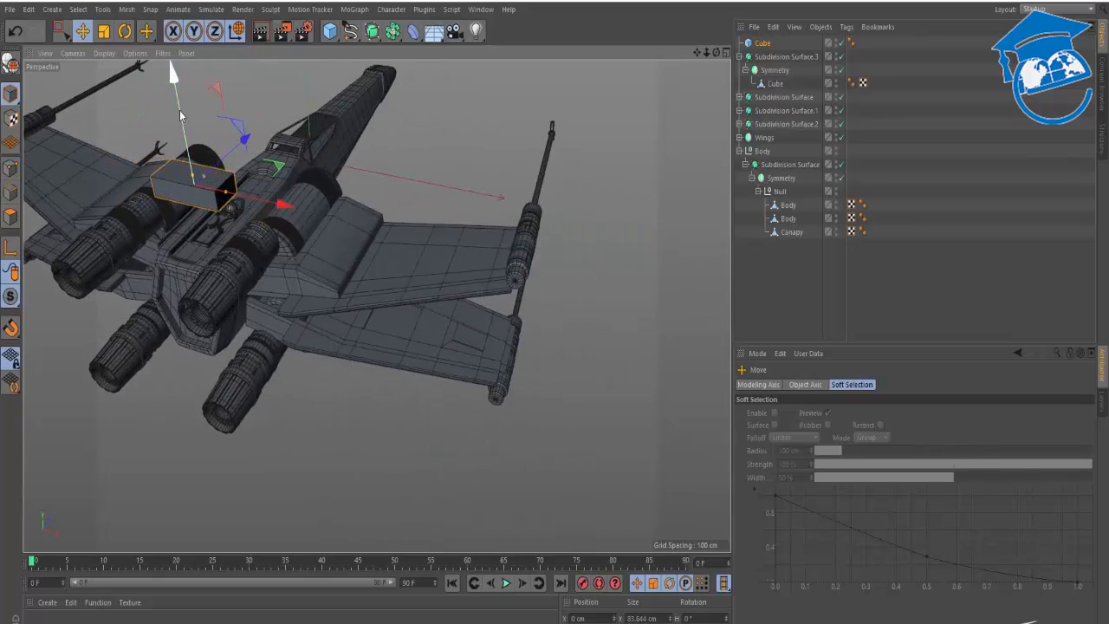
pyautogui.moveTo(180, 115); pyautogui.dragTo(187, 165)
pyautogui.keyDown('alt'); pyautogui.moveTo(164, 208); pyautogui.dragTo(338, 253, button='right'); pyautogui.keyUp('alt')
pyautogui.keyDown('alt'); pyautogui.moveTo(349, 260); pyautogui.dragTo(381, 219, button='middle'); pyautogui.keyUp('alt')
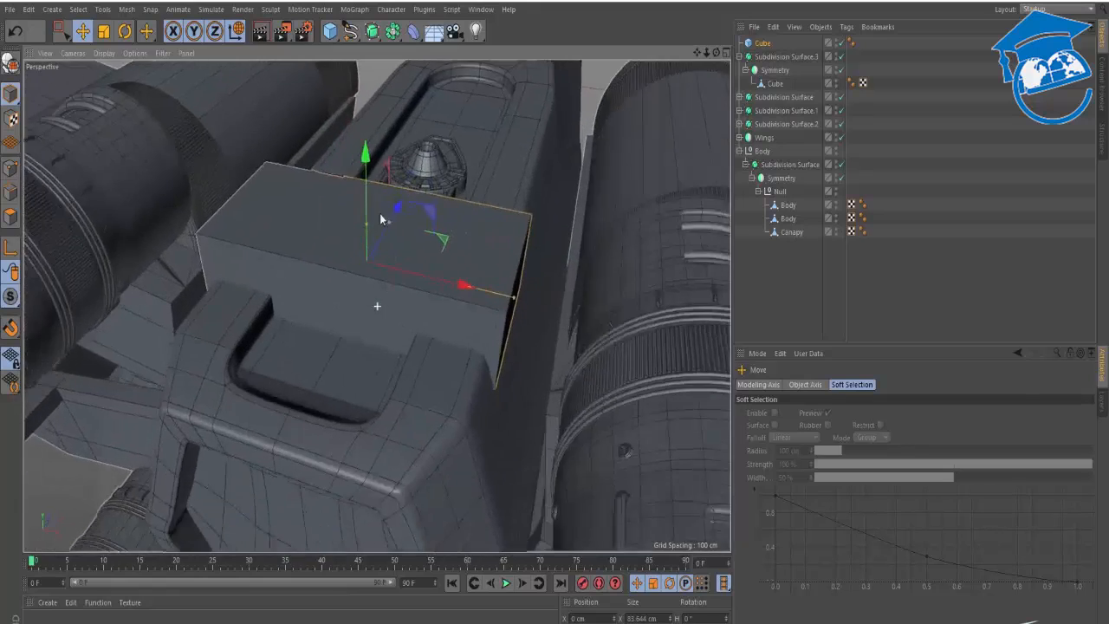
# Reduce the cube to a thin plate about 39 cm wide over the fuselage's rear recess and check the grille in the top-view reference.
pyautogui.keyDown('alt'); pyautogui.moveTo(381, 219); pyautogui.dragTo(407, 250); pyautogui.keyUp('alt')
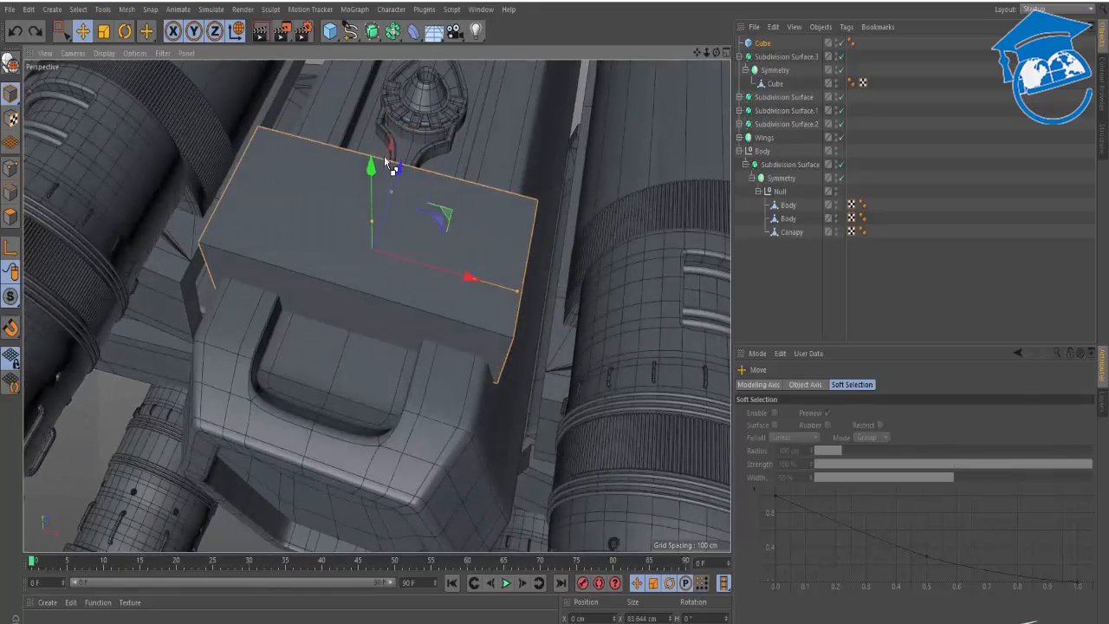
pyautogui.moveTo(399, 173); pyautogui.dragTo(277, 385)
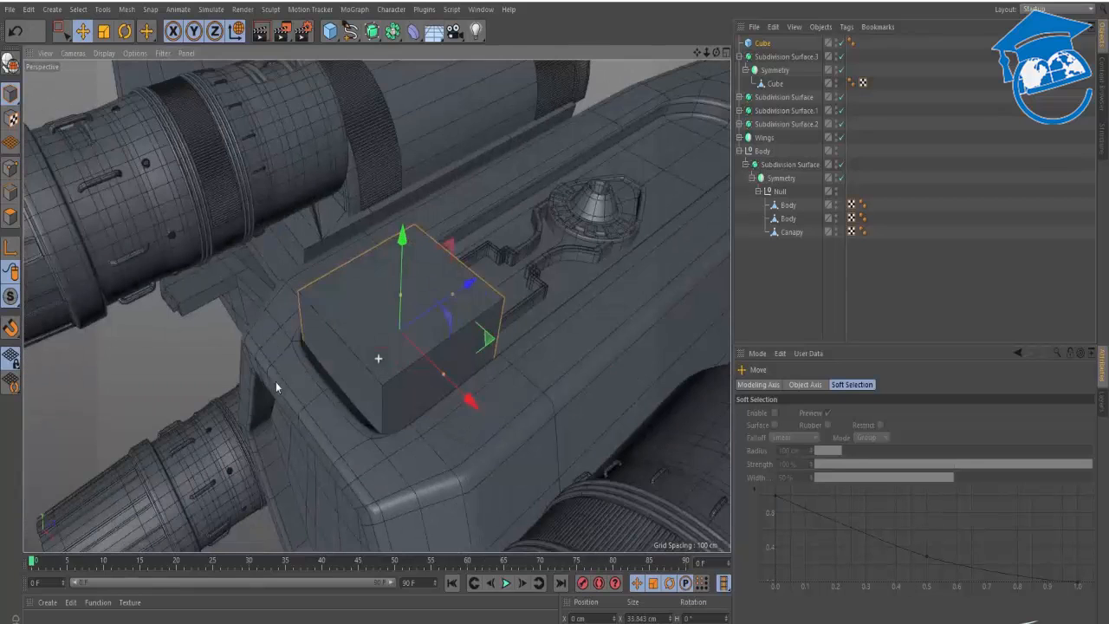
pyautogui.moveTo(476, 402); pyautogui.dragTo(488, 422)
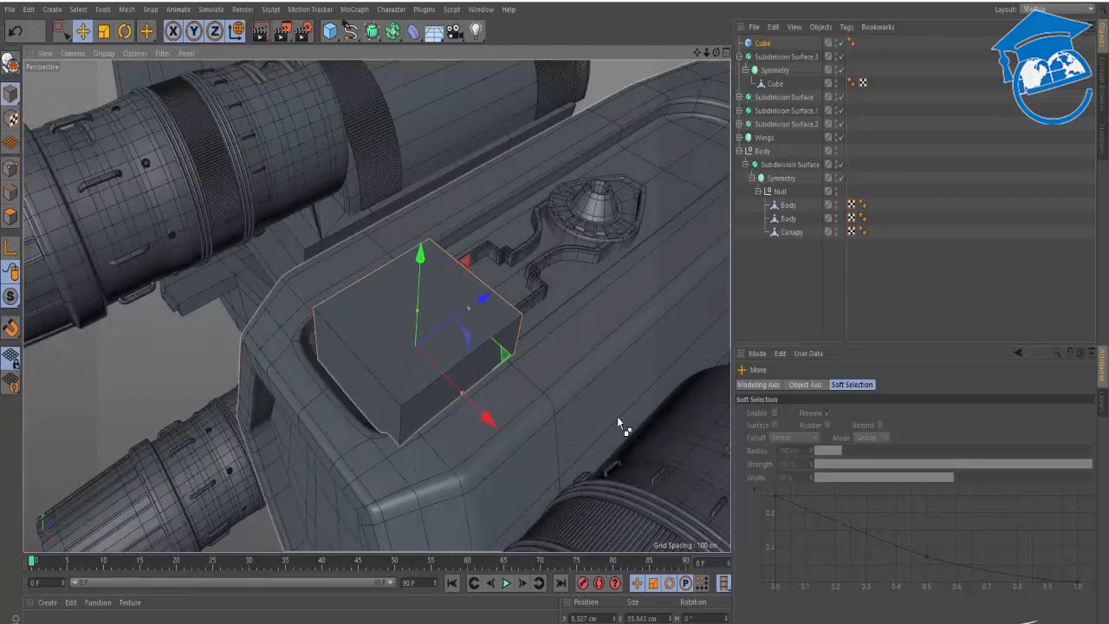
pyautogui.hotkey('ctrl', 'z')
pyautogui.moveTo(445, 384); pyautogui.dragTo(456, 392)
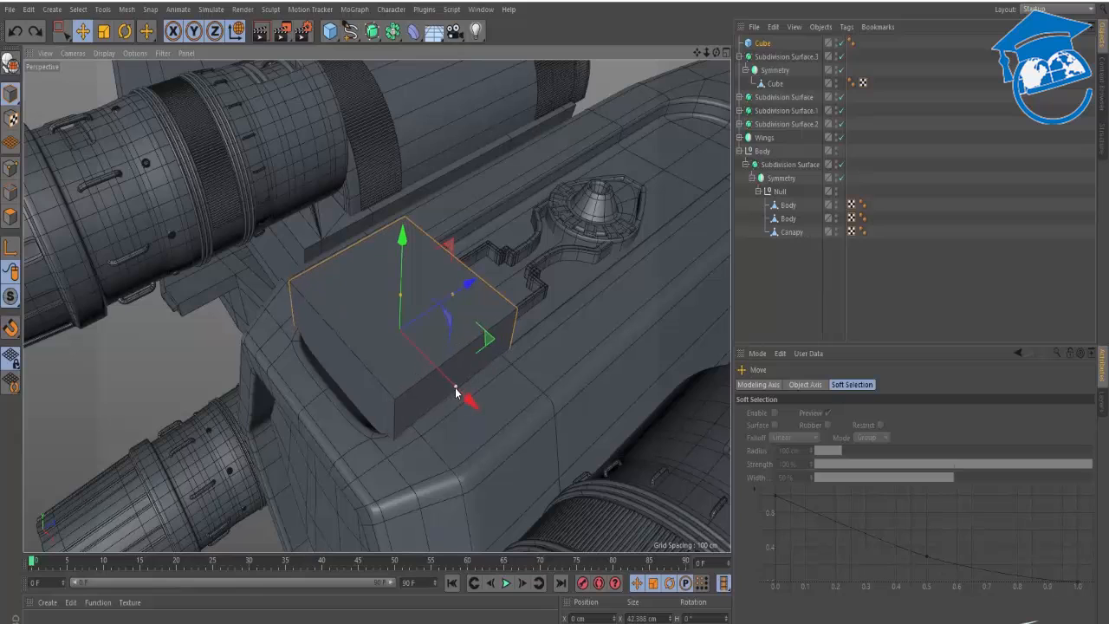
pyautogui.moveTo(441, 307); pyautogui.dragTo(394, 333)
pyautogui.keyDown('alt'); pyautogui.moveTo(376, 306); pyautogui.dragTo(480, 328, button='right'); pyautogui.keyUp('alt')
pyautogui.keyDown('alt'); pyautogui.moveTo(480, 327); pyautogui.dragTo(535, 303); pyautogui.keyUp('alt')
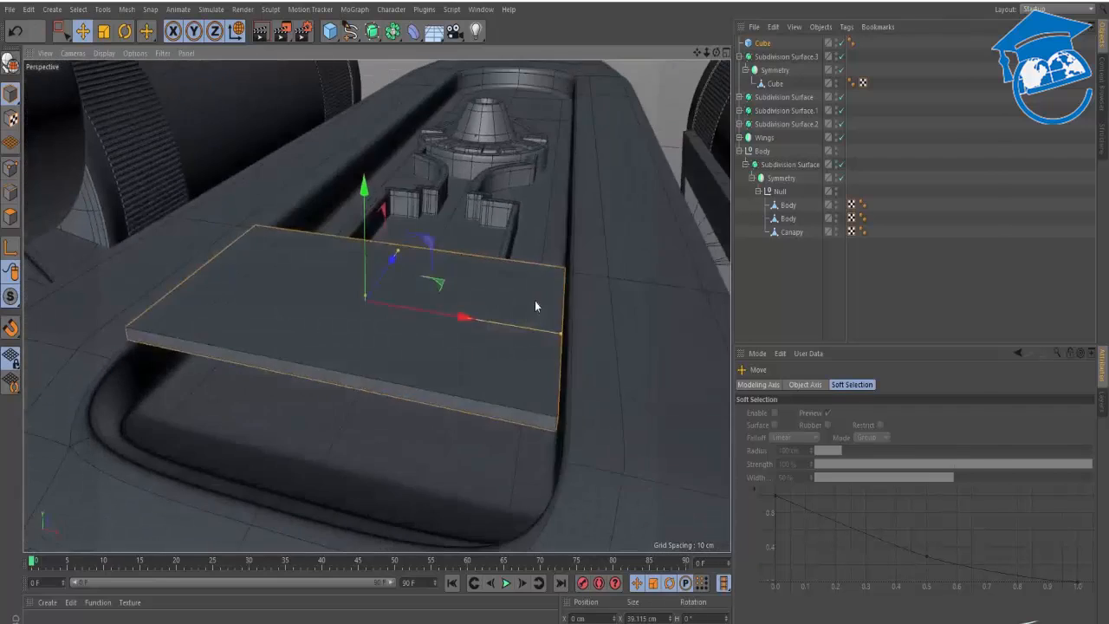
pyautogui.hotkey('alt', 'Tab')
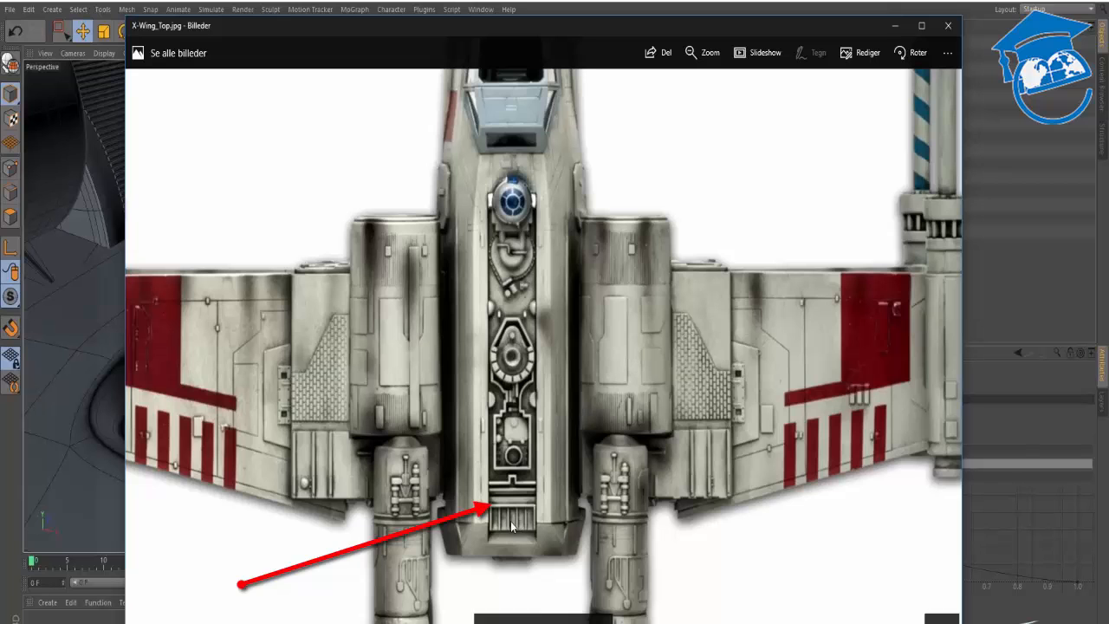
pyautogui.hotkey('alt', 'Tab')
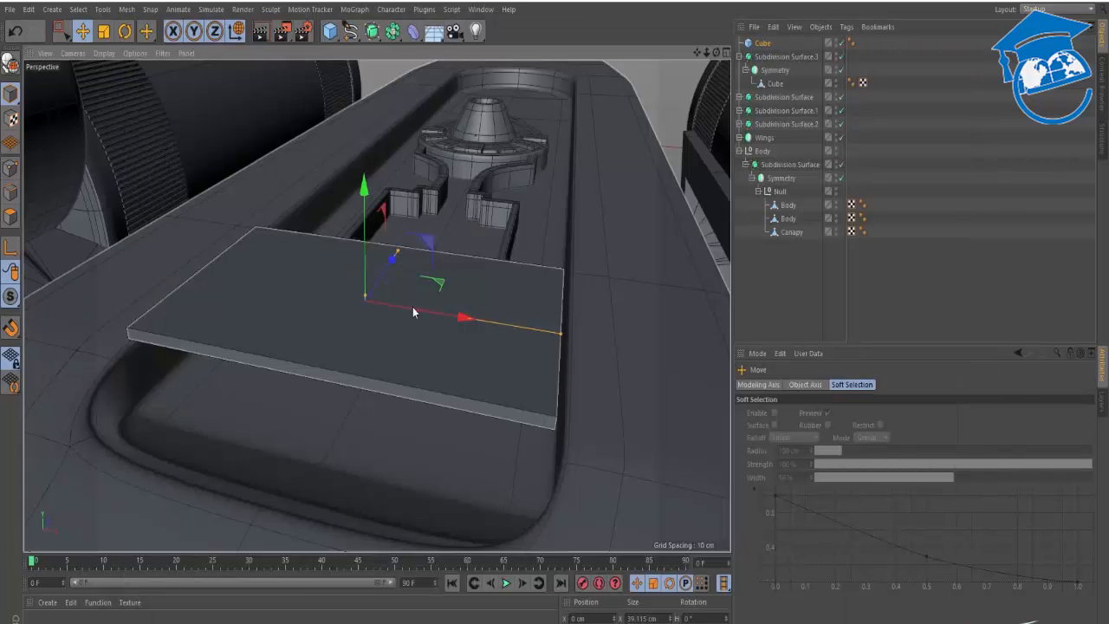
# Select the plate cube and display the viewport in Gouraud Shading (Lines) with Wireframe instead of Isoparms.
pyautogui.keyDown('alt'); pyautogui.moveTo(412, 306); pyautogui.dragTo(447, 299); pyautogui.keyUp('alt')
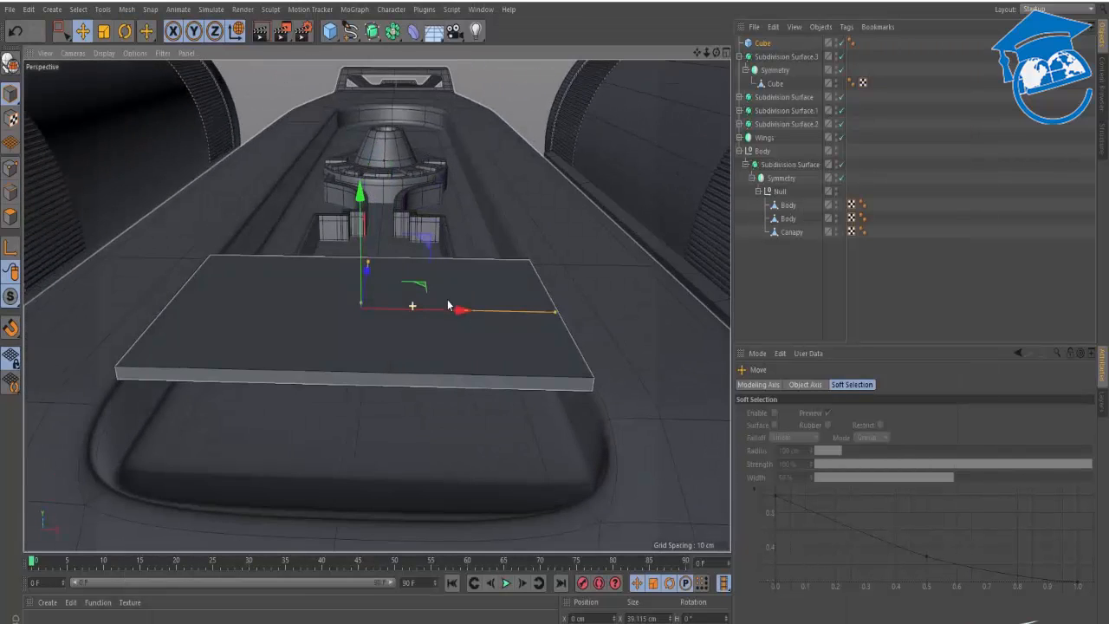
pyautogui.click(762, 44)
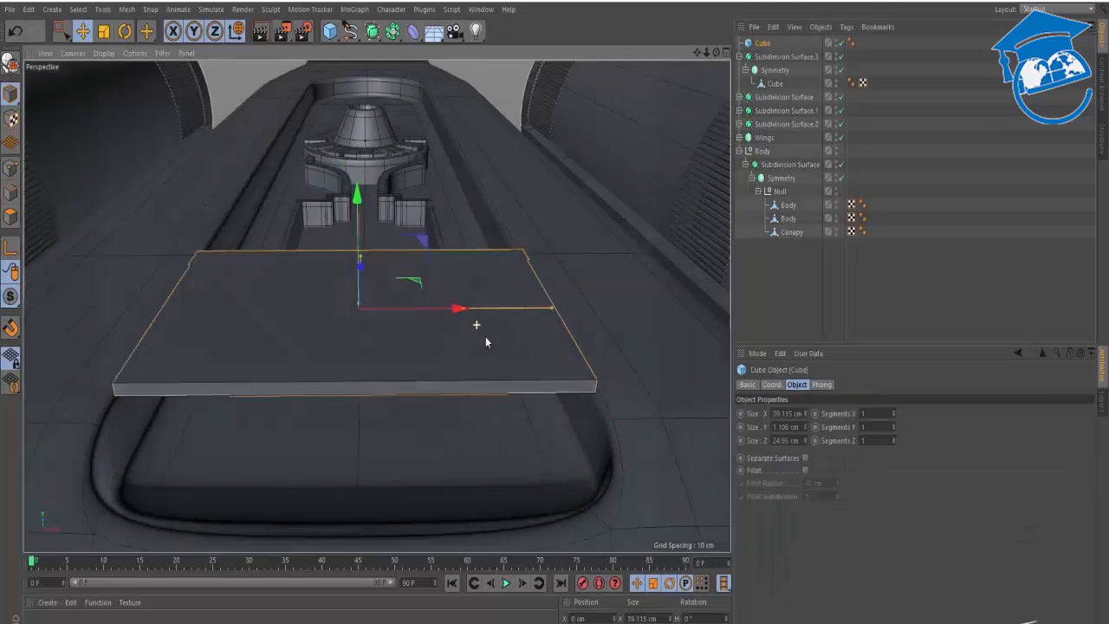
pyautogui.keyDown('alt'); pyautogui.moveTo(485, 336); pyautogui.dragTo(487, 383); pyautogui.keyUp('alt')
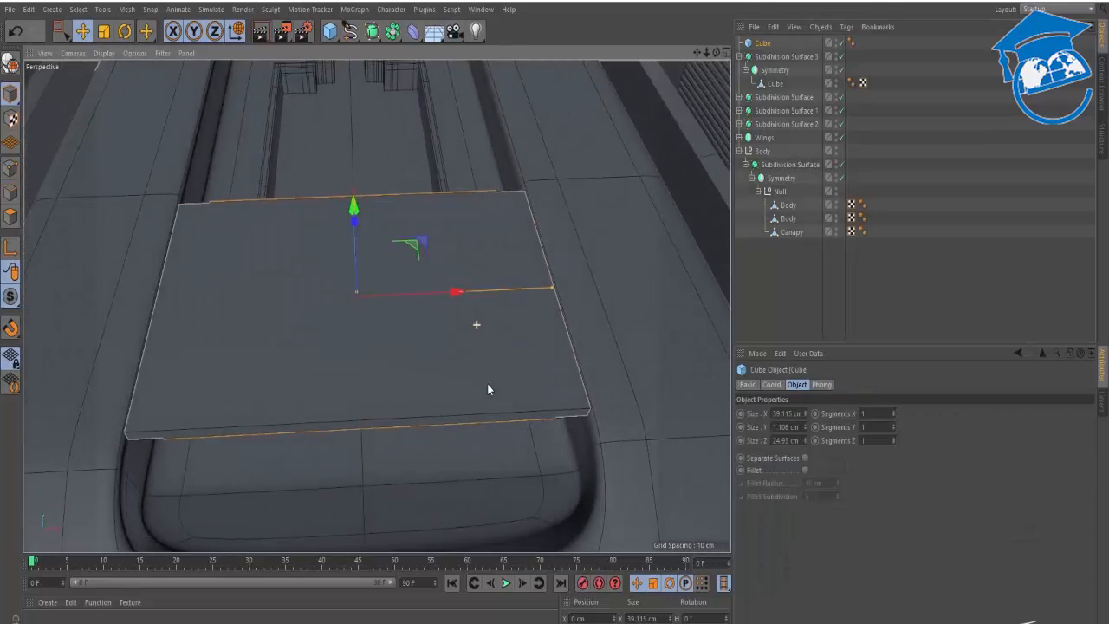
pyautogui.click(892, 422)
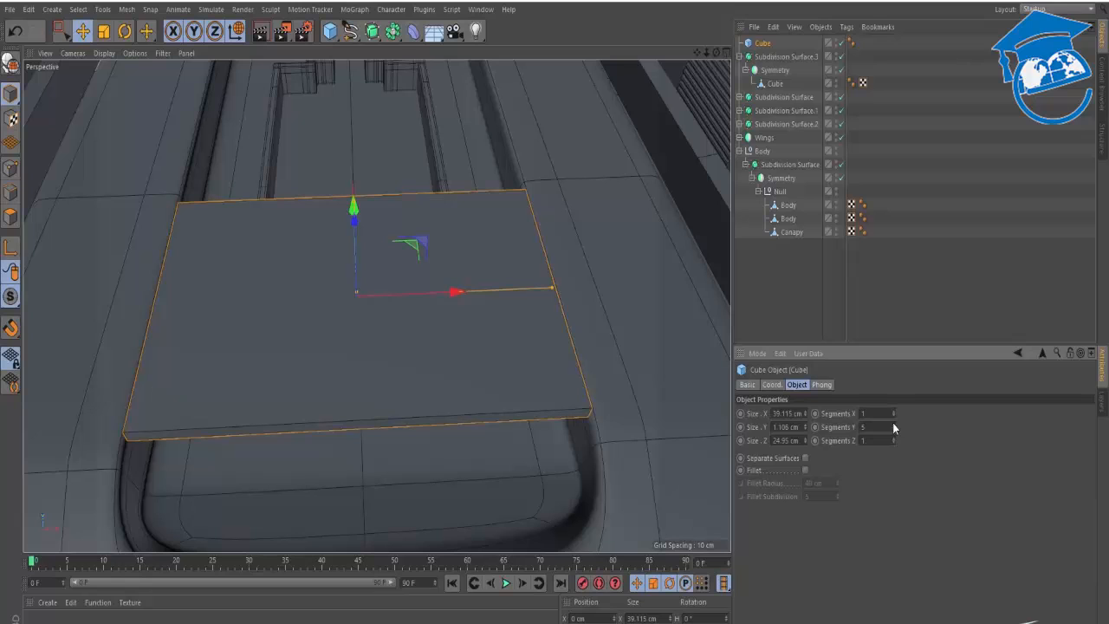
pyautogui.click(104, 53)
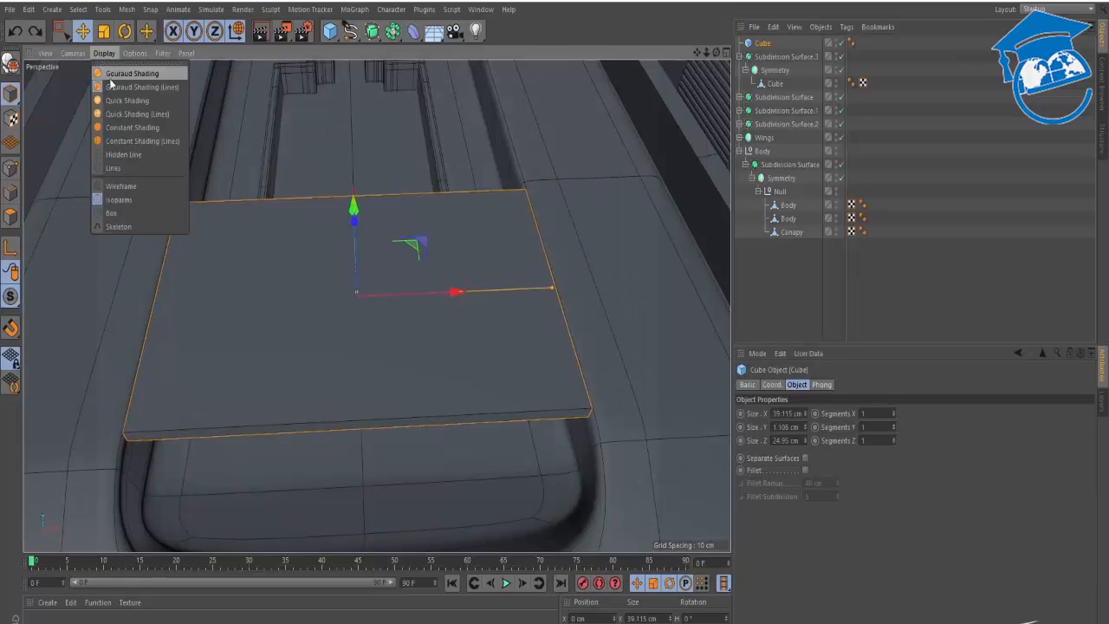
pyautogui.click(122, 75)
pyautogui.click(105, 56)
pyautogui.click(119, 84)
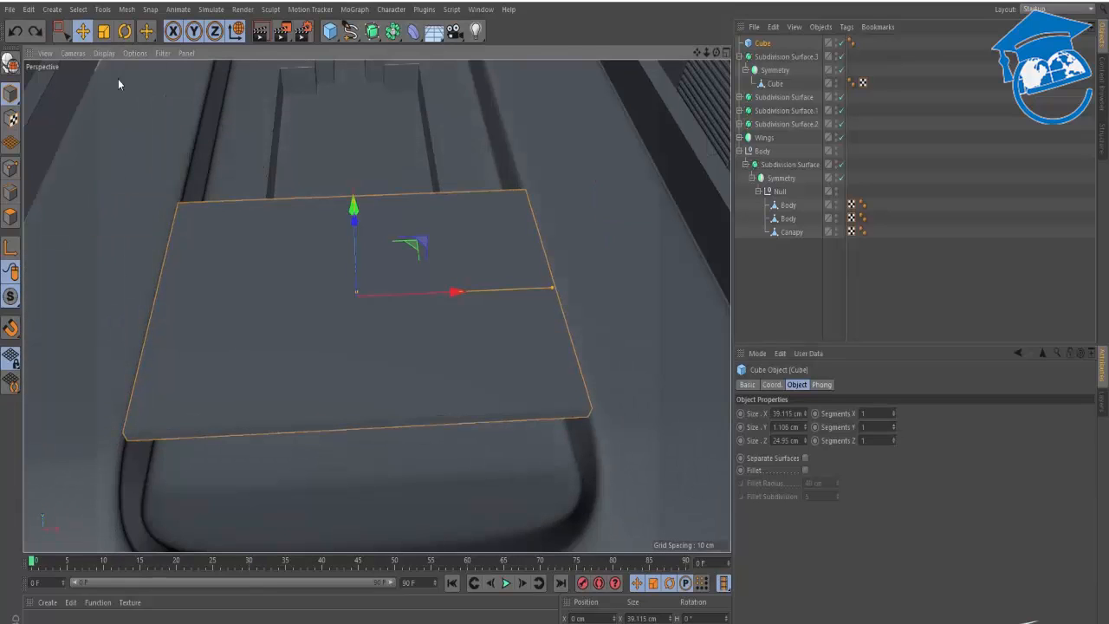
pyautogui.click(105, 55)
pyautogui.click(121, 185)
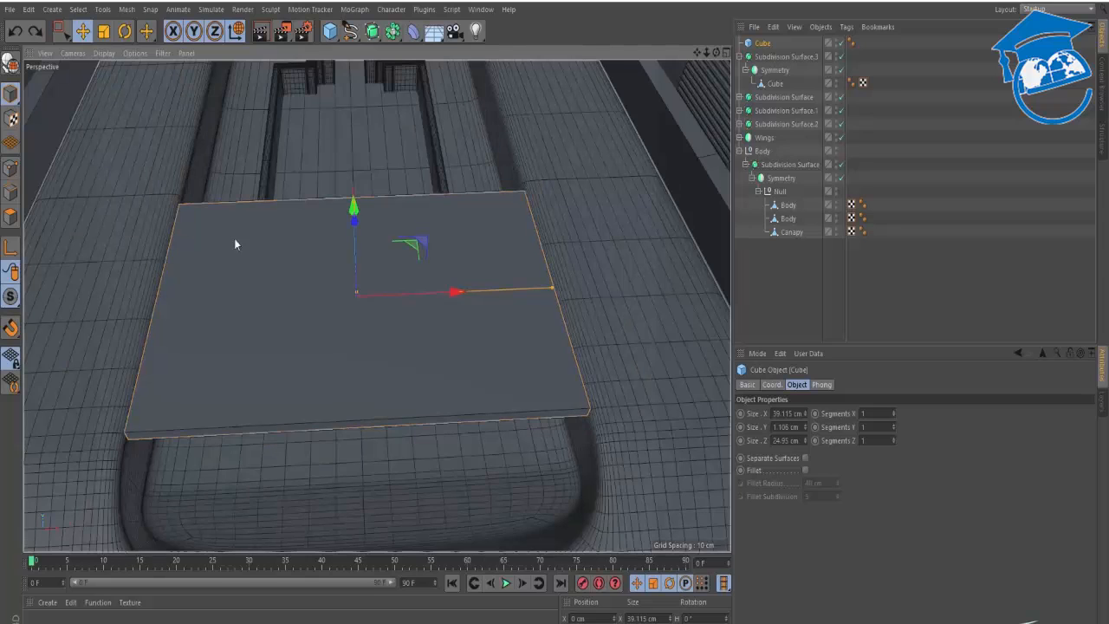
# Divide the plate into 5 segments along X and make it editable.
pyautogui.click(893, 410)
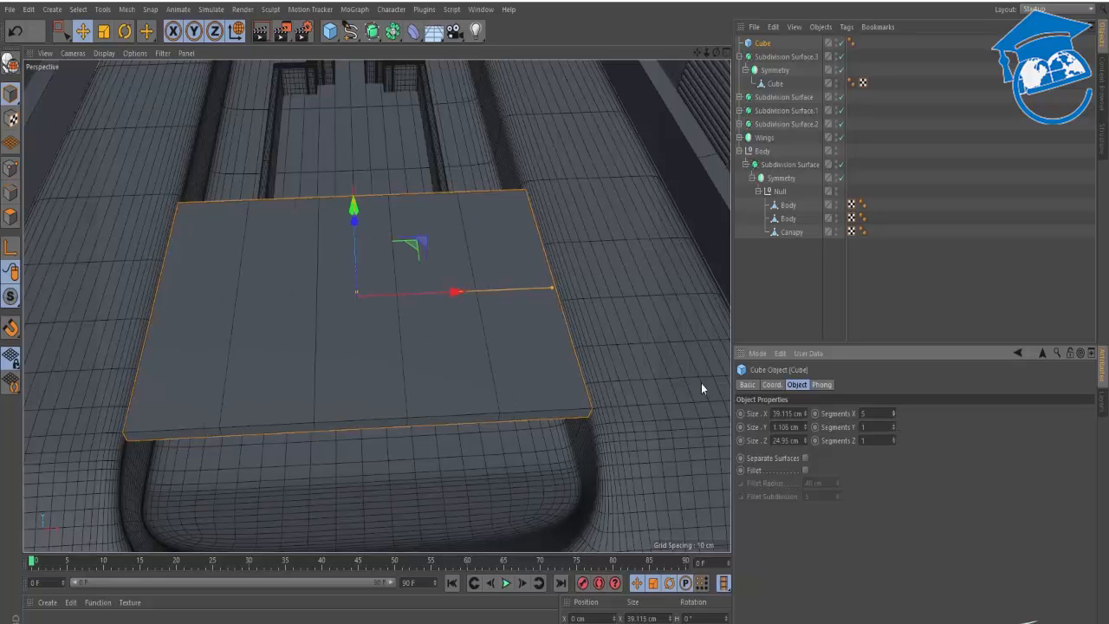
pyautogui.click(763, 45)
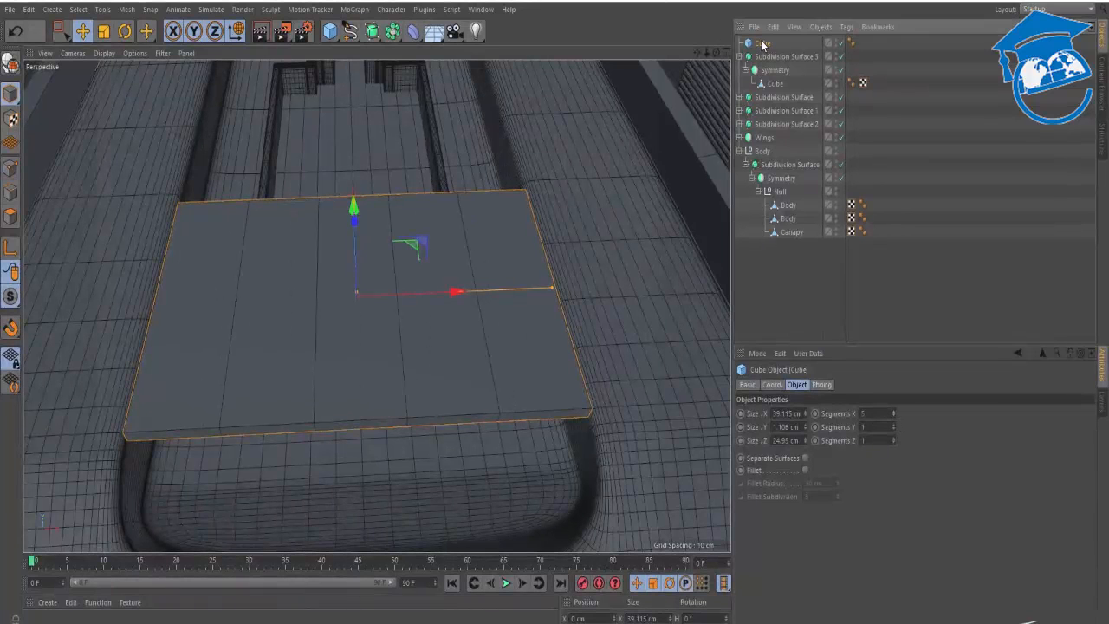
pyautogui.press('c')
pyautogui.keyDown('alt'); pyautogui.moveTo(366, 326); pyautogui.dragTo(337, 236); pyautogui.keyUp('alt')
pyautogui.hotkey('ctrl', 'a')
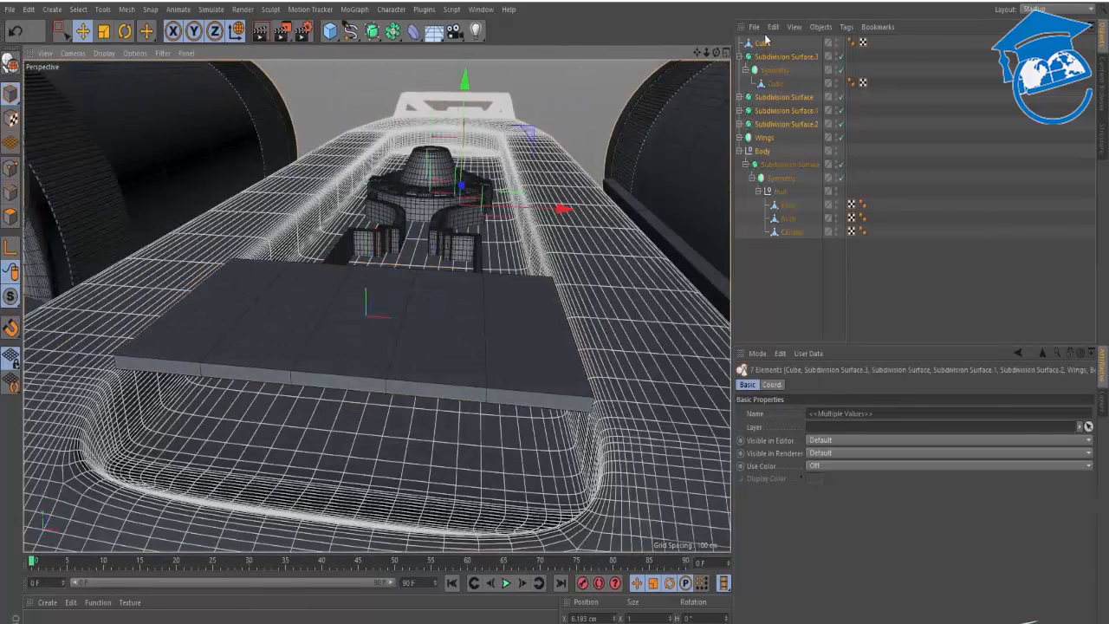
# Scale only the plate's thickness down to about 63%.
pyautogui.click(764, 43)
pyautogui.press('t')
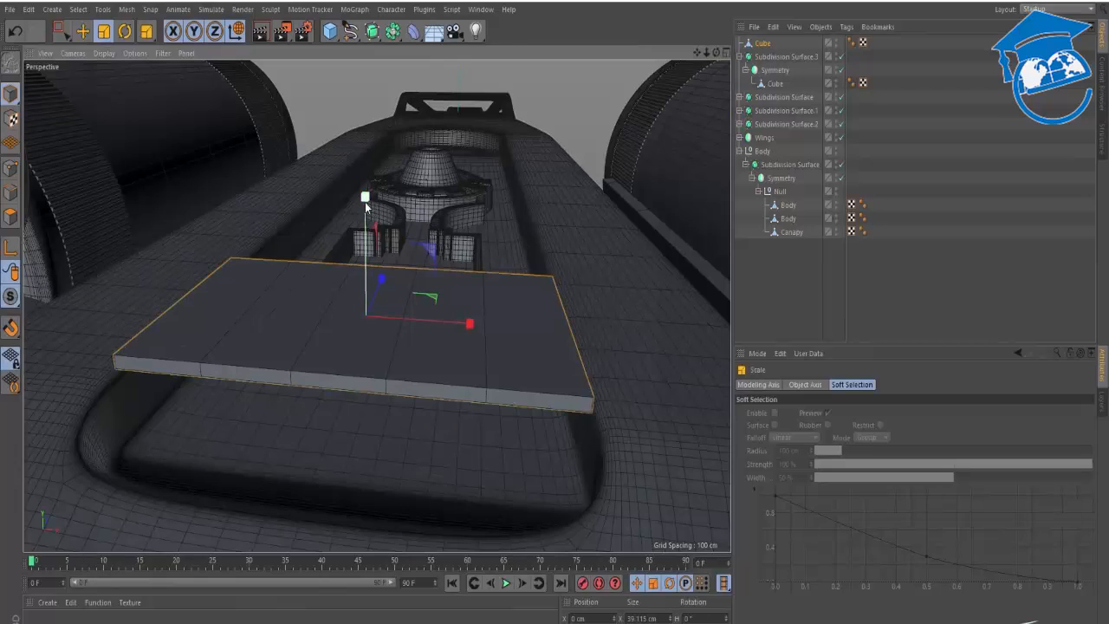
pyautogui.moveTo(364, 194); pyautogui.dragTo(368, 262)
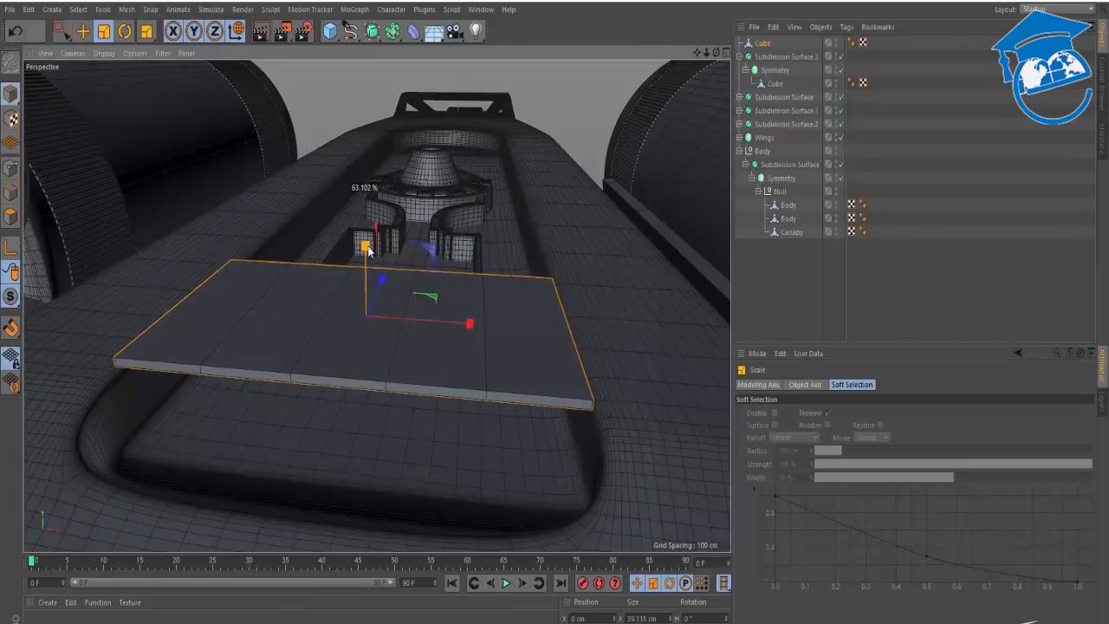
# Add a lengthwise loop cut through the plate's middle segment with the Knife at a 50% offset.
pyautogui.scroll(4, 437, 349)
pyautogui.keyDown('alt'); pyautogui.moveTo(440, 349); pyautogui.dragTo(459, 418); pyautogui.keyUp('alt')
pyautogui.scroll(4, 453, 383)
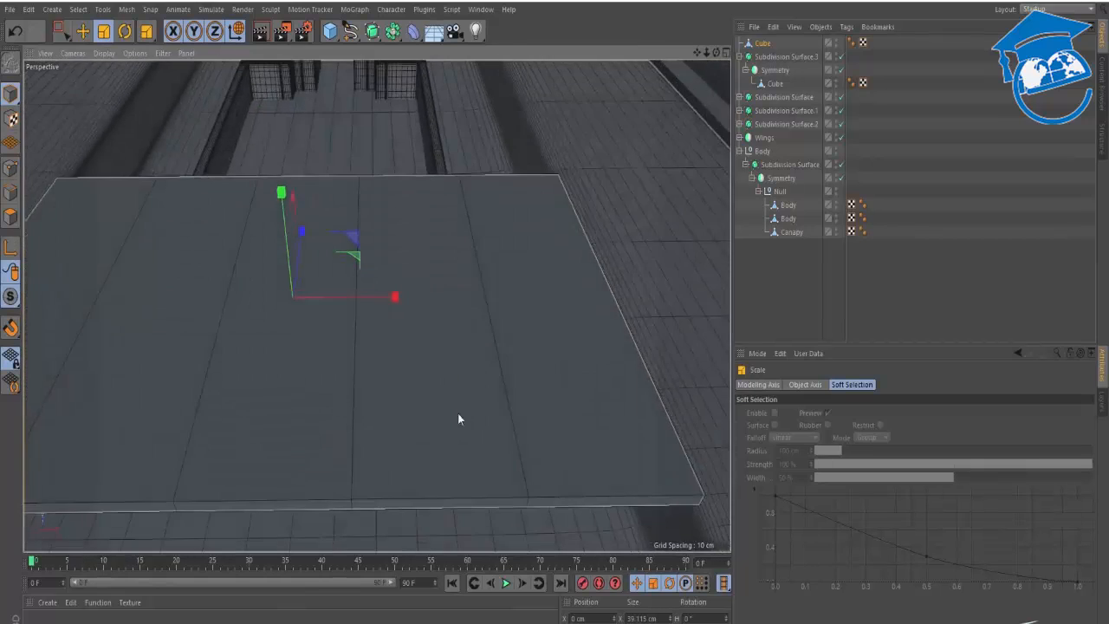
pyautogui.scroll(-2, 459, 416)
pyautogui.keyDown('alt'); pyautogui.moveTo(460, 378); pyautogui.dragTo(546, 317, button='middle'); pyautogui.keyUp('alt')
pyautogui.click(11, 192)
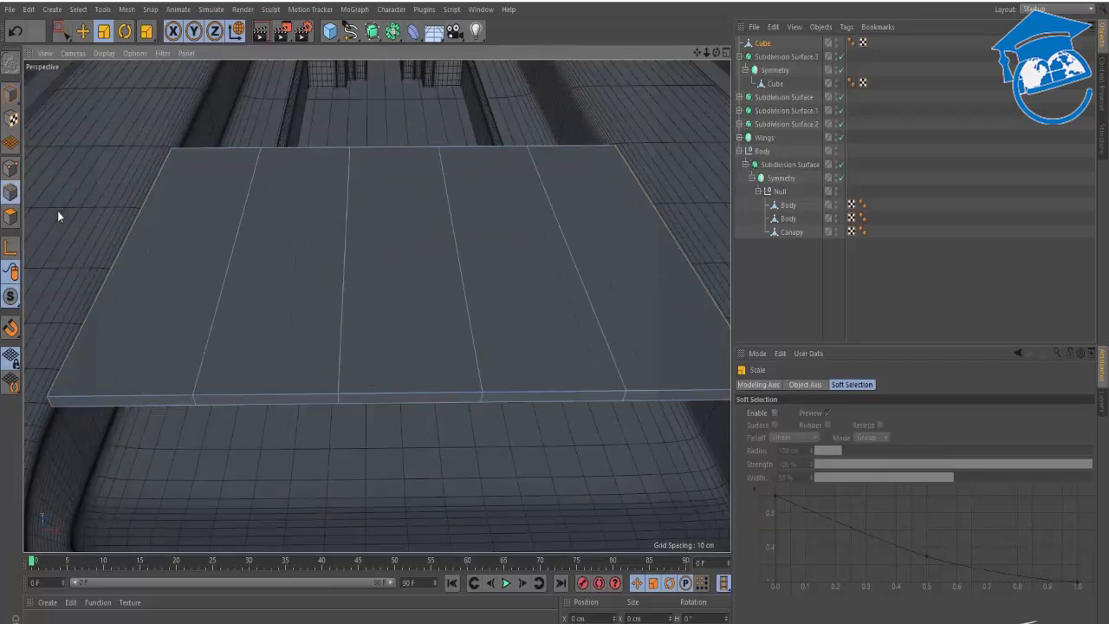
pyautogui.press('k')
pyautogui.click(402, 396)
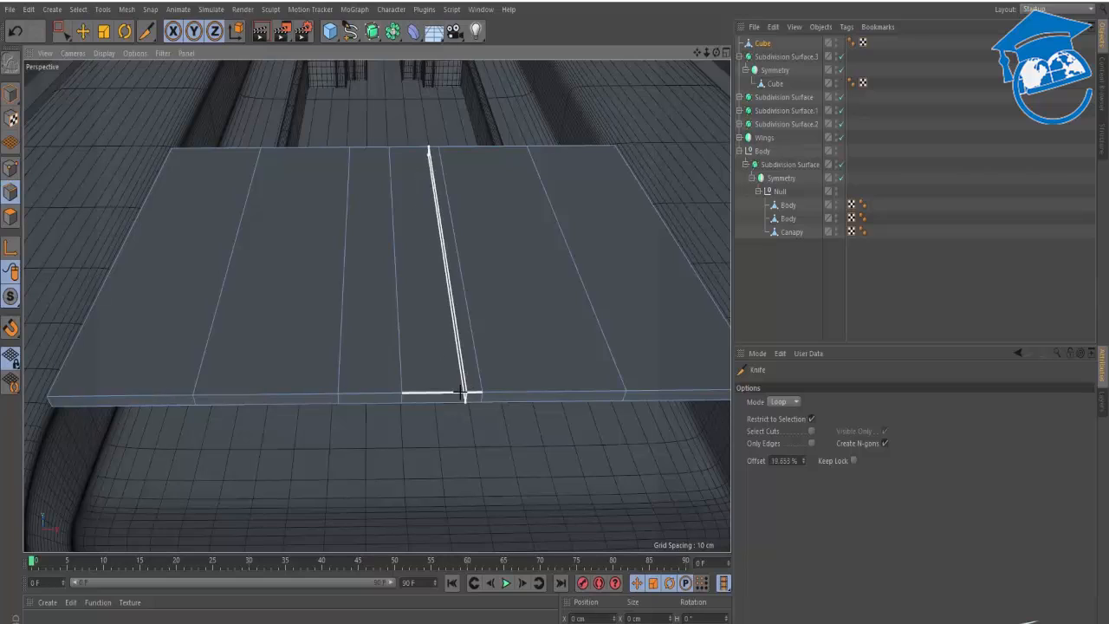
pyautogui.hotkey('ctrl', 'z')
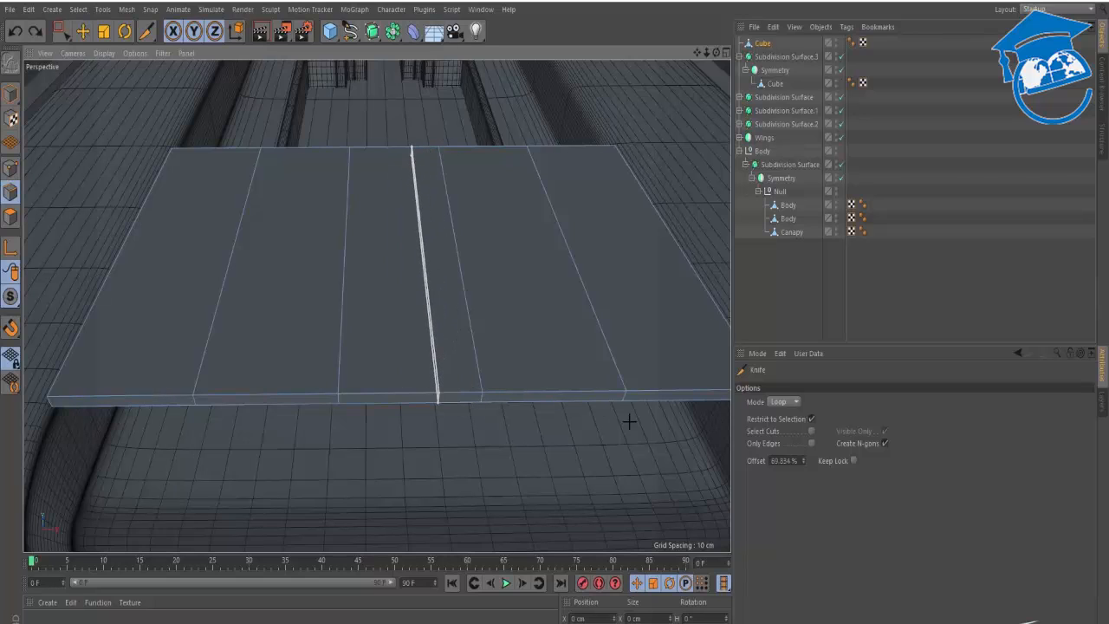
pyautogui.click(785, 460)
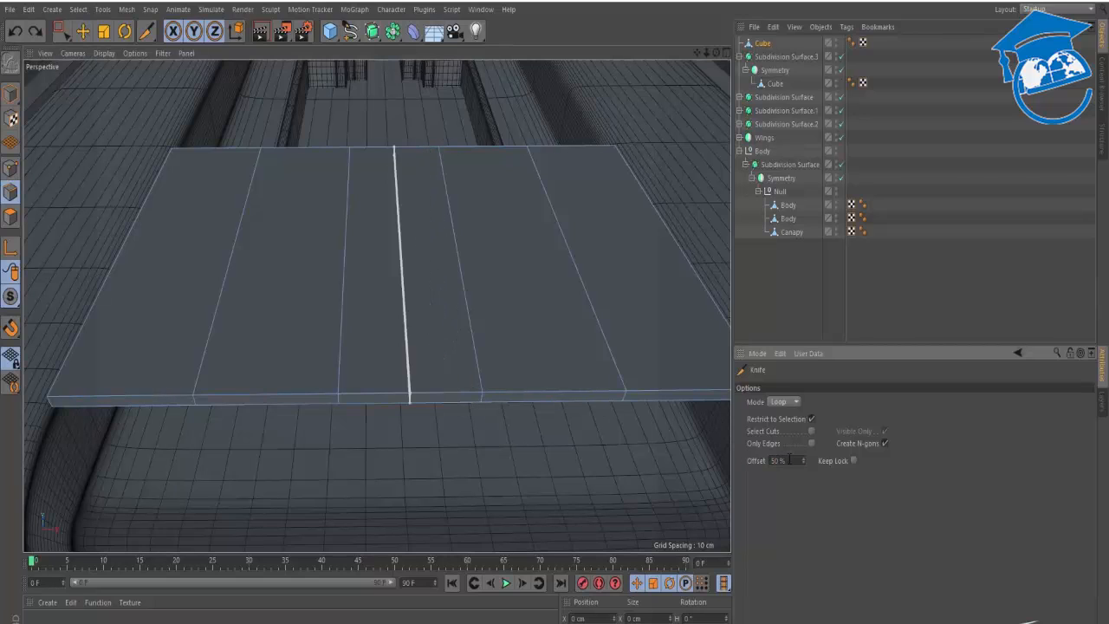
pyautogui.click(485, 440)
# Delete all the plate's polygons on one side of the centre cut, keeping the other half.
pyautogui.keyDown('alt'); pyautogui.moveTo(365, 338); pyautogui.dragTo(366, 304, button='middle'); pyautogui.keyUp('alt')
pyautogui.scroll(-4, 370, 362)
pyautogui.keyDown('alt'); pyautogui.moveTo(366, 305); pyautogui.dragTo(254, 273); pyautogui.keyUp('alt')
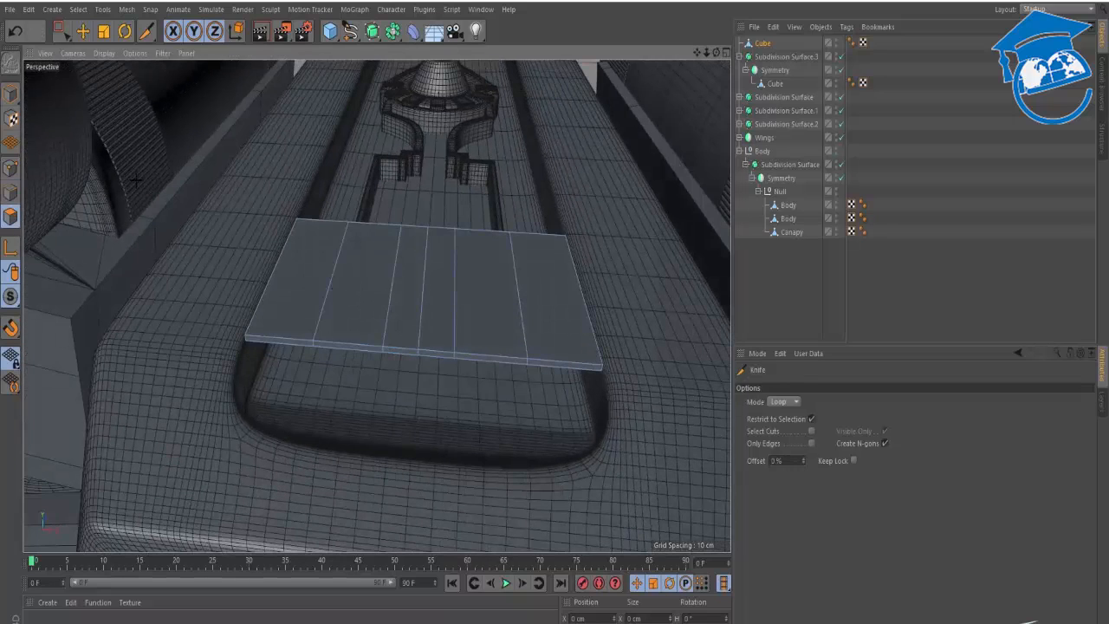
pyautogui.press('space')
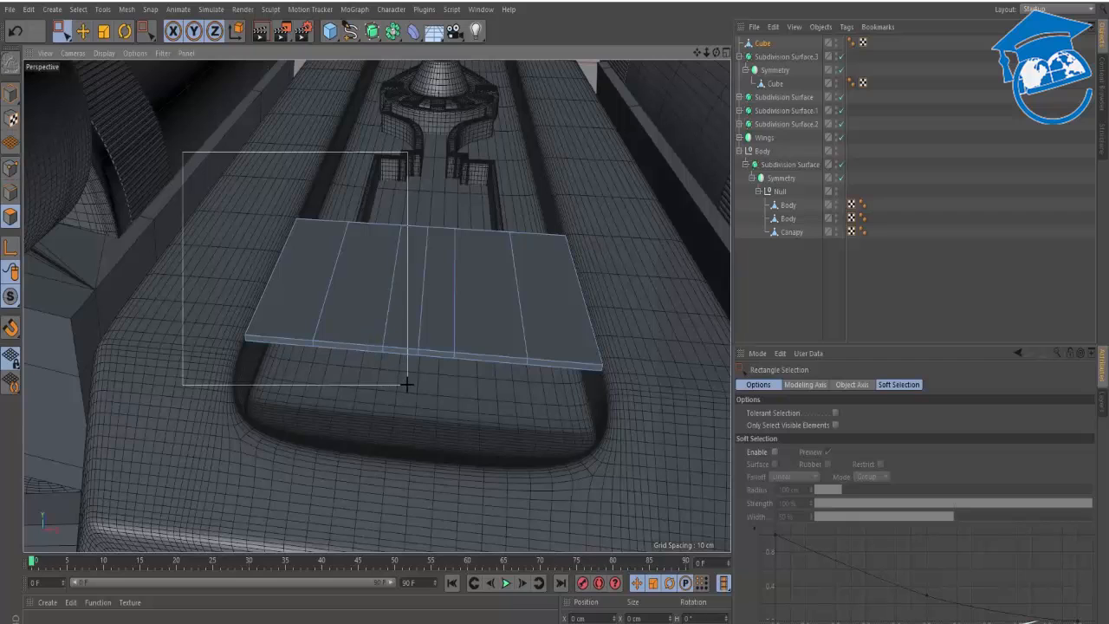
pyautogui.moveTo(407, 384); pyautogui.dragTo(407, 384)
pyautogui.press('Delete')
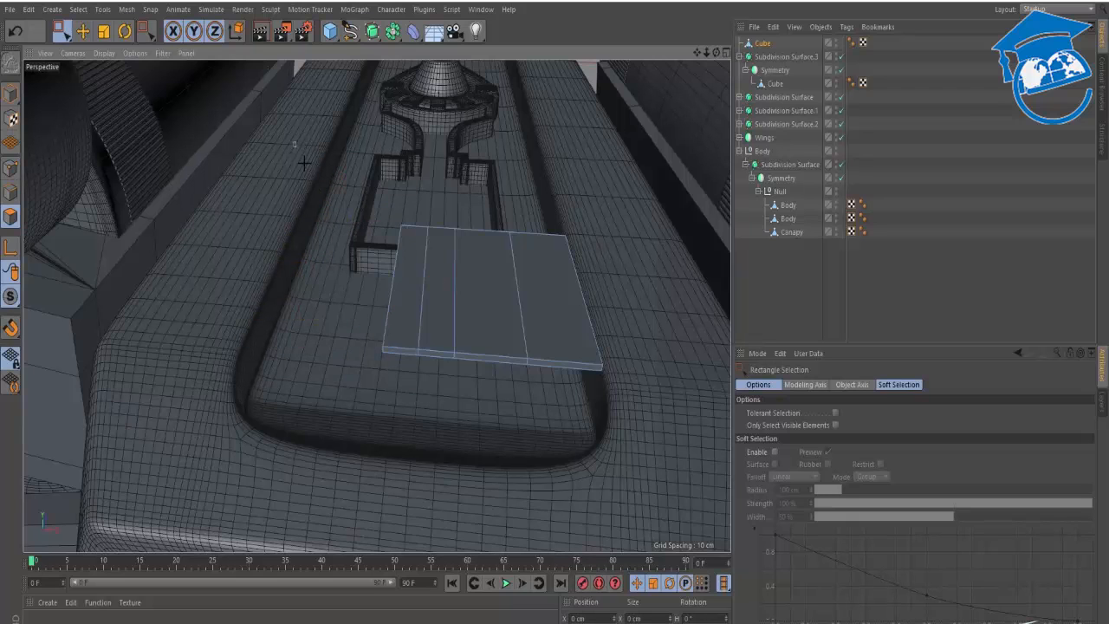
pyautogui.moveTo(294, 142); pyautogui.dragTo(439, 411)
pyautogui.press('Delete')
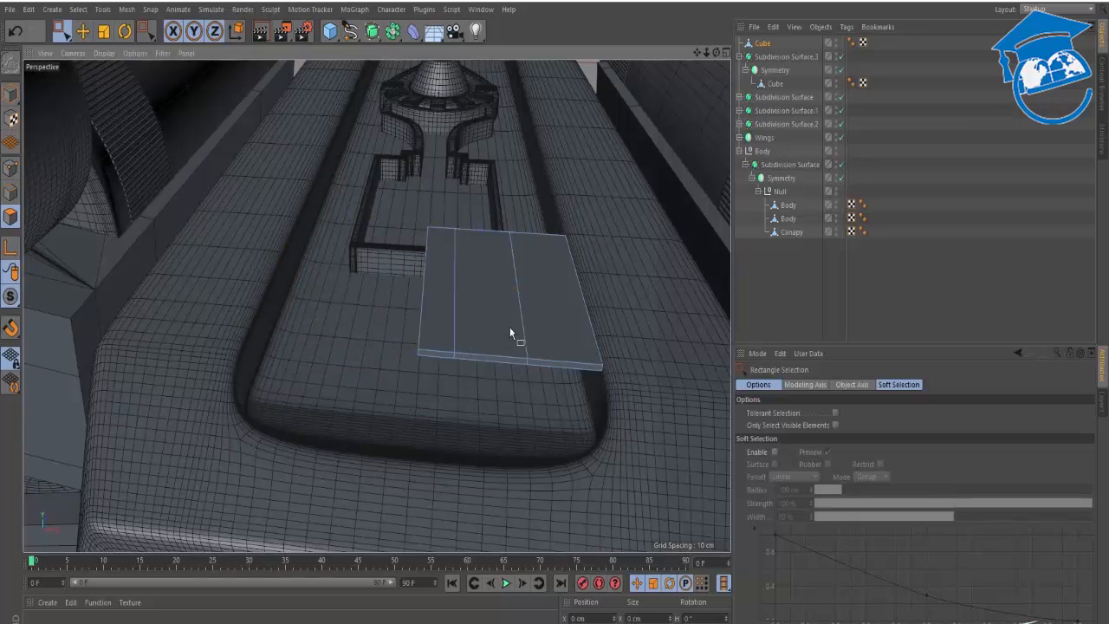
# Bevel the half plate's two inner lengthwise edge lines in Chamfer mode with an offset of about 0.3 cm.
pyautogui.keyDown('alt'); pyautogui.moveTo(509, 329); pyautogui.dragTo(551, 302, button='right'); pyautogui.keyUp('alt')
pyautogui.keyDown('alt'); pyautogui.moveTo(551, 301); pyautogui.dragTo(416, 305, button='middle'); pyautogui.keyUp('alt')
pyautogui.keyDown('alt'); pyautogui.moveTo(408, 372); pyautogui.dragTo(478, 333, button='right'); pyautogui.keyUp('alt')
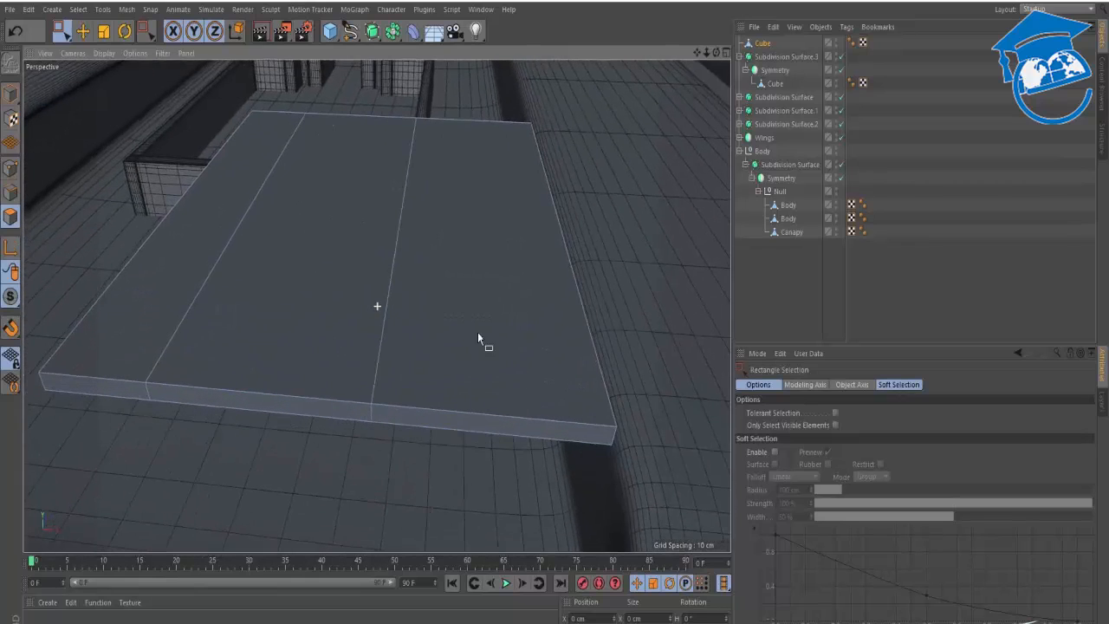
pyautogui.press('e')
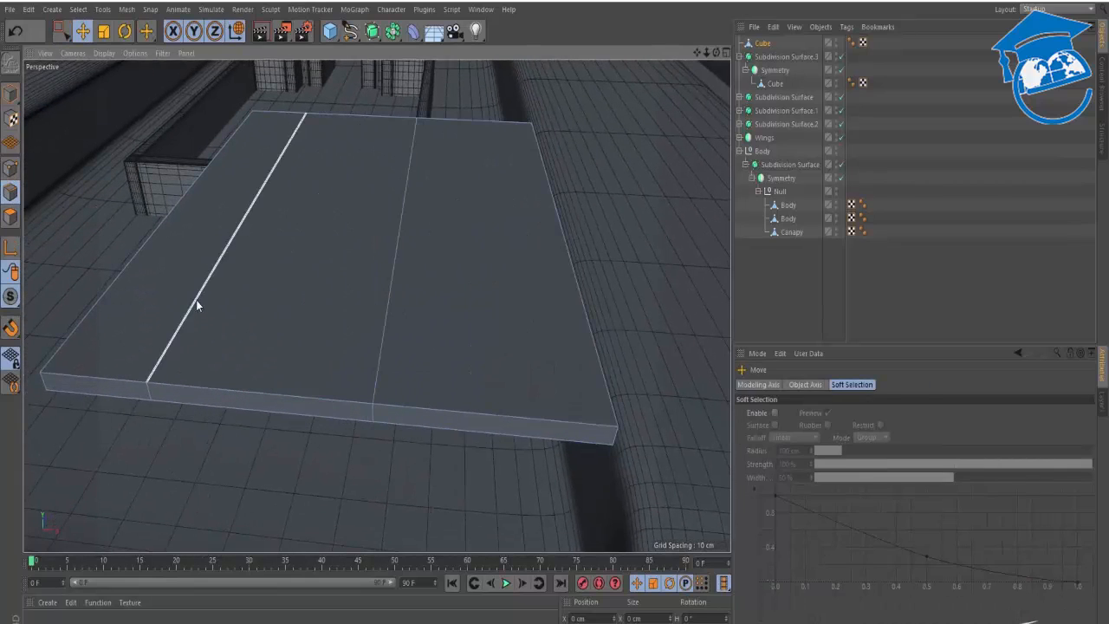
pyautogui.rightClick(466, 327)
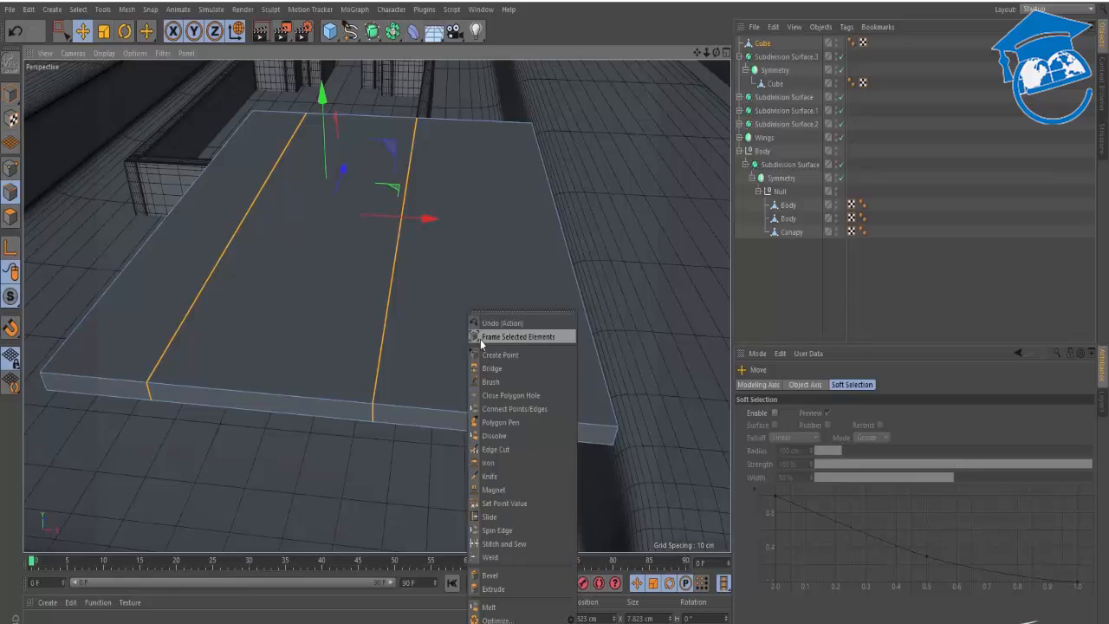
pyautogui.click(499, 575)
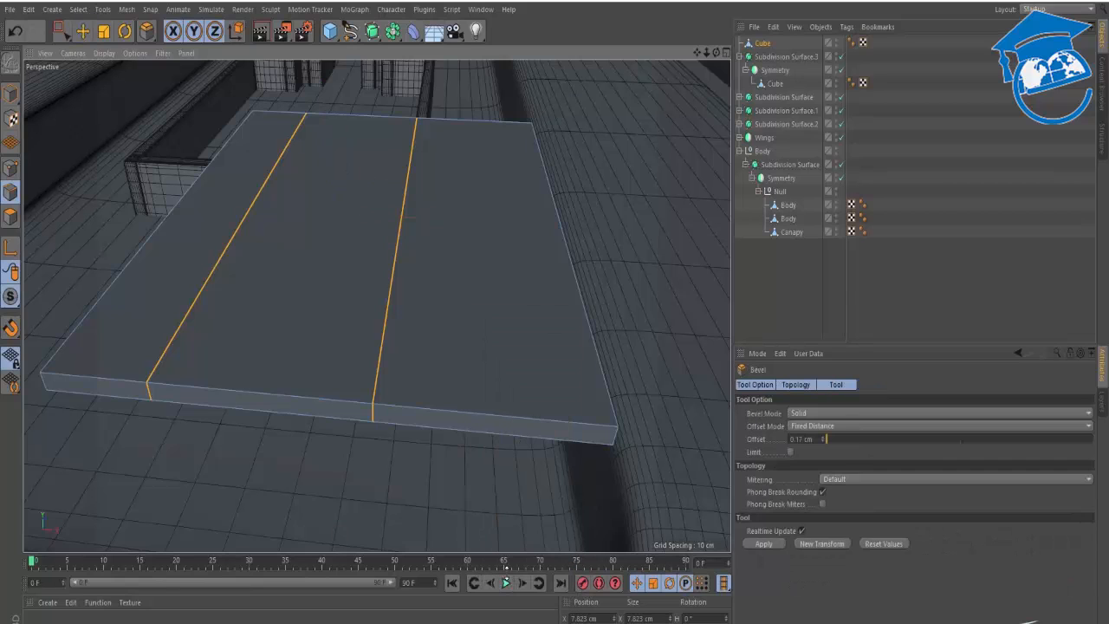
pyautogui.click(807, 414)
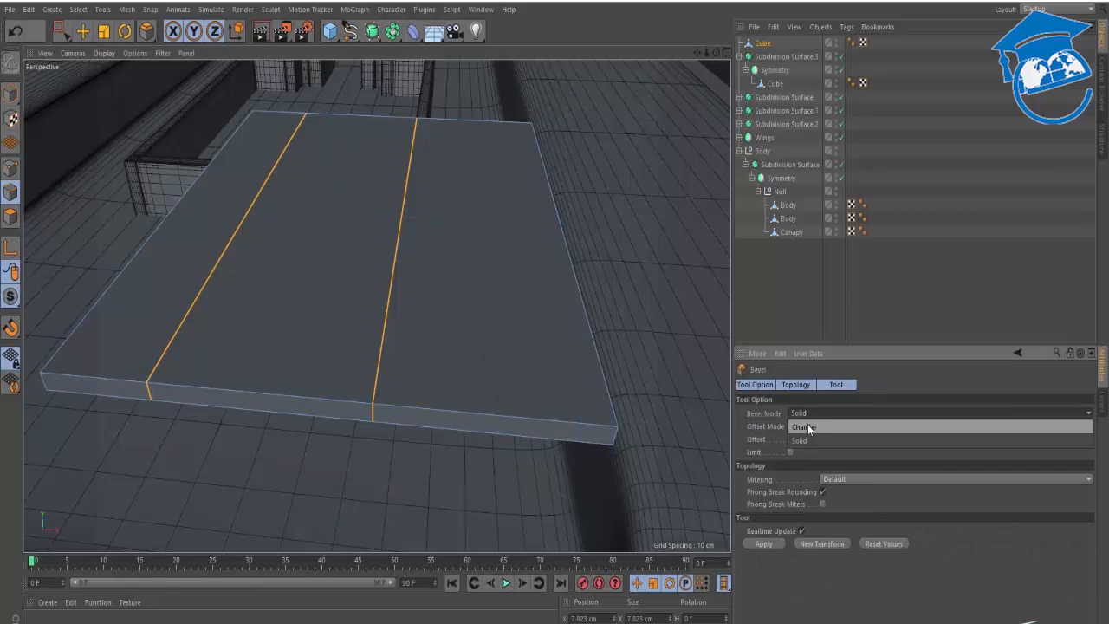
pyautogui.click(807, 423)
pyautogui.moveTo(660, 470); pyautogui.dragTo(674, 470)
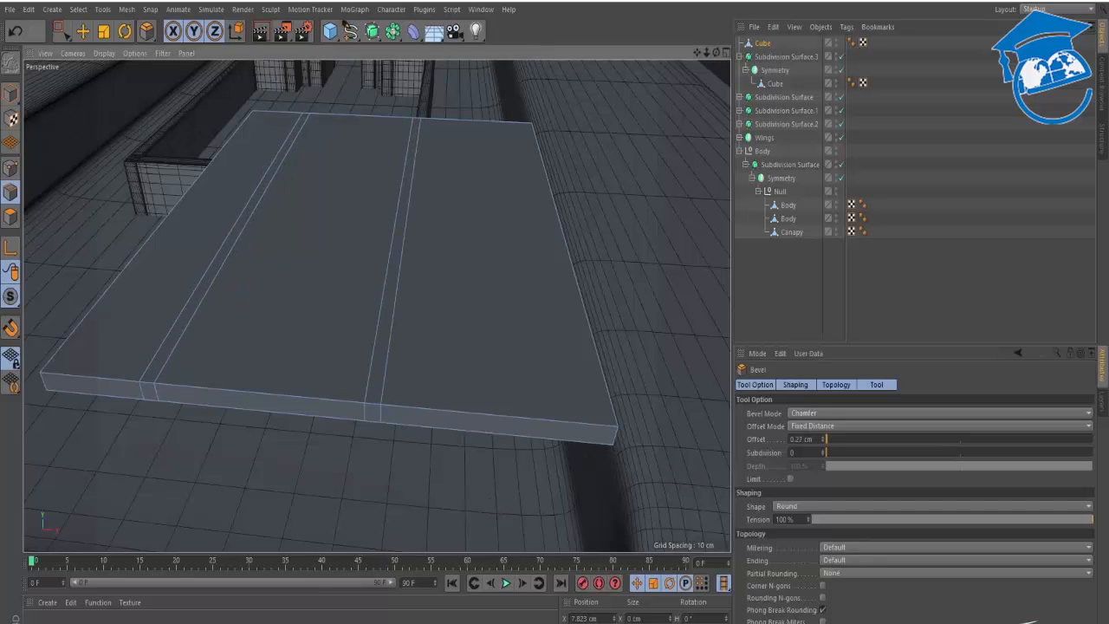
pyautogui.press('e')
pyautogui.click(473, 482)
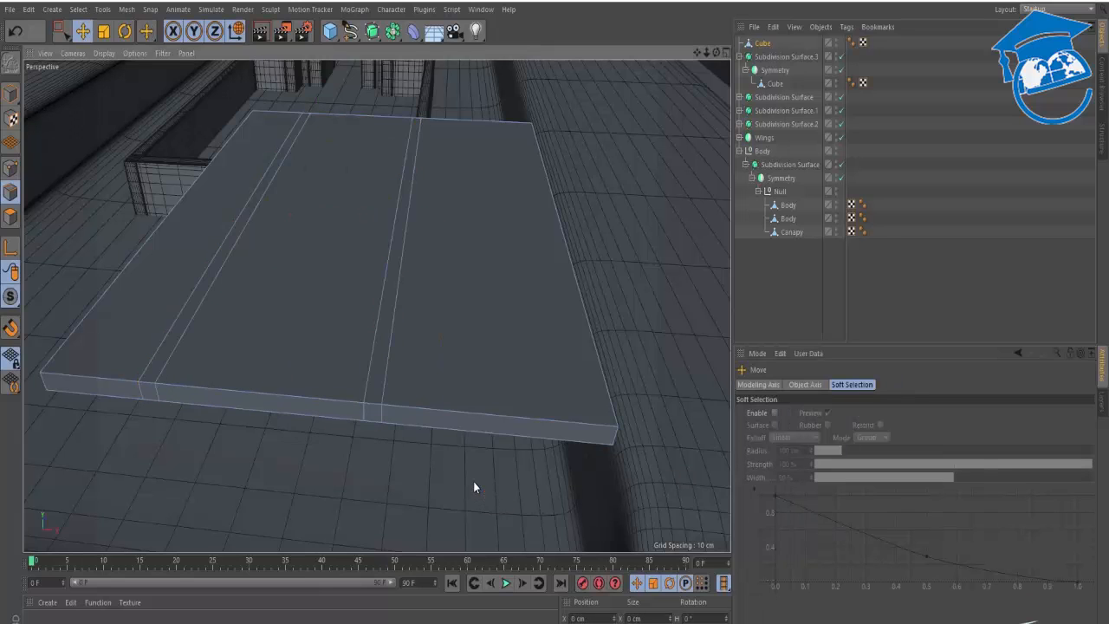
# Add Knife loop cuts close to the half plate's outer side edge and close to its front edge.
pyautogui.keyDown('alt'); pyautogui.moveTo(509, 381); pyautogui.dragTo(456, 363, button='middle'); pyautogui.keyUp('alt')
pyautogui.press('k')
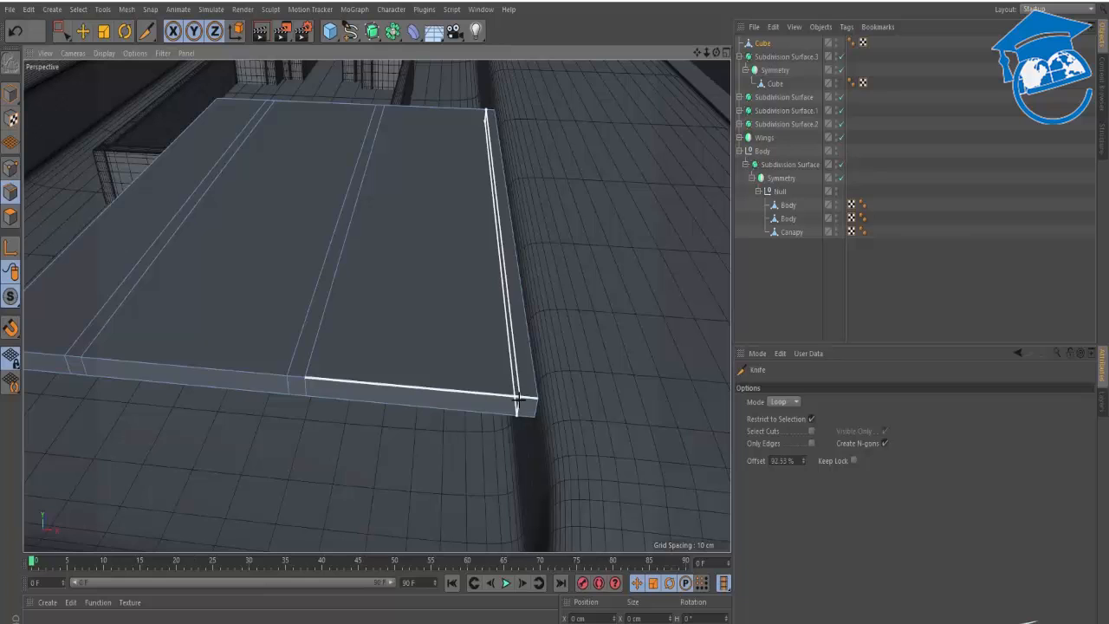
pyautogui.keyDown('alt'); pyautogui.moveTo(458, 240); pyautogui.dragTo(460, 466, button='middle'); pyautogui.keyUp('alt')
pyautogui.keyDown('alt'); pyautogui.moveTo(453, 296); pyautogui.dragTo(262, 305); pyautogui.keyUp('alt')
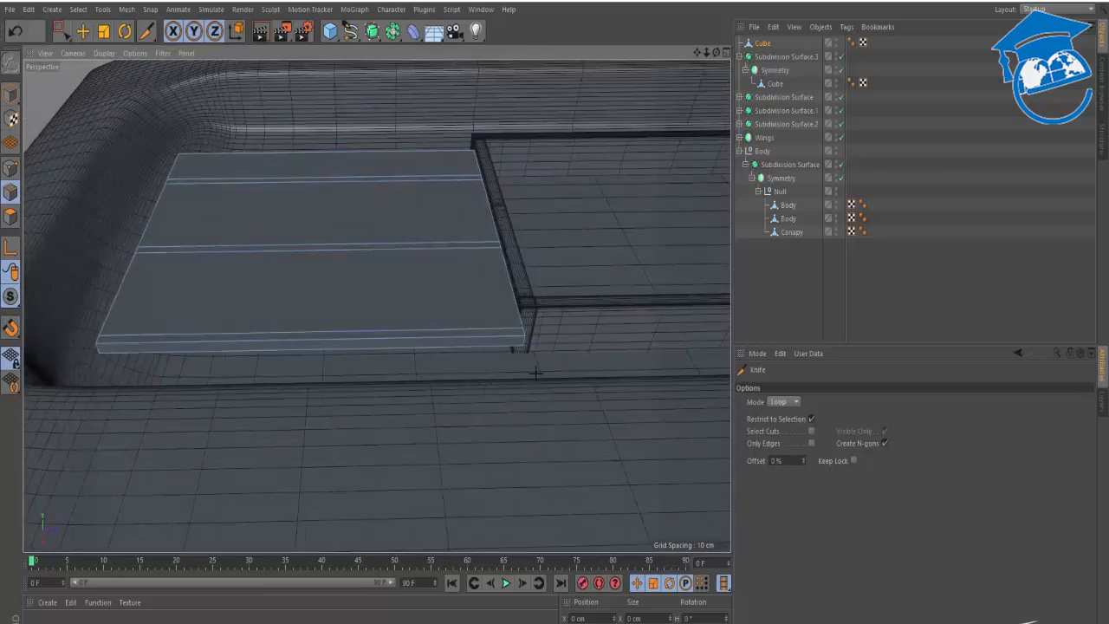
pyautogui.click(513, 338)
# Select the narrow top strips along the two bevels, the outer side and the front edge, and extrude them upward into tall ribs.
pyautogui.keyDown('alt'); pyautogui.moveTo(468, 149); pyautogui.dragTo(415, 273); pyautogui.keyUp('alt')
pyautogui.click(10, 216)
pyautogui.press('e')
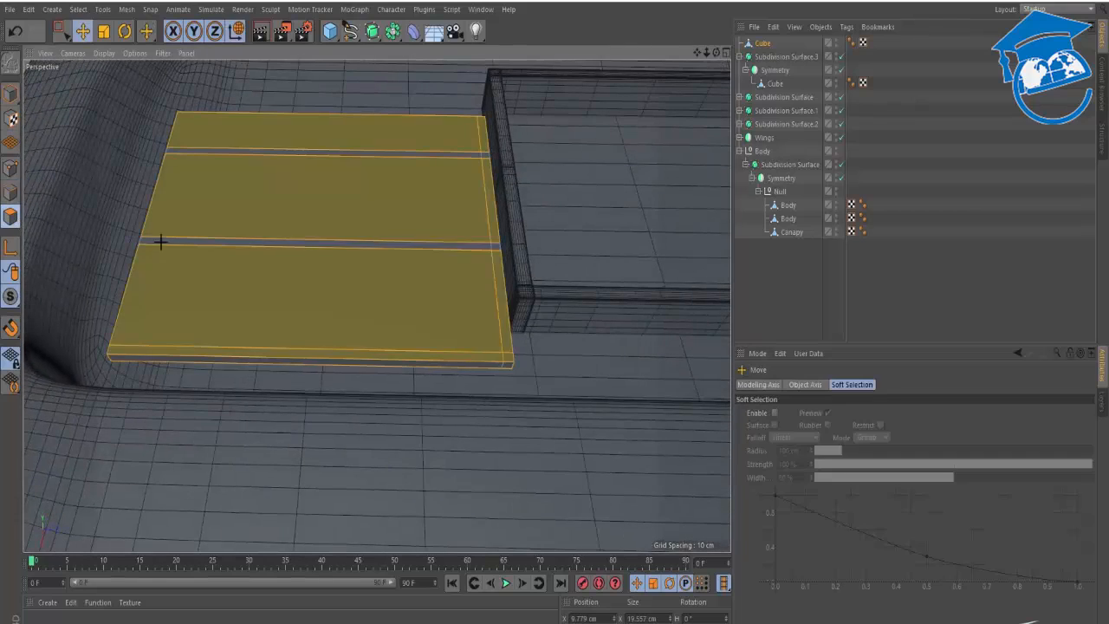
pyautogui.doubleClick(217, 244)
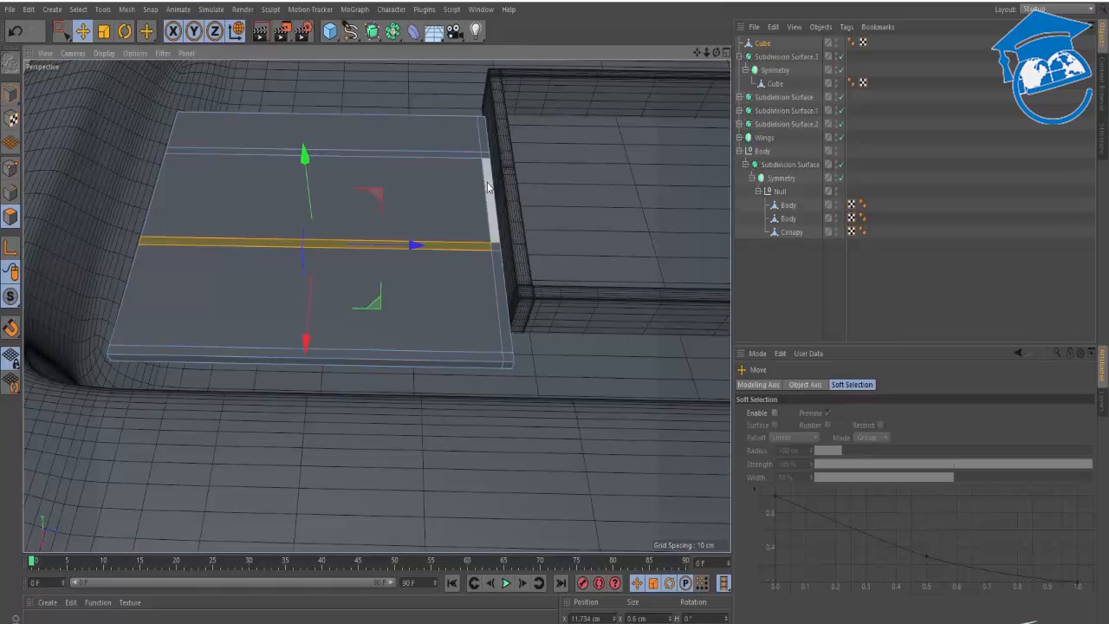
pyautogui.keyDown('shift'); pyautogui.click(475, 156); pyautogui.keyUp('shift')
pyautogui.keyDown('shift'); pyautogui.click(488, 178); pyautogui.keyUp('shift')
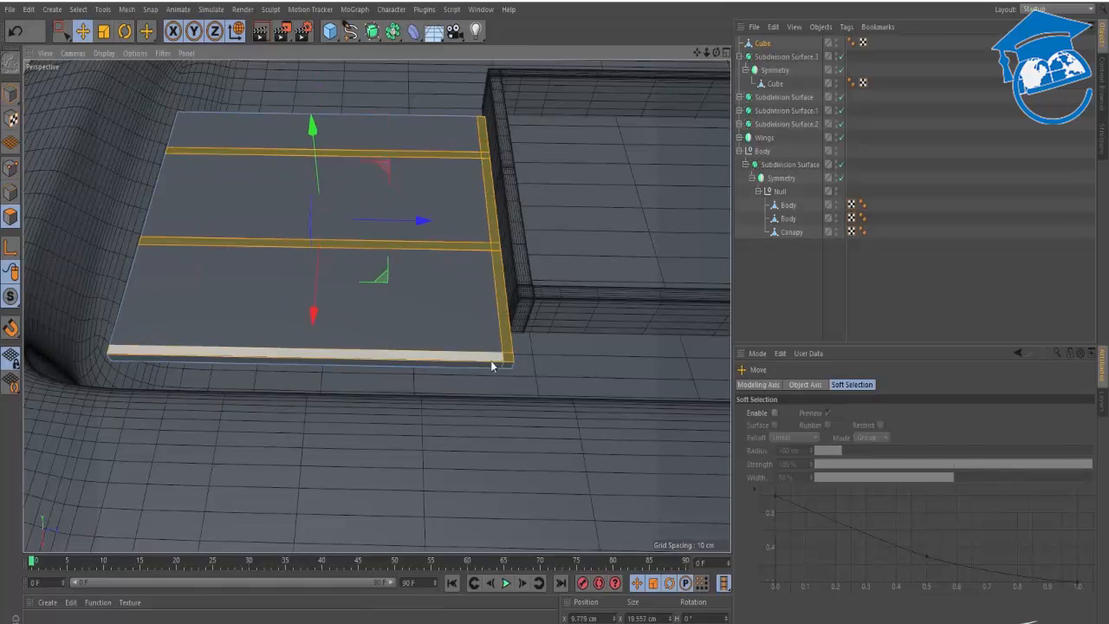
pyautogui.keyDown('alt'); pyautogui.moveTo(491, 360); pyautogui.dragTo(467, 230); pyautogui.keyUp('alt')
pyautogui.keyDown('ctrl'); pyautogui.moveTo(213, 208); pyautogui.dragTo(44, 233); pyautogui.keyUp('ctrl')
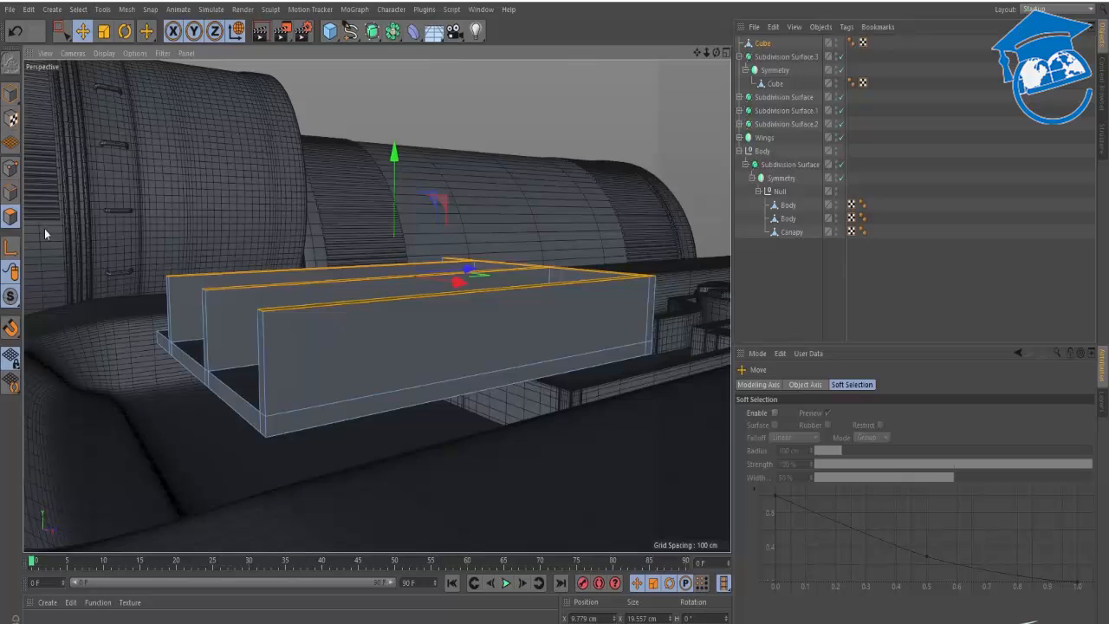
# Select the corner points at the low-edge ends of the three ribs and lower them so the ribs slope down to the plate.
pyautogui.click(13, 169)
pyautogui.keyDown('alt'); pyautogui.moveTo(282, 325); pyautogui.dragTo(215, 284); pyautogui.keyUp('alt')
pyautogui.press('0')
pyautogui.moveTo(266, 327); pyautogui.dragTo(163, 247)
pyautogui.press('e')
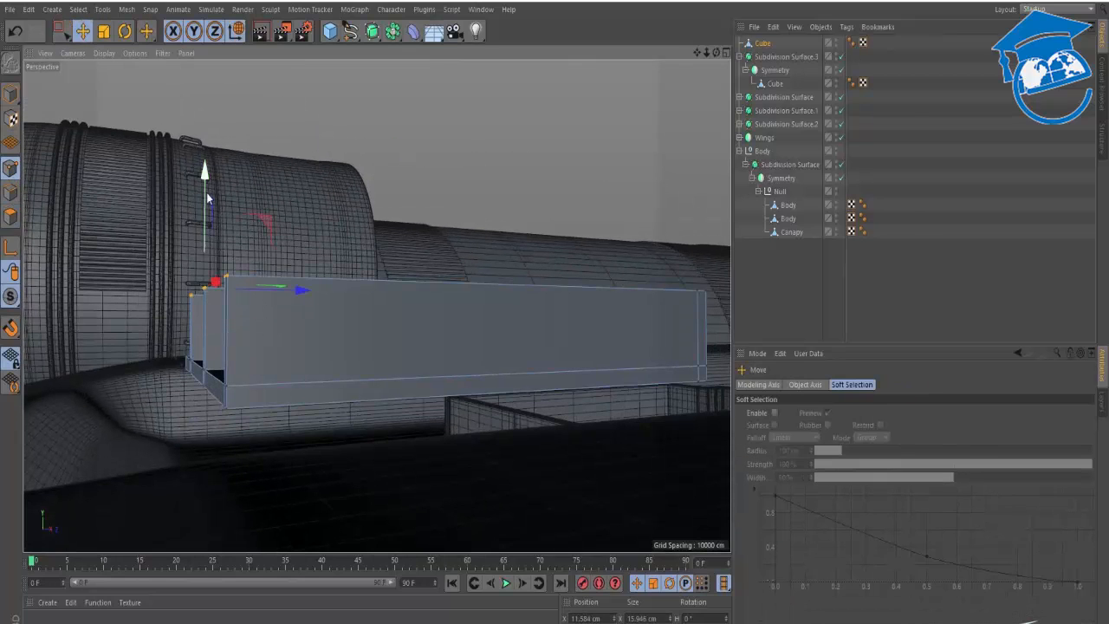
pyautogui.moveTo(207, 177); pyautogui.dragTo(209, 244)
pyautogui.keyDown('alt'); pyautogui.moveTo(283, 376); pyautogui.dragTo(380, 407); pyautogui.keyUp('alt')
pyautogui.keyDown('alt'); pyautogui.moveTo(316, 273); pyautogui.dragTo(290, 315, button='right'); pyautogui.keyUp('alt')
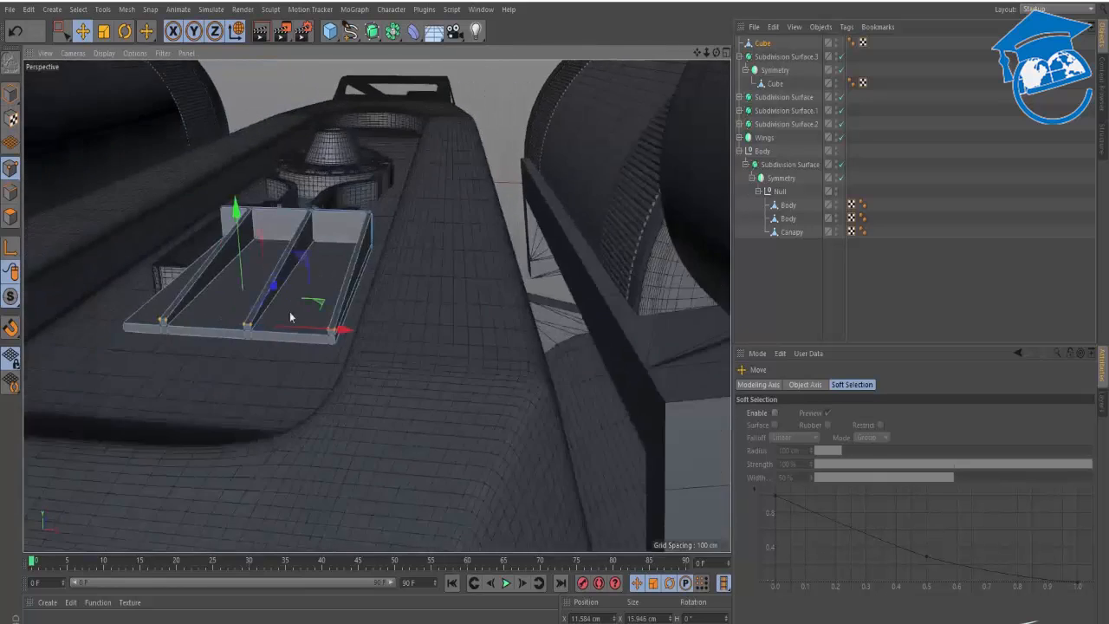
pyautogui.keyDown('alt'); pyautogui.moveTo(290, 314); pyautogui.dragTo(450, 372); pyautogui.keyUp('alt')
# Add a Symmetry object and place the ribbed half plate's Cube inside it to mirror the grille across ZY.
pyautogui.click(11, 93)
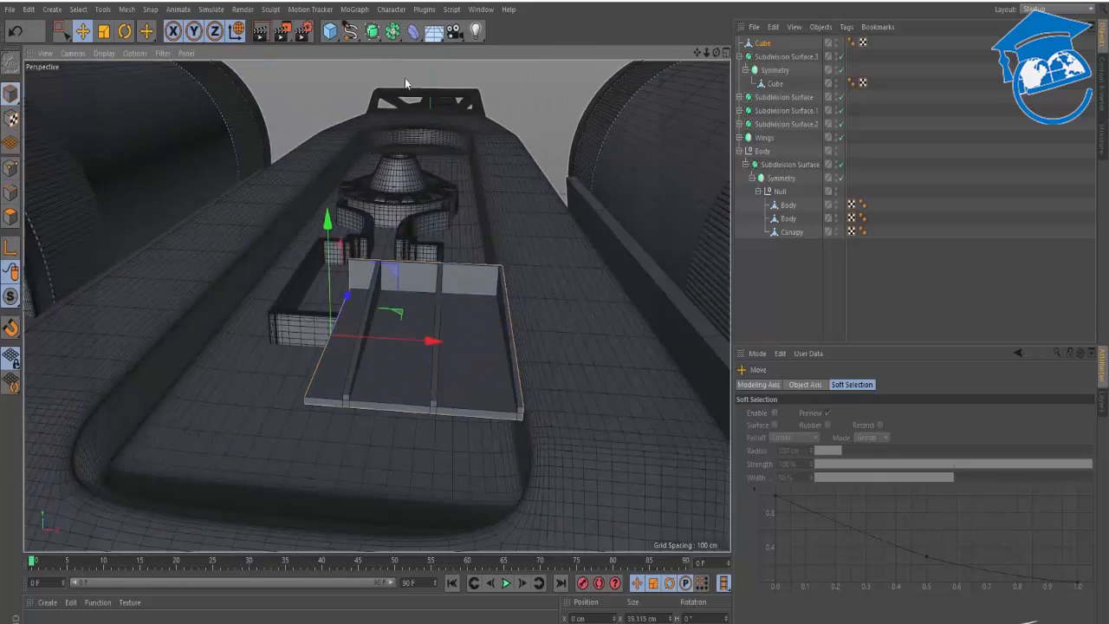
pyautogui.click(392, 31)
pyautogui.click(518, 109)
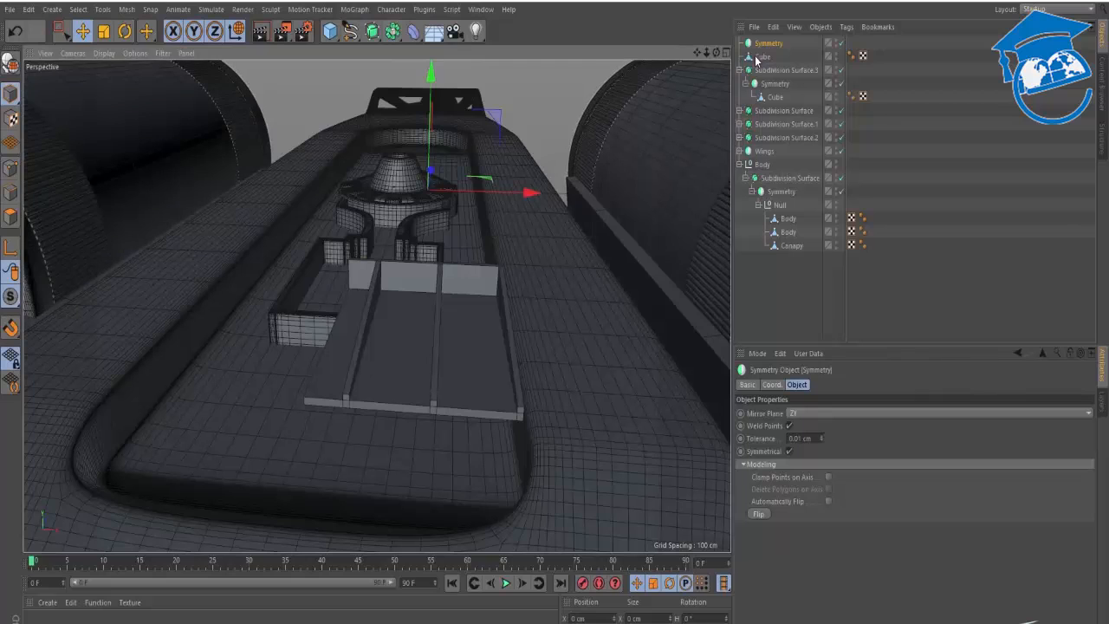
pyautogui.moveTo(760, 57); pyautogui.dragTo(768, 44)
pyautogui.keyDown('alt'); pyautogui.moveTo(719, 84); pyautogui.dragTo(383, 335); pyautogui.keyUp('alt')
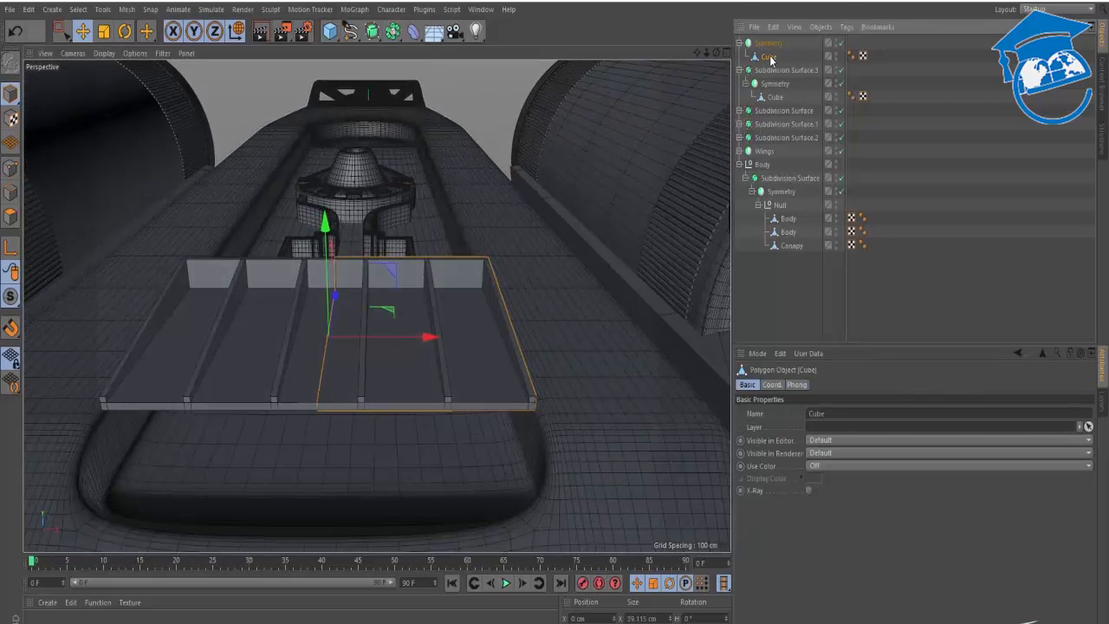
# With the new Symmetry temporarily disabled, select and delete the tall wall's end polygon on the centre line, and re-enable the mirroring.
pyautogui.click(839, 42)
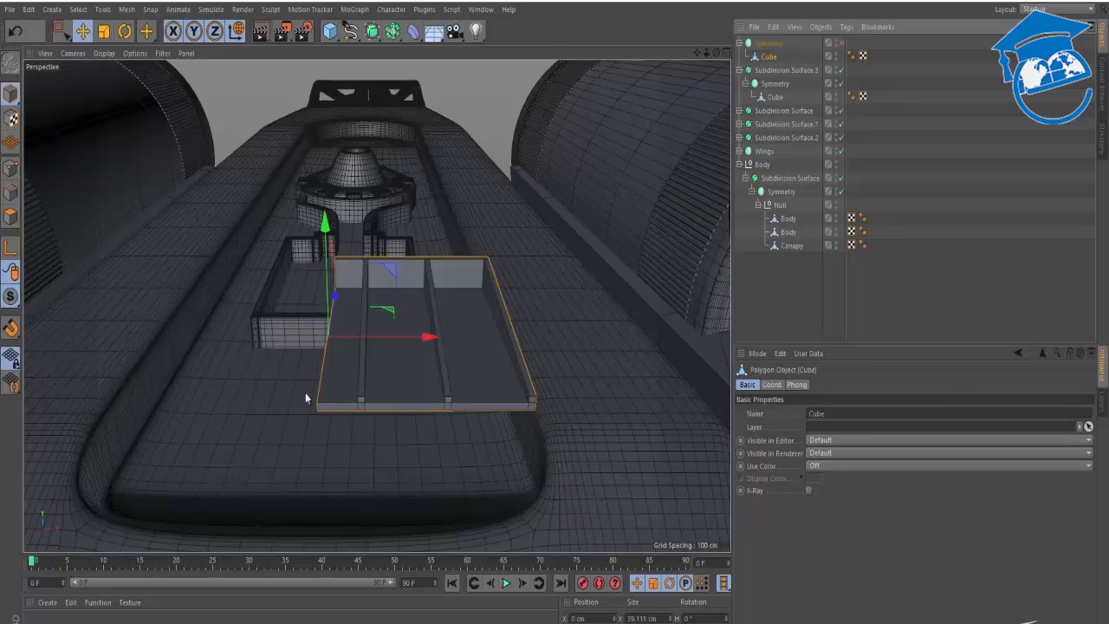
pyautogui.keyDown('alt'); pyautogui.moveTo(305, 393); pyautogui.dragTo(55, 213); pyautogui.keyUp('alt')
pyautogui.click(11, 217)
pyautogui.press('0')
pyautogui.moveTo(290, 229); pyautogui.dragTo(317, 266)
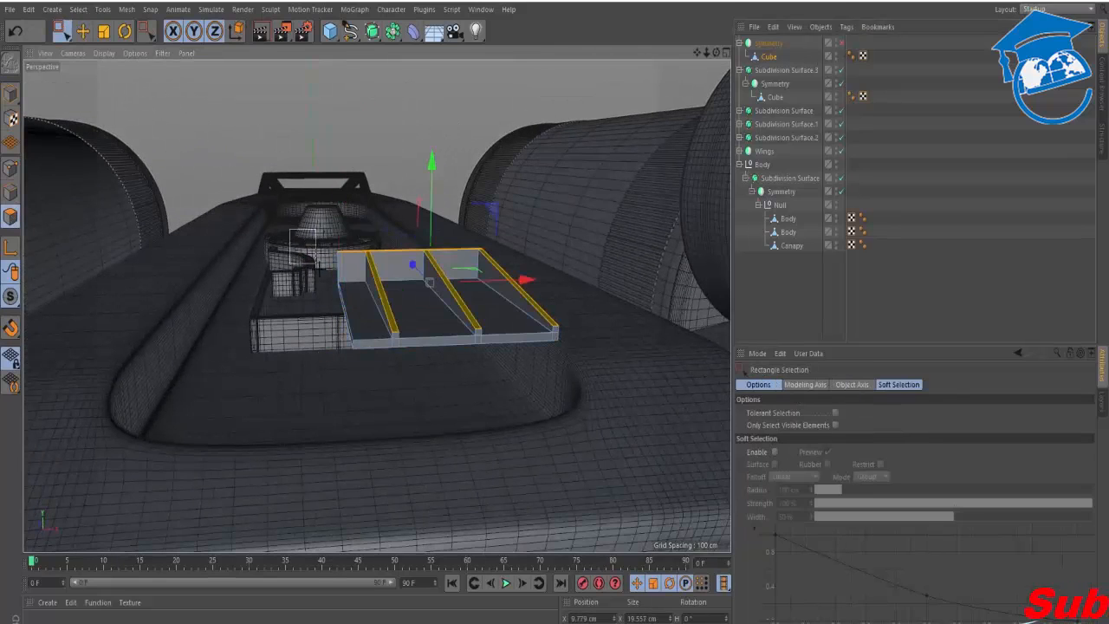
pyautogui.moveTo(356, 390); pyautogui.dragTo(355, 396)
pyautogui.rightClick(291, 357)
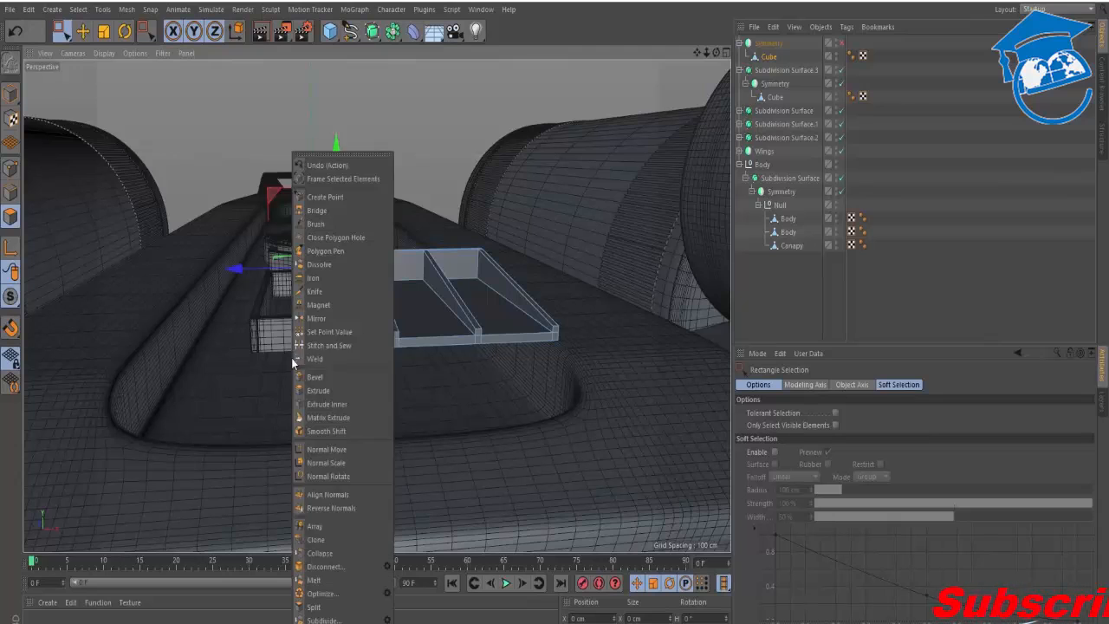
pyautogui.click(432, 463)
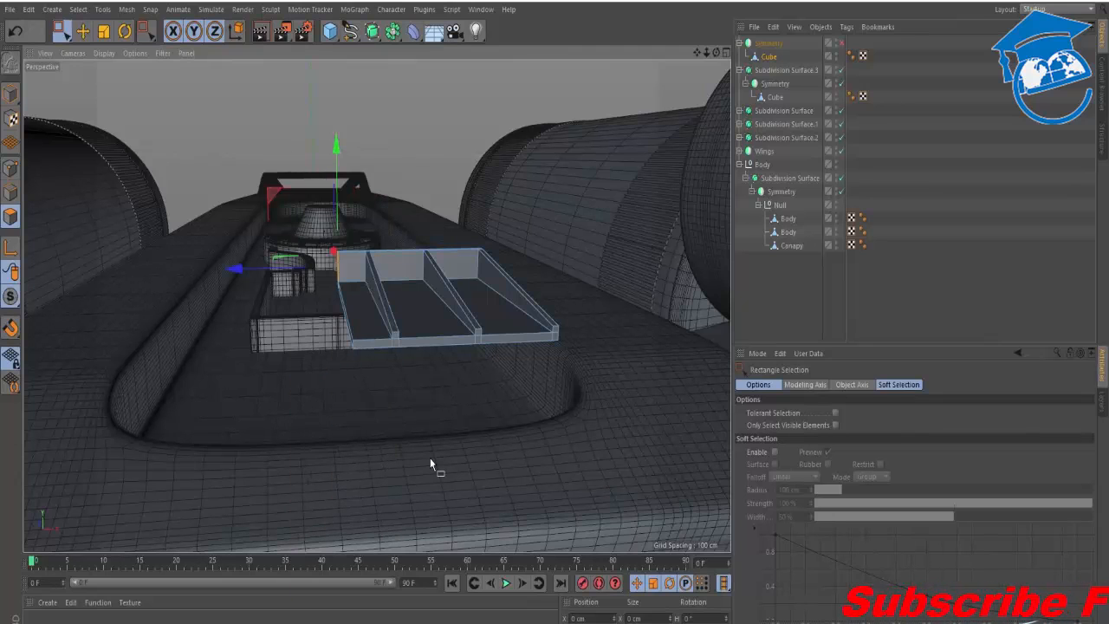
pyautogui.keyDown('alt'); pyautogui.moveTo(405, 424); pyautogui.dragTo(346, 320); pyautogui.keyUp('alt')
pyautogui.click(843, 44)
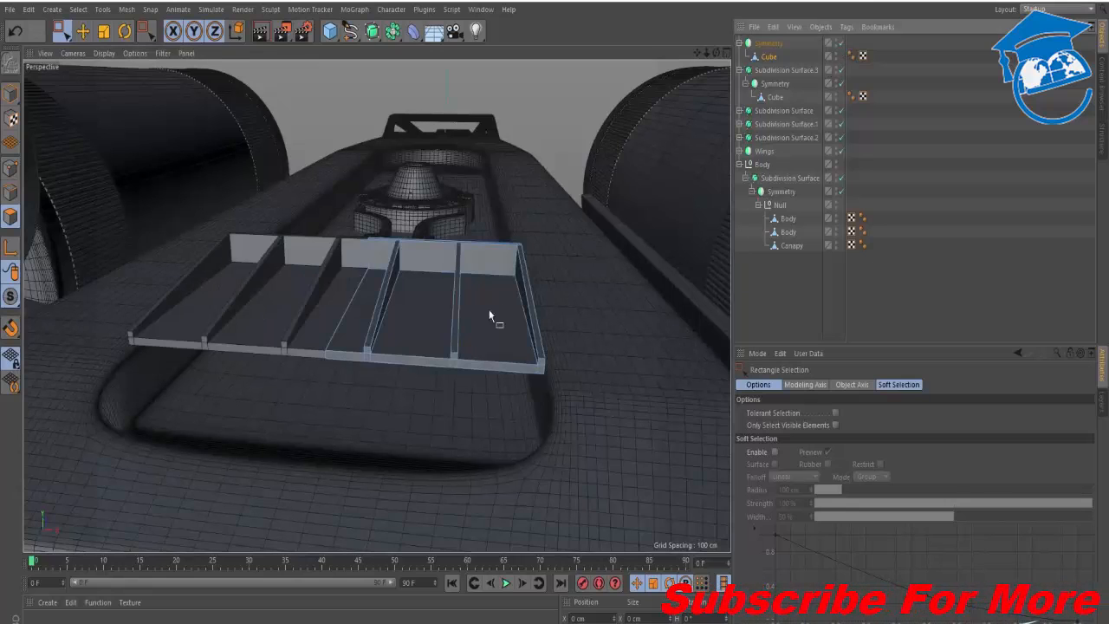
# Add Knife loop cuts around the half grille close to its tall wall, centre line, ribs and low edge to tighten the corners.
pyautogui.scroll(4, 488, 309)
pyautogui.keyDown('alt'); pyautogui.moveTo(535, 320); pyautogui.dragTo(474, 292); pyautogui.keyUp('alt')
pyautogui.press('k')
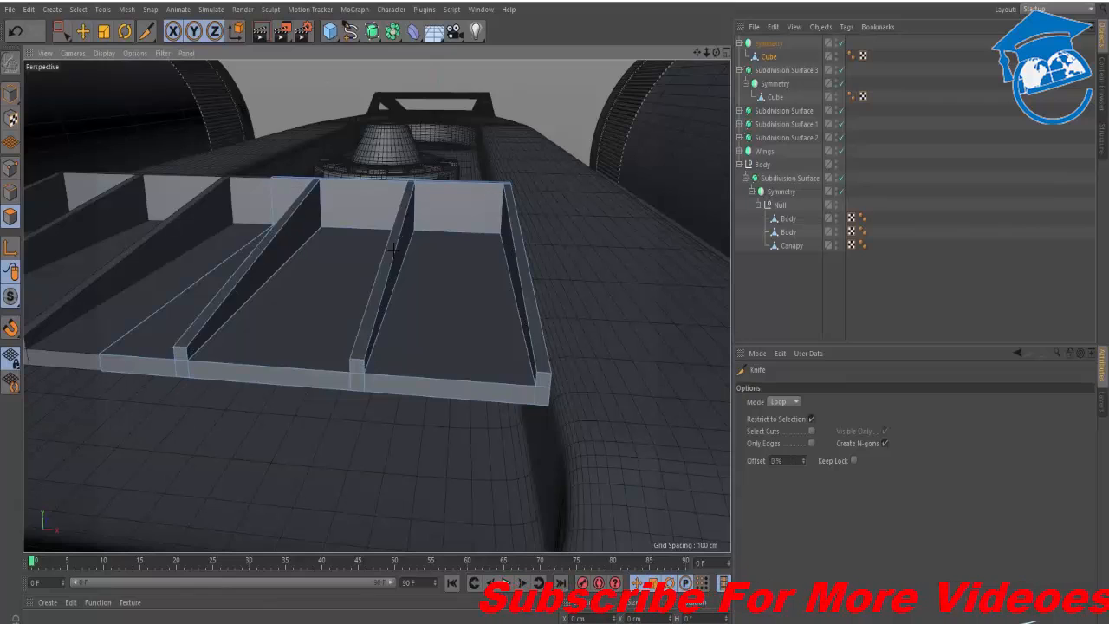
pyautogui.click(272, 180)
pyautogui.keyDown('alt'); pyautogui.moveTo(270, 200); pyautogui.dragTo(274, 225); pyautogui.keyUp('alt')
pyautogui.click(272, 220)
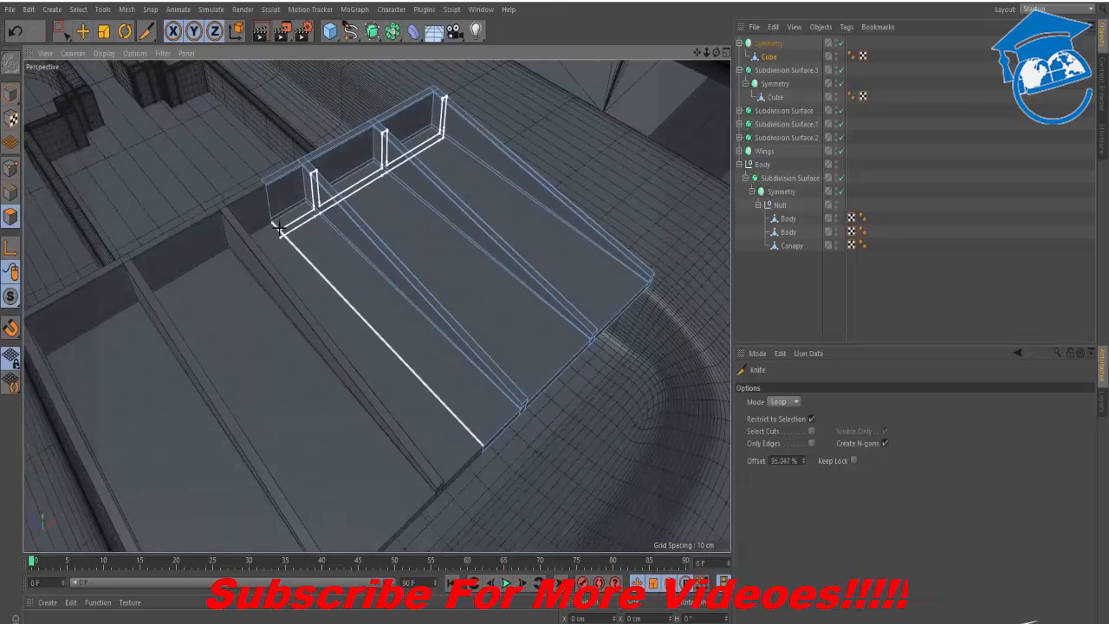
pyautogui.click(481, 440)
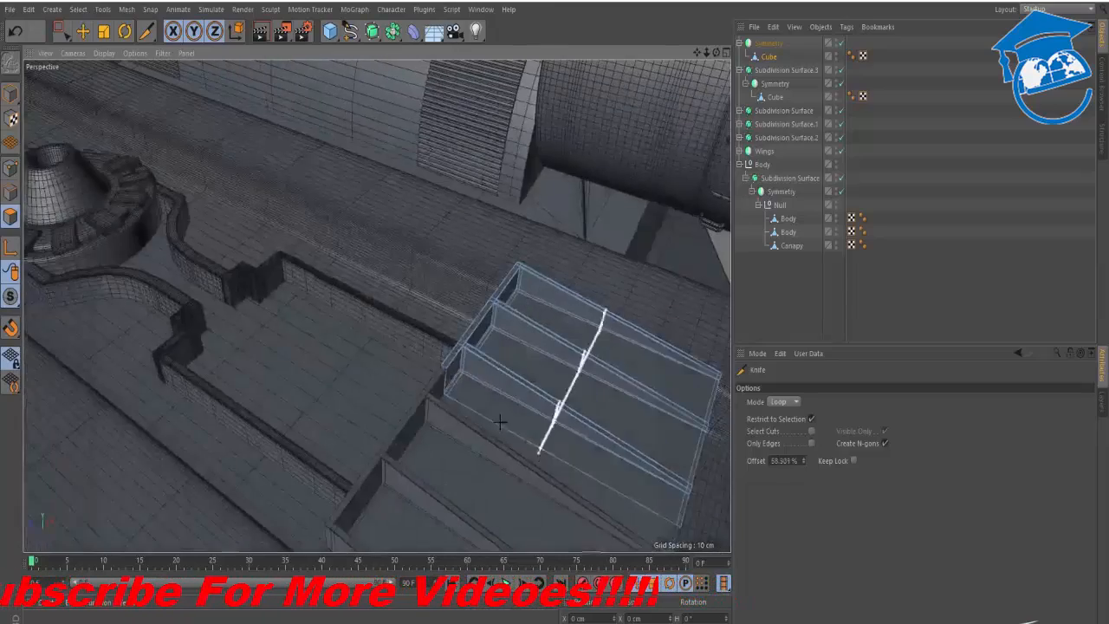
pyautogui.scroll(5, 441, 372)
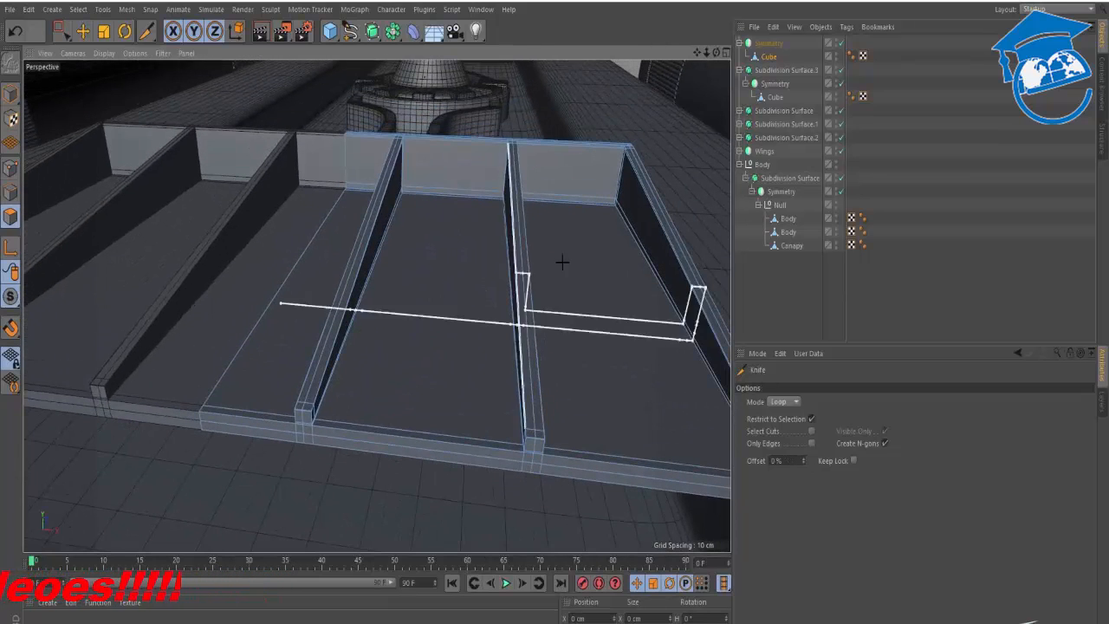
# Place the grille's Symmetry object inside a Subdivision Surface and check the smoothed ribs and edges from several angles.
pyautogui.click(774, 44)
pyautogui.keyDown('alt'); pyautogui.click(372, 31); pyautogui.keyUp('alt')
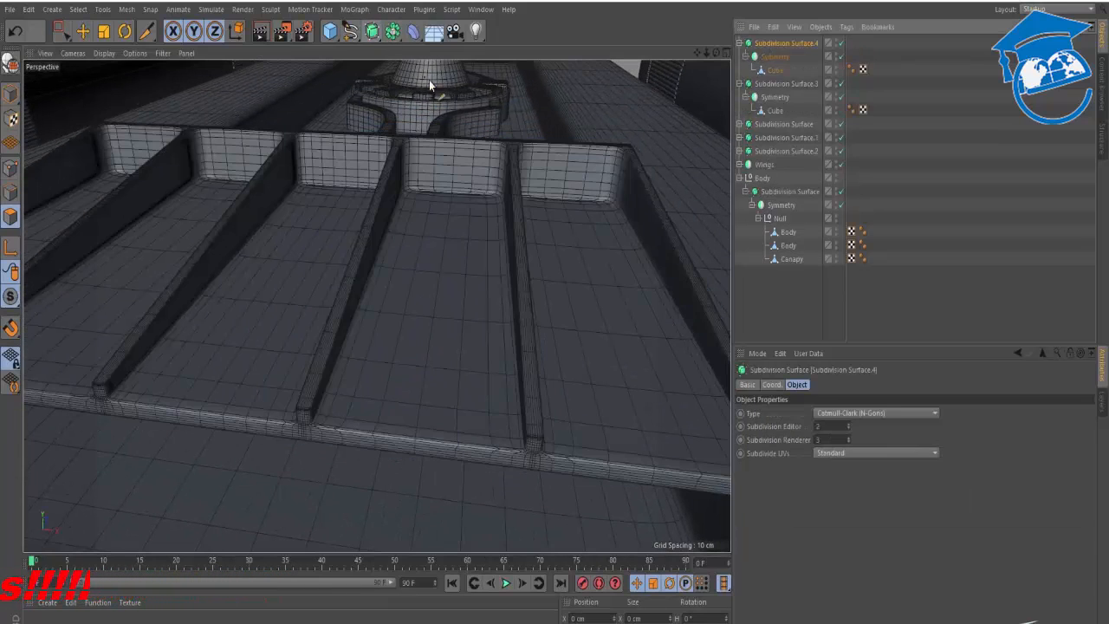
pyautogui.press('k')
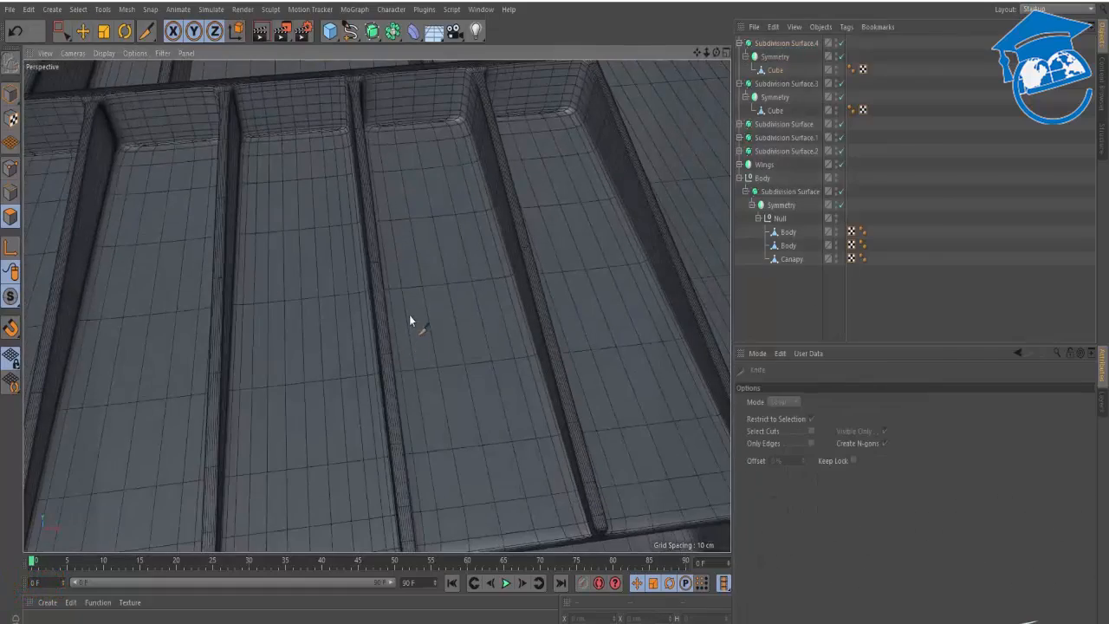
pyautogui.keyDown('alt'); pyautogui.moveTo(451, 223); pyautogui.dragTo(449, 225); pyautogui.keyUp('alt')
pyautogui.moveTo(540, 329)
pyautogui.keyDown('alt'); pyautogui.mouseDown()
pyautogui.moveTo(550, 384)
pyautogui.moveTo(530, 336)
pyautogui.mouseUp(); pyautogui.keyUp('alt')
pyautogui.click(772, 69)
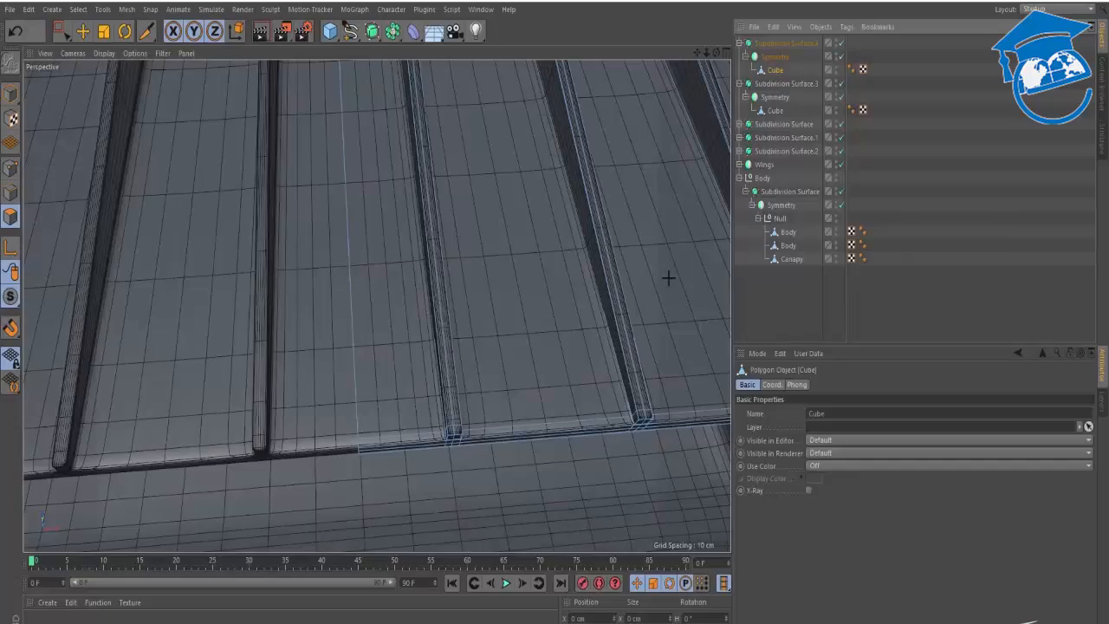
pyautogui.keyDown('alt'); pyautogui.moveTo(526, 385); pyautogui.dragTo(633, 338); pyautogui.keyUp('alt')
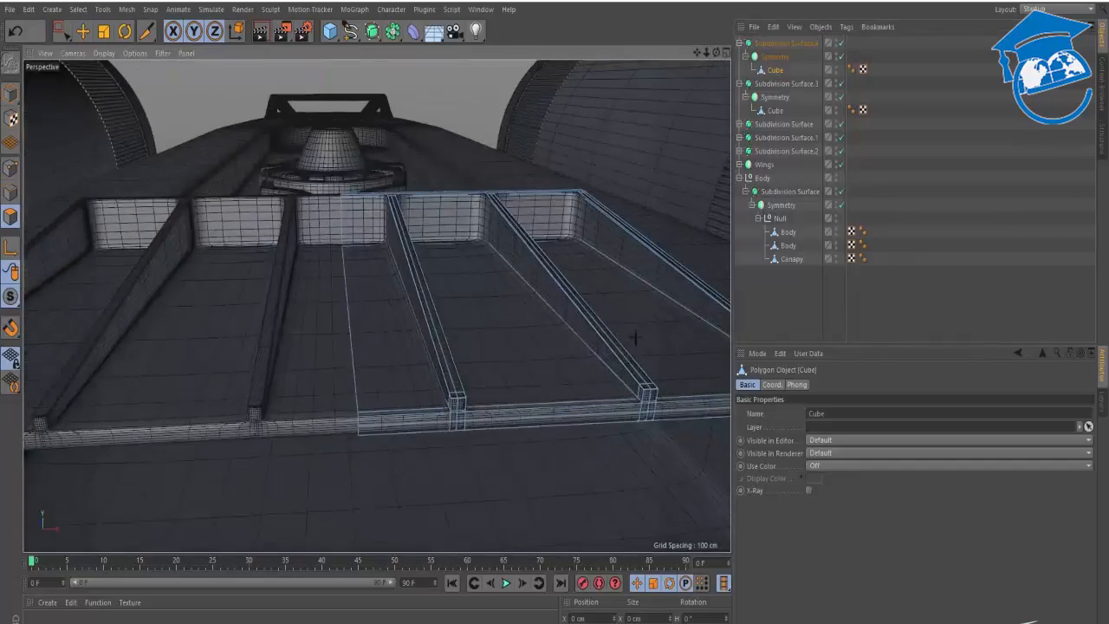
pyautogui.keyDown('alt'); pyautogui.moveTo(541, 260); pyautogui.dragTo(495, 340); pyautogui.keyUp('alt')
pyautogui.scroll(-5, 496, 340)
pyautogui.keyDown('alt'); pyautogui.moveTo(379, 305); pyautogui.dragTo(444, 279); pyautogui.keyUp('alt')
# Move only the axis of Subdivision Surface.4 about 328 cm back to the tall end of the rear grille.
pyautogui.click(7, 99)
pyautogui.press('e')
pyautogui.click(772, 44)
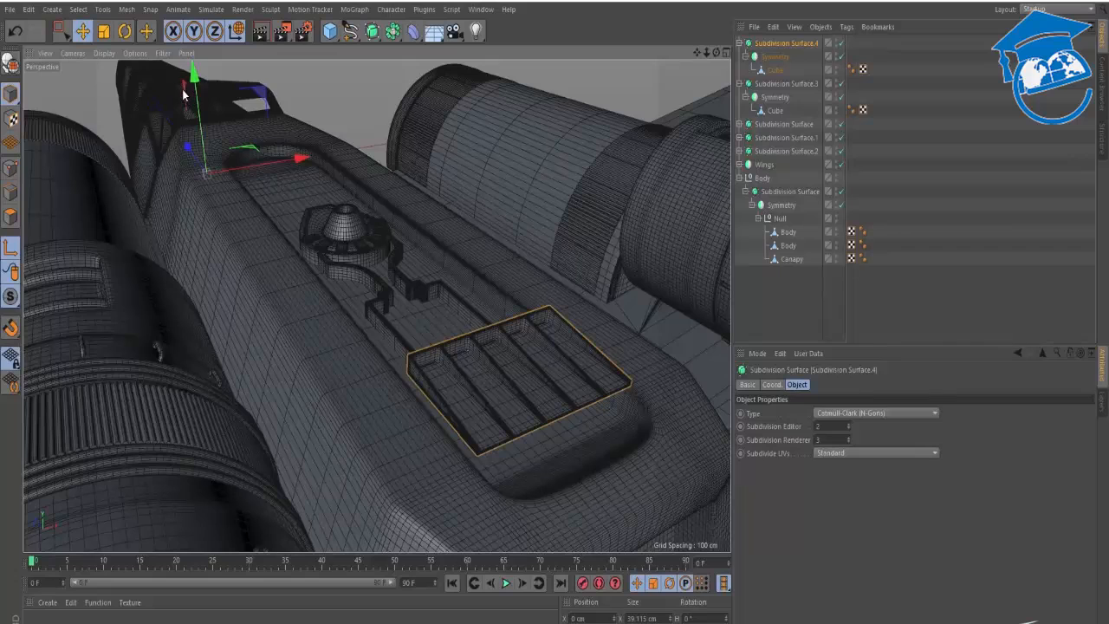
pyautogui.moveTo(183, 95); pyautogui.dragTo(499, 244)
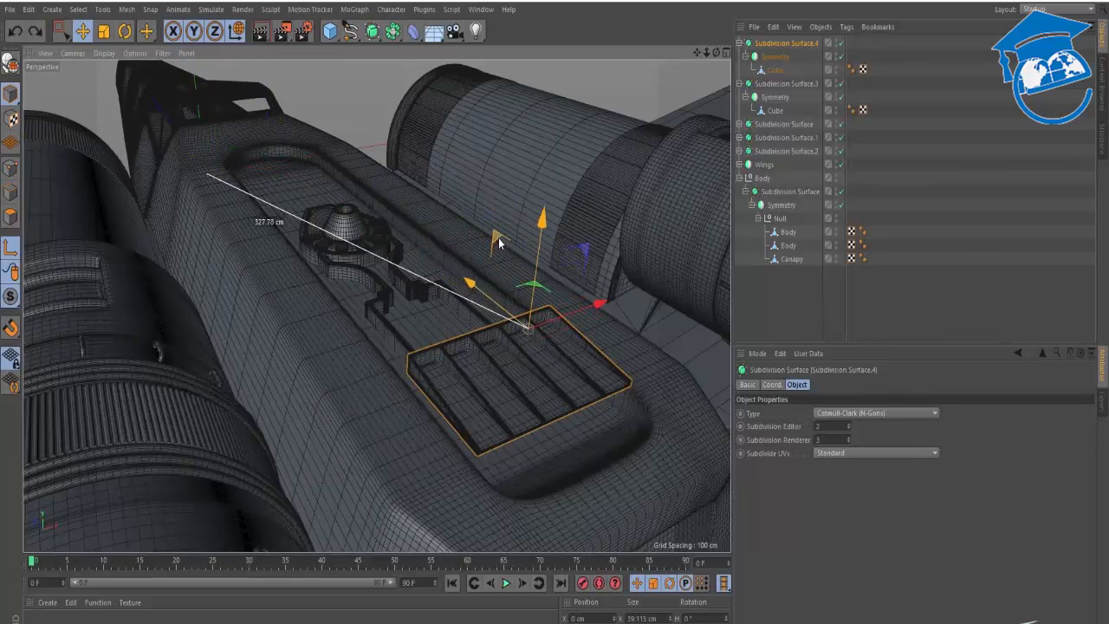
pyautogui.scroll(10, 514, 378)
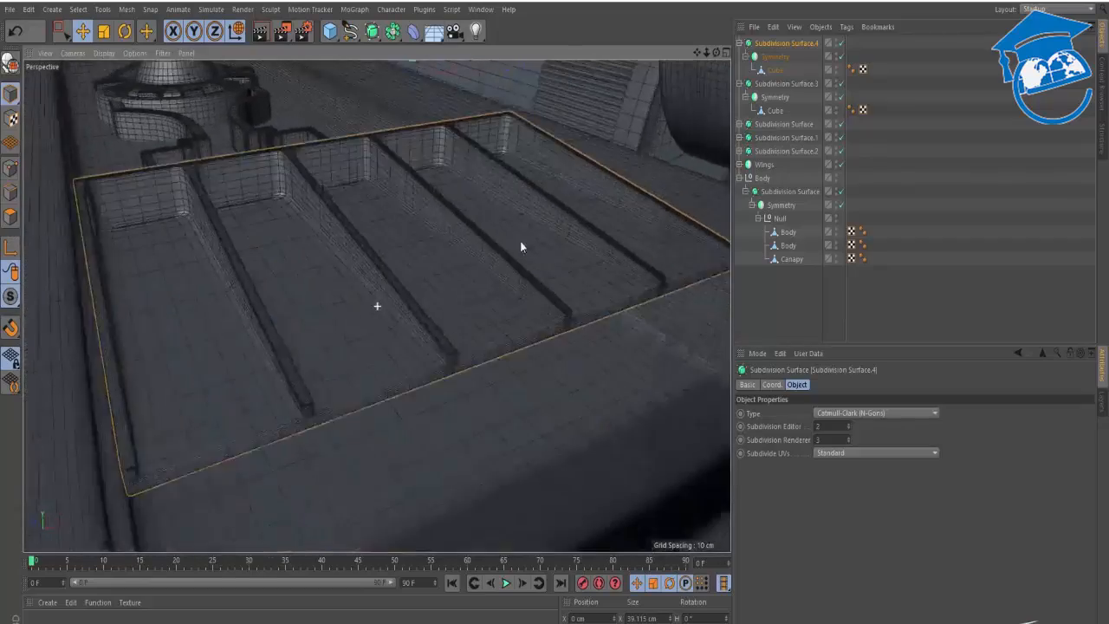
# Rotate the whole grille slightly about its sideways axis to tilt it into the fuselage recess.
pyautogui.keyDown('alt'); pyautogui.moveTo(483, 272); pyautogui.dragTo(392, 380); pyautogui.keyUp('alt')
pyautogui.keyDown('alt'); pyautogui.moveTo(433, 318); pyautogui.dragTo(432, 293); pyautogui.keyUp('alt')
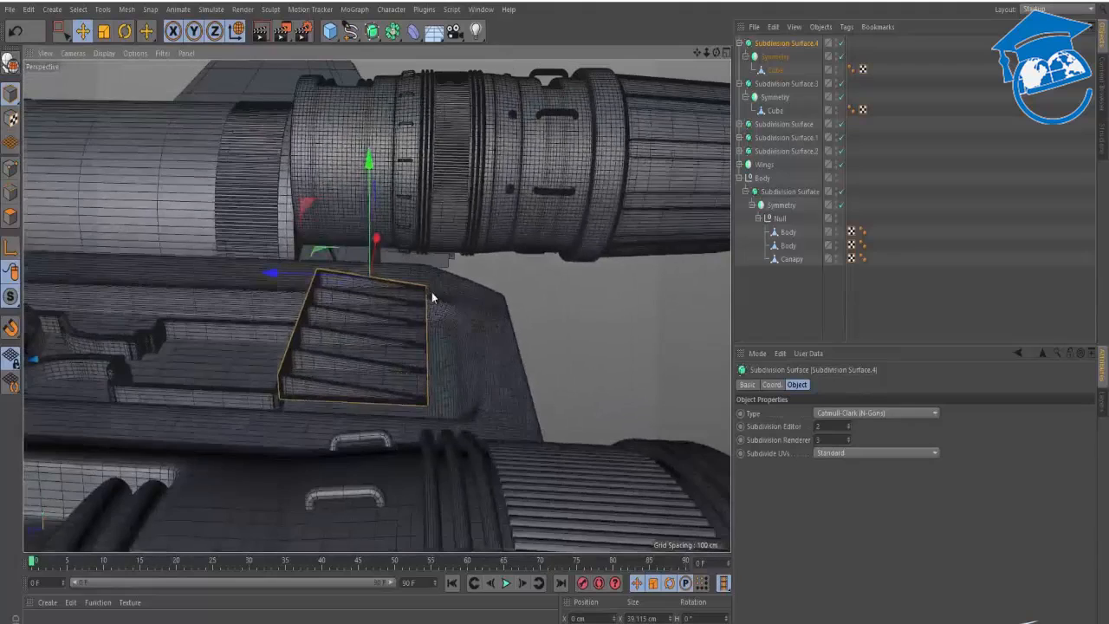
pyautogui.press('r')
pyautogui.moveTo(354, 210); pyautogui.dragTo(355, 238)
pyautogui.press('e')
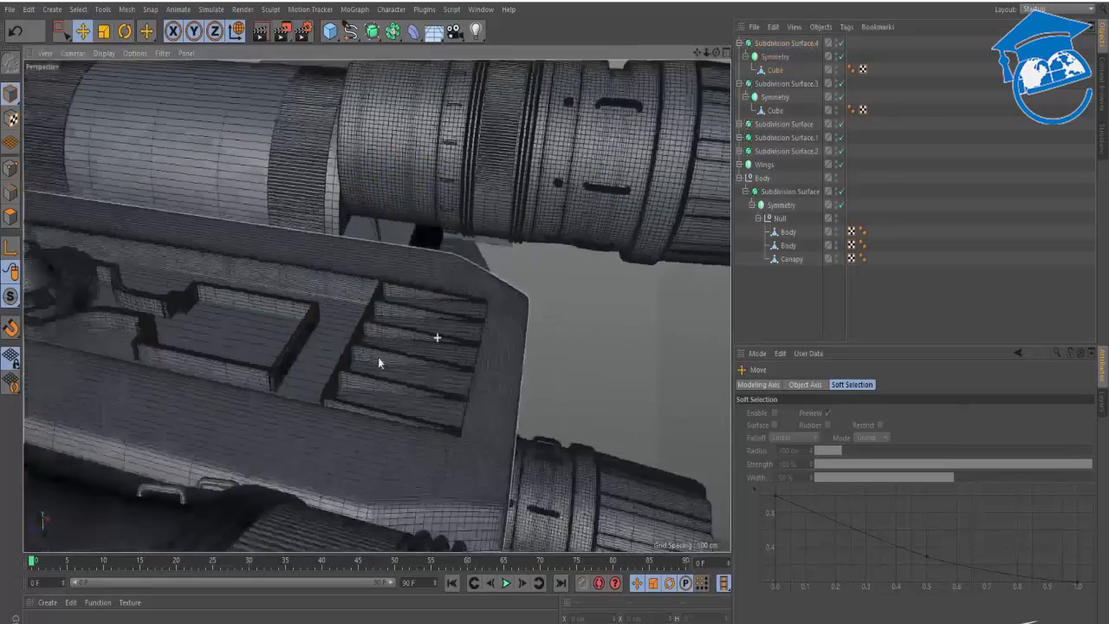
# View the whole X-Wing from above and behind and render a preview of it in the viewport.
pyautogui.keyDown('alt'); pyautogui.moveTo(378, 357); pyautogui.dragTo(242, 418); pyautogui.keyUp('alt')
pyautogui.keyDown('alt'); pyautogui.moveTo(431, 329); pyautogui.dragTo(336, 350, button='right'); pyautogui.keyUp('alt')
pyautogui.keyDown('alt'); pyautogui.moveTo(336, 350); pyautogui.dragTo(401, 392); pyautogui.keyUp('alt')
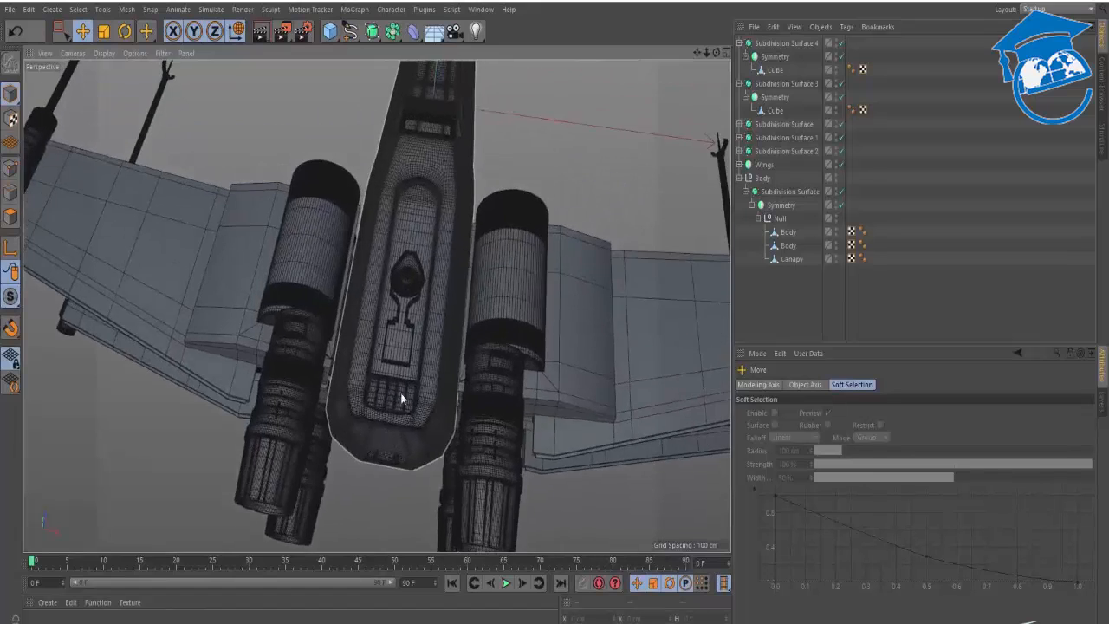
pyautogui.keyDown('alt'); pyautogui.moveTo(400, 382); pyautogui.dragTo(360, 414, button='right'); pyautogui.keyUp('alt')
pyautogui.keyDown('alt'); pyautogui.moveTo(360, 414); pyautogui.dragTo(370, 308); pyautogui.keyUp('alt')
pyautogui.keyDown('alt'); pyautogui.moveTo(416, 317); pyautogui.dragTo(393, 340, button='right'); pyautogui.keyUp('alt')
pyautogui.keyDown('alt'); pyautogui.moveTo(393, 341); pyautogui.dragTo(402, 289); pyautogui.keyUp('alt')
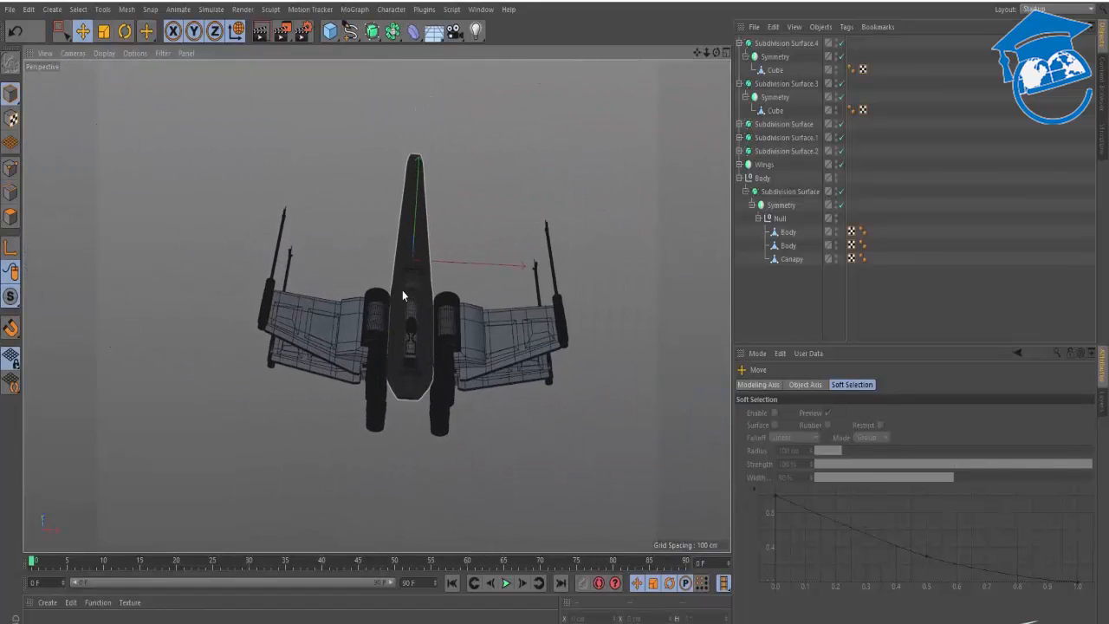
pyautogui.hotkey('ctrl', 'r')
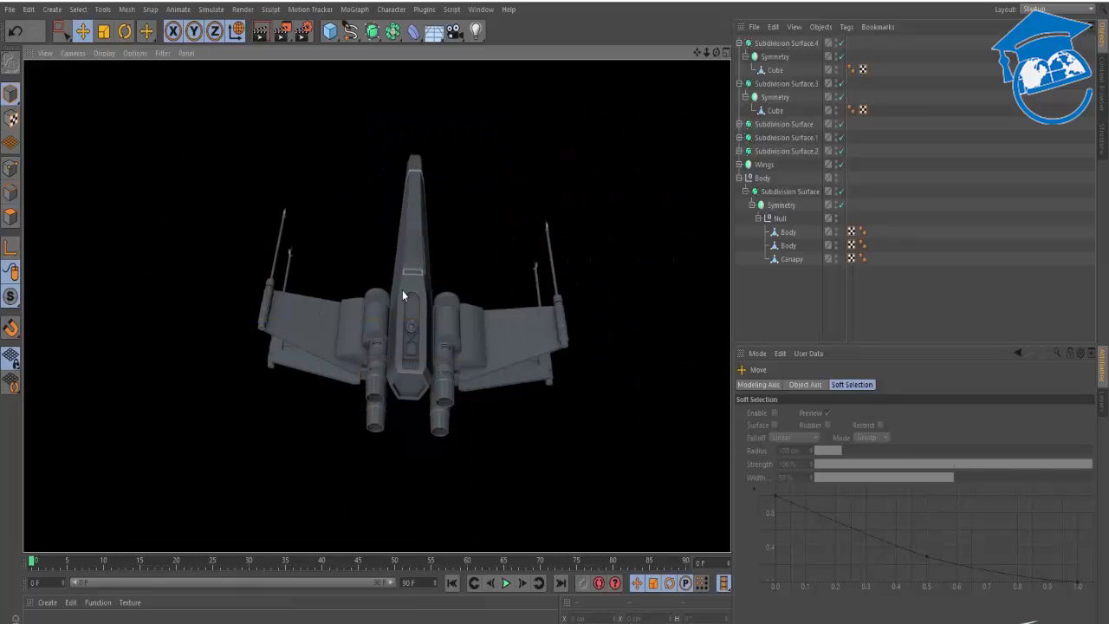
# Switch to the X-Wing_Top.jpg reference, examine the fuselage, engines and wings from the top, and close the image without deleting it.
pyautogui.hotkey('alt', 'Tab')
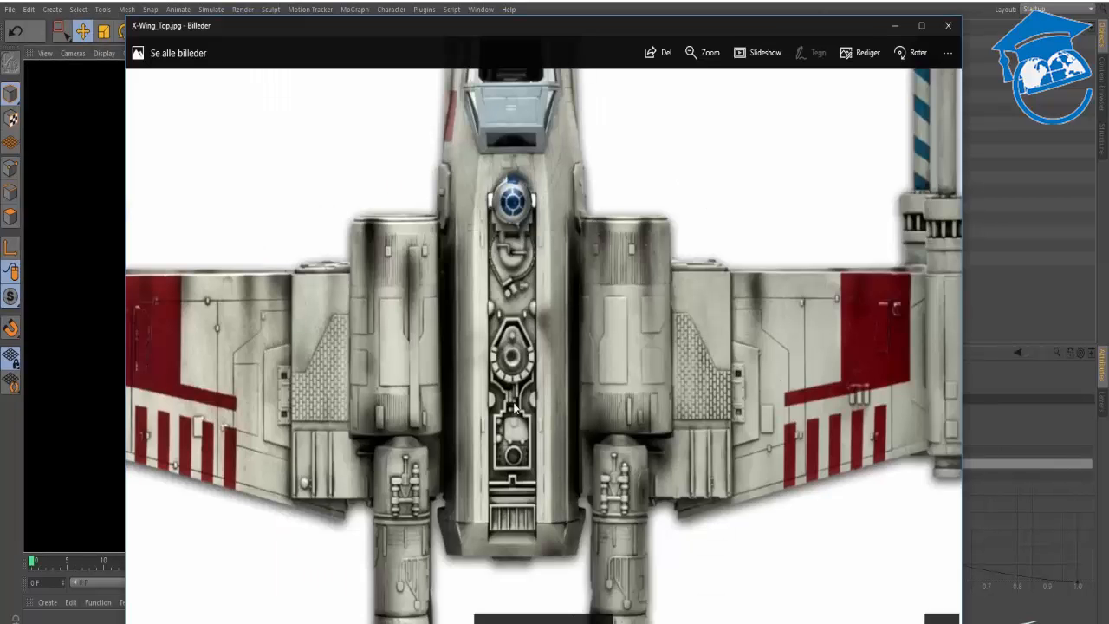
pyautogui.hotkey('alt', 'Tab')
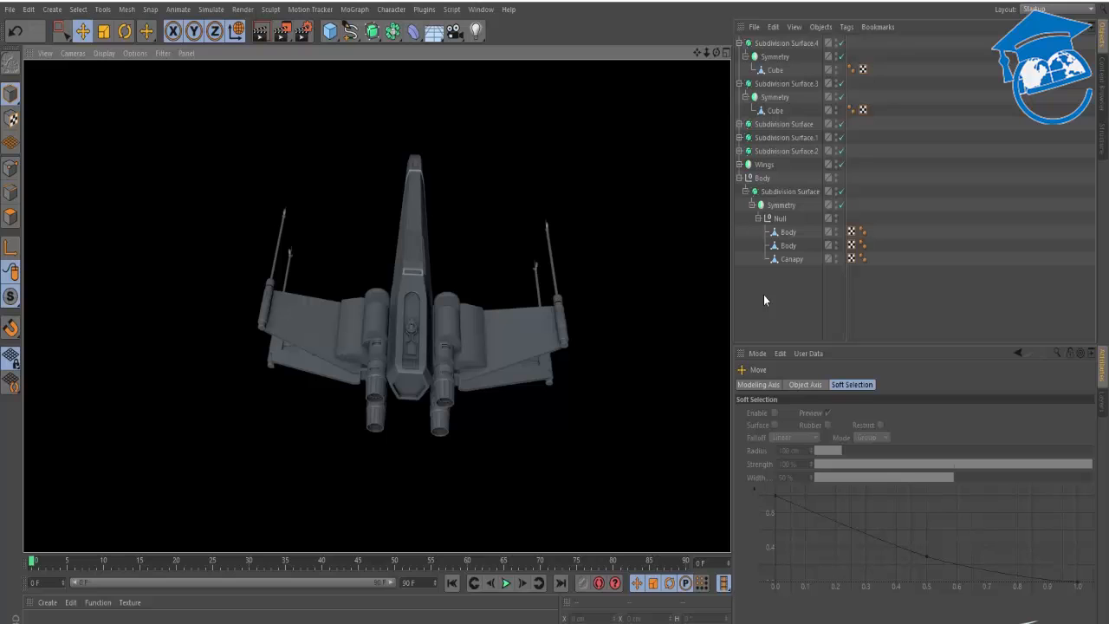
pyautogui.hotkey('alt', 'Tab')
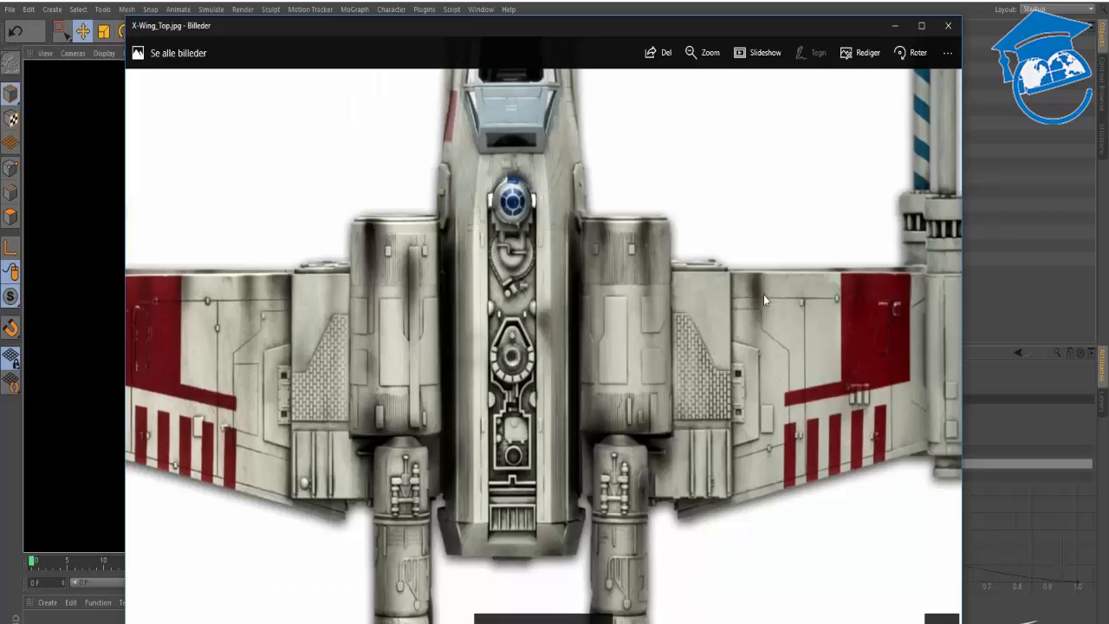
pyautogui.moveTo(560, 217); pyautogui.dragTo(487, 200)
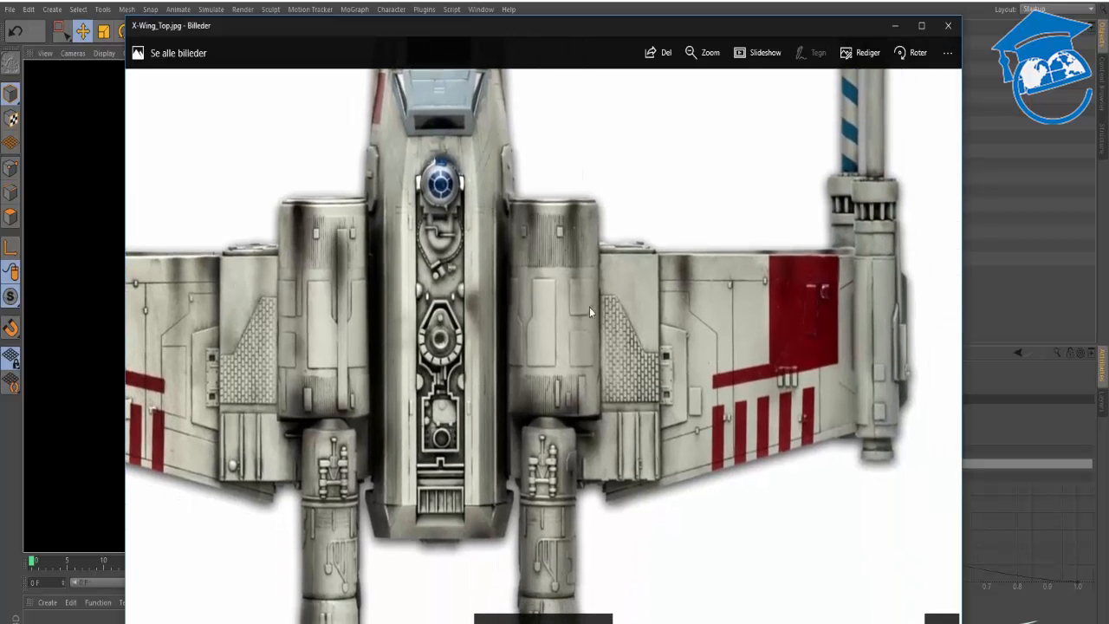
pyautogui.moveTo(589, 306); pyautogui.dragTo(699, 243)
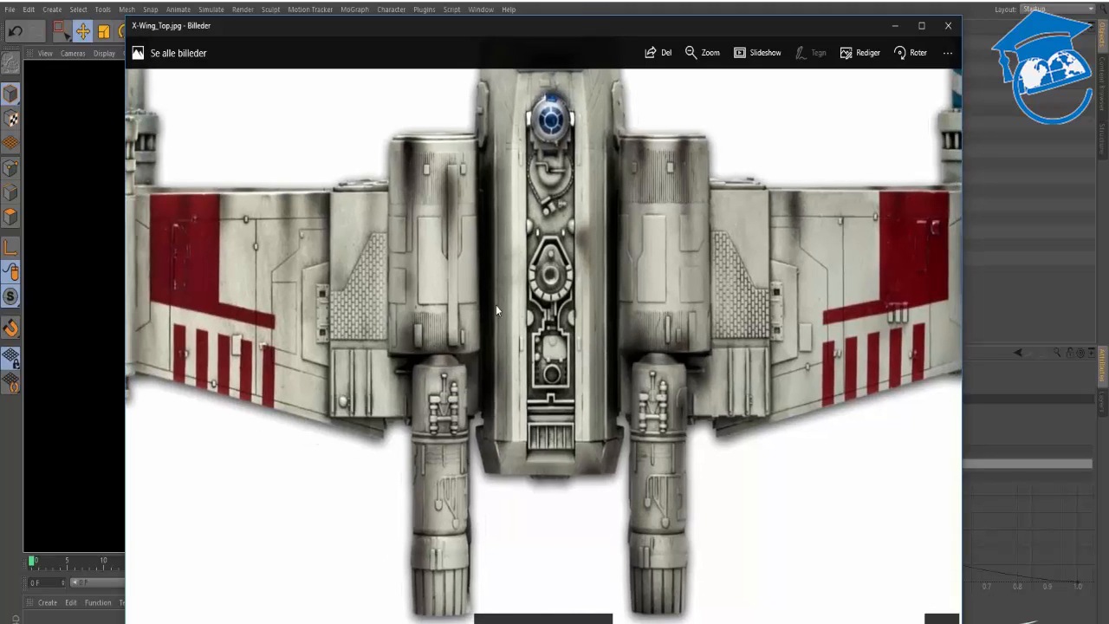
pyautogui.moveTo(567, 235); pyautogui.dragTo(582, 611)
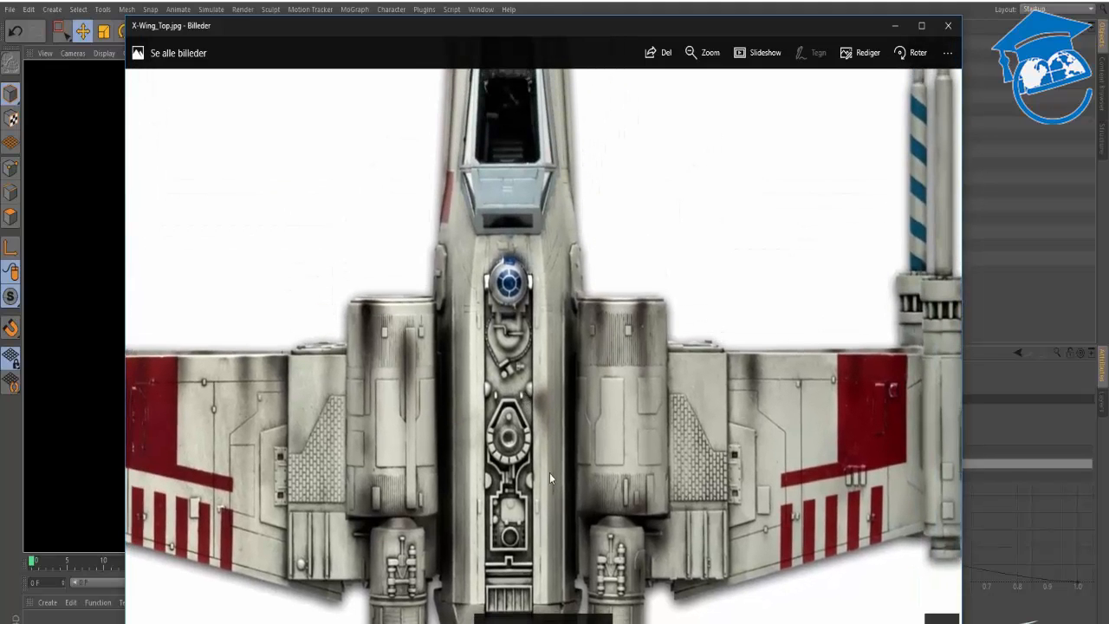
pyautogui.moveTo(549, 478); pyautogui.dragTo(537, 273)
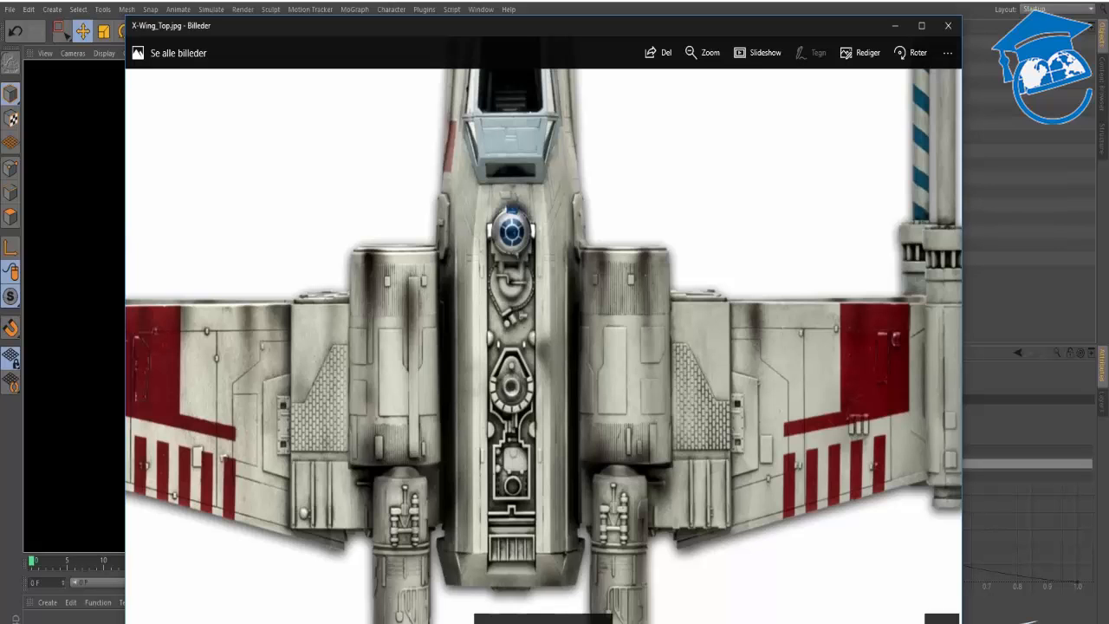
pyautogui.press('Delete')
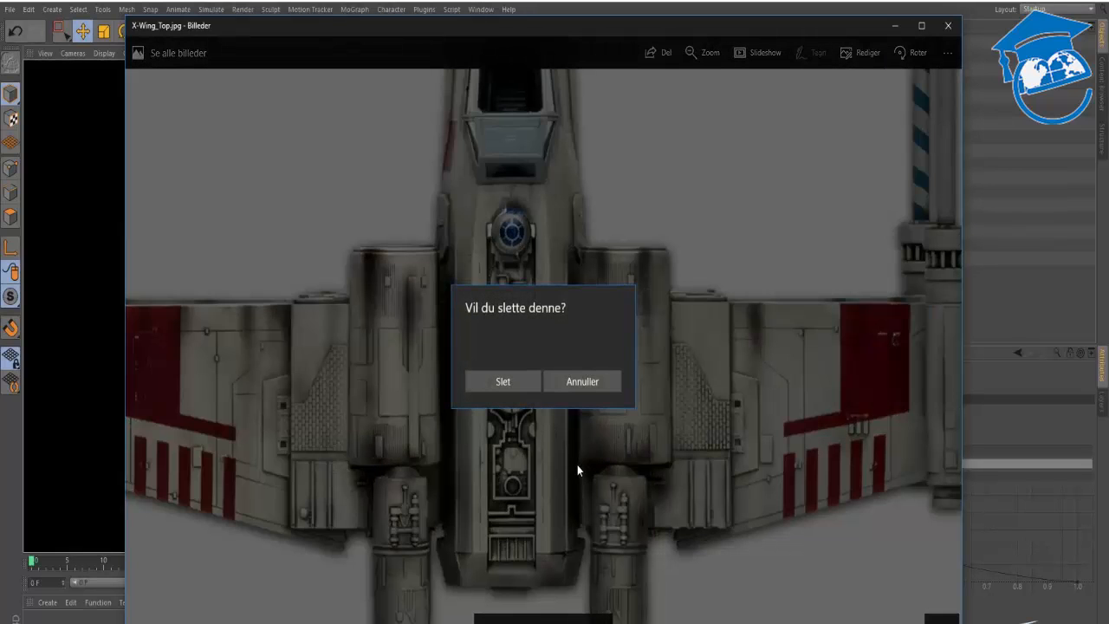
pyautogui.click(580, 381)
pyautogui.scroll(-5, 589, 385)
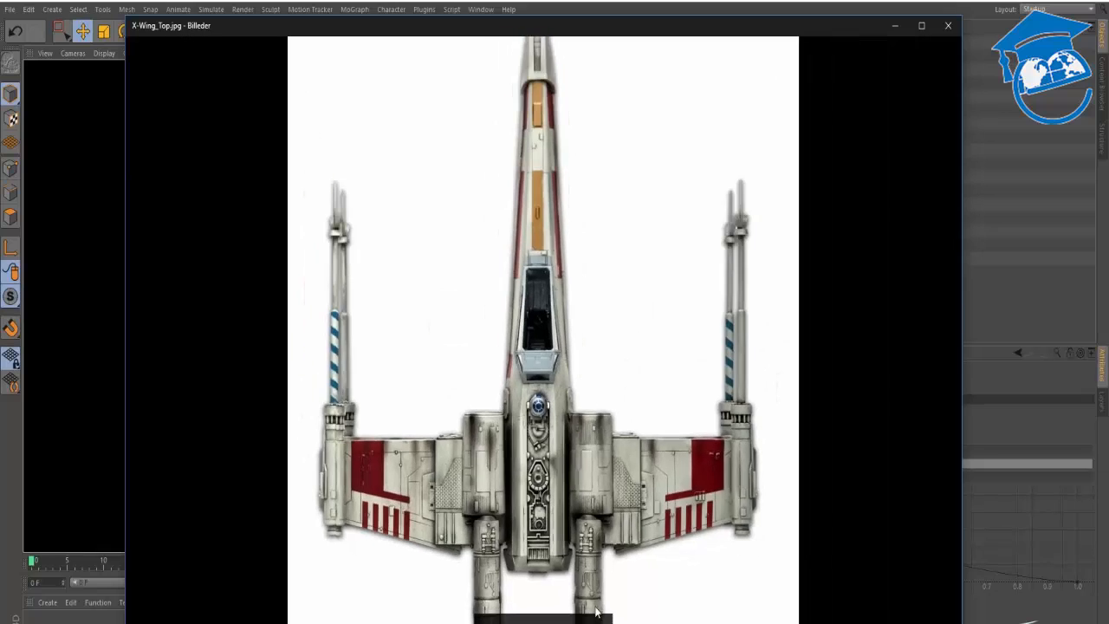
pyautogui.click(948, 25)
# Open X-wing_SWB.png from the x-wing textures folder, examine it, and return to Cinema 4D to view the model from the front.
pyautogui.hotkey('alt', 'Tab')
pyautogui.hotkey('alt', 'Tab')
pyautogui.hotkey('alt', 'Tab')
pyautogui.hotkey('alt', 'Tab')
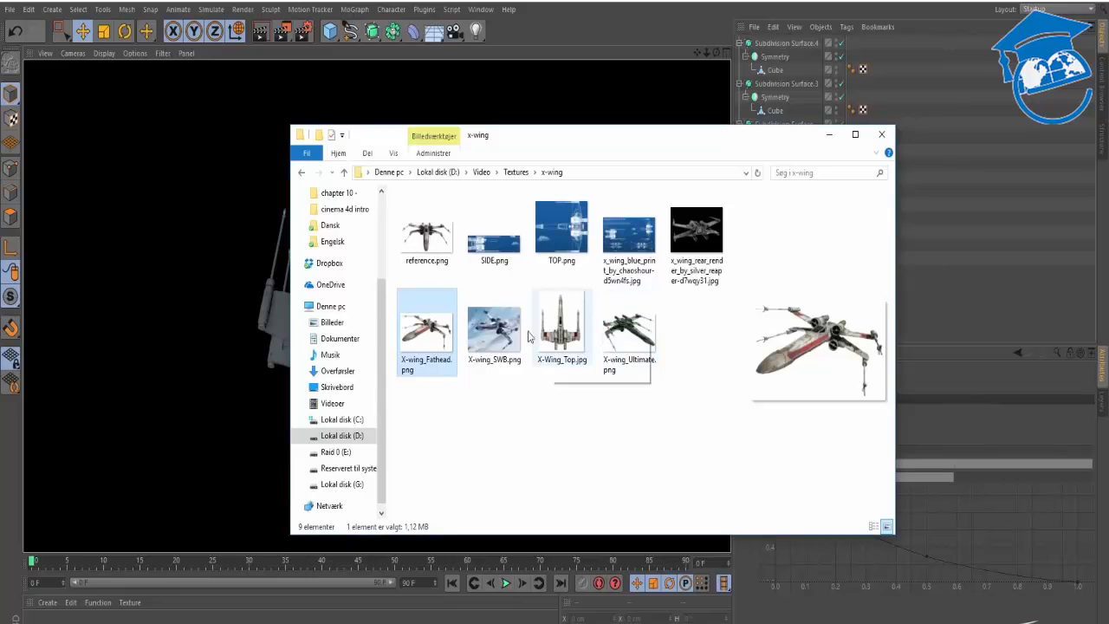
pyautogui.click(504, 331)
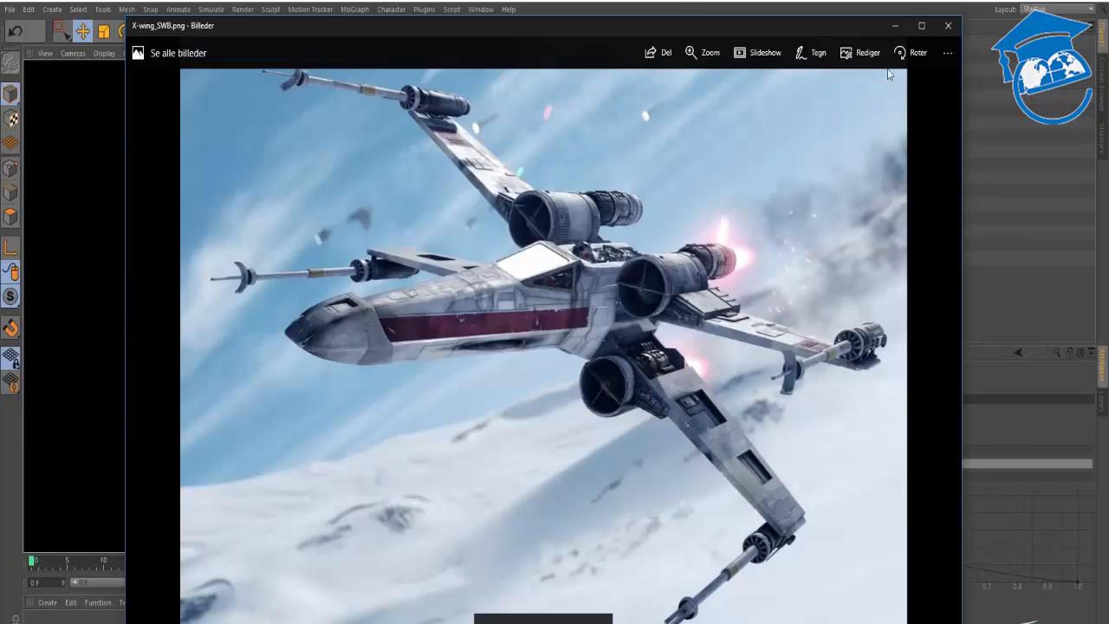
pyautogui.click(895, 26)
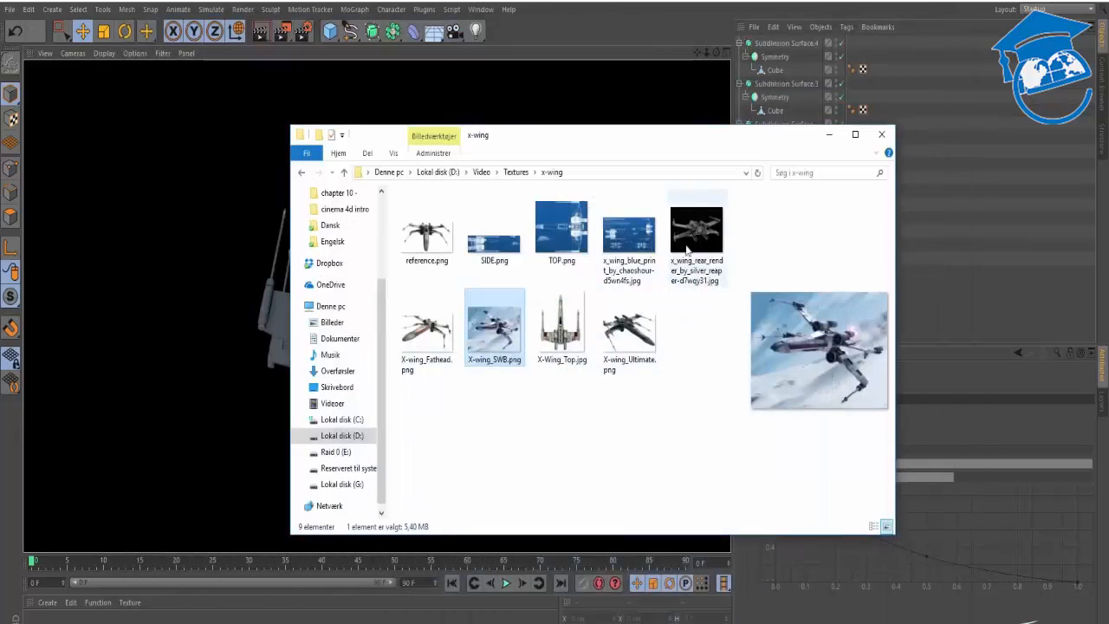
pyautogui.click(830, 136)
pyautogui.keyDown('alt'); pyautogui.moveTo(456, 335); pyautogui.dragTo(225, 280); pyautogui.keyUp('alt')
pyautogui.keyDown('alt'); pyautogui.moveTo(565, 317); pyautogui.dragTo(473, 341); pyautogui.keyUp('alt')
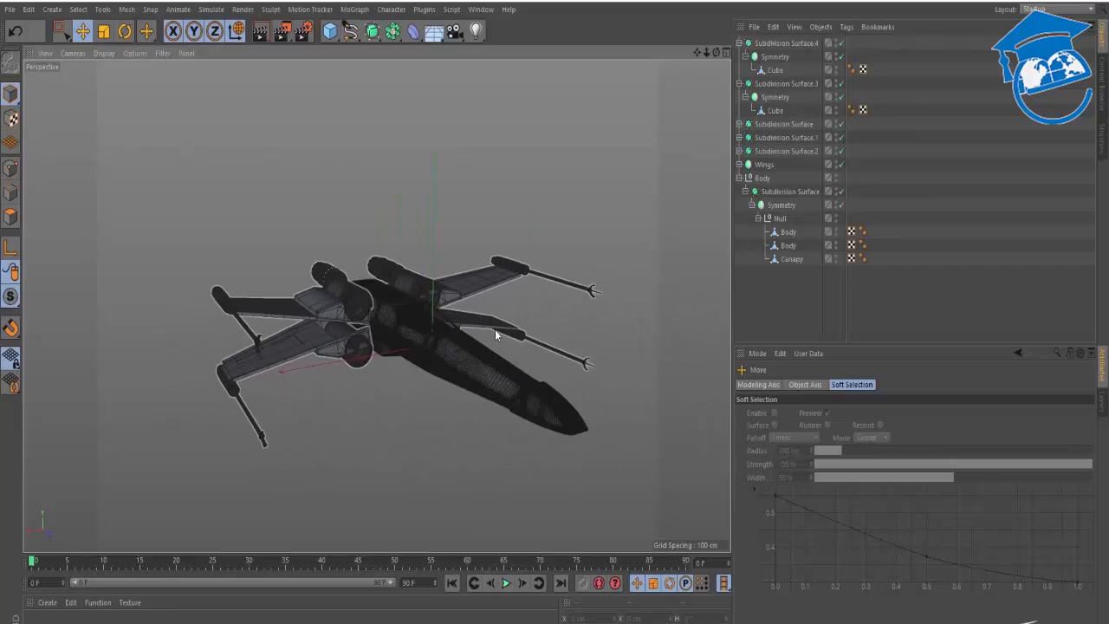